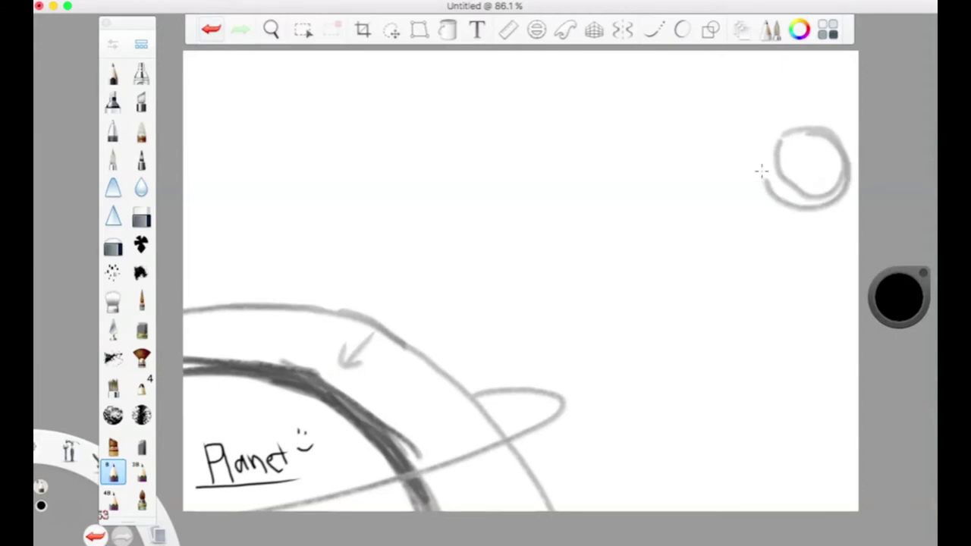
Step: Sketch a small ringed planet in the upper-right corner of the canvas and long diagonal streaks across the middle of the sky
mouse_move(759, 165)
left_mouse_down()
mouse_move(824, 177)
mouse_move(848, 161)
left_mouse_up()
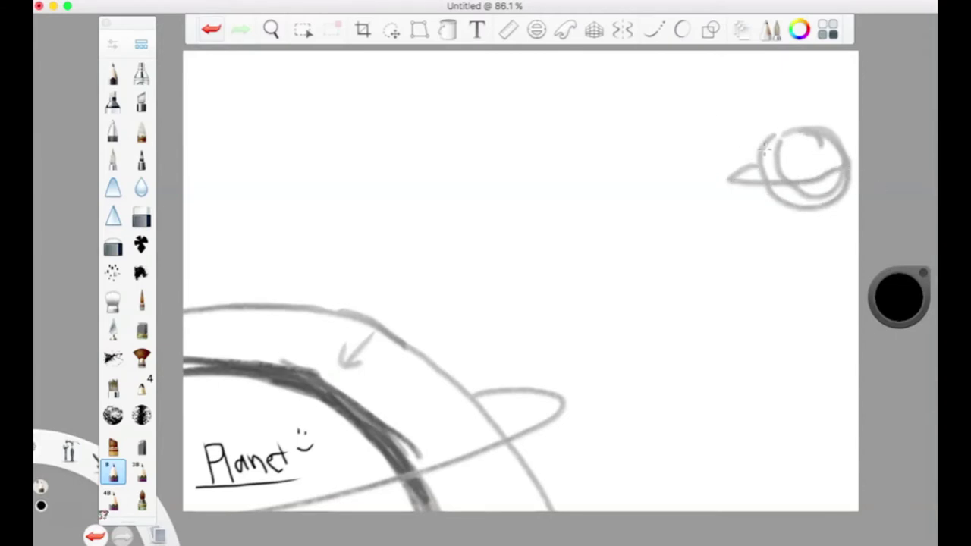
mouse_move(803, 157)
left_mouse_down()
mouse_move(819, 195)
mouse_move(813, 166)
left_mouse_up()
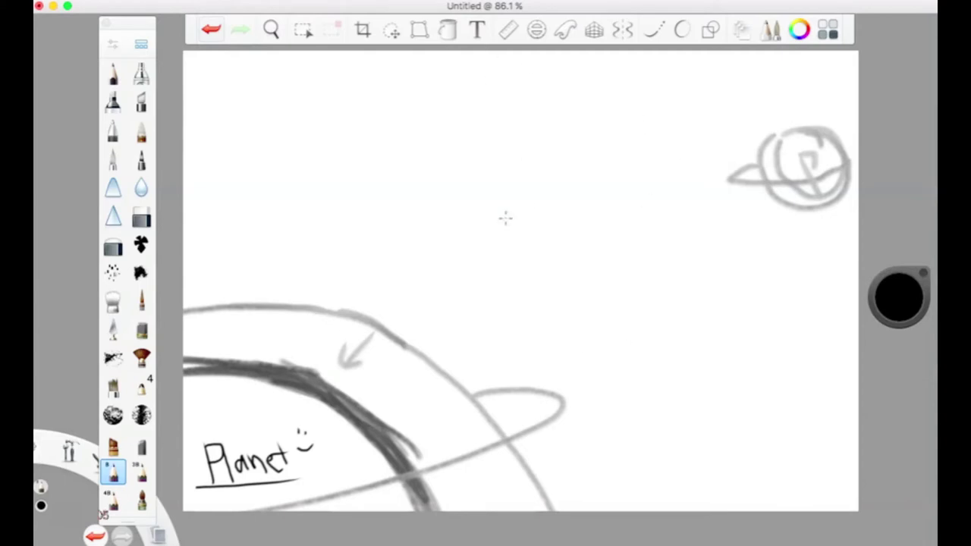
left_click_drag(457, 128, 647, 314)
left_click_drag(381, 135, 684, 314)
left_click_drag(351, 198, 666, 312)
left_click_drag(315, 221, 613, 317)
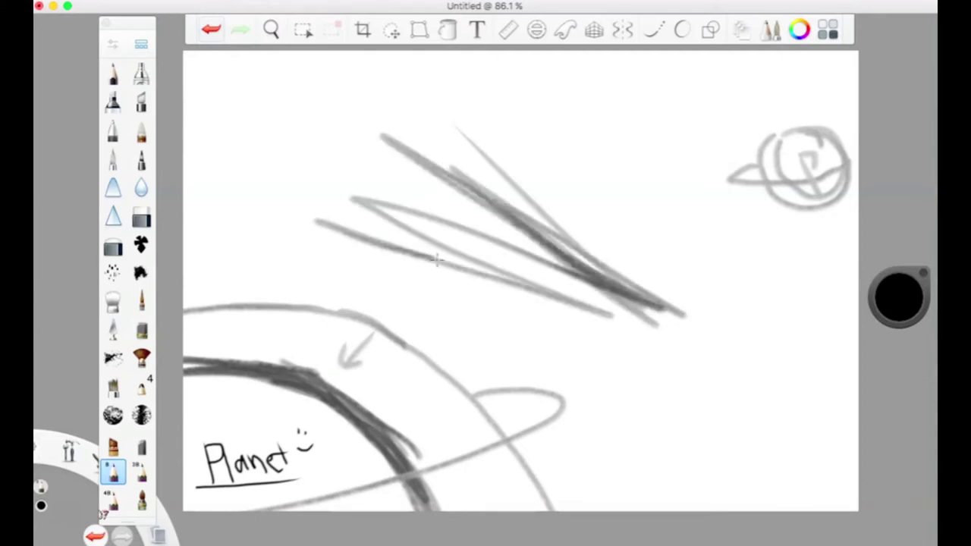
Step: Handwrite "night" above the diagonal streaks and add an arrow pointing at them
left_click_drag(532, 129, 575, 176)
mouse_move(574, 142)
left_mouse_down()
mouse_move(583, 161)
mouse_move(588, 144)
mouse_move(586, 177)
left_mouse_up()
left_click(577, 130)
left_click_drag(599, 119, 616, 148)
left_click_drag(608, 135, 631, 129)
left_click_drag(644, 170, 596, 198)
left_click_drag(599, 190, 616, 217)
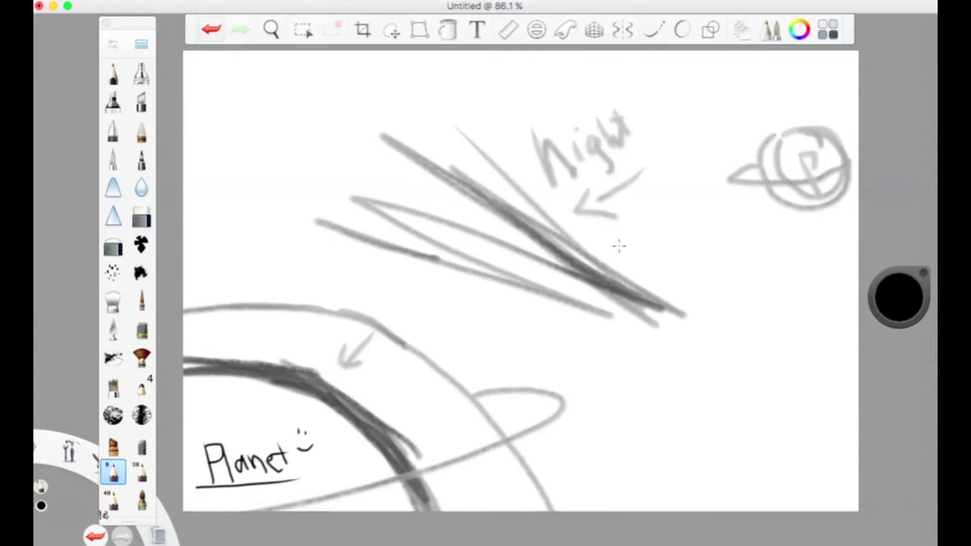
Step: Handwrite "stars" in the lower-right area of the canvas and "Beautiful" with a smiley along the upper-left edge
left_click_drag(657, 416, 645, 454)
left_click_drag(668, 393, 658, 452)
mouse_move(665, 418)
left_mouse_down()
mouse_move(688, 420)
mouse_move(686, 406)
mouse_move(717, 402)
left_mouse_up()
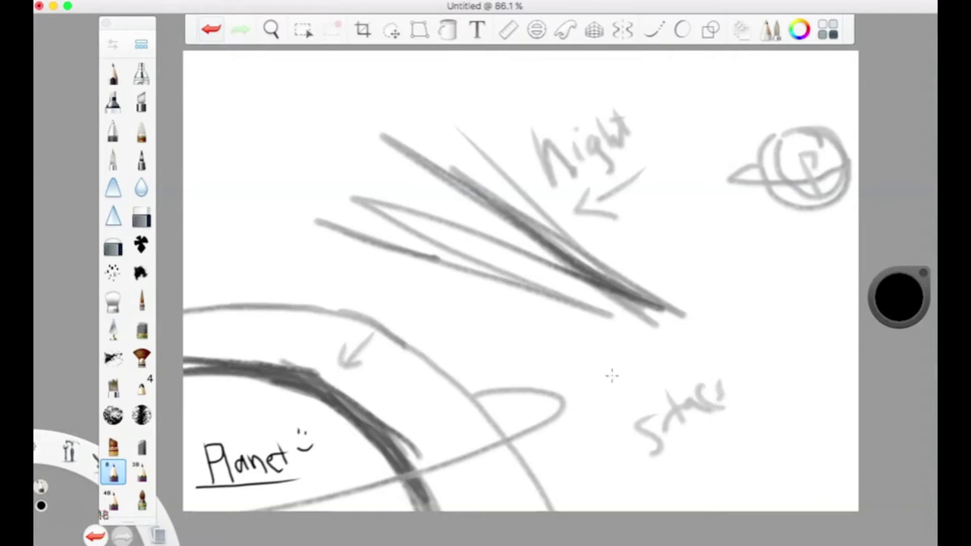
mouse_move(242, 82)
left_mouse_down()
mouse_move(268, 135)
mouse_move(269, 161)
left_mouse_up()
mouse_move(292, 104)
left_mouse_down()
mouse_move(314, 106)
mouse_move(331, 163)
left_mouse_up()
mouse_move(323, 112)
left_mouse_down()
mouse_move(340, 133)
mouse_move(358, 91)
mouse_move(387, 94)
mouse_move(396, 112)
mouse_move(414, 92)
mouse_move(441, 95)
left_mouse_up()
left_click_drag(450, 64, 455, 103)
left_click_drag(467, 97, 492, 103)
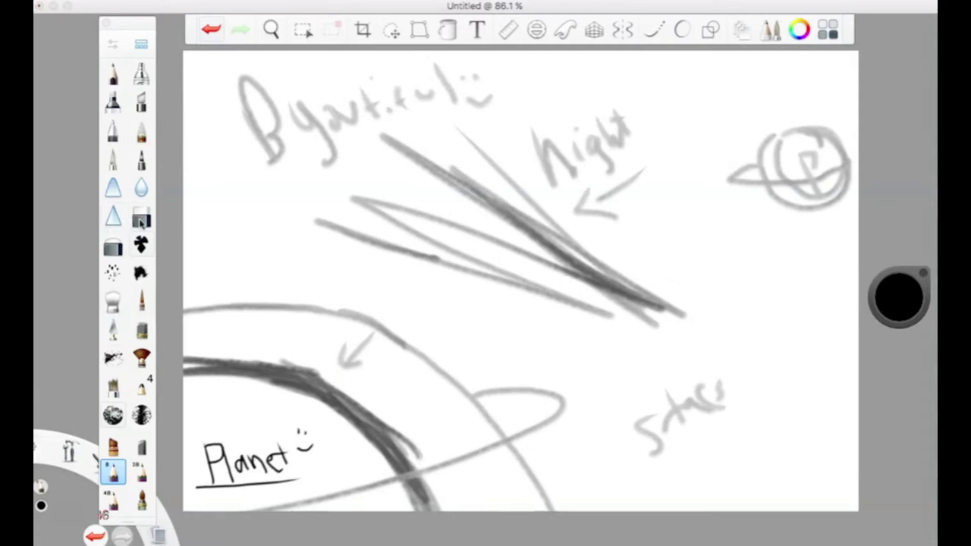
Step: Erase the whole planning sketch and clear the remaining marks from the canvas
left_click(140, 220)
mouse_move(243, 114)
left_mouse_down()
mouse_move(217, 103)
mouse_move(600, 126)
mouse_move(616, 177)
mouse_move(256, 190)
mouse_move(789, 386)
mouse_move(743, 448)
mouse_move(393, 467)
mouse_move(236, 465)
mouse_move(201, 451)
mouse_move(538, 433)
mouse_move(148, 352)
mouse_move(299, 306)
left_mouse_up()
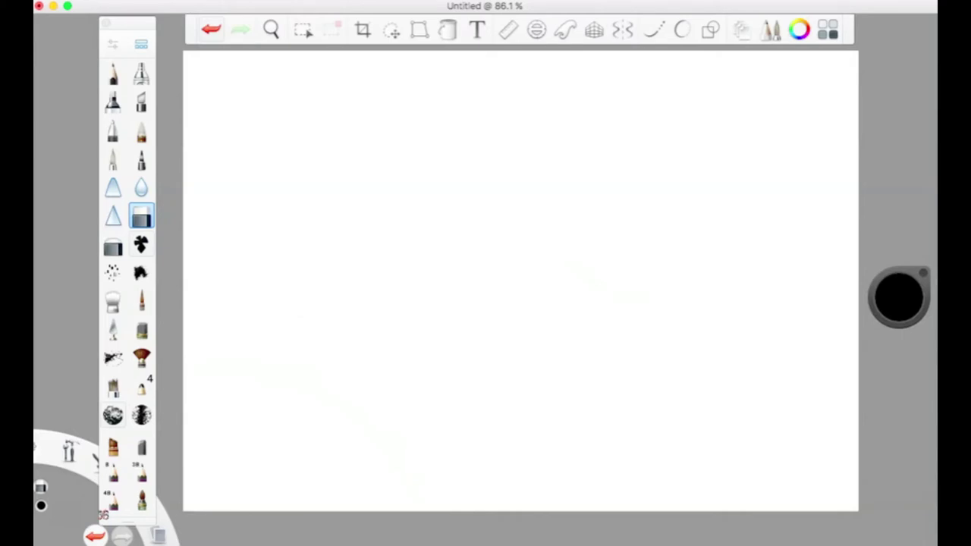
left_click(175, 0)
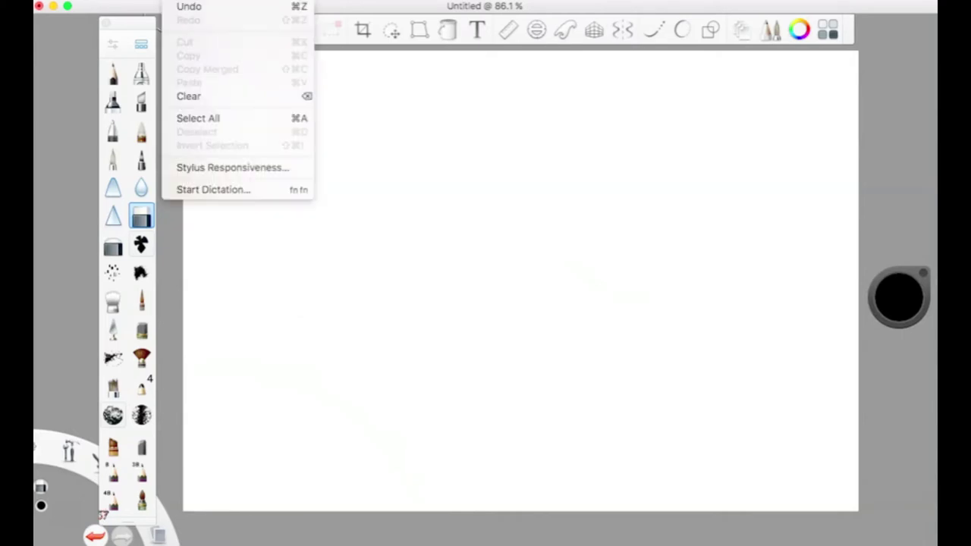
left_click(201, 99)
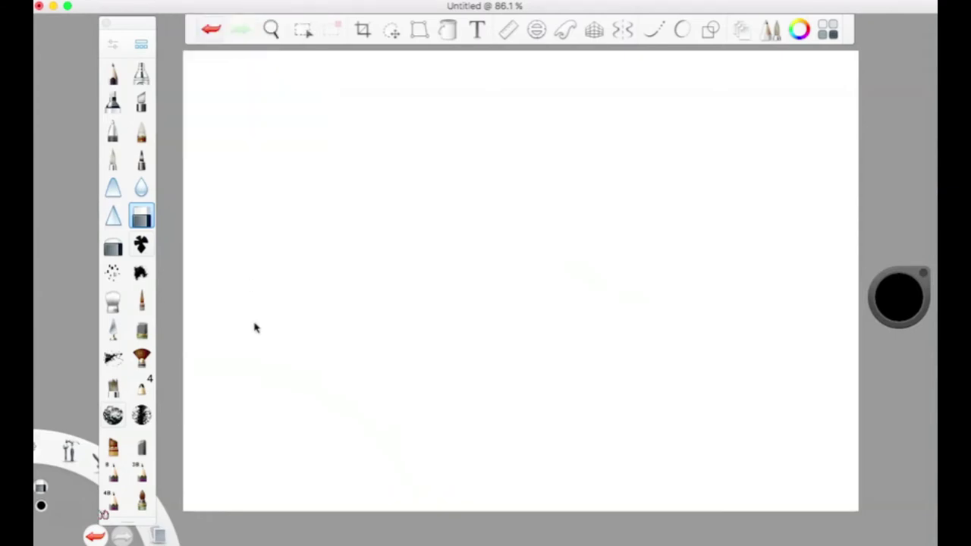
Step: Cover the entire canvas in black with broad, overlapping paint brush strokes
left_click(143, 332)
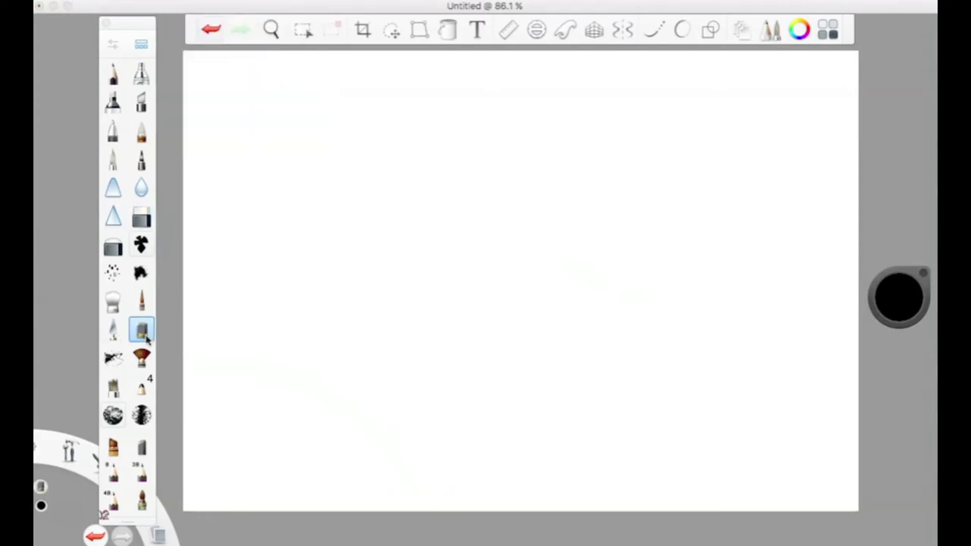
mouse_move(704, 90)
left_mouse_down()
mouse_move(743, 106)
mouse_move(786, 208)
mouse_move(814, 360)
mouse_move(872, 494)
mouse_move(577, 455)
left_mouse_up()
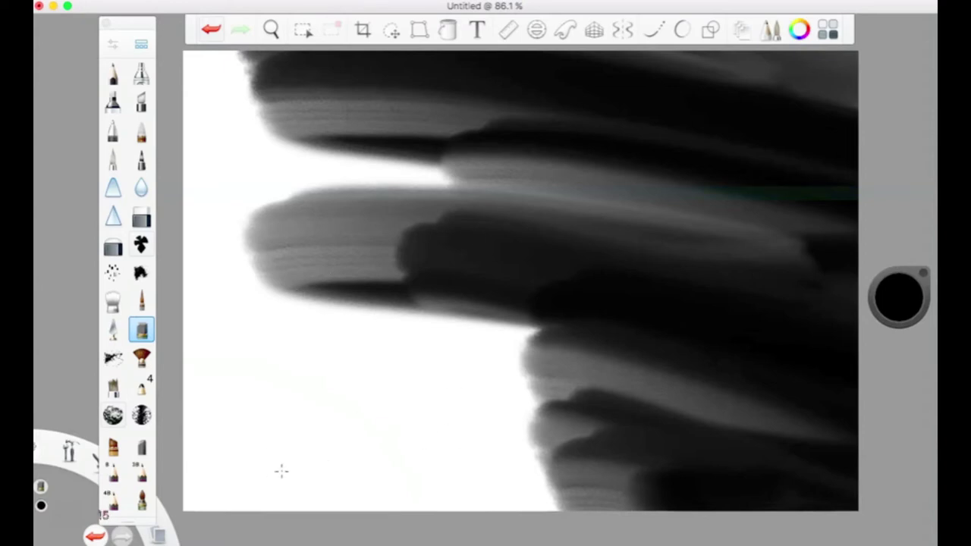
mouse_move(281, 471)
left_mouse_down()
mouse_move(496, 361)
mouse_move(205, 396)
mouse_move(635, 448)
mouse_move(680, 300)
mouse_move(576, 251)
left_mouse_up()
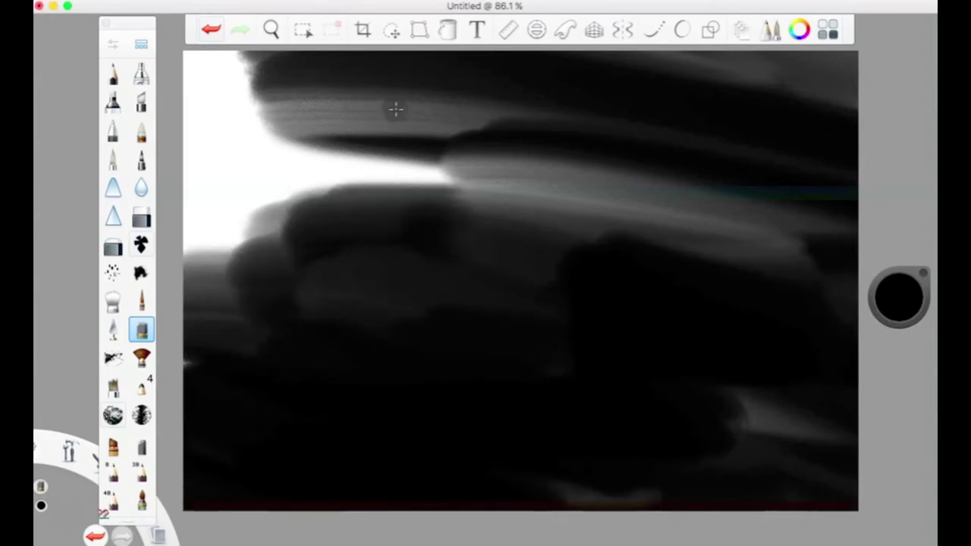
mouse_move(402, 117)
left_mouse_down()
mouse_move(378, 136)
mouse_move(296, 144)
mouse_move(319, 217)
mouse_move(511, 95)
mouse_move(380, 184)
mouse_move(357, 292)
mouse_move(551, 195)
mouse_move(819, 253)
mouse_move(694, 288)
mouse_move(599, 408)
mouse_move(465, 464)
mouse_move(488, 486)
mouse_move(358, 386)
mouse_move(539, 344)
left_mouse_up()
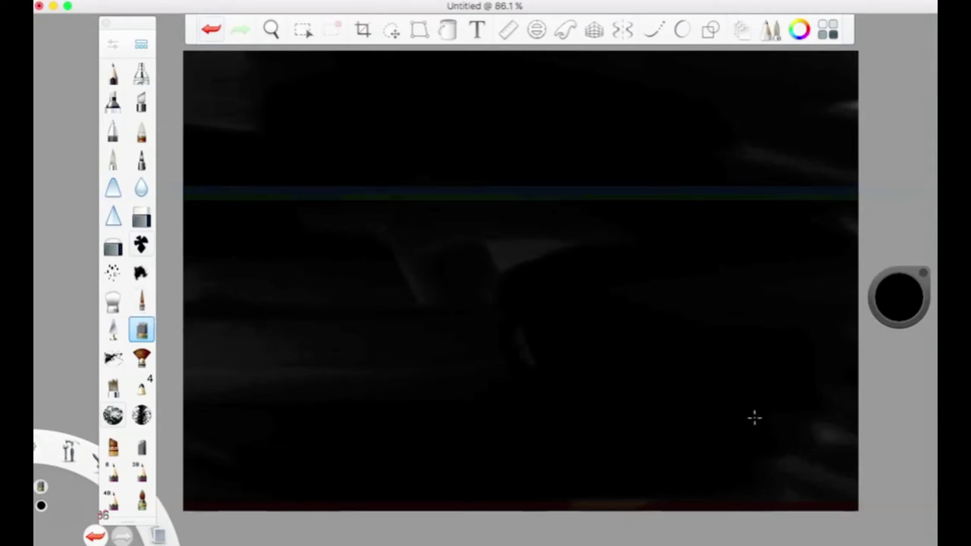
Step: Set the paint colour to a dark purple
left_click(898, 302)
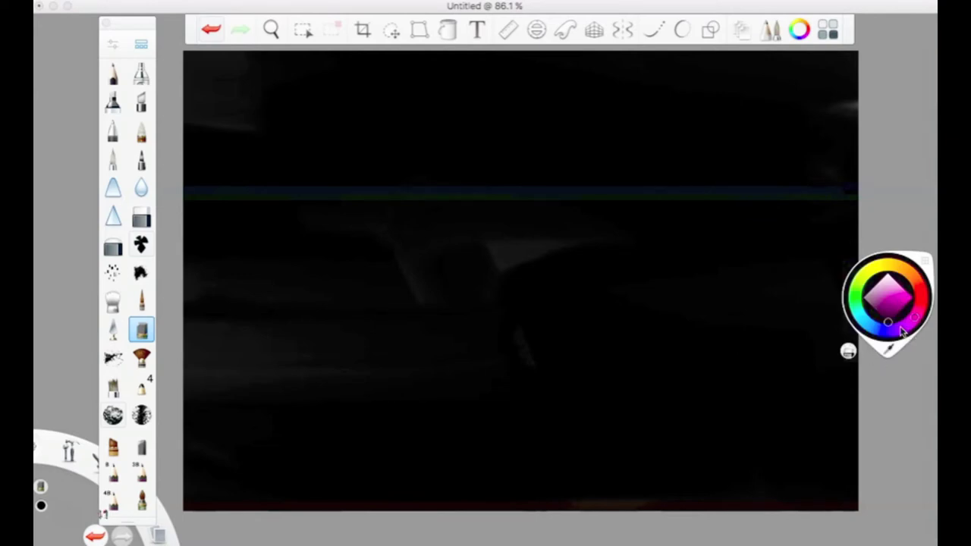
left_click(900, 329)
left_click(886, 321)
left_click_drag(886, 329, 894, 333)
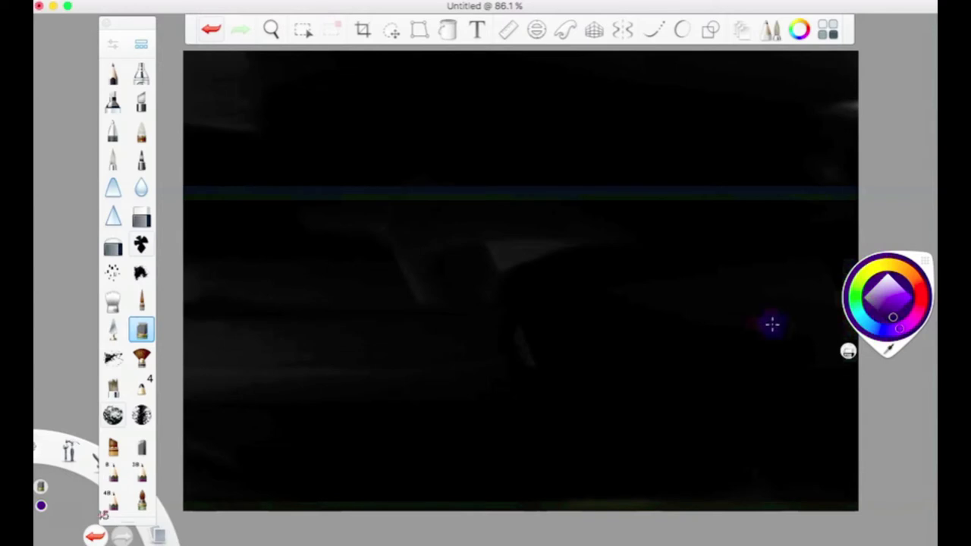
left_click(892, 314)
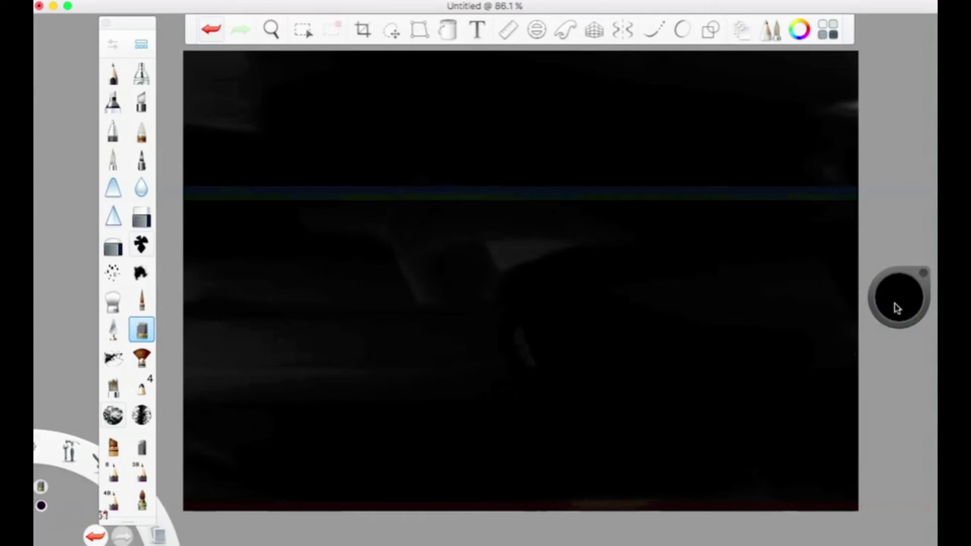
mouse_move(898, 314)
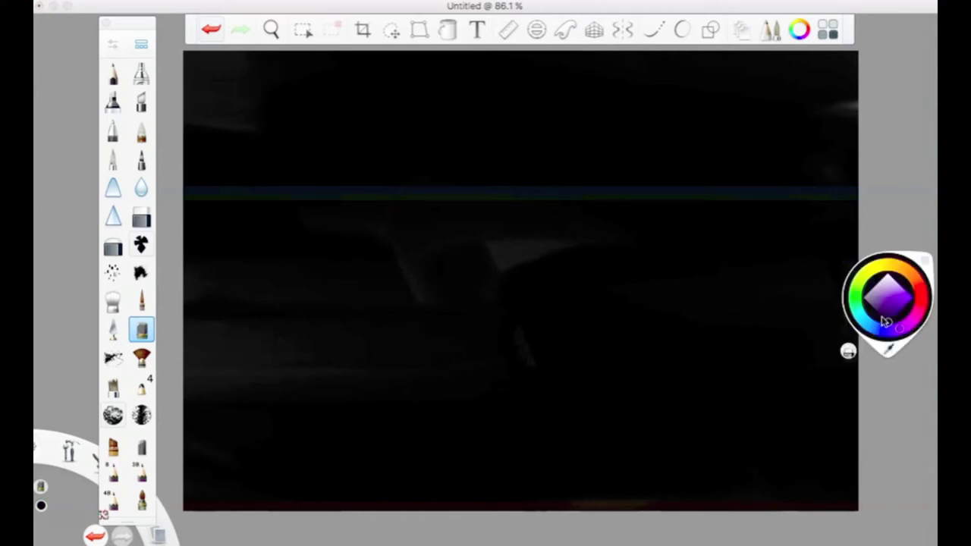
left_click_drag(887, 343, 901, 343)
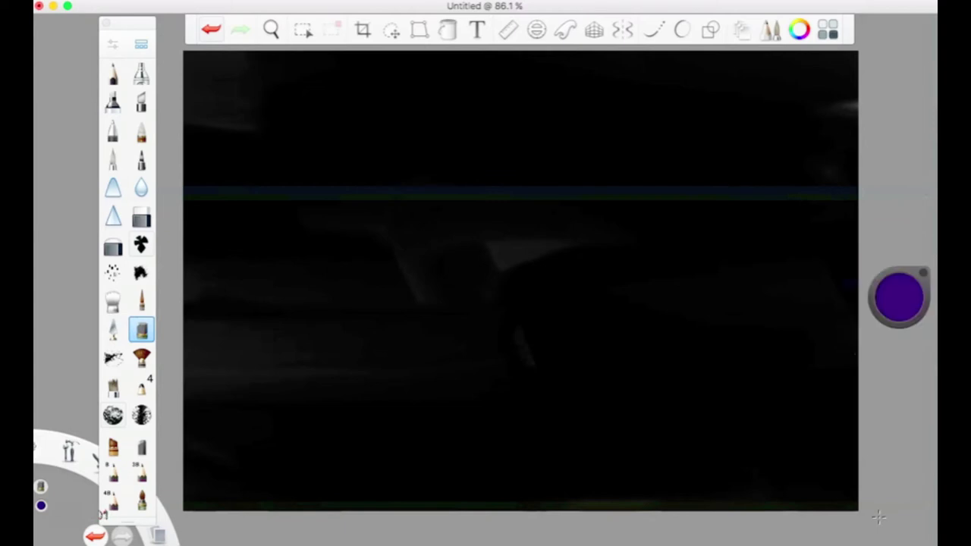
Step: Paint dark purple over the black background with broad strokes until nearly the whole canvas is covered
left_click(745, 302)
left_click(291, 167)
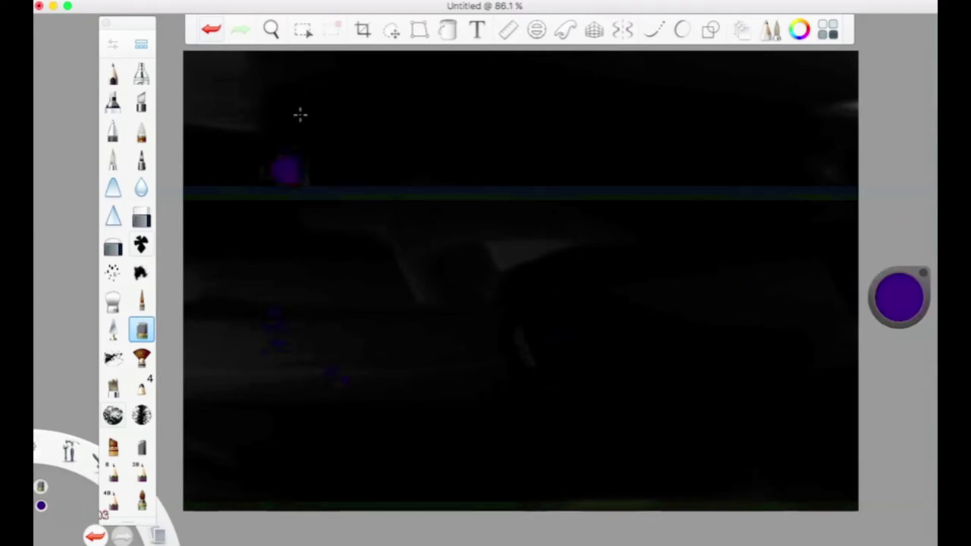
left_click(401, 136)
mouse_move(360, 109)
left_mouse_down()
mouse_move(602, 65)
mouse_move(290, 132)
mouse_move(842, 281)
mouse_move(650, 351)
mouse_move(251, 429)
left_mouse_up()
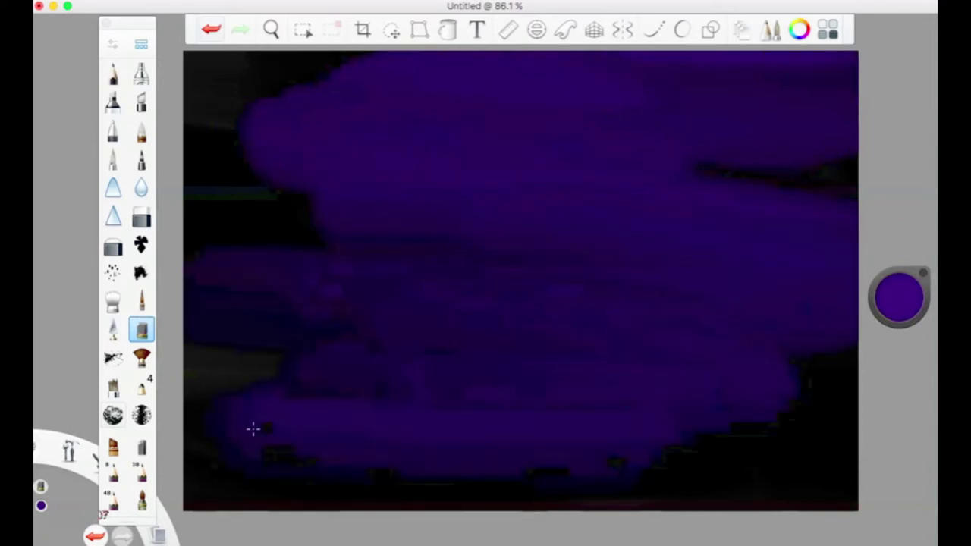
mouse_move(275, 489)
left_mouse_down()
mouse_move(261, 410)
mouse_move(214, 361)
mouse_move(376, 315)
mouse_move(418, 252)
mouse_move(414, 195)
mouse_move(332, 135)
mouse_move(614, 78)
left_mouse_up()
left_click_drag(644, 226, 375, 286)
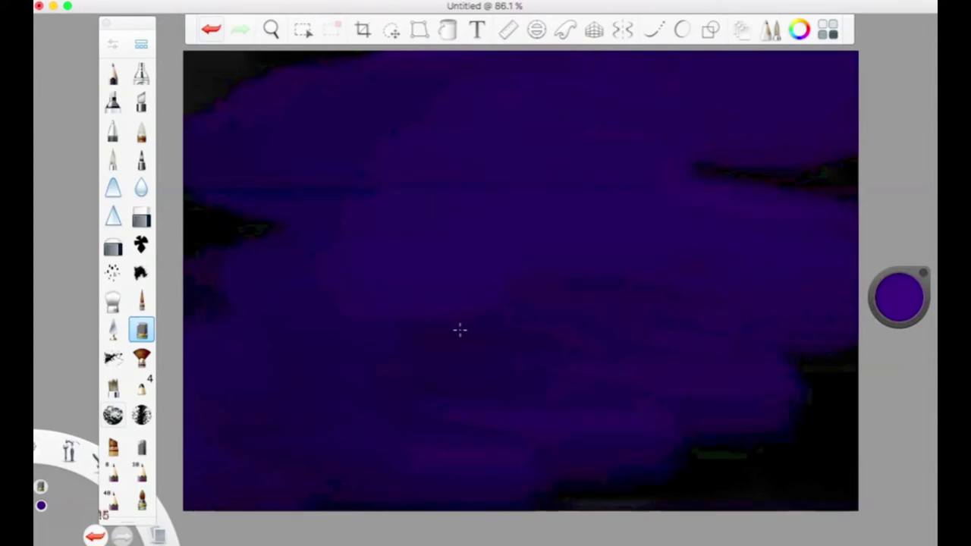
mouse_move(460, 329)
left_mouse_down()
mouse_move(382, 316)
mouse_move(508, 152)
mouse_move(279, 129)
mouse_move(334, 349)
mouse_move(674, 266)
mouse_move(682, 87)
mouse_move(752, 302)
mouse_move(683, 447)
mouse_move(314, 475)
mouse_move(319, 61)
mouse_move(300, 119)
left_mouse_up()
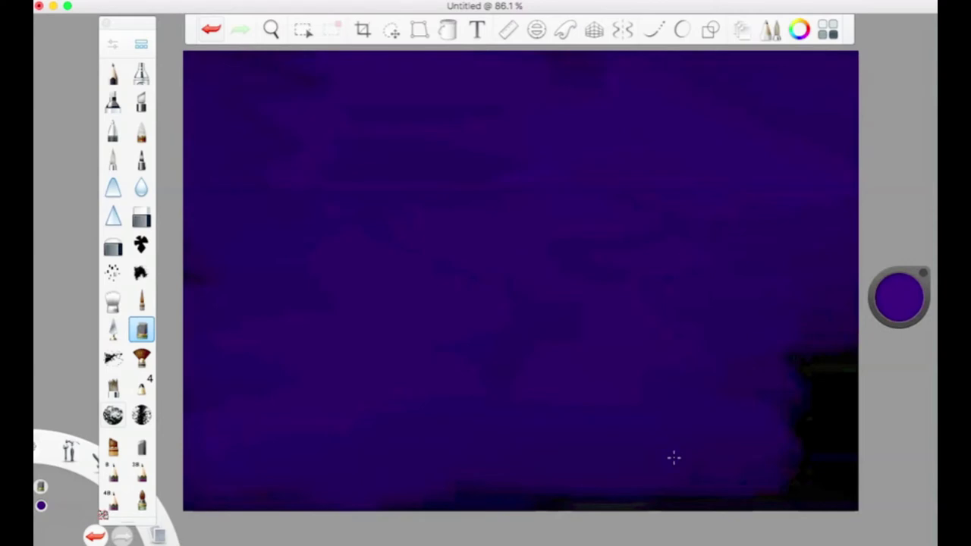
mouse_move(686, 426)
left_mouse_down()
mouse_move(774, 305)
mouse_move(642, 332)
mouse_move(832, 436)
mouse_move(792, 258)
left_mouse_up()
mouse_move(697, 314)
left_mouse_down()
mouse_move(516, 451)
mouse_move(735, 424)
left_mouse_up()
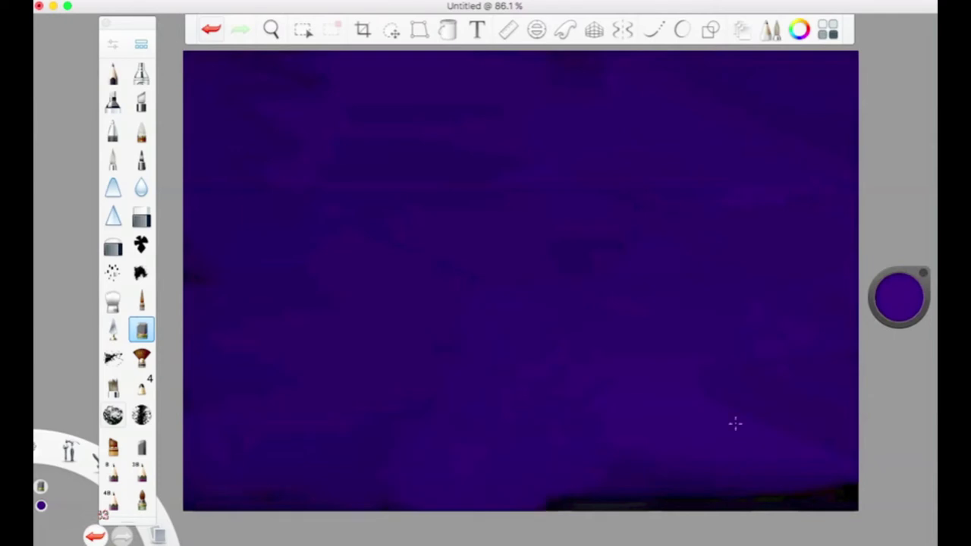
mouse_move(608, 464)
left_mouse_down()
mouse_move(414, 477)
mouse_move(564, 490)
mouse_move(304, 386)
left_mouse_up()
left_click_drag(426, 187, 430, 71)
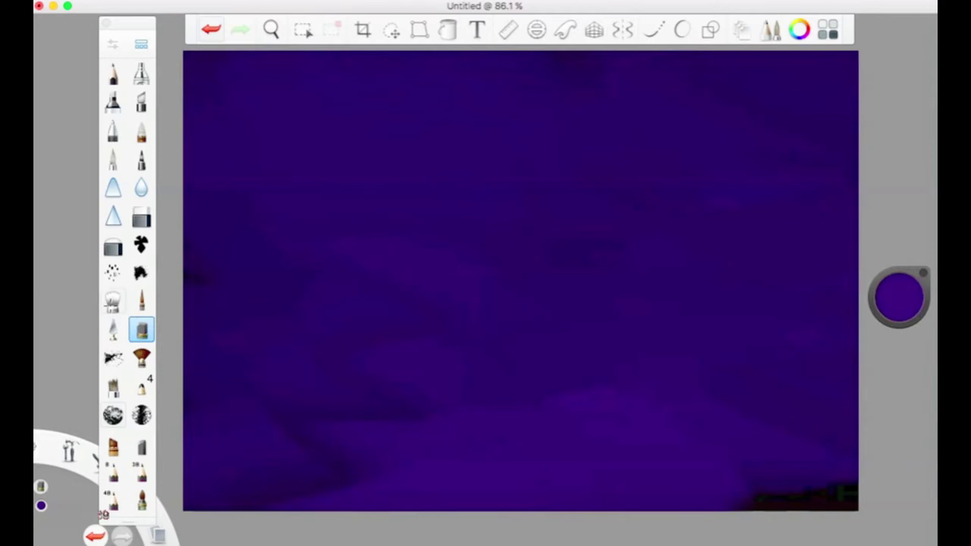
Step: Set the Smudge Round Bristle Brush size to 91.3 and blend the purple background across the canvas
left_click(112, 304)
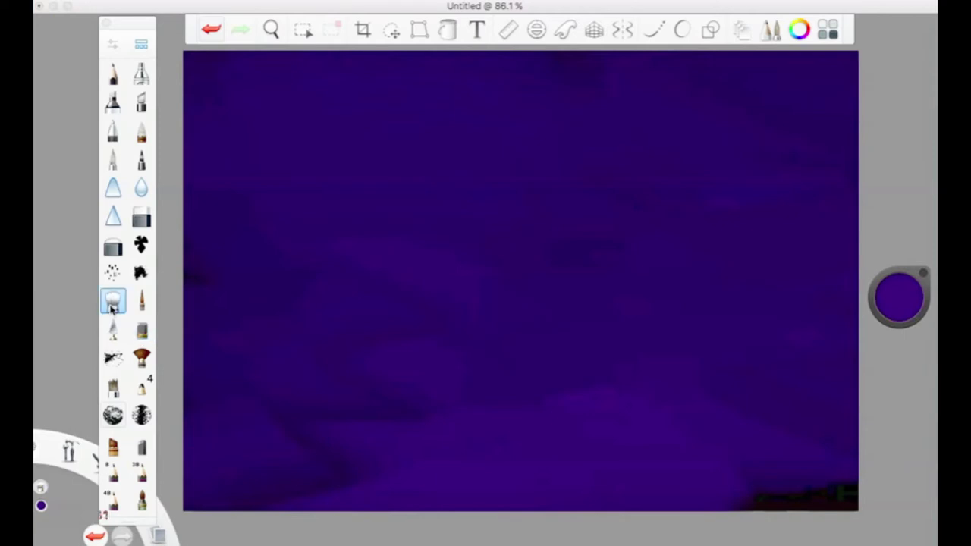
left_click(110, 45)
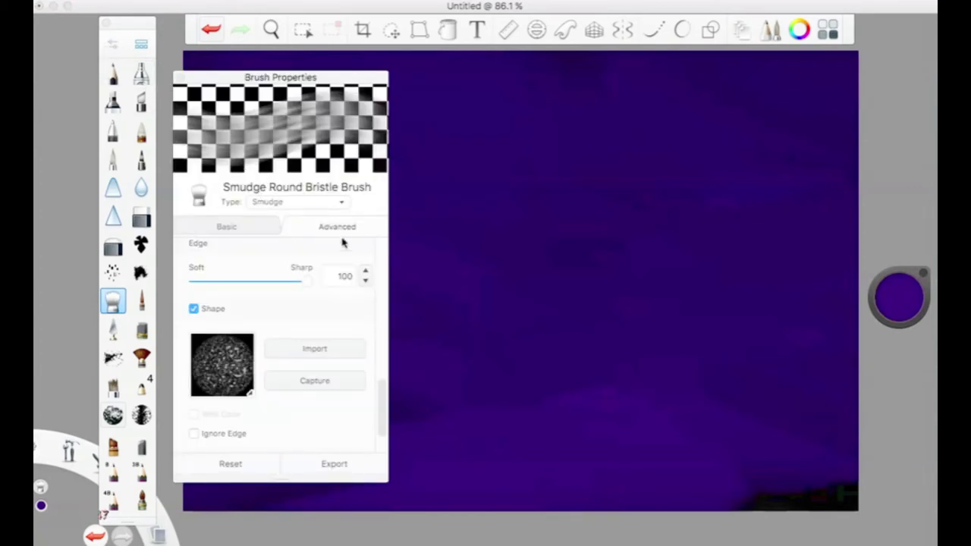
scroll(219, 258, "up", 10)
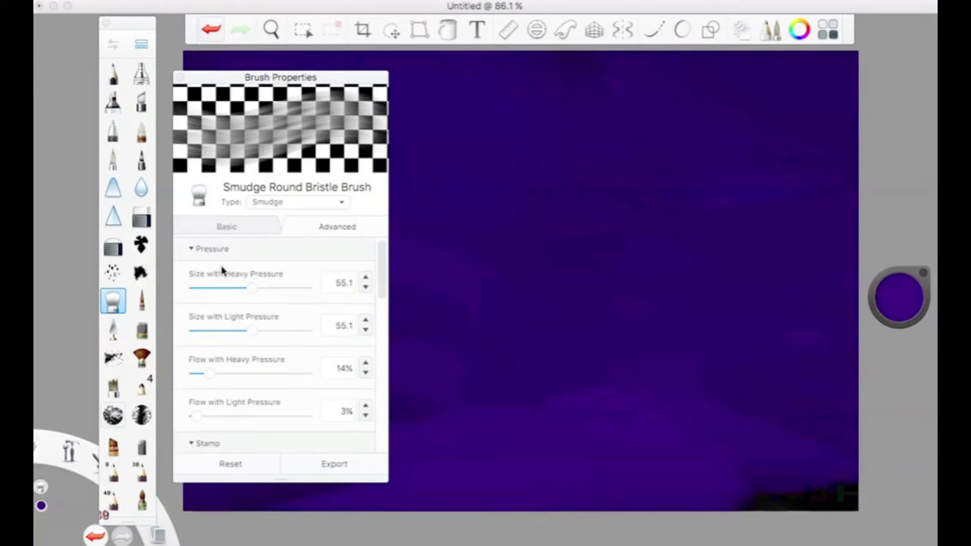
left_click(208, 231)
left_click_drag(251, 265, 272, 264)
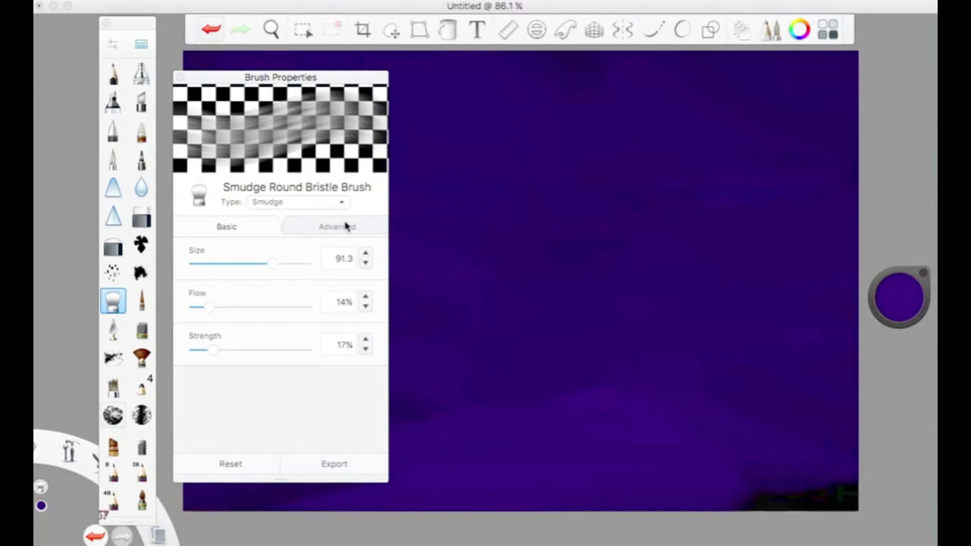
left_click_drag(276, 265, 275, 267)
left_click(305, 229)
scroll(239, 337, "down", 10)
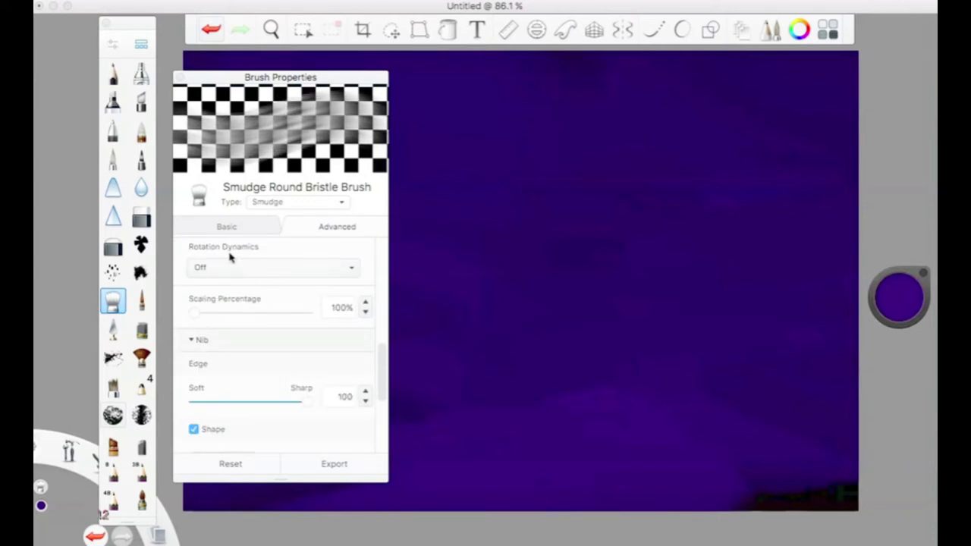
left_click(179, 77)
mouse_move(298, 479)
left_mouse_down()
mouse_move(685, 370)
mouse_move(655, 484)
left_mouse_up()
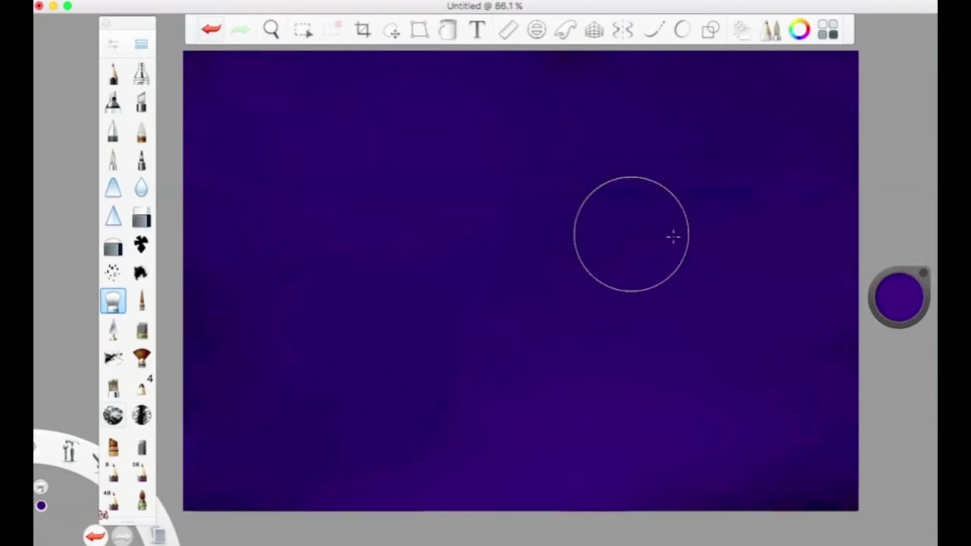
Step: Paint black patches in the middle of the purple background and blend them with smudging and purple strokes
left_click(905, 295)
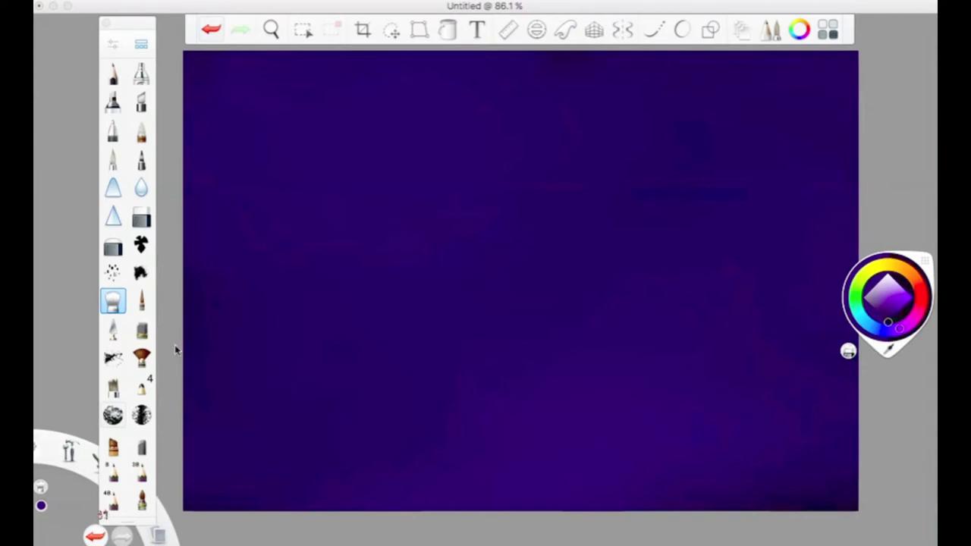
left_click(142, 329)
left_click_drag(306, 311, 607, 417)
left_click(113, 302)
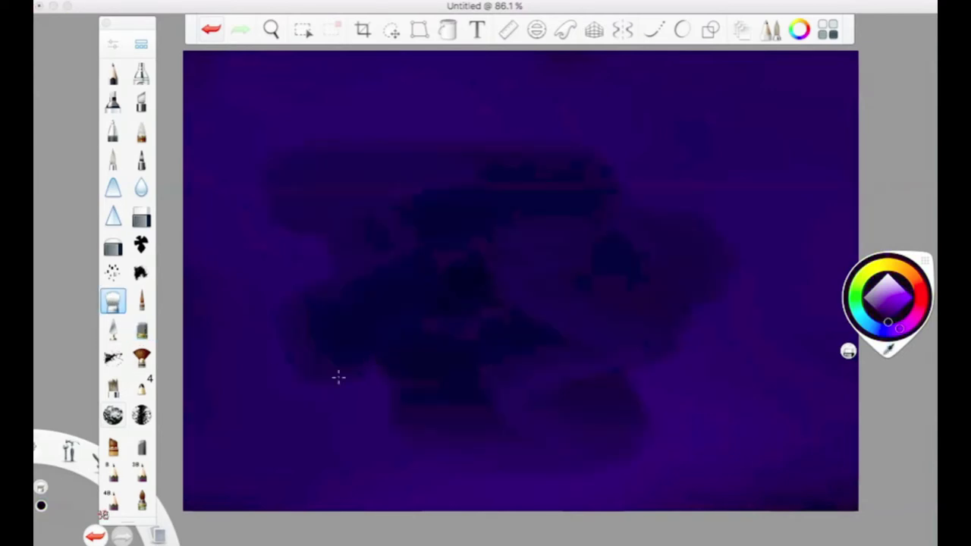
mouse_move(511, 429)
left_mouse_down()
mouse_move(778, 279)
mouse_move(408, 127)
left_mouse_up()
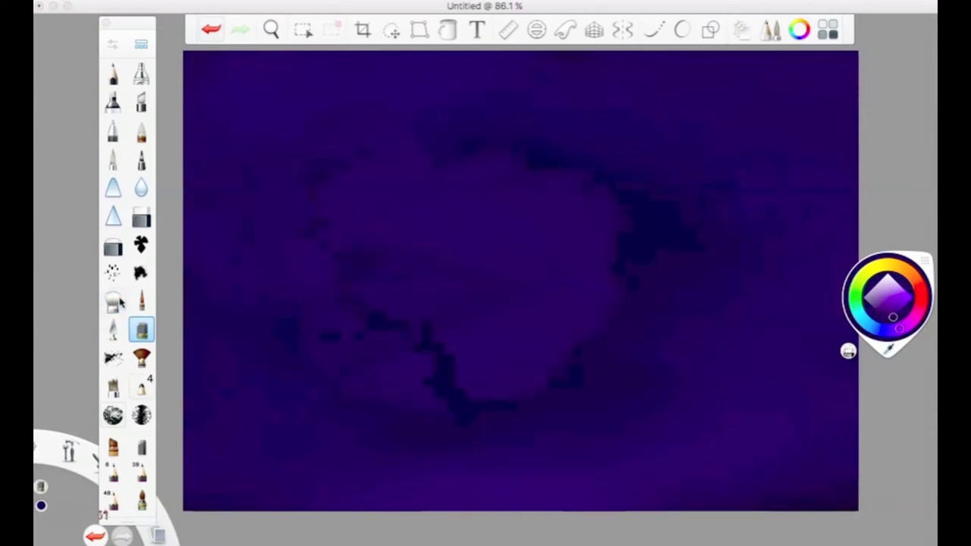
Step: Smudge the edges of the central purple area into the dark patches around it
left_click(118, 299)
mouse_move(345, 277)
left_mouse_down()
mouse_move(392, 380)
mouse_move(502, 368)
left_mouse_up()
left_click_drag(659, 318, 715, 290)
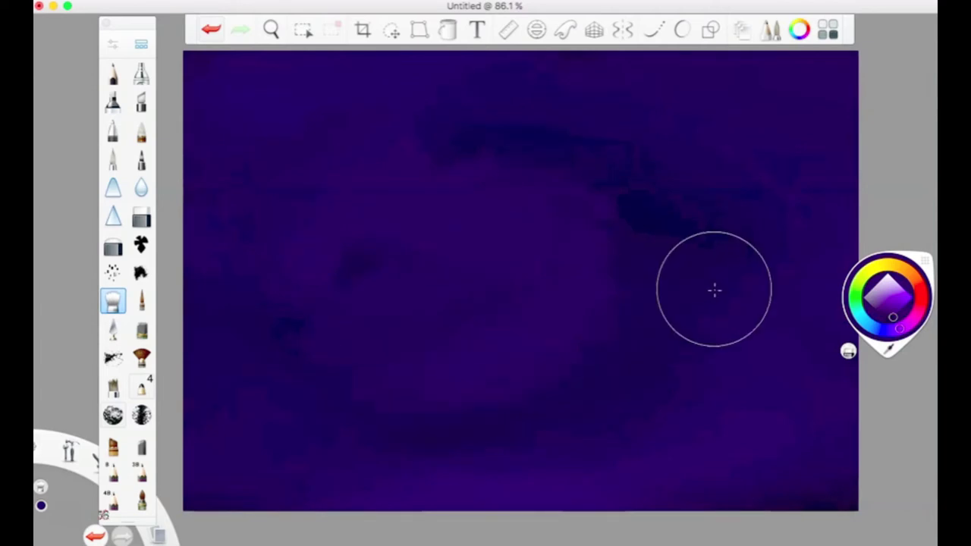
Step: Adjust the dark purple shade, paint across the lower part of the background, and smudge the new strokes into their surroundings
left_click(888, 323)
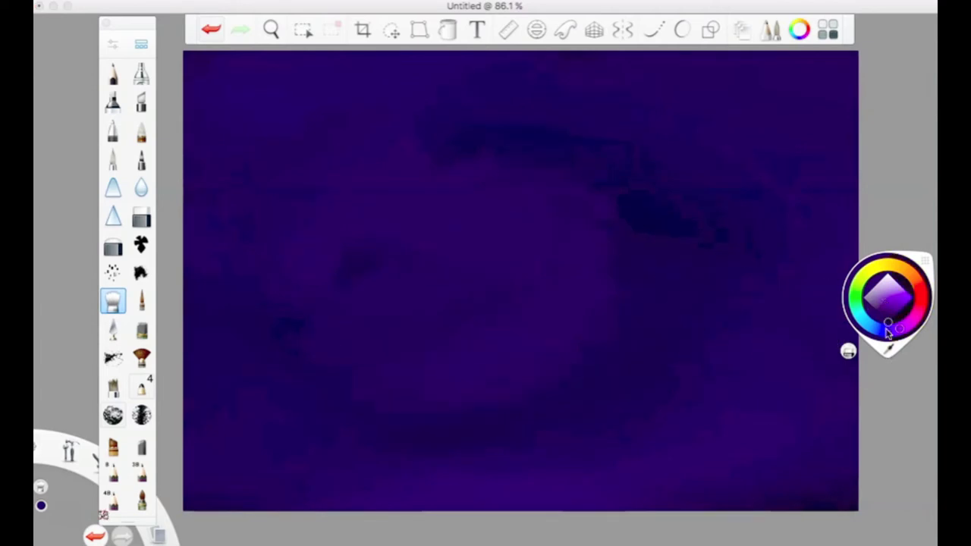
left_click_drag(892, 343, 895, 343)
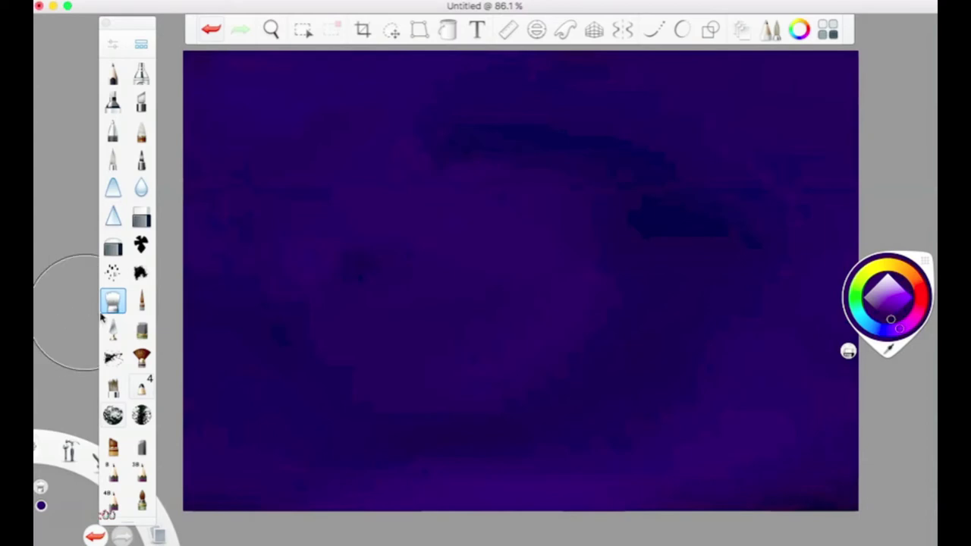
left_click(141, 330)
left_click_drag(583, 420, 370, 421)
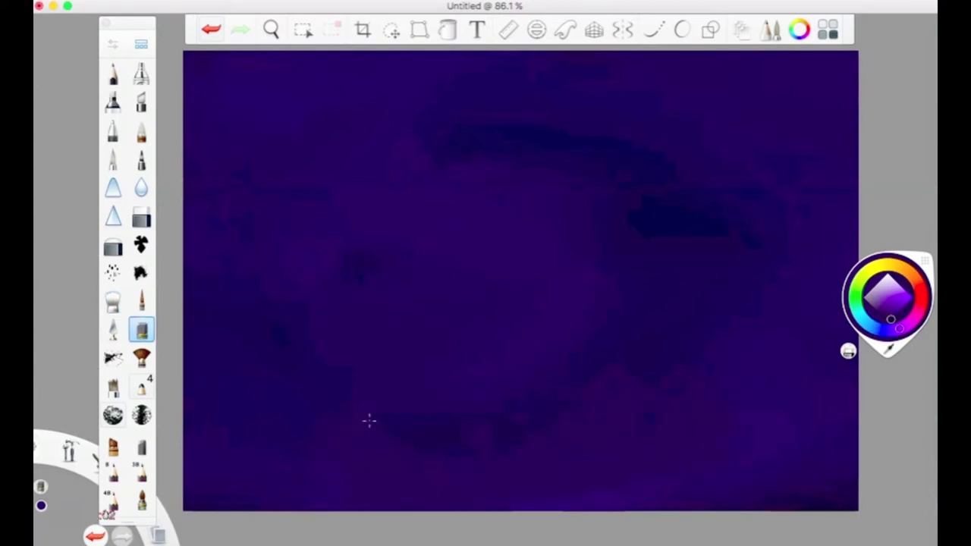
left_click(115, 303)
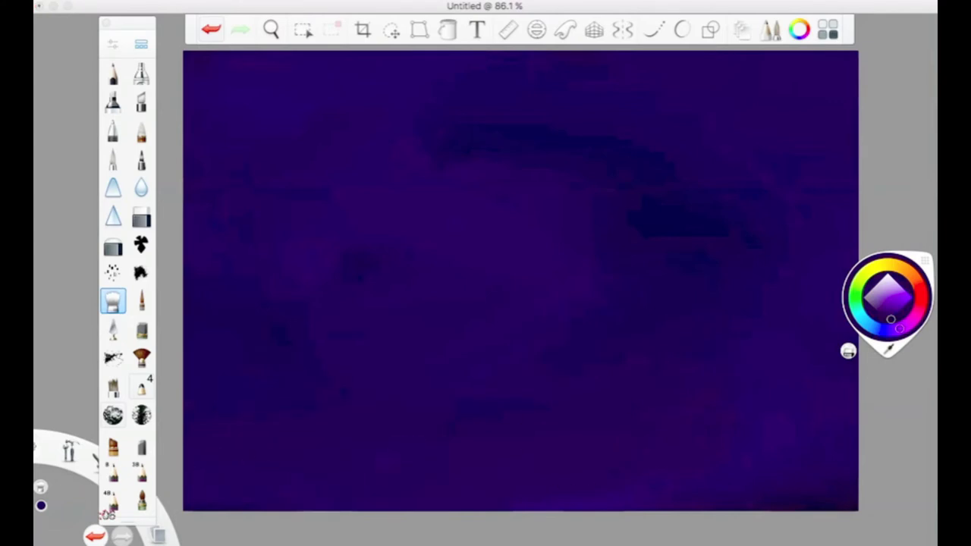
left_click(902, 187)
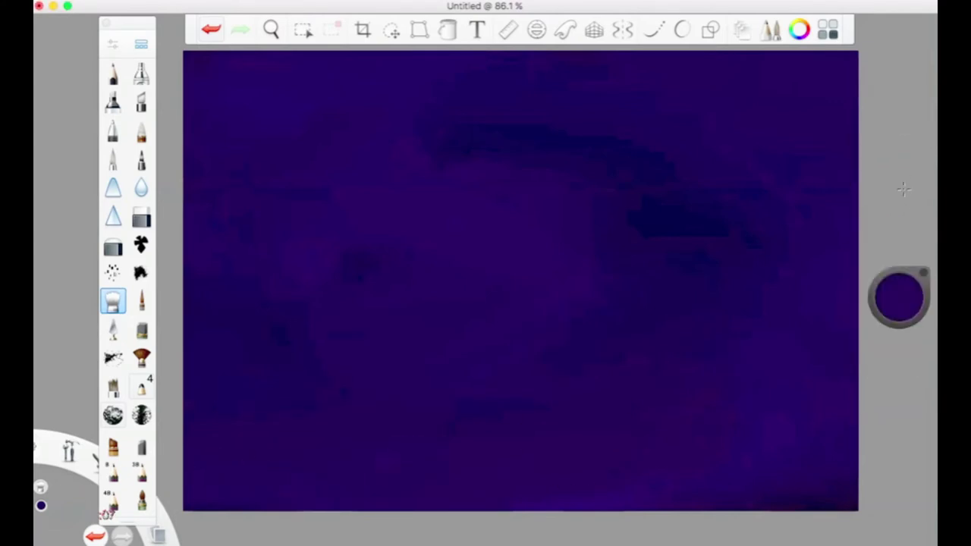
Step: Choose the Small Rigger brush and change the paint colour to teal
left_click(142, 301)
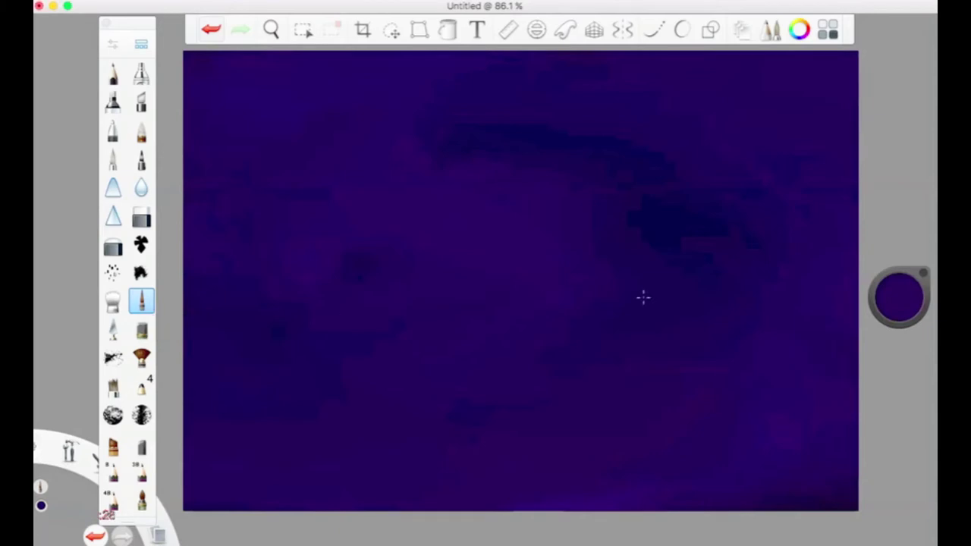
left_click(911, 291)
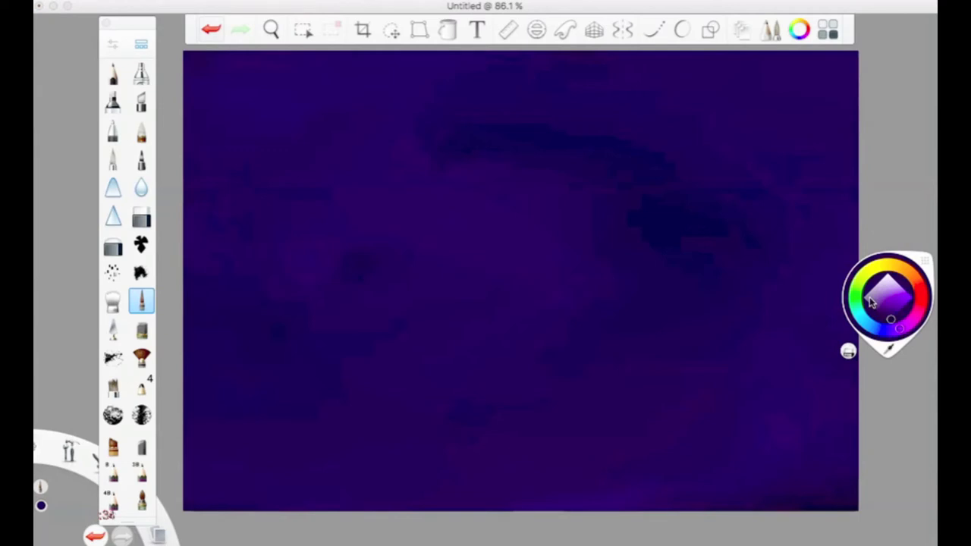
left_click(858, 312)
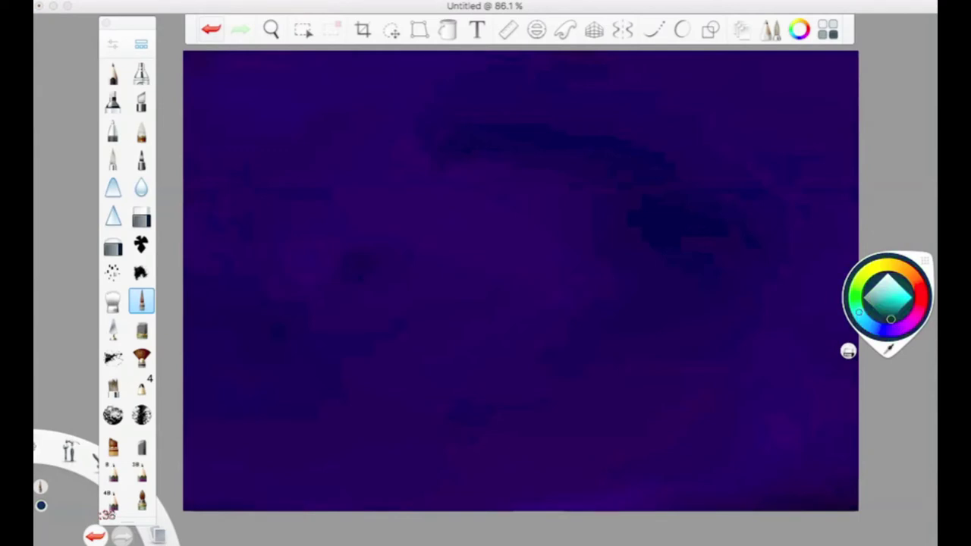
mouse_move(890, 319)
left_mouse_down()
mouse_move(911, 331)
mouse_move(924, 297)
mouse_move(892, 322)
mouse_move(896, 335)
mouse_move(906, 327)
left_mouse_up()
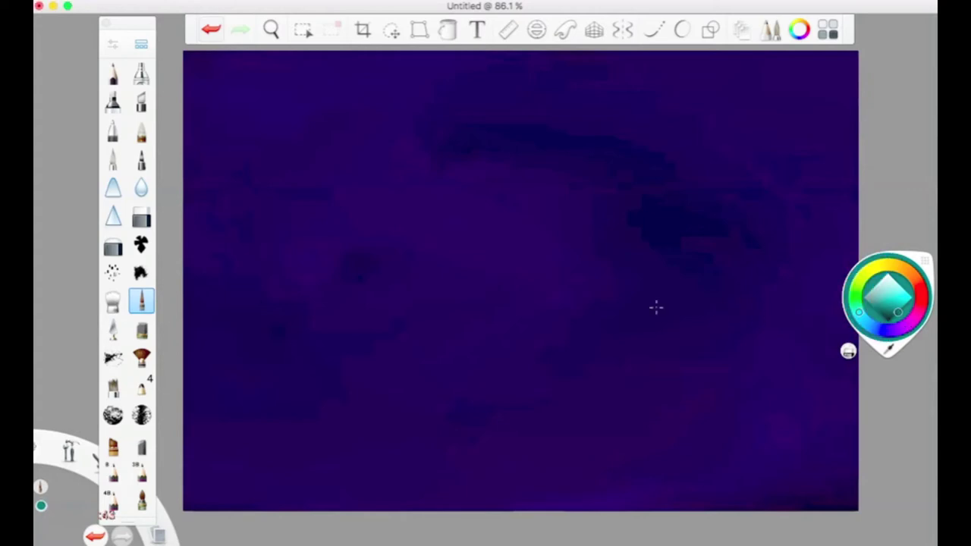
Step: Set the Small Rigger size to 18.2, try a short teal stroke in the canvas's lower-left area, and undo it
left_click(112, 45)
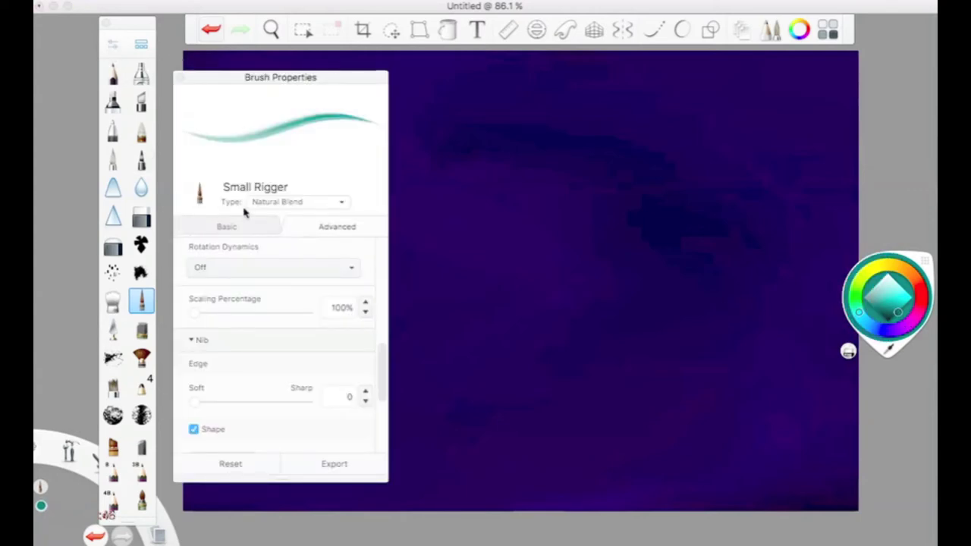
left_click(227, 226)
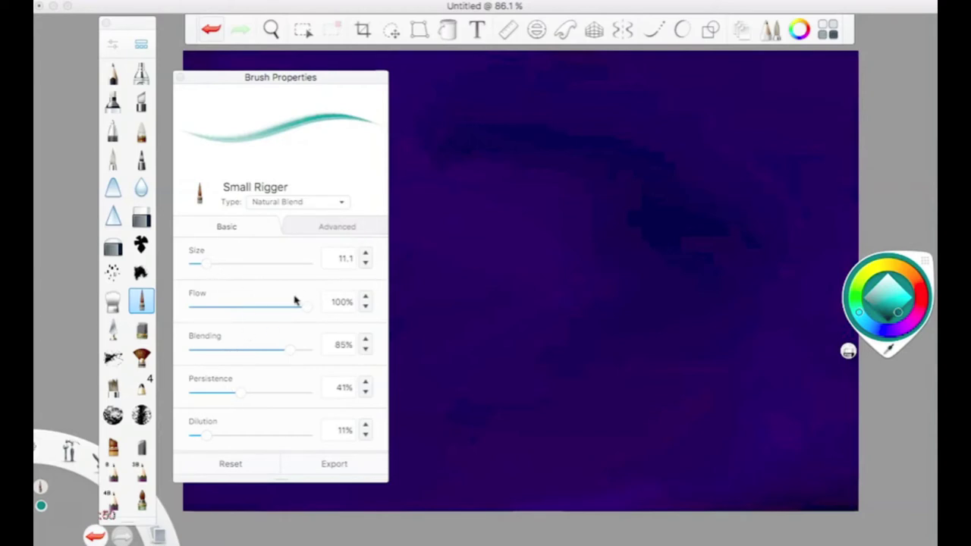
left_click(213, 264)
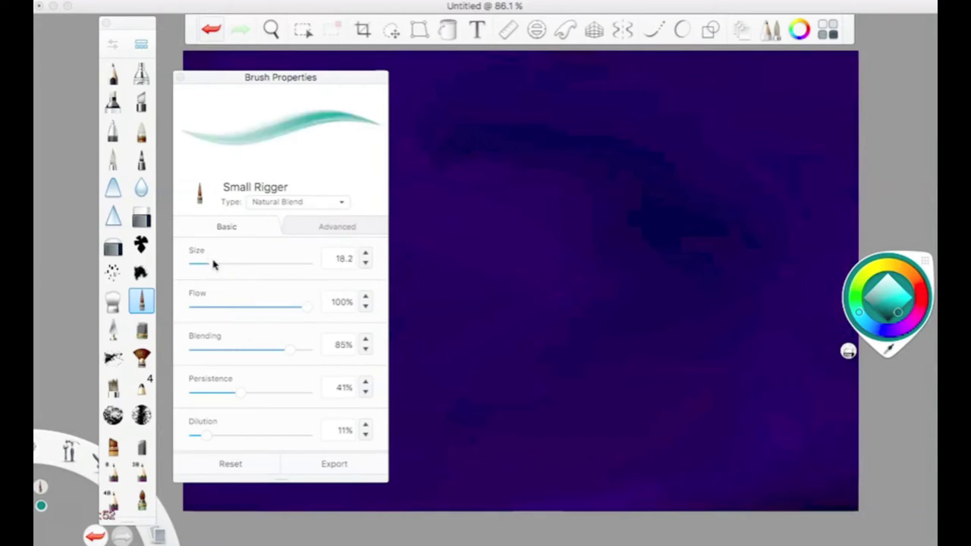
left_click(179, 78)
mouse_move(245, 360)
left_mouse_down()
mouse_move(299, 371)
mouse_move(319, 387)
mouse_move(279, 366)
mouse_move(226, 361)
mouse_move(313, 394)
mouse_move(269, 369)
mouse_move(225, 362)
left_mouse_up()
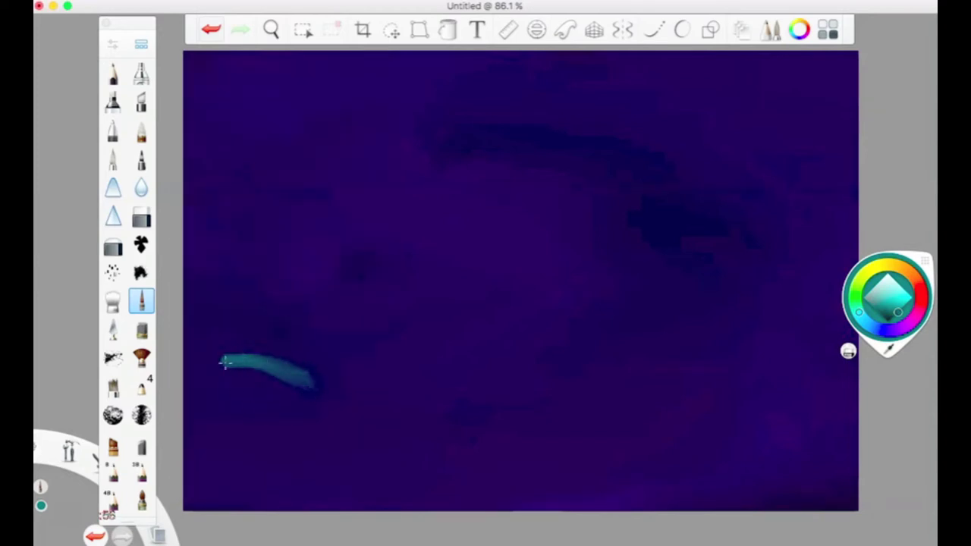
left_click(211, 30)
left_click(112, 45)
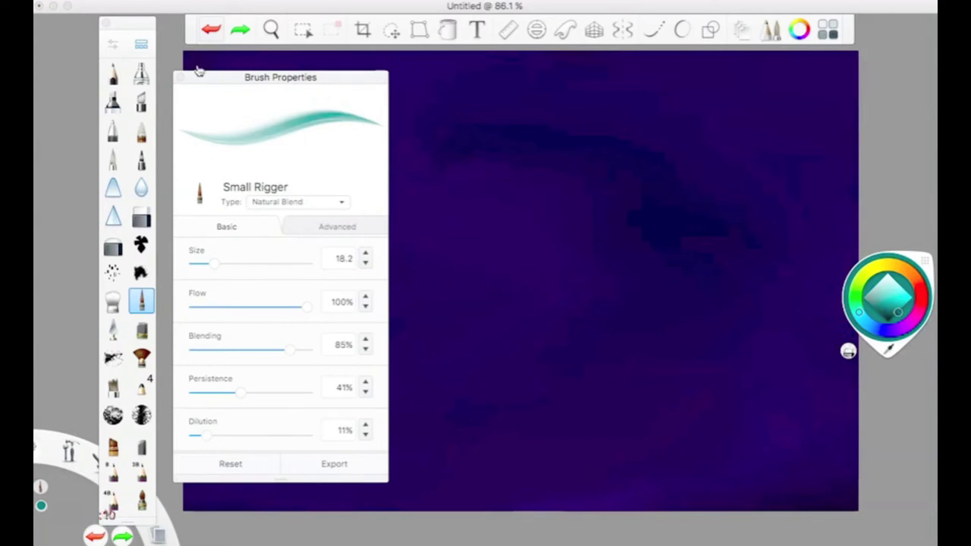
left_click(183, 77)
left_click(865, 191)
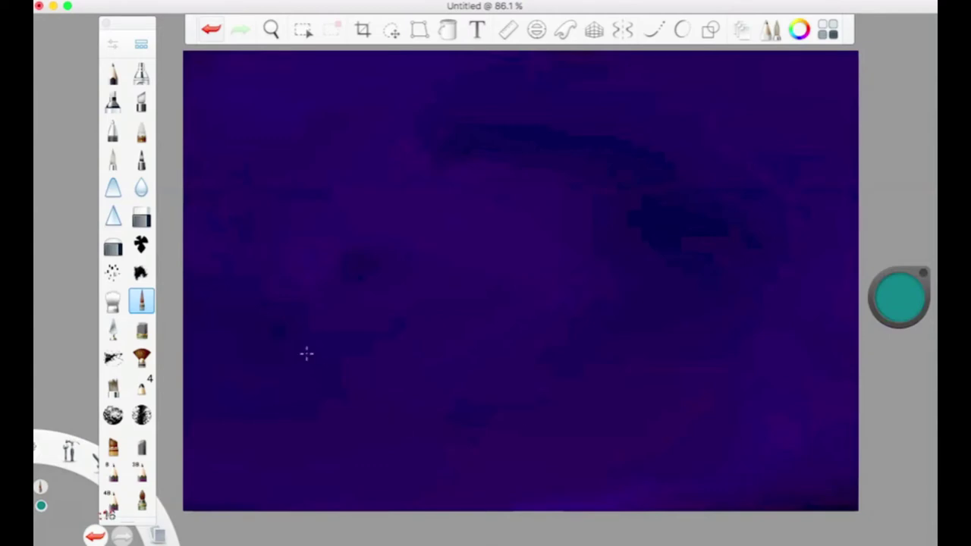
Step: Adjust the Paintbrush size and paint a solid white disc in the upper middle of the canvas
left_click(282, 327)
left_click(647, 275)
left_click(113, 161)
left_click(113, 44)
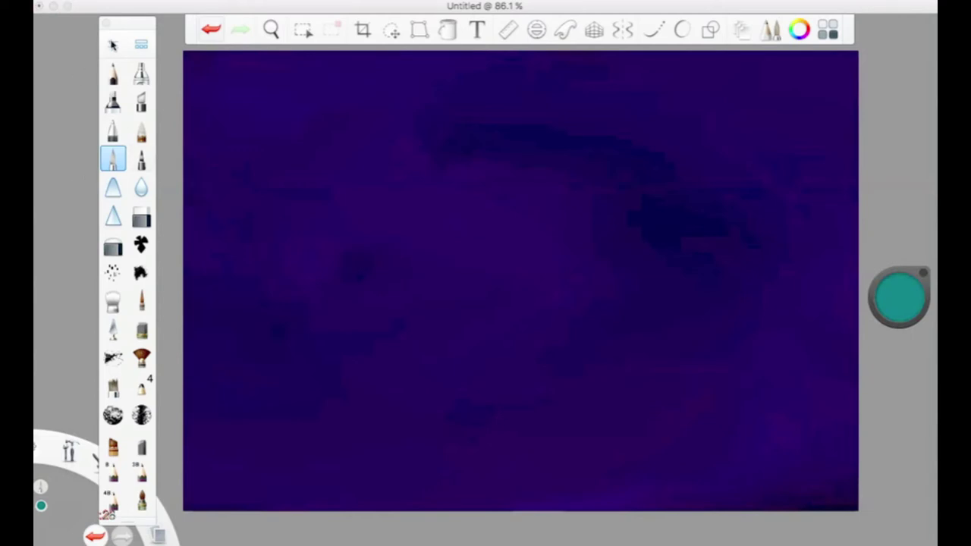
mouse_move(239, 306)
left_mouse_down()
mouse_move(368, 302)
mouse_move(345, 302)
left_mouse_up()
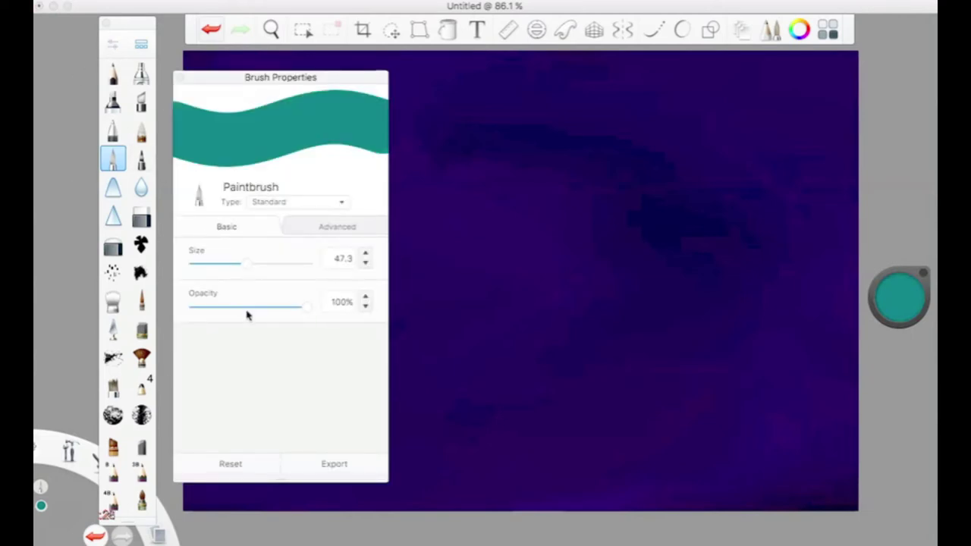
left_click_drag(245, 262, 240, 263)
left_click(178, 66)
key("super+z")
left_click(179, 77)
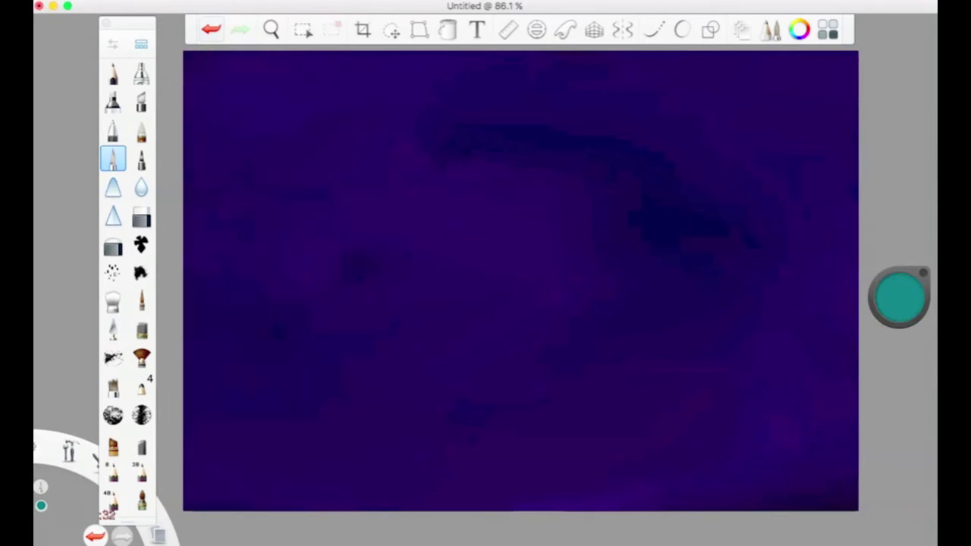
left_click(895, 296)
left_click(889, 275)
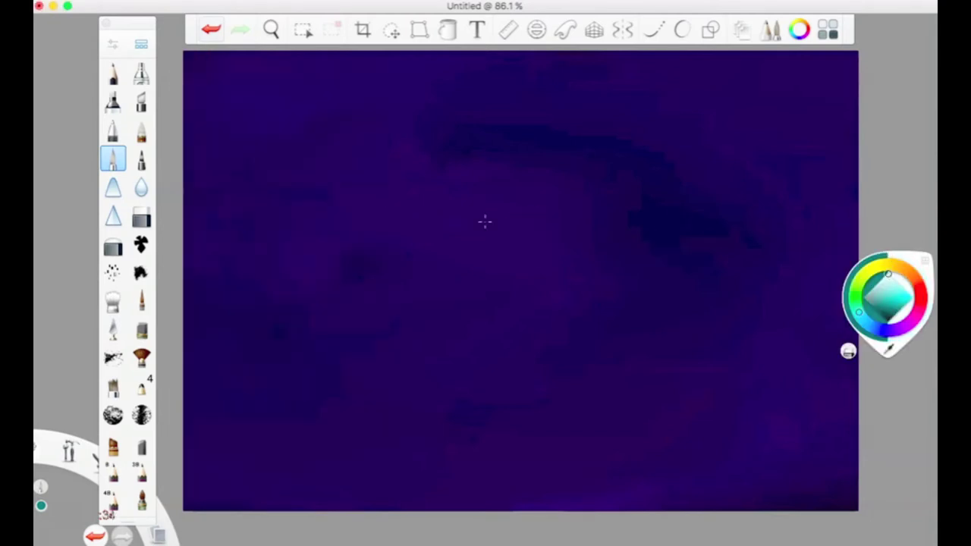
mouse_move(453, 238)
left_mouse_down()
mouse_move(447, 242)
mouse_move(459, 246)
mouse_move(458, 233)
mouse_move(485, 245)
left_mouse_up()
Step: Try shading the white disc with teal Small Rigger strokes, and undo both the shading and the disc
left_click(141, 302)
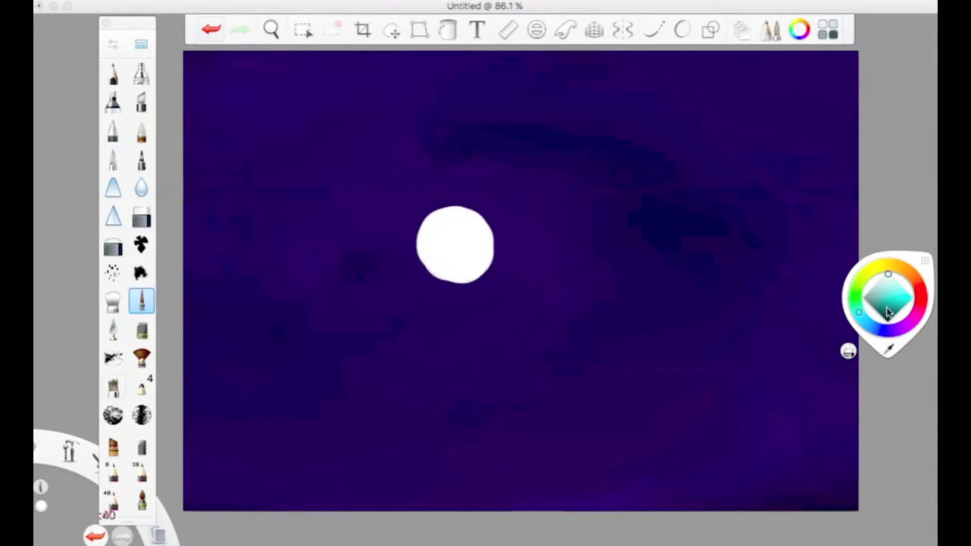
left_click(916, 341)
mouse_move(430, 249)
left_mouse_down()
mouse_move(461, 258)
mouse_move(468, 239)
mouse_move(485, 242)
mouse_move(459, 236)
mouse_move(443, 243)
mouse_move(455, 257)
mouse_move(456, 249)
mouse_move(431, 266)
mouse_move(453, 253)
mouse_move(454, 266)
mouse_move(468, 260)
mouse_move(450, 238)
mouse_move(458, 225)
mouse_move(449, 220)
mouse_move(461, 221)
mouse_move(466, 261)
left_mouse_up()
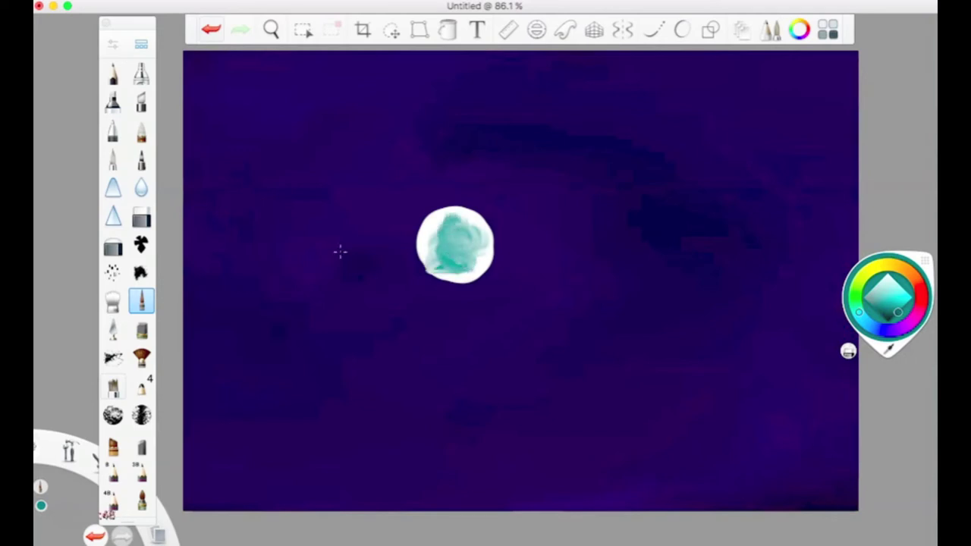
left_click(216, 28)
left_click(216, 29)
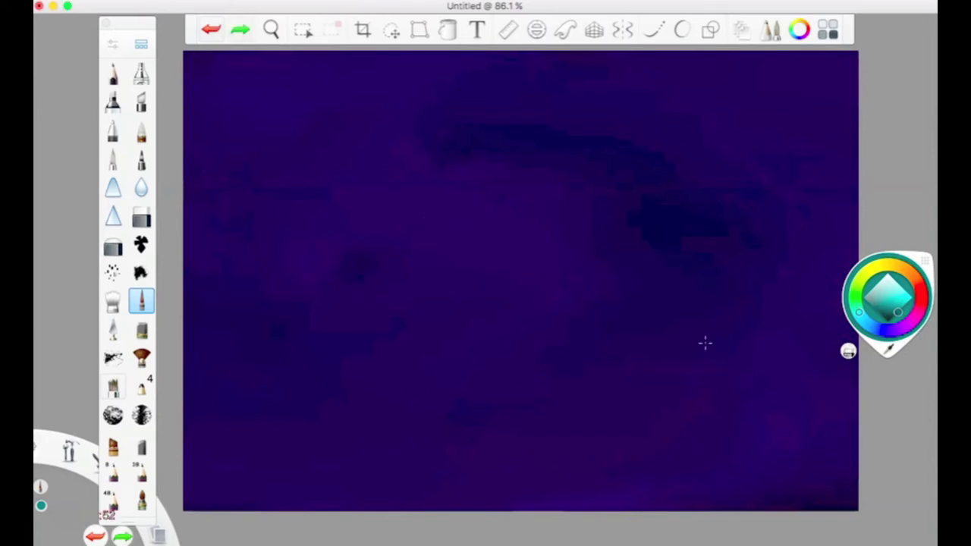
Step: Try a longer teal stroke across the canvas's lower-left area, undo it, and set the Small Rigger size to 29.2
mouse_move(239, 367)
left_mouse_down()
mouse_move(313, 369)
mouse_move(445, 395)
mouse_move(214, 368)
mouse_move(392, 388)
mouse_move(336, 369)
mouse_move(220, 363)
mouse_move(369, 374)
mouse_move(406, 396)
mouse_move(283, 368)
mouse_move(355, 379)
mouse_move(396, 396)
left_mouse_up()
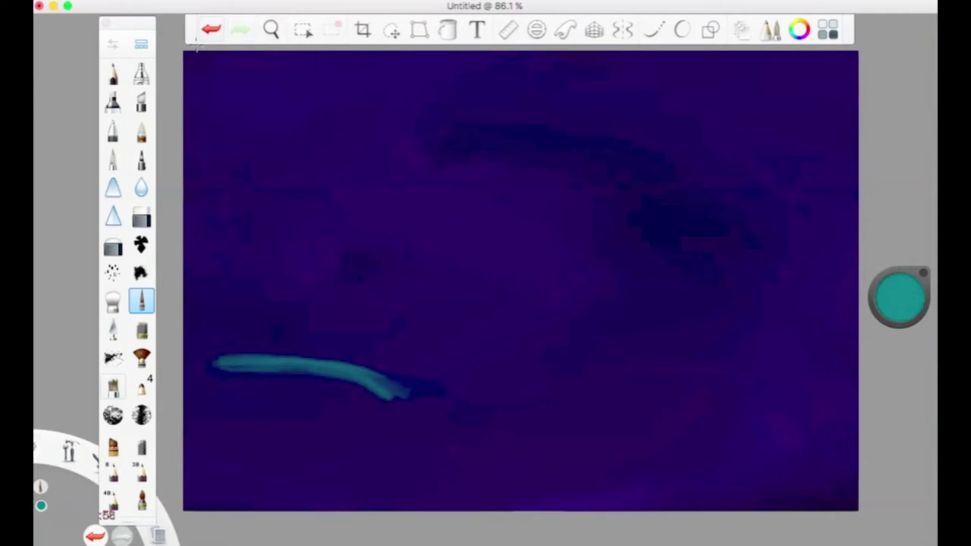
left_click(211, 30)
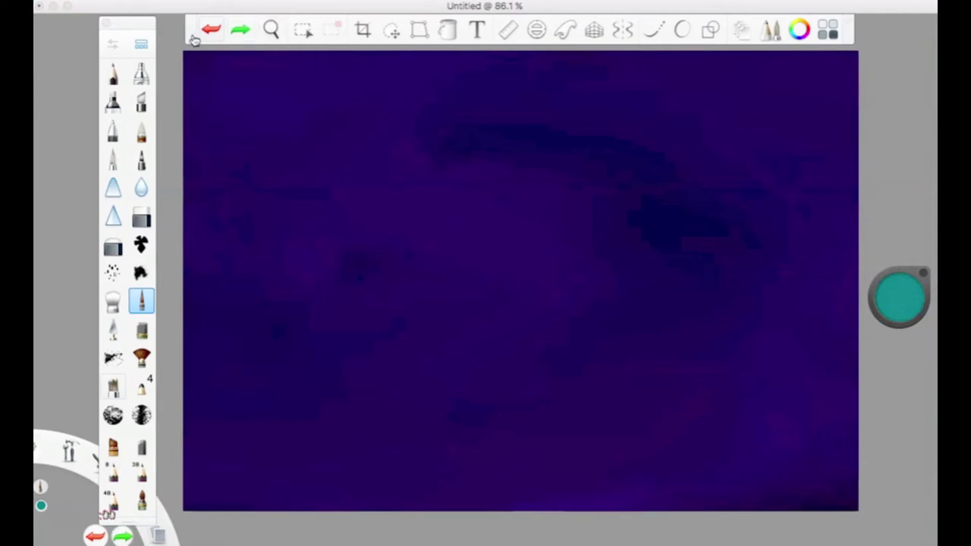
left_click(113, 46)
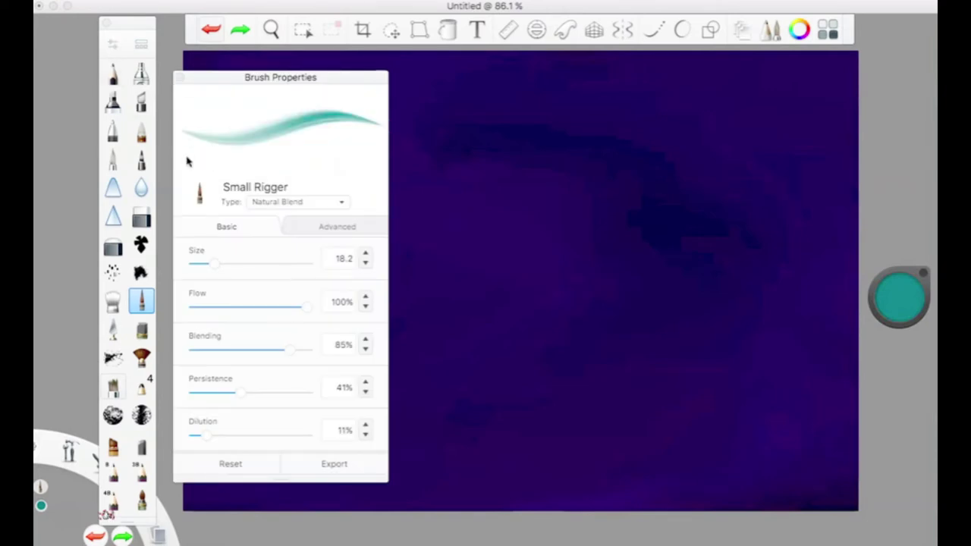
left_click_drag(214, 264, 225, 265)
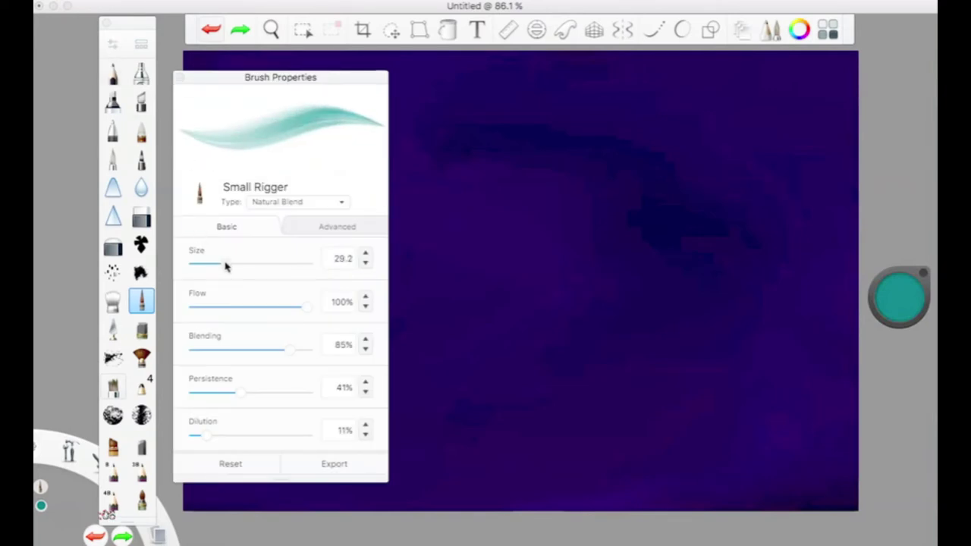
left_click(182, 78)
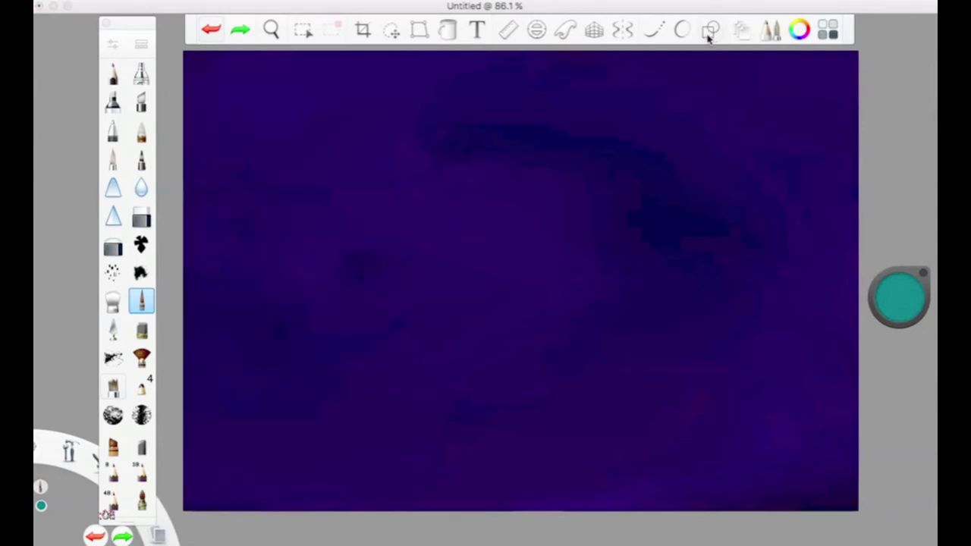
Step: Try to draw a large teal circle running off the canvas's lower-left corner with the Ellipse tool, undoing the attempts
left_click(710, 32)
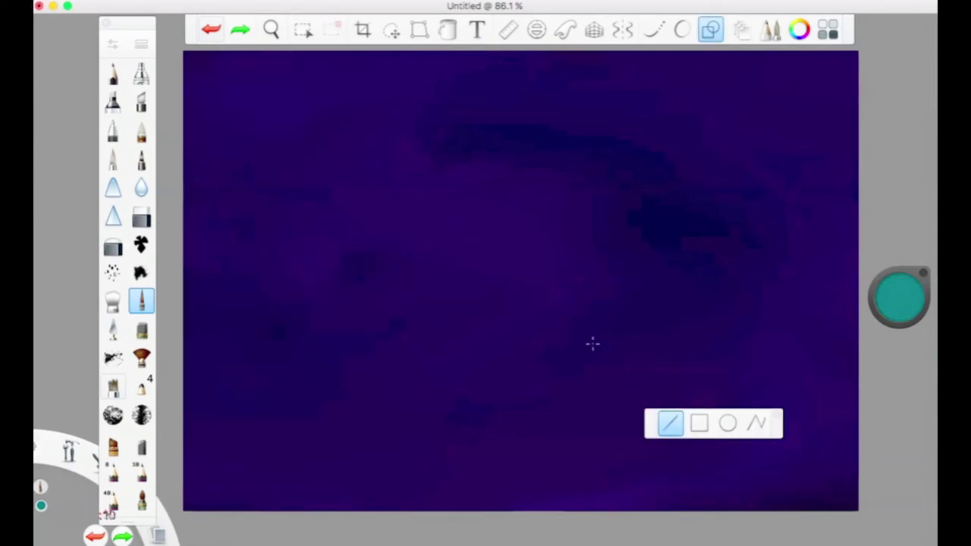
left_click(727, 422)
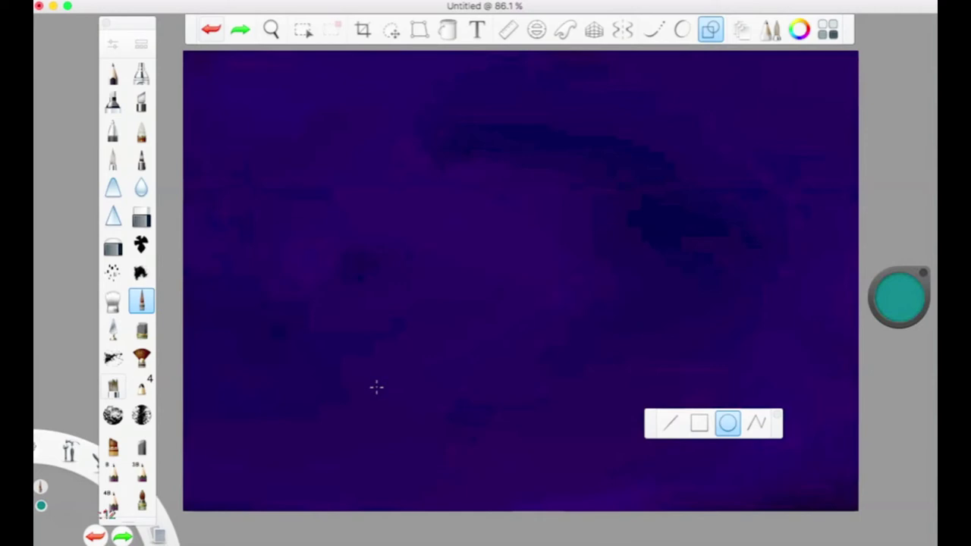
left_click_drag(355, 398, 134, 545)
mouse_move(210, 436)
left_mouse_down()
mouse_move(243, 460)
mouse_move(273, 506)
mouse_move(346, 533)
left_mouse_up()
left_click(211, 36)
left_click_drag(330, 405, 287, 541)
left_click_drag(484, 544, 512, 544)
left_click(209, 29)
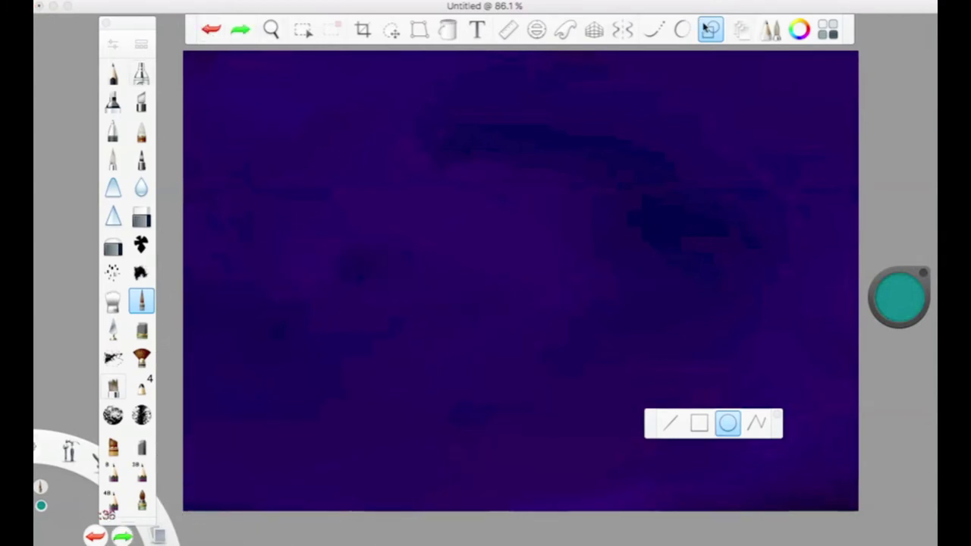
left_click(709, 28)
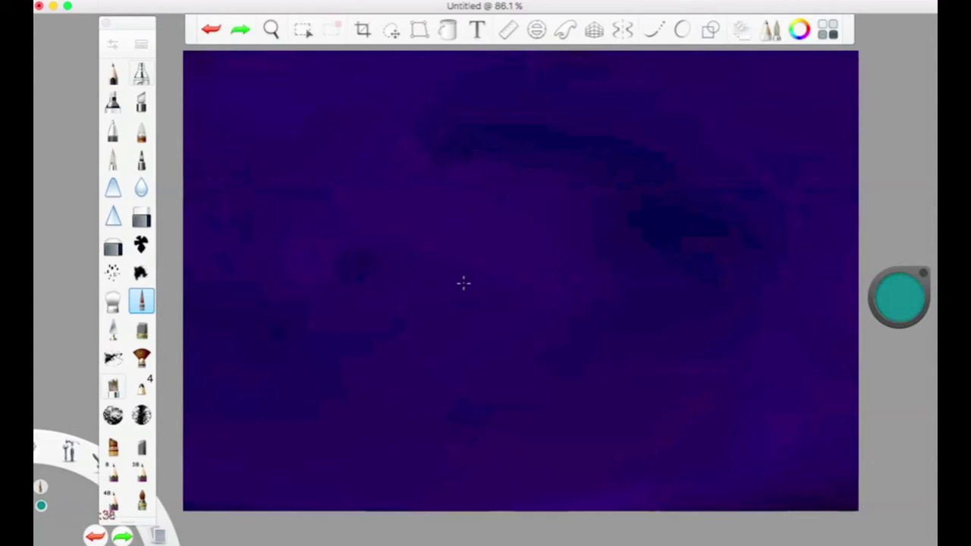
Step: Set the Small Rigger size to 11.7 and draw one teal arc across the lower-left part of the canvas, undoing the extra stroke
left_click(113, 44)
left_click(211, 264)
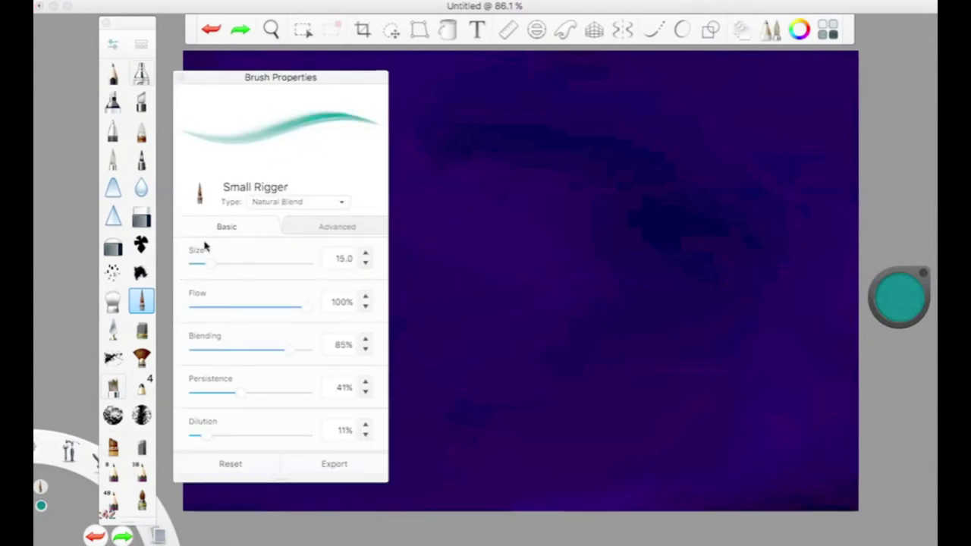
left_click(202, 265)
left_click_drag(202, 264, 208, 265)
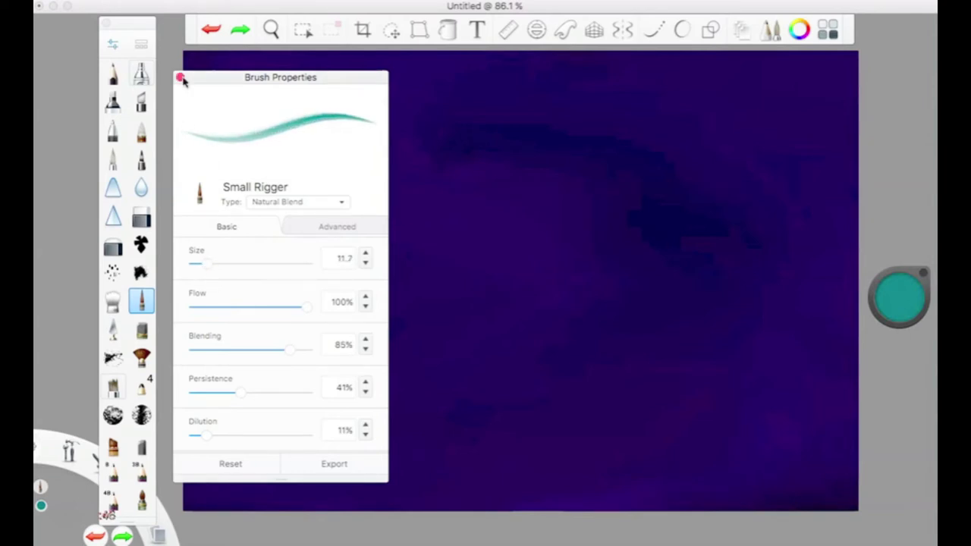
left_click(183, 79)
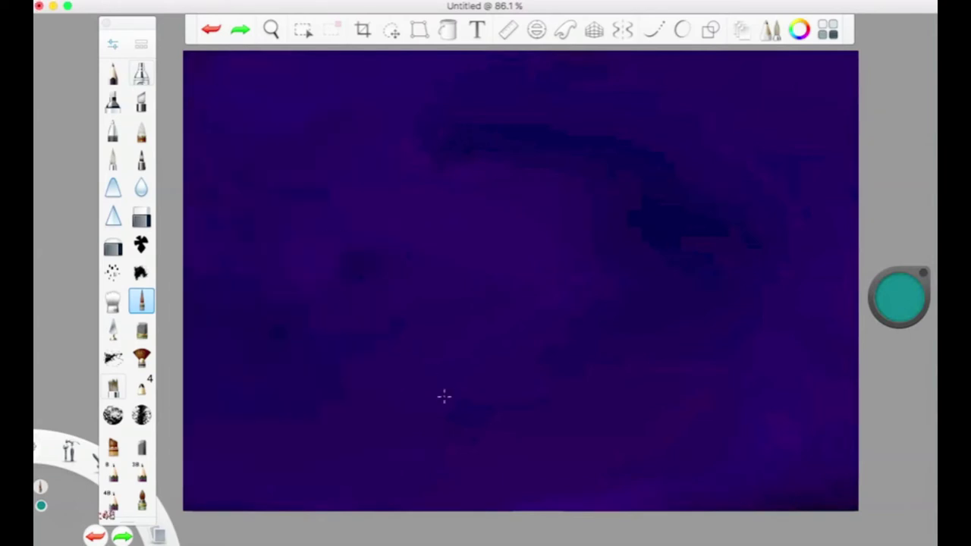
left_click_drag(508, 495, 301, 307)
left_click_drag(419, 370, 274, 314)
left_click(211, 29)
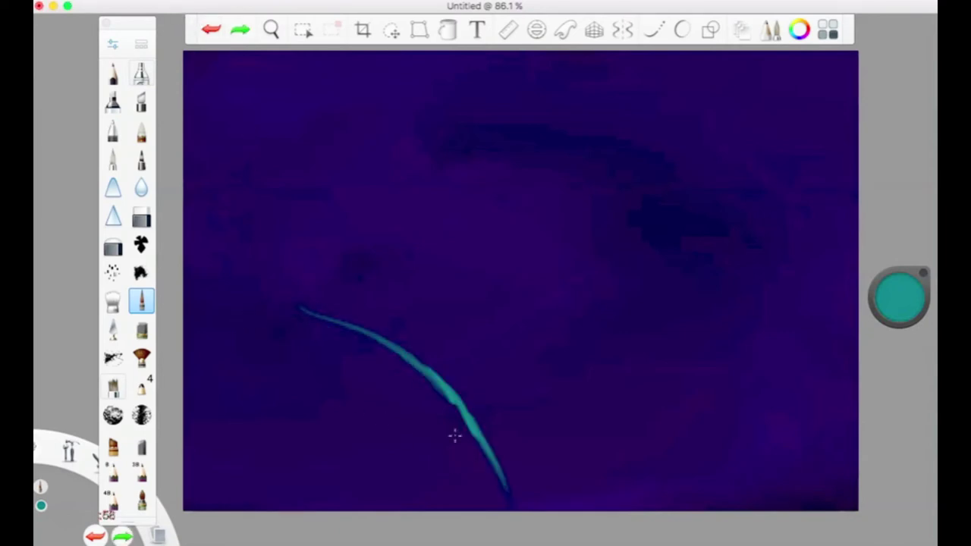
Step: Extend the teal arc to the canvas's left and bottom edges, undoing the stray strokes along its outer side
mouse_move(453, 400)
left_mouse_down()
mouse_move(489, 455)
mouse_move(504, 509)
left_mouse_up()
mouse_move(470, 413)
left_mouse_down()
mouse_move(427, 352)
mouse_move(450, 393)
mouse_move(386, 331)
mouse_move(396, 345)
mouse_move(308, 303)
mouse_move(390, 341)
mouse_move(343, 318)
mouse_move(221, 287)
mouse_move(363, 314)
mouse_move(419, 355)
mouse_move(379, 333)
mouse_move(449, 403)
mouse_move(429, 371)
mouse_move(338, 313)
mouse_move(290, 298)
mouse_move(184, 291)
mouse_move(278, 297)
mouse_move(202, 301)
mouse_move(280, 299)
mouse_move(393, 325)
left_mouse_up()
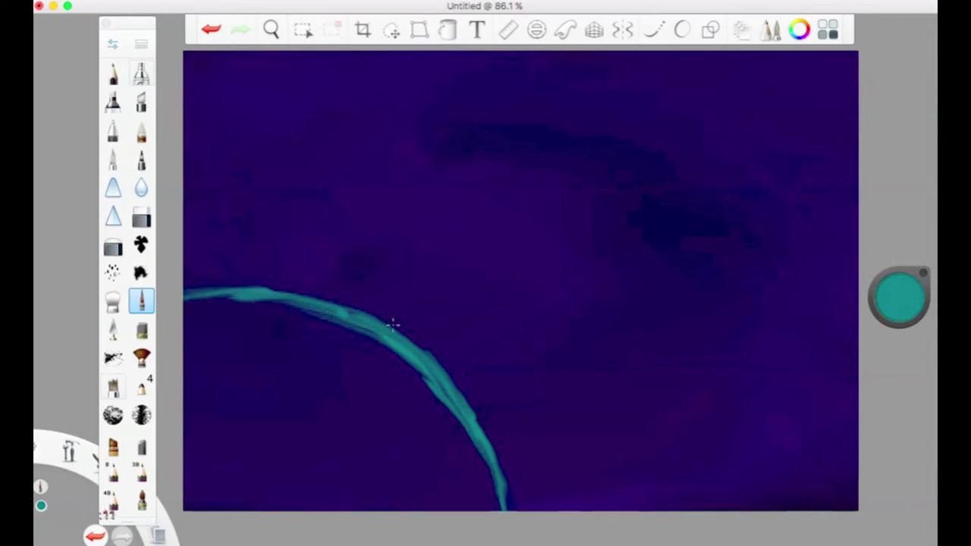
left_click(211, 30)
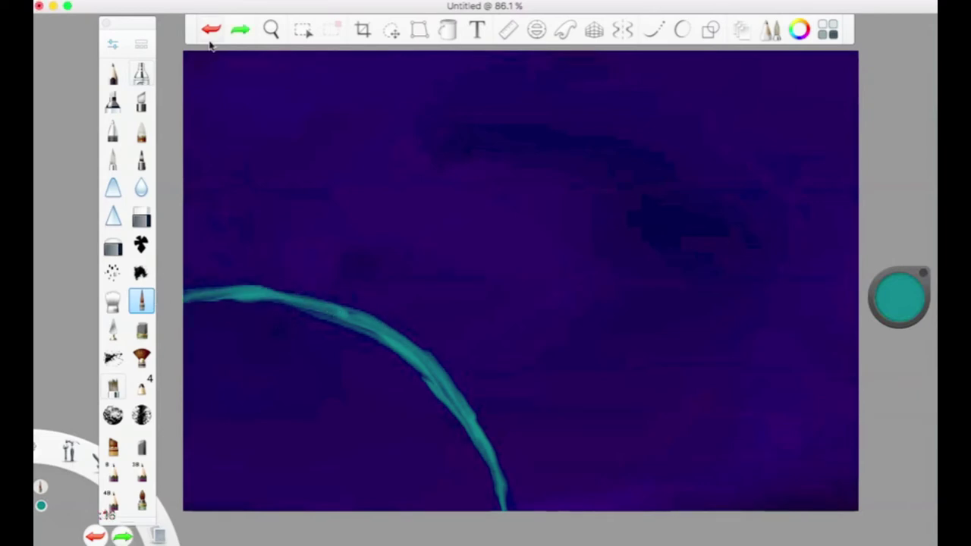
mouse_move(231, 298)
left_mouse_down()
mouse_move(270, 287)
mouse_move(422, 342)
left_mouse_up()
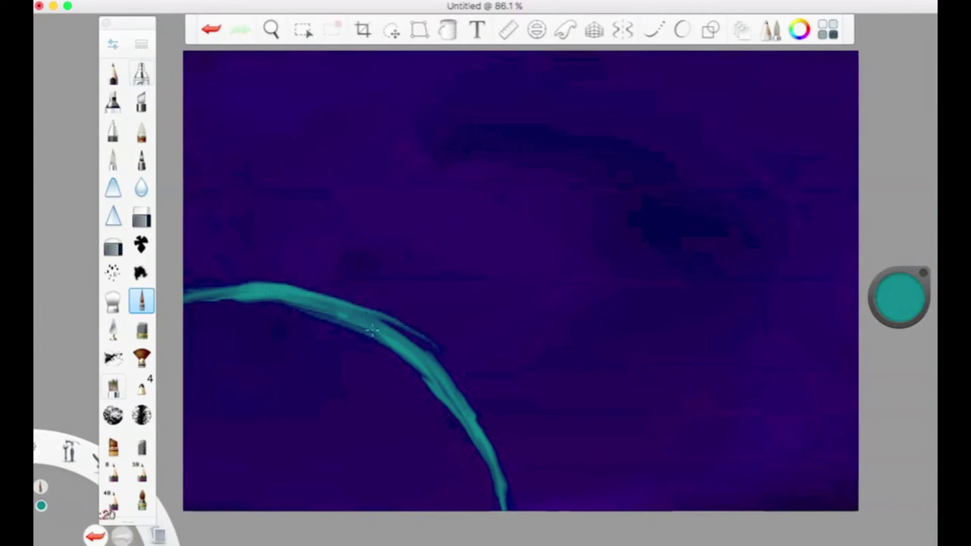
left_click(213, 30)
Step: Thicken the teal arc with overlapping strokes from its crest along the outer curve down to the canvas's bottom edge
mouse_move(267, 293)
left_mouse_down()
mouse_move(367, 317)
mouse_move(415, 353)
mouse_move(329, 309)
mouse_move(410, 337)
mouse_move(438, 372)
left_mouse_up()
left_click_drag(372, 329, 453, 390)
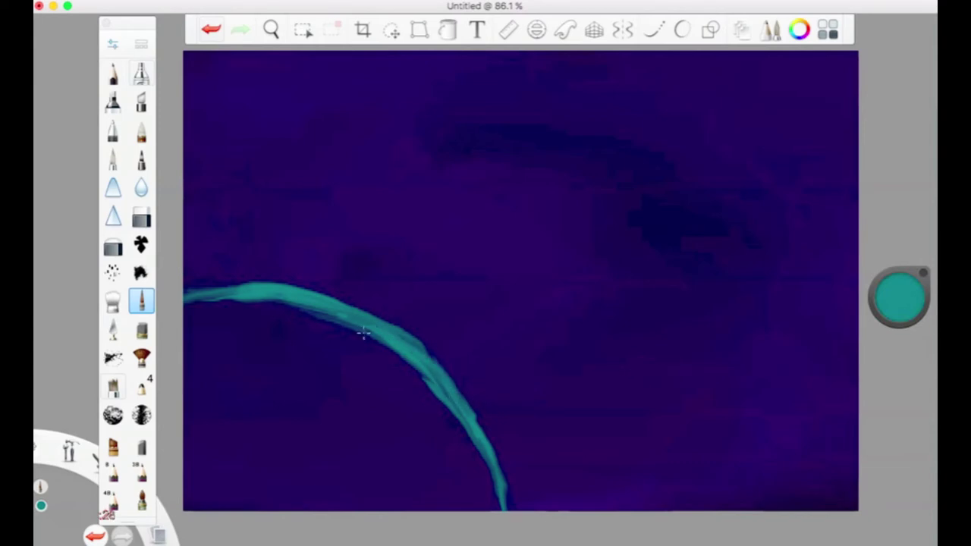
mouse_move(402, 335)
left_mouse_down()
mouse_move(458, 402)
mouse_move(397, 333)
mouse_move(466, 395)
mouse_move(481, 428)
left_mouse_up()
left_click_drag(444, 373, 499, 473)
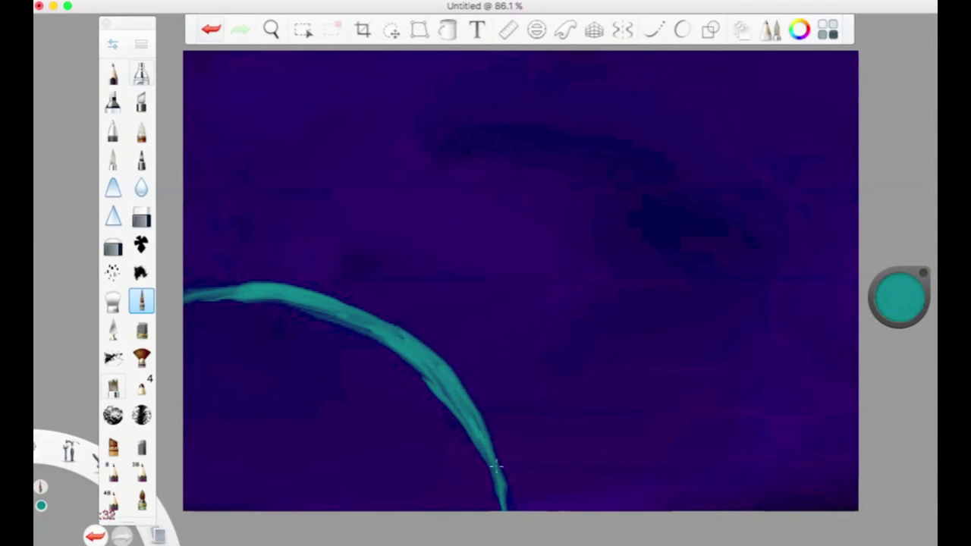
mouse_move(464, 414)
left_mouse_down()
mouse_move(501, 481)
mouse_move(512, 541)
left_mouse_up()
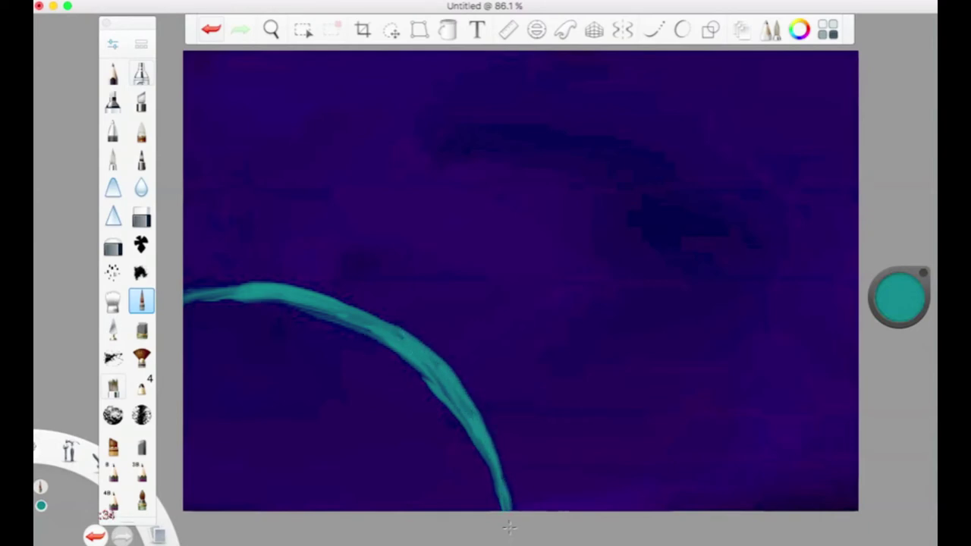
Step: Build up the arc's upper-left end out to the canvas's left edge and smooth its top contour, undoing the stray stroke
mouse_move(292, 290)
left_mouse_down()
mouse_move(266, 287)
mouse_move(180, 292)
left_mouse_up()
left_click_drag(253, 293, 183, 294)
mouse_move(293, 292)
left_mouse_down()
mouse_move(364, 301)
mouse_move(409, 324)
left_mouse_up()
left_click(211, 32)
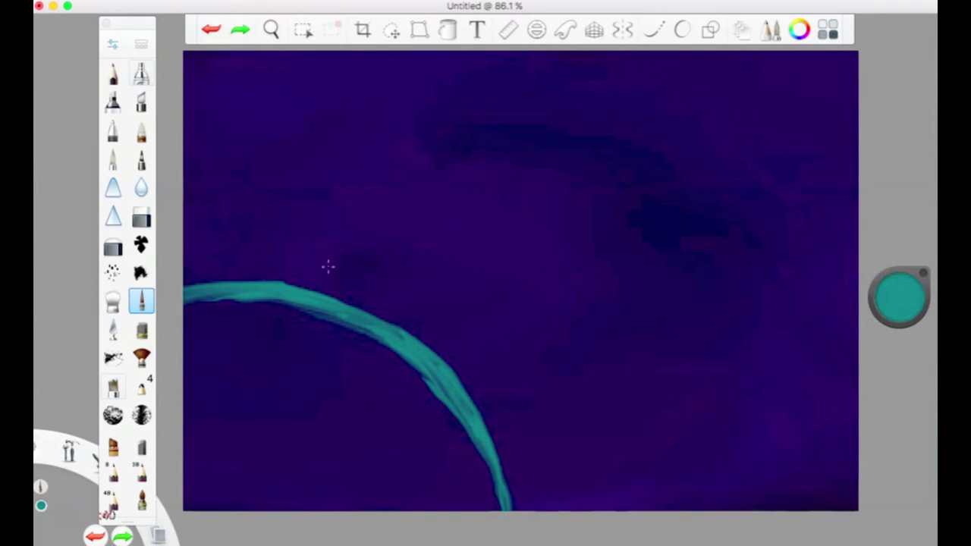
mouse_move(309, 292)
left_mouse_down()
mouse_move(422, 354)
mouse_move(377, 322)
mouse_move(266, 292)
mouse_move(327, 292)
mouse_move(368, 305)
mouse_move(407, 325)
mouse_move(441, 365)
mouse_move(411, 339)
mouse_move(269, 294)
mouse_move(299, 290)
mouse_move(224, 286)
left_mouse_up()
left_click_drag(299, 285, 396, 317)
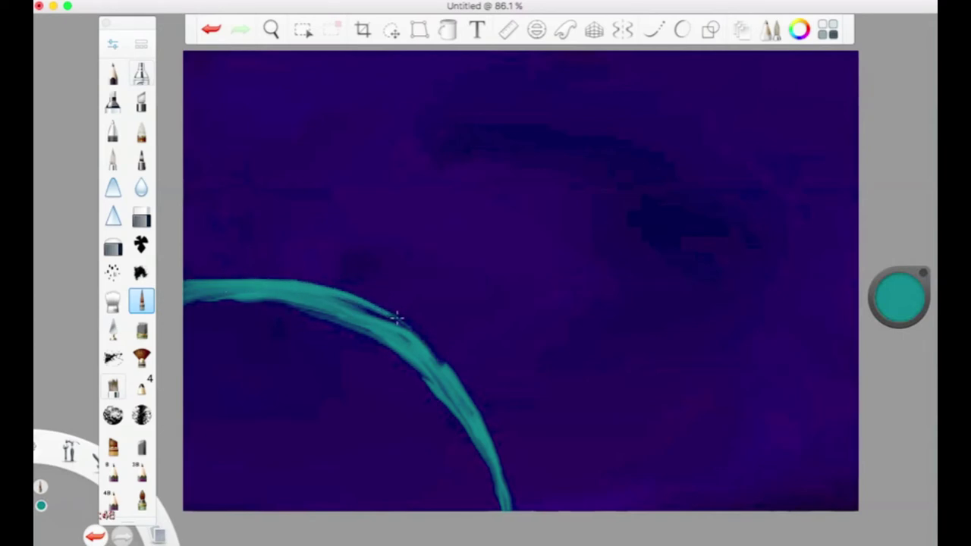
Step: Widen the middle and lower-right parts of the arc with more overlapping teal strokes
mouse_move(341, 306)
left_mouse_down()
mouse_move(423, 335)
mouse_move(457, 368)
mouse_move(416, 336)
mouse_move(438, 357)
mouse_move(457, 419)
left_mouse_up()
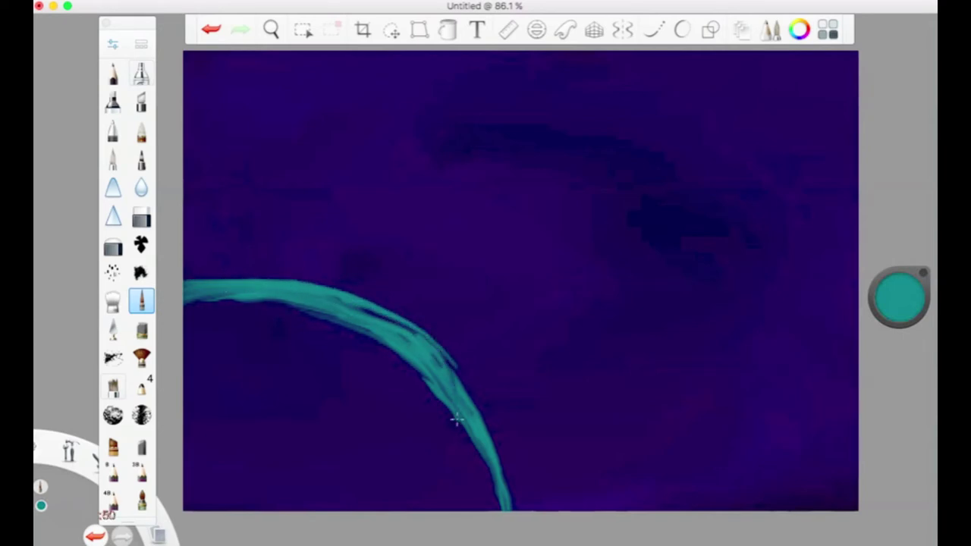
left_click_drag(421, 338, 475, 425)
left_click_drag(462, 390, 467, 399)
mouse_move(336, 301)
left_mouse_down()
mouse_move(430, 346)
mouse_move(509, 479)
mouse_move(507, 508)
left_mouse_up()
left_click_drag(454, 363, 512, 493)
left_click_drag(489, 426, 505, 517)
left_click_drag(505, 428, 509, 480)
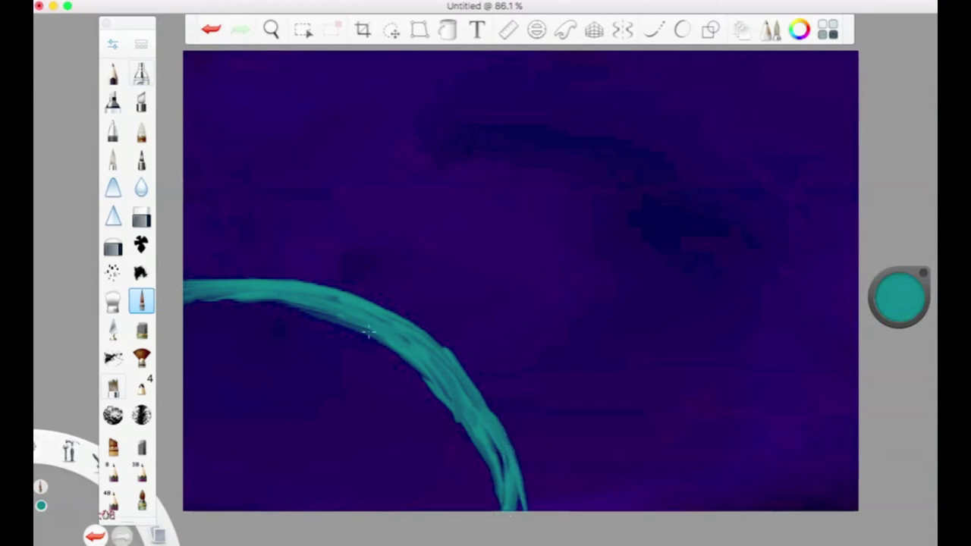
Step: Redo the arc's tip at the canvas's bottom edge, replacing the uneven strokes with a clean, solid end
left_click(211, 28)
left_click_drag(507, 451, 522, 512)
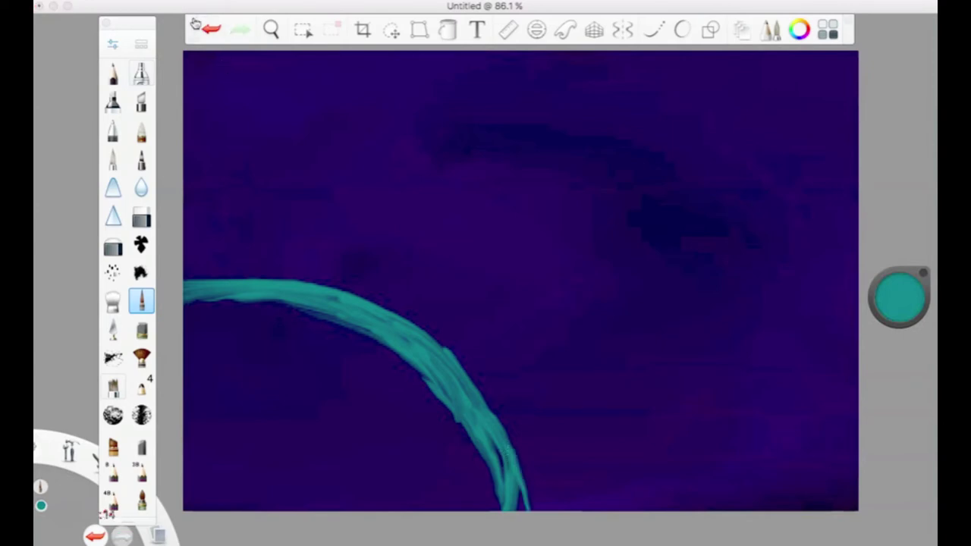
left_click(215, 28)
mouse_move(511, 453)
left_mouse_down()
mouse_move(523, 522)
mouse_move(510, 448)
mouse_move(507, 483)
mouse_move(519, 494)
mouse_move(521, 523)
mouse_move(511, 477)
mouse_move(514, 512)
left_mouse_up()
left_click_drag(483, 431, 500, 478)
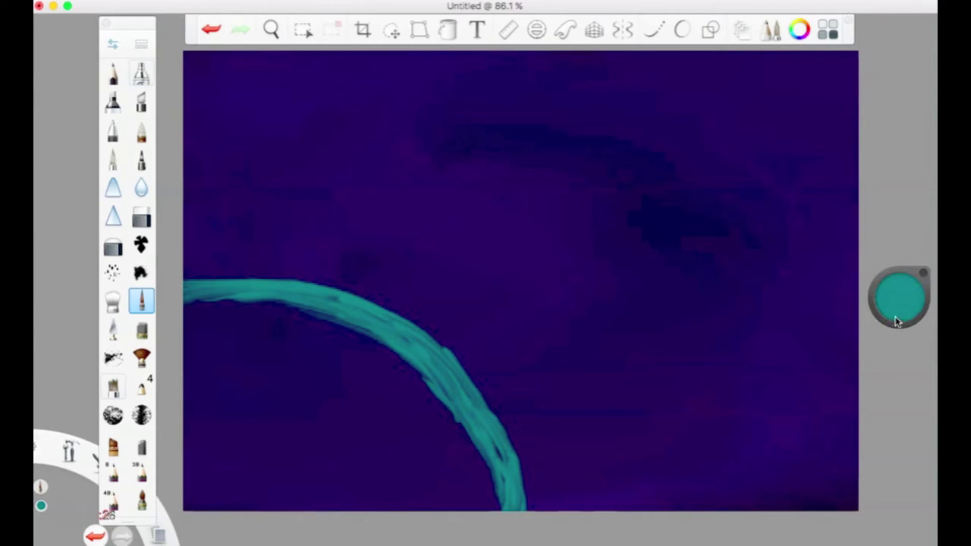
Step: Darken the teal paint color and set the Small Rigger size to 37.0
left_click_drag(898, 311, 897, 353)
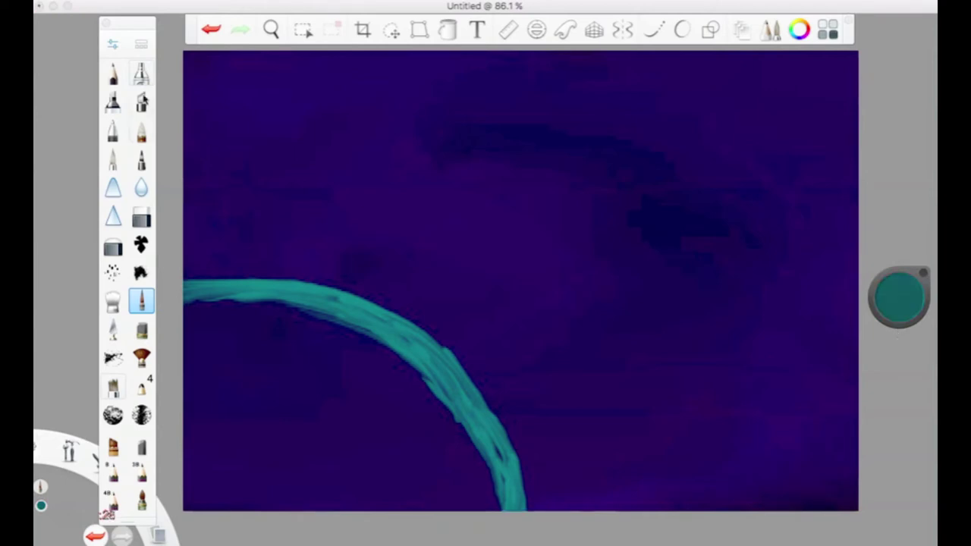
left_click(112, 47)
left_click(225, 263)
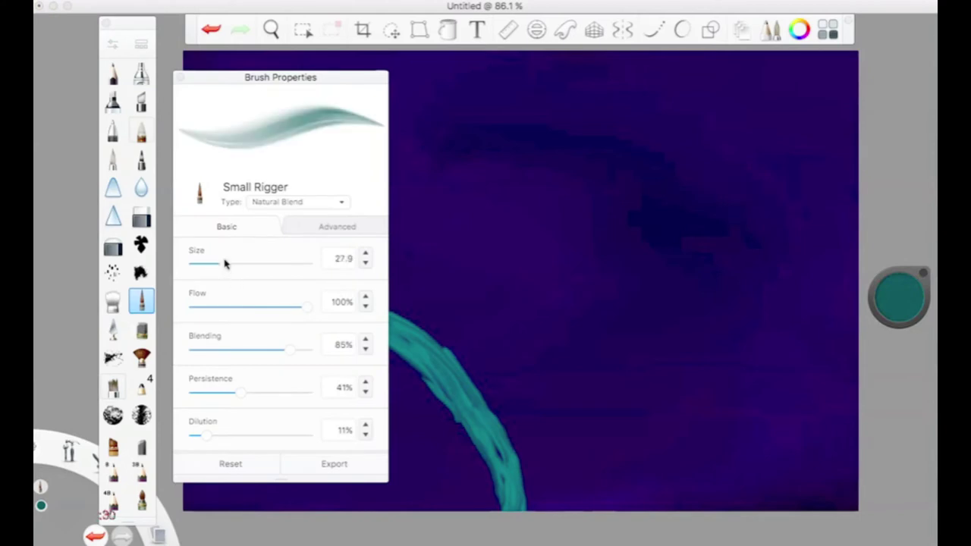
left_click_drag(225, 263, 234, 267)
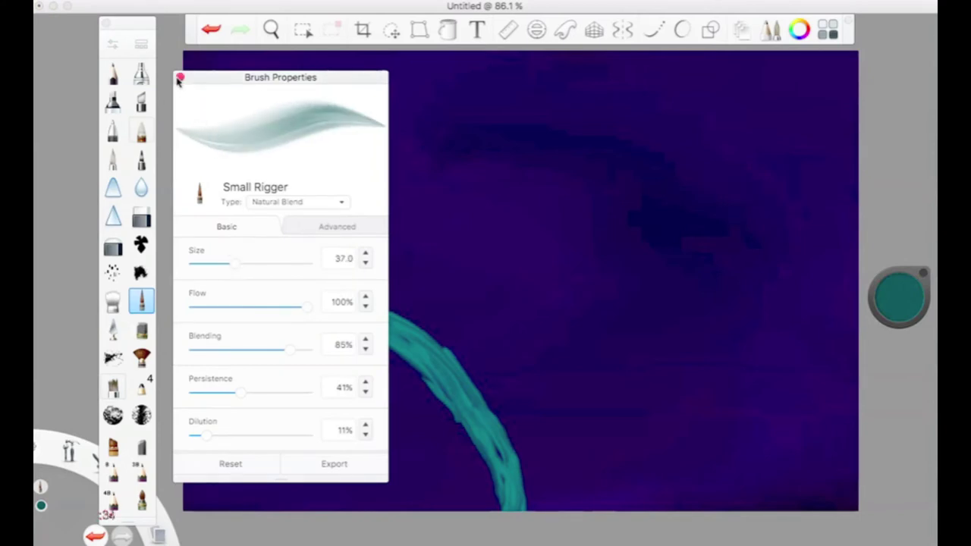
left_click(179, 77)
Step: Fill the planet's body inside the arc with darker teal strokes, blending them into the lighter rim
mouse_move(373, 387)
left_mouse_down()
mouse_move(211, 307)
mouse_move(274, 304)
mouse_move(158, 307)
mouse_move(440, 410)
mouse_move(475, 490)
mouse_move(496, 458)
mouse_move(491, 496)
mouse_move(405, 392)
mouse_move(371, 395)
mouse_move(355, 437)
mouse_move(412, 449)
left_mouse_up()
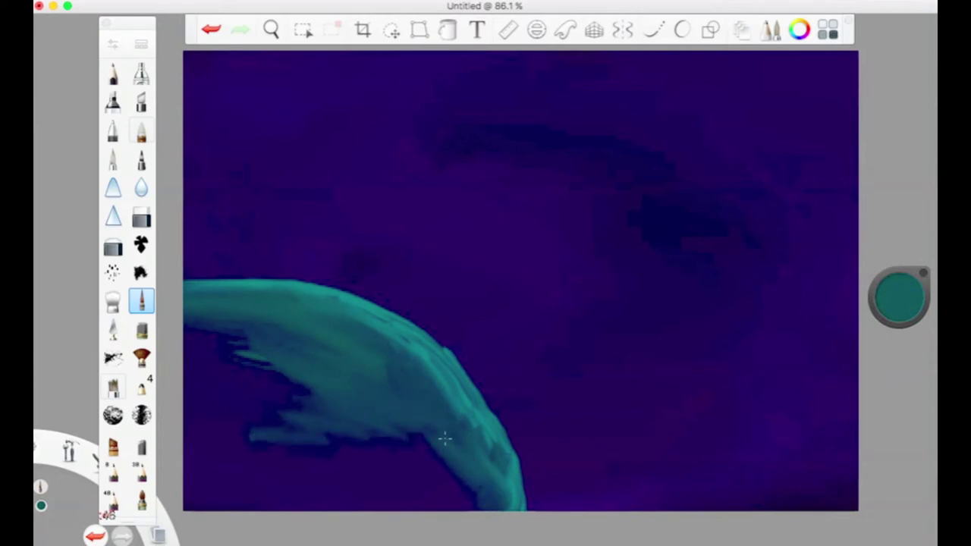
mouse_move(346, 373)
left_mouse_down()
mouse_move(319, 349)
mouse_move(195, 321)
mouse_move(278, 411)
mouse_move(214, 445)
mouse_move(291, 401)
mouse_move(351, 392)
mouse_move(399, 483)
mouse_move(429, 485)
mouse_move(402, 479)
mouse_move(462, 438)
mouse_move(492, 516)
mouse_move(390, 357)
mouse_move(414, 437)
mouse_move(319, 470)
mouse_move(383, 505)
mouse_move(235, 399)
left_mouse_up()
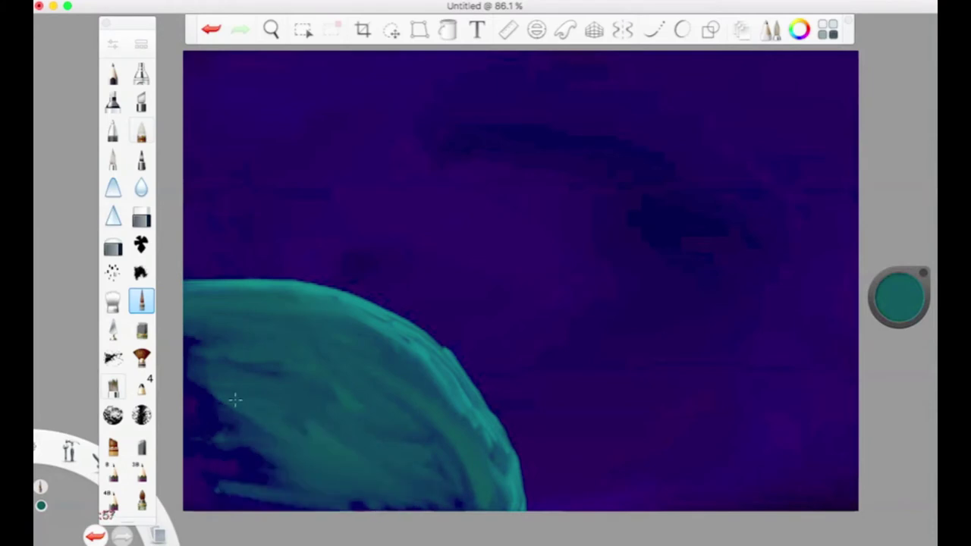
left_click_drag(245, 438, 238, 516)
mouse_move(398, 358)
left_mouse_down()
mouse_move(453, 431)
mouse_move(424, 377)
mouse_move(474, 453)
mouse_move(424, 365)
mouse_move(275, 299)
mouse_move(392, 342)
mouse_move(237, 307)
left_mouse_up()
mouse_move(387, 359)
left_mouse_down()
mouse_move(469, 414)
mouse_move(488, 465)
mouse_move(493, 437)
mouse_move(401, 346)
left_mouse_up()
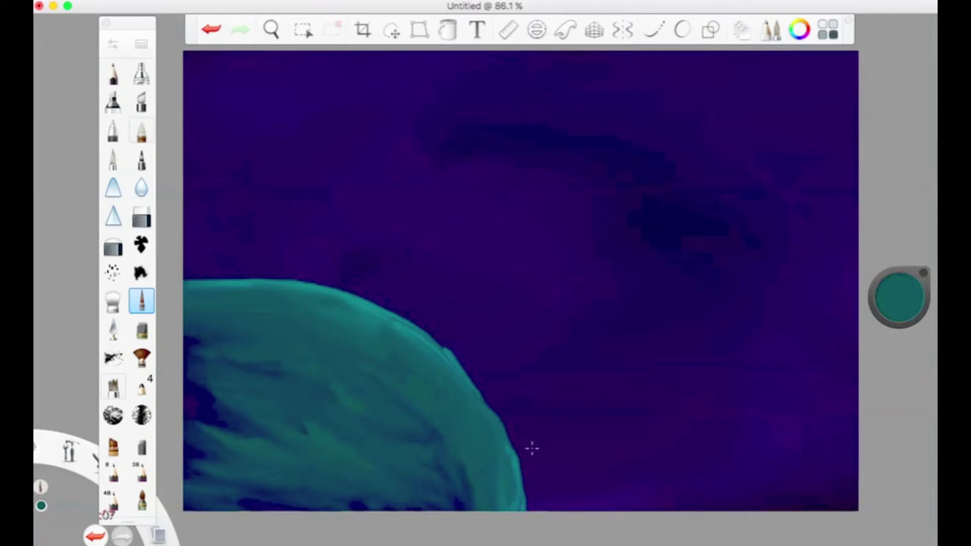
Step: Cover the remaining dark gaps in the planet's body and blend slightly darker teal into its upper edge
mouse_move(400, 431)
left_mouse_down()
mouse_move(461, 482)
mouse_move(383, 469)
mouse_move(267, 510)
mouse_move(363, 491)
left_mouse_up()
mouse_move(268, 371)
left_mouse_down()
mouse_move(190, 386)
mouse_move(174, 451)
mouse_move(193, 494)
mouse_move(245, 516)
left_mouse_up()
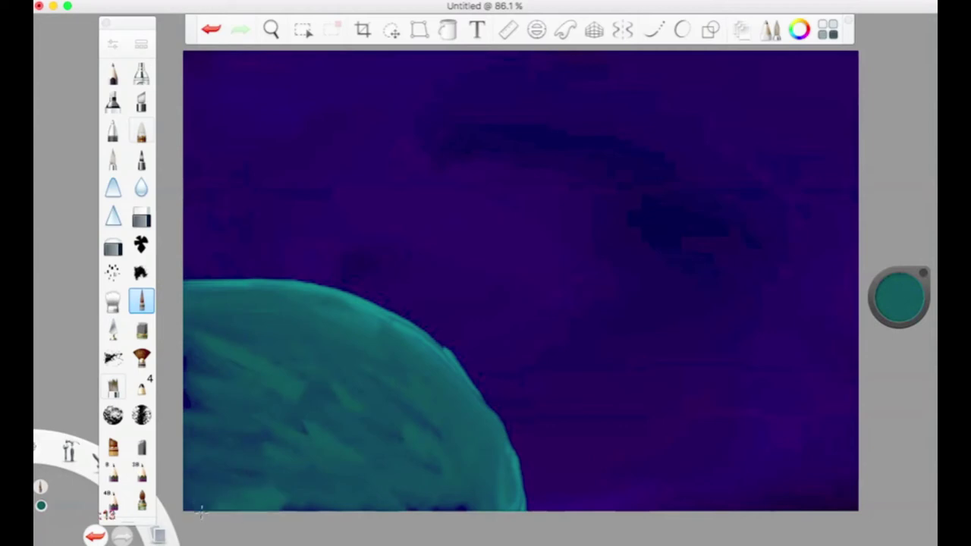
mouse_move(292, 422)
left_mouse_down()
mouse_move(225, 435)
mouse_move(227, 386)
mouse_move(153, 334)
mouse_move(275, 331)
mouse_move(245, 390)
mouse_move(281, 486)
left_mouse_up()
mouse_move(394, 427)
left_mouse_down()
mouse_move(372, 387)
mouse_move(427, 510)
mouse_move(301, 395)
left_mouse_up()
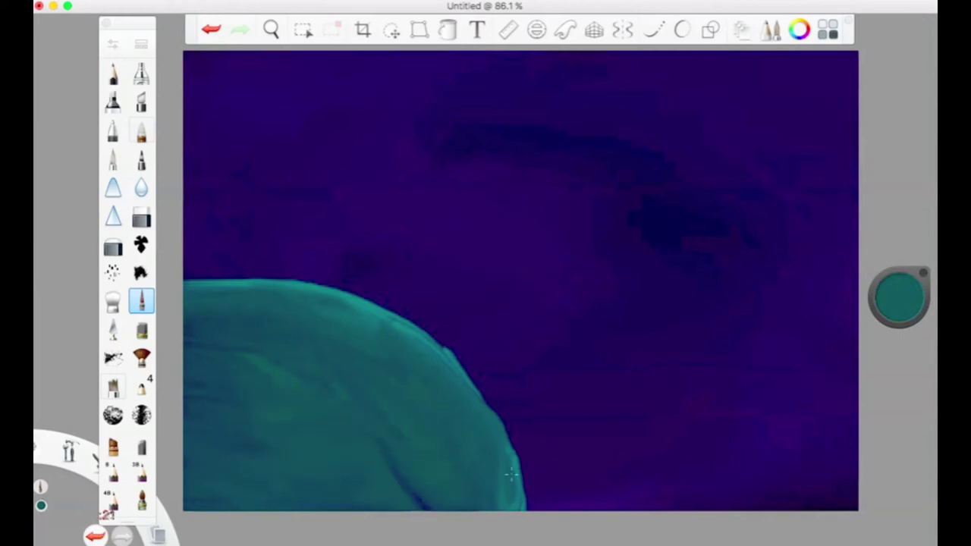
mouse_move(475, 458)
left_mouse_down()
mouse_move(400, 461)
mouse_move(419, 507)
left_mouse_up()
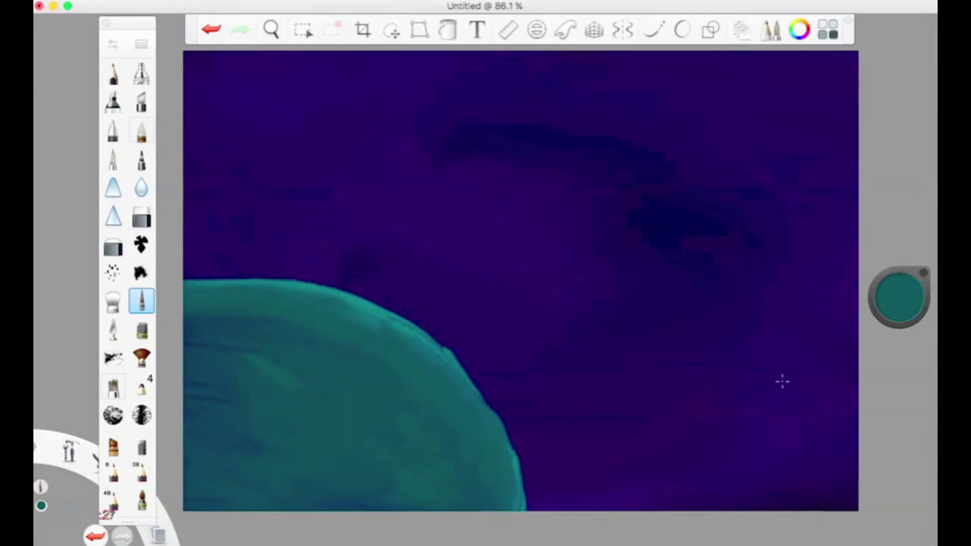
mouse_move(241, 324)
left_mouse_down()
mouse_move(260, 316)
mouse_move(205, 319)
mouse_move(284, 379)
mouse_move(201, 489)
mouse_move(235, 440)
mouse_move(342, 499)
mouse_move(186, 364)
left_mouse_up()
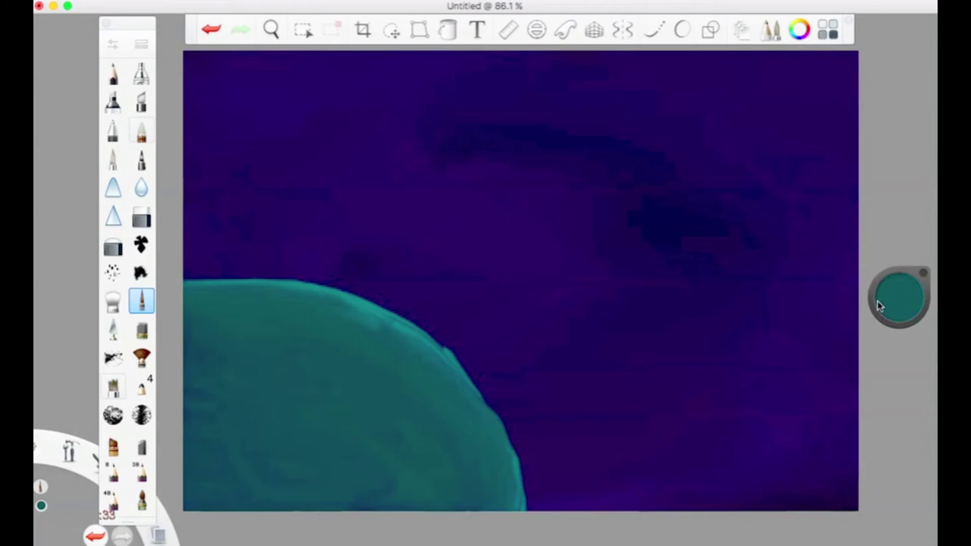
mouse_move(901, 323)
left_mouse_down()
mouse_move(903, 335)
mouse_move(901, 325)
left_mouse_up()
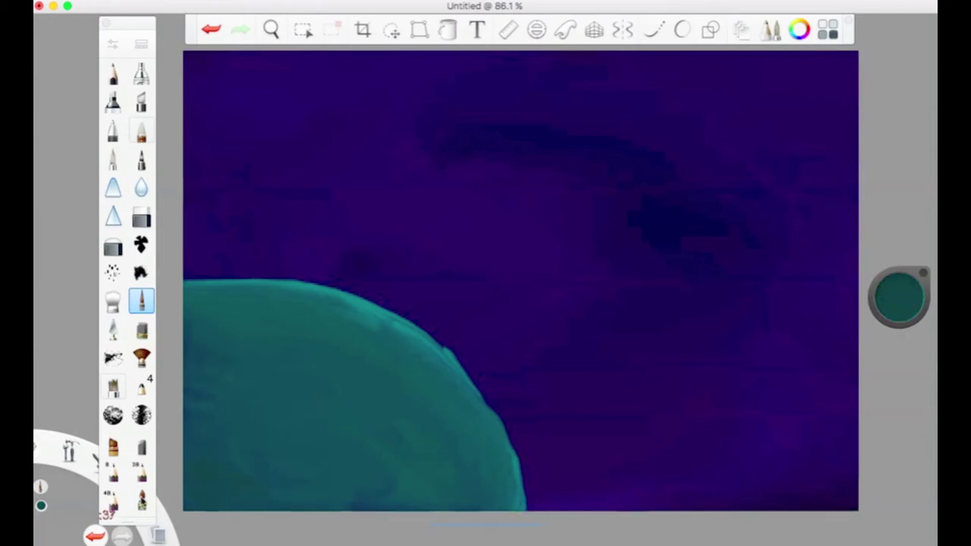
left_click_drag(260, 280, 301, 305)
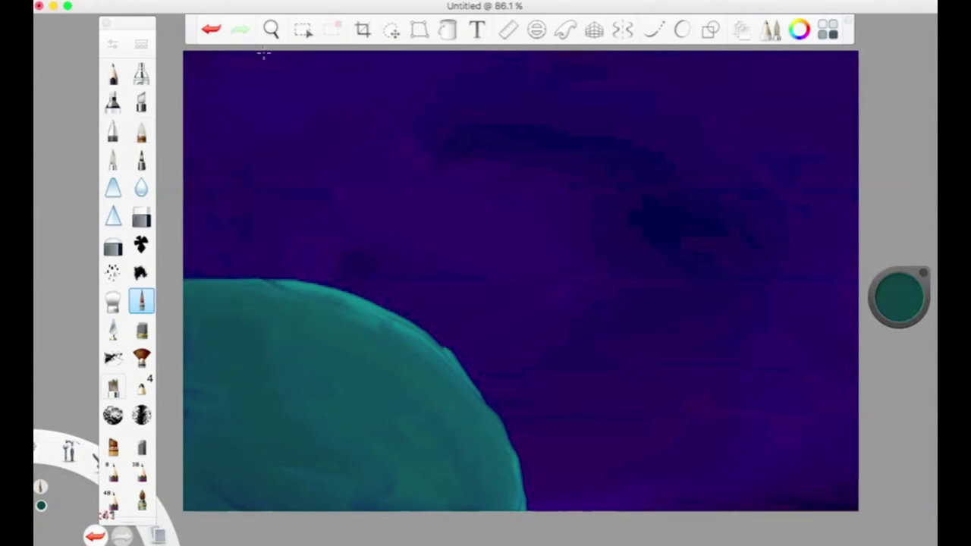
Step: Paint lighter teal over the planet's upper half and blend a medium teal across the rest of its surface
left_click_drag(899, 297, 895, 215)
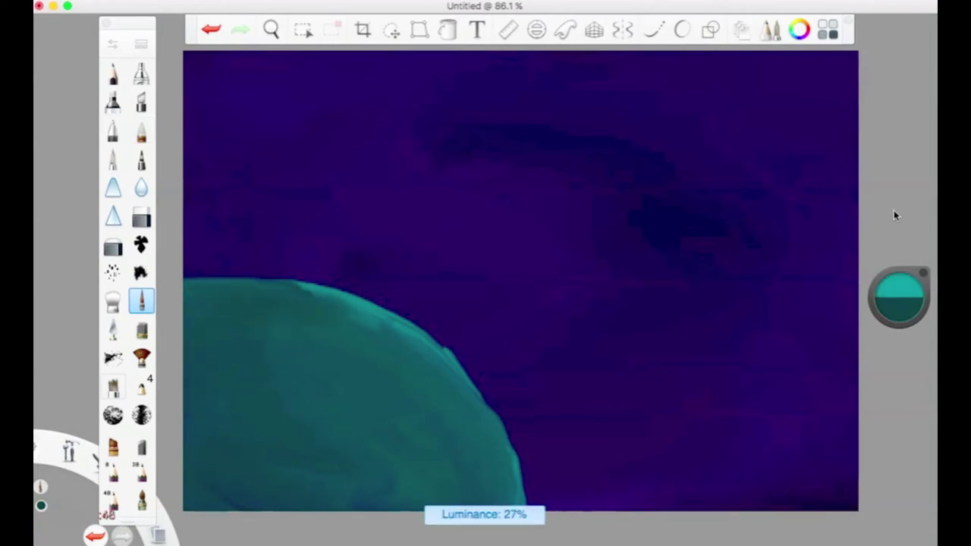
left_click_drag(895, 214, 895, 213)
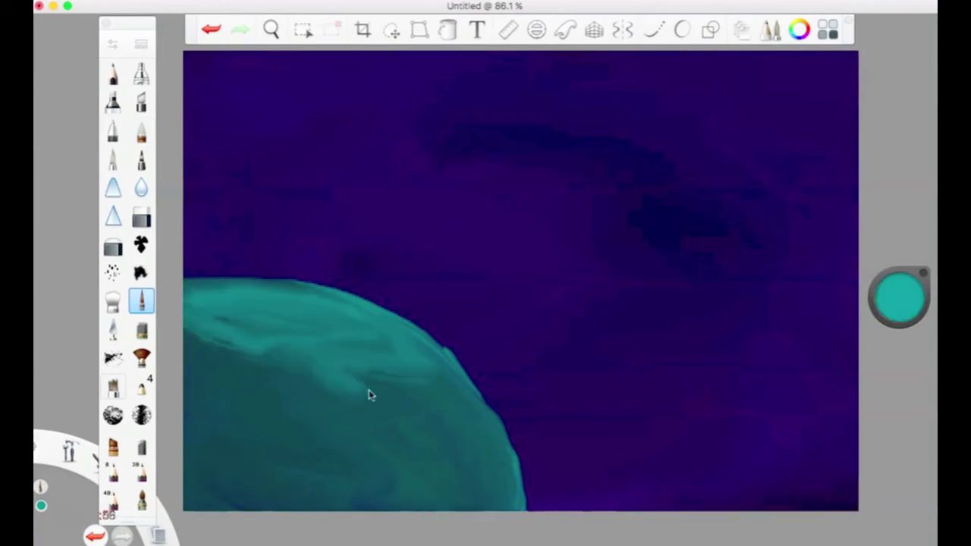
mouse_move(412, 378)
left_mouse_down()
mouse_move(382, 403)
mouse_move(299, 384)
mouse_move(276, 391)
mouse_move(432, 422)
mouse_move(371, 428)
left_mouse_up()
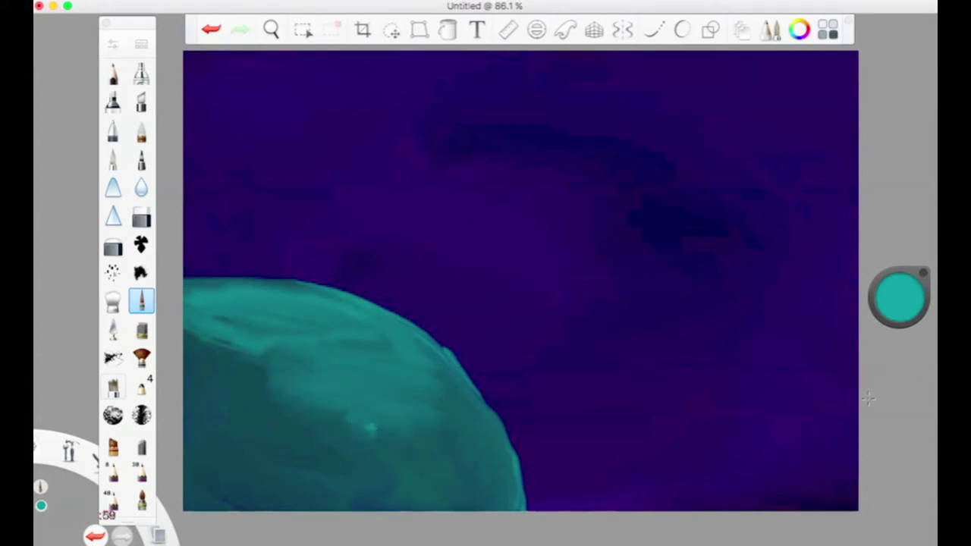
left_click_drag(911, 300, 909, 329)
mouse_move(346, 411)
left_mouse_down()
mouse_move(167, 329)
mouse_move(262, 319)
left_mouse_up()
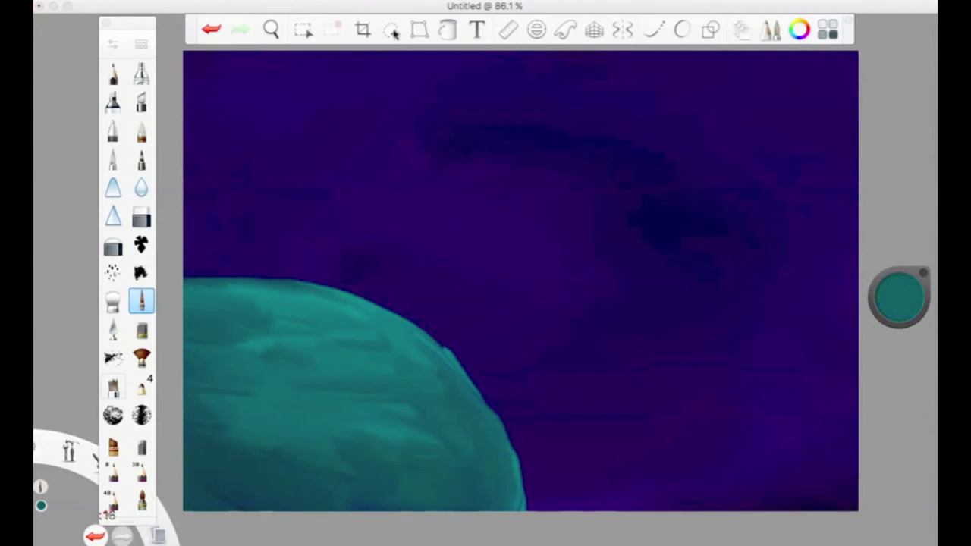
Step: Set the Small Rigger size to 16.9
left_click(113, 44)
left_click_drag(224, 261, 220, 268)
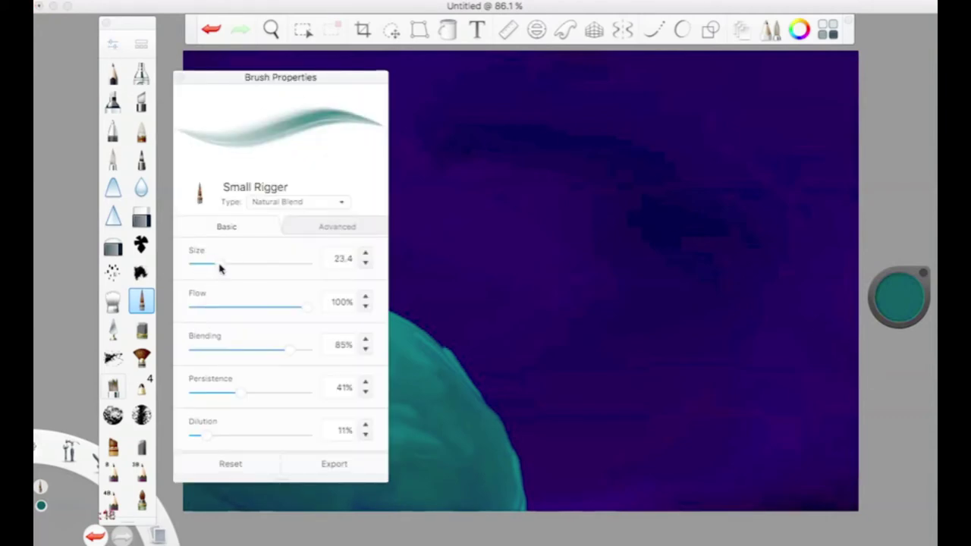
left_click(213, 267)
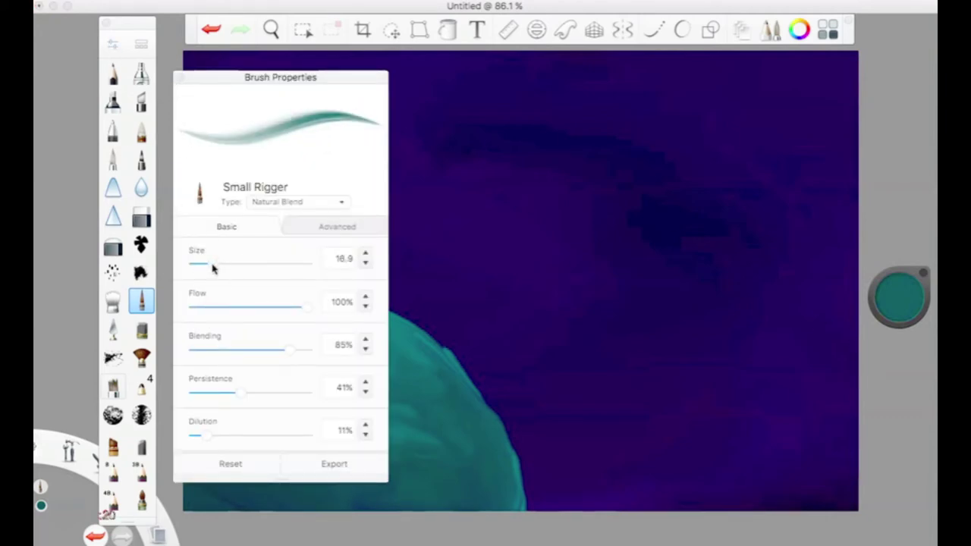
left_click(179, 78)
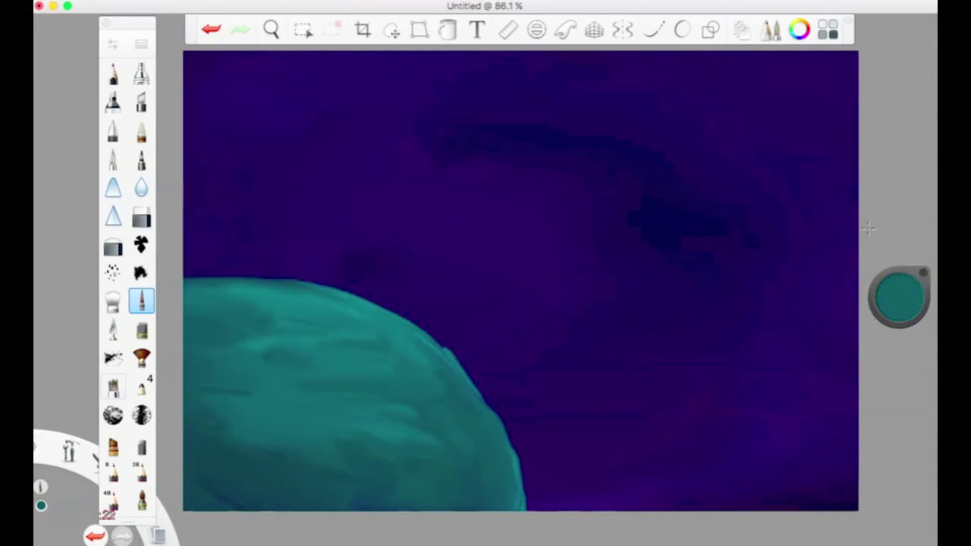
Step: Brighten the teal and paint thin, swirling highlight streaks across the planet's surface, undoing the first attempt
left_click_drag(901, 304, 897, 208)
mouse_move(321, 305)
left_mouse_down()
mouse_move(282, 302)
mouse_move(316, 296)
mouse_move(370, 342)
mouse_move(361, 360)
mouse_move(293, 312)
mouse_move(282, 360)
mouse_move(334, 373)
mouse_move(321, 390)
left_mouse_up()
left_click(202, 33)
mouse_move(339, 301)
left_mouse_down()
mouse_move(309, 293)
mouse_move(390, 347)
mouse_move(314, 326)
mouse_move(289, 368)
mouse_move(361, 400)
mouse_move(260, 386)
mouse_move(284, 418)
mouse_move(427, 468)
mouse_move(483, 450)
left_mouse_up()
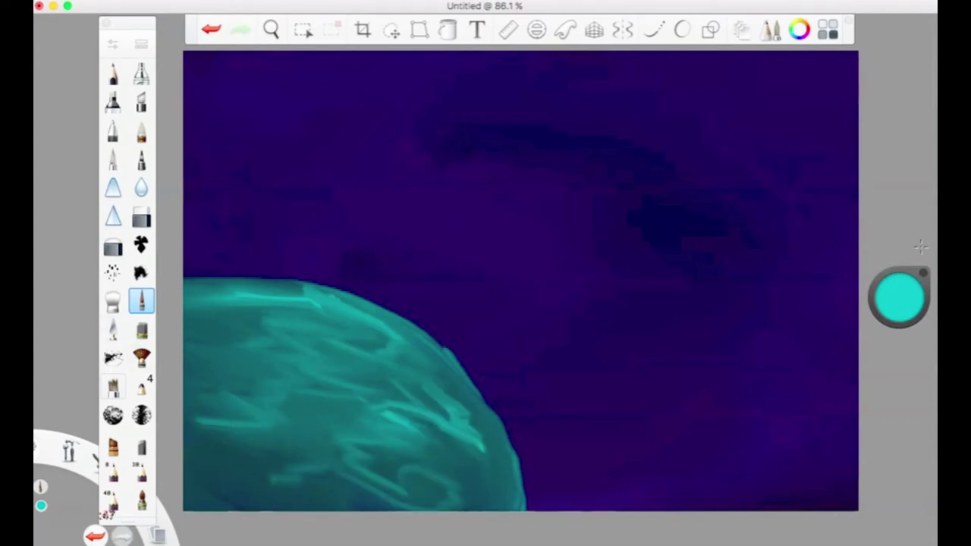
Step: Sample the dark purple of the sky just above the planet's upper edge as the paint color
left_click(903, 298)
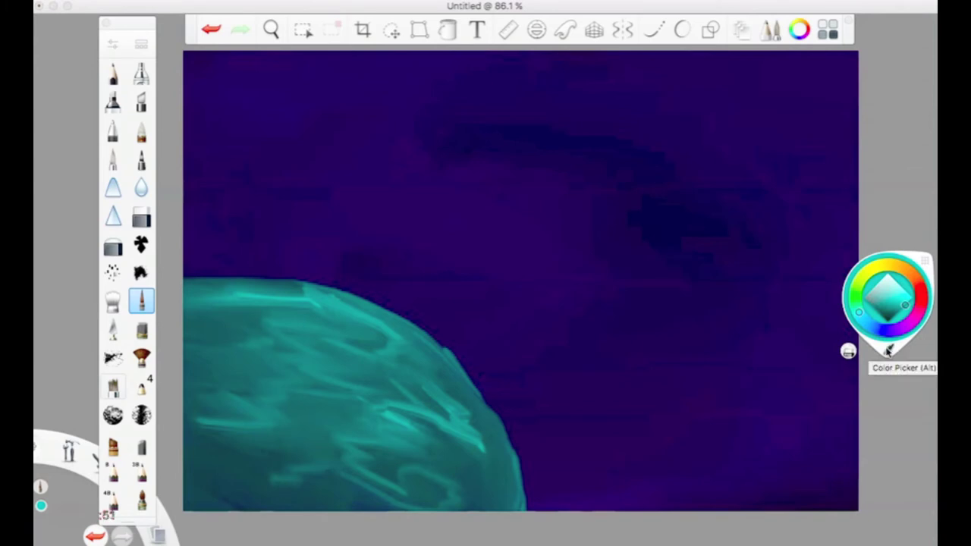
left_click(888, 349)
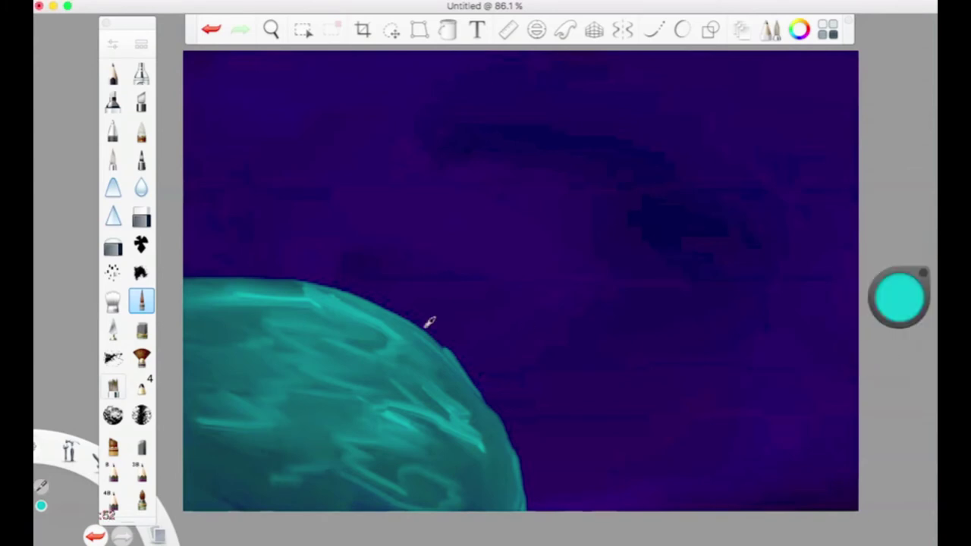
left_click(272, 262)
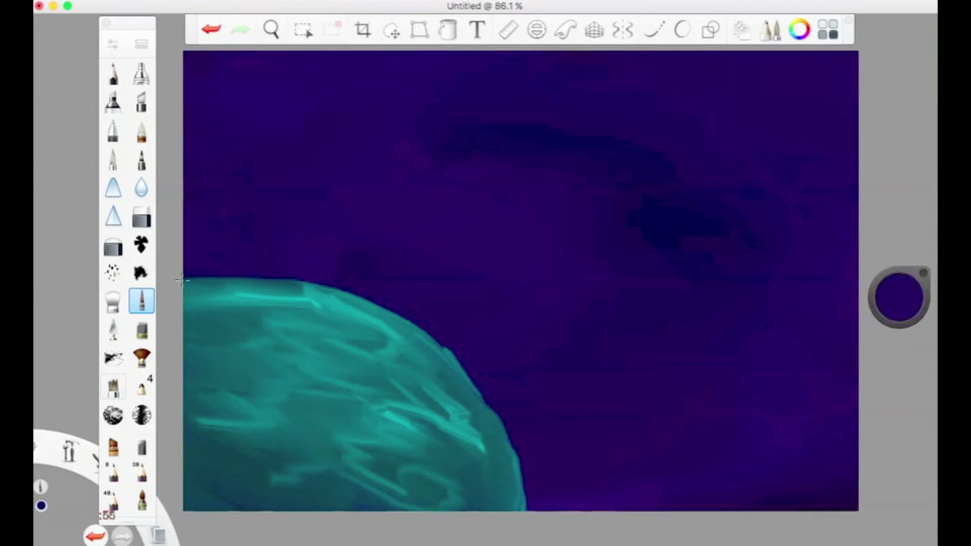
Step: Paint dark purple along the planet's upper and right edges to trim and smooth its curved outline
left_click_drag(186, 279, 262, 273)
left_click_drag(419, 320, 493, 391)
mouse_move(427, 325)
left_mouse_down()
mouse_move(516, 444)
mouse_move(524, 507)
left_mouse_up()
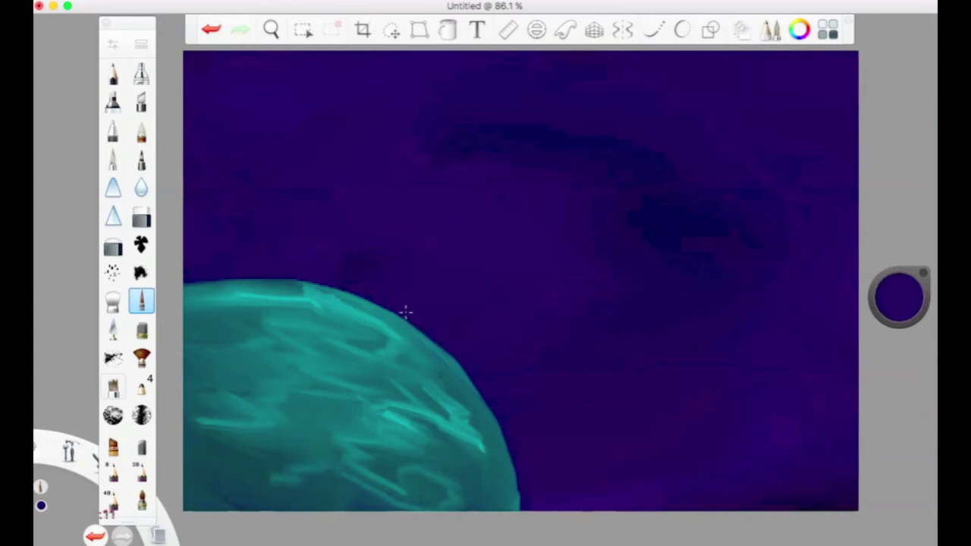
left_click_drag(439, 343, 495, 419)
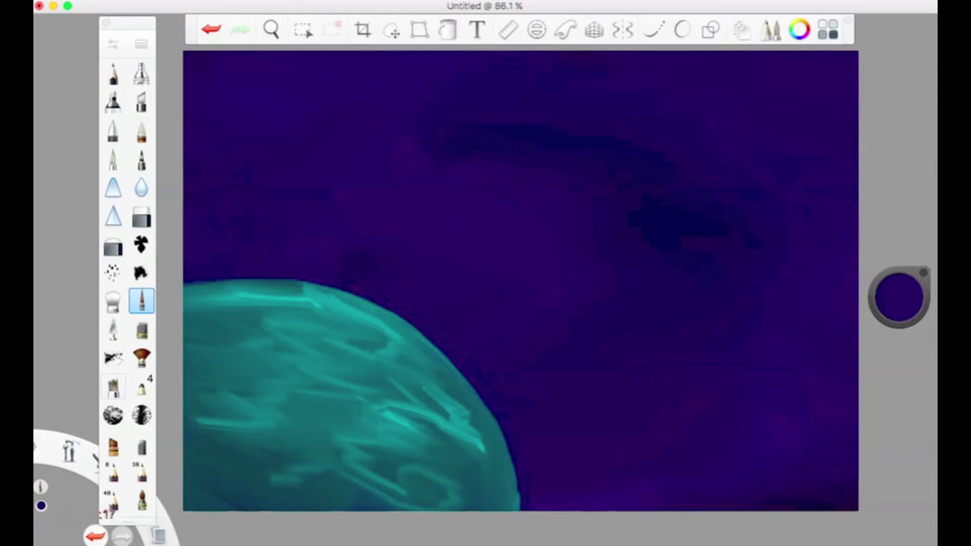
Step: Sample the planet's teal, brighten it to cyan, and paint short zigzag highlights across the planet with the Small Rigger at size 11.1
left_click(886, 301)
left_click(889, 354)
left_click(321, 293)
left_click_drag(897, 297, 913, 231)
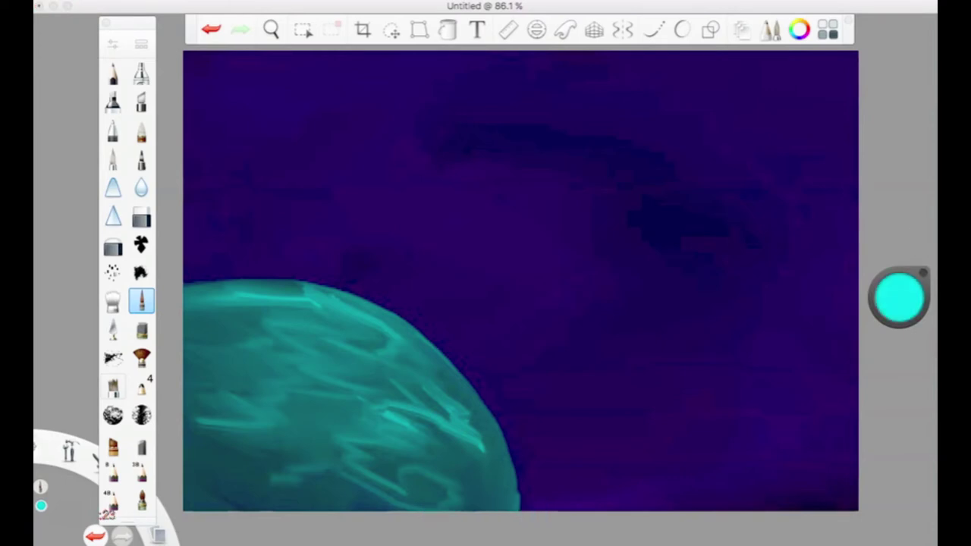
left_click(111, 46)
left_click_drag(202, 267, 207, 266)
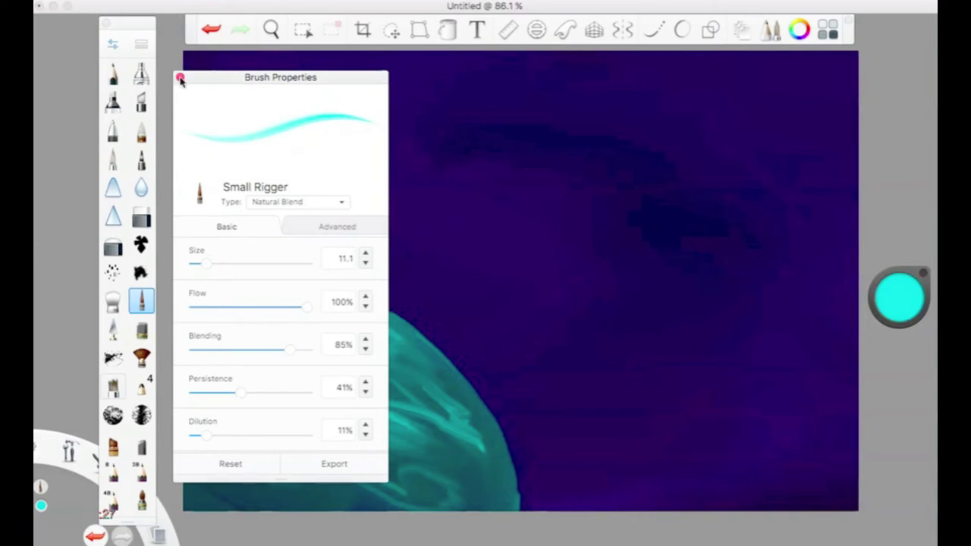
left_click(180, 78)
mouse_move(250, 300)
left_mouse_down()
mouse_move(267, 321)
mouse_move(206, 341)
mouse_move(245, 379)
mouse_move(322, 372)
mouse_move(362, 333)
mouse_move(390, 369)
mouse_move(402, 408)
mouse_move(316, 420)
left_mouse_up()
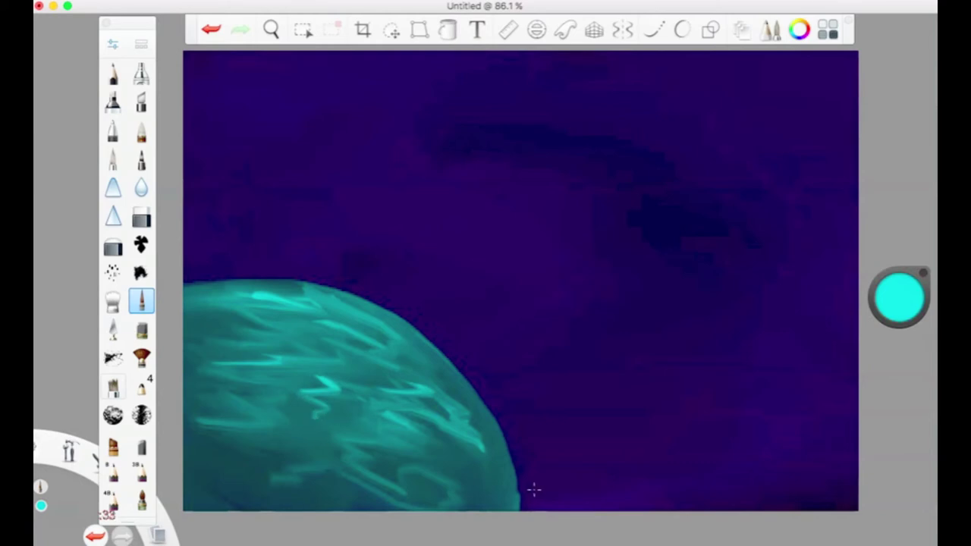
Step: Darken the color to deep teal and paint shadow strokes along the planet's lower area, right edge and left side
left_click_drag(895, 303, 906, 449)
left_click_drag(214, 465, 493, 503)
left_click_drag(483, 447, 502, 487)
mouse_move(247, 367)
left_mouse_down()
mouse_move(283, 384)
mouse_move(190, 363)
left_mouse_up()
left_click_drag(302, 384, 266, 359)
left_click_drag(225, 334, 248, 342)
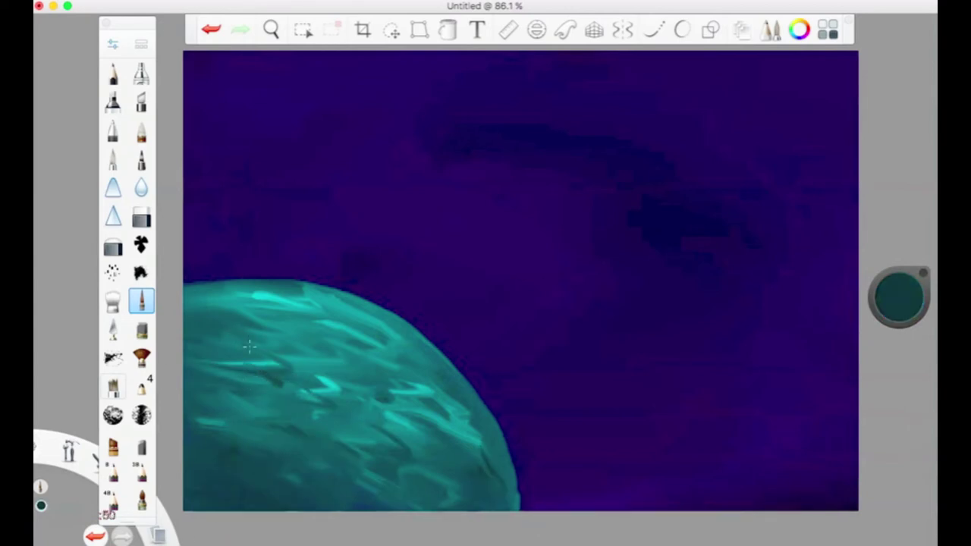
Step: Add more thin dark teal shadow streaks between the highlights across the planet's left, middle and lower-right surface
left_click_drag(258, 410, 209, 418)
left_click_drag(231, 387, 283, 419)
mouse_move(270, 455)
left_mouse_down()
mouse_move(245, 455)
mouse_move(265, 439)
mouse_move(347, 442)
left_mouse_up()
left_click_drag(352, 396, 318, 391)
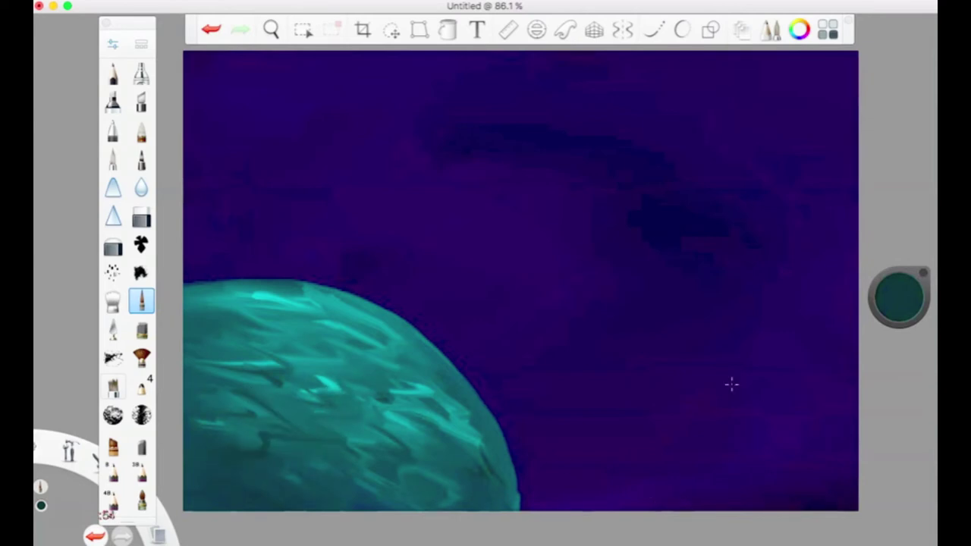
left_click_drag(247, 329, 196, 307)
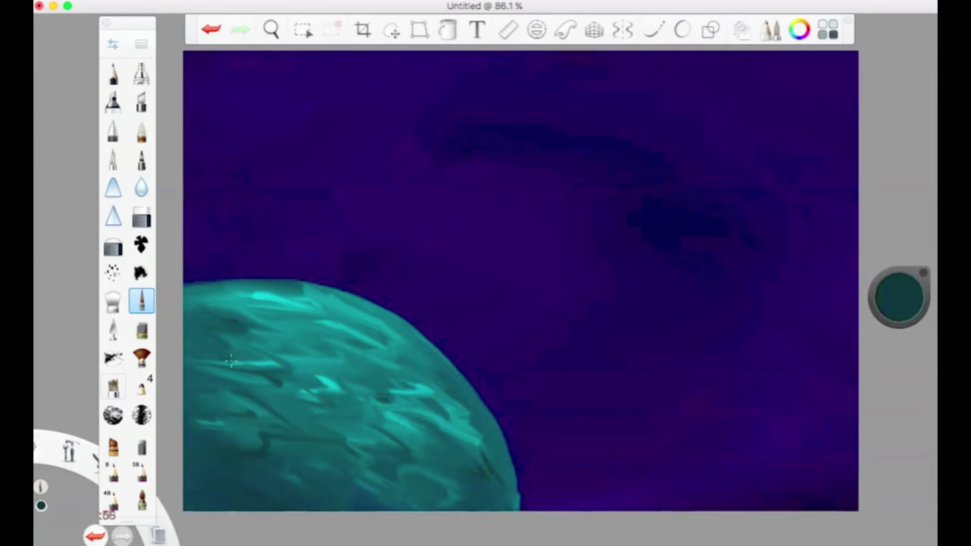
mouse_move(235, 366)
left_mouse_down()
mouse_move(217, 386)
mouse_move(278, 420)
left_mouse_up()
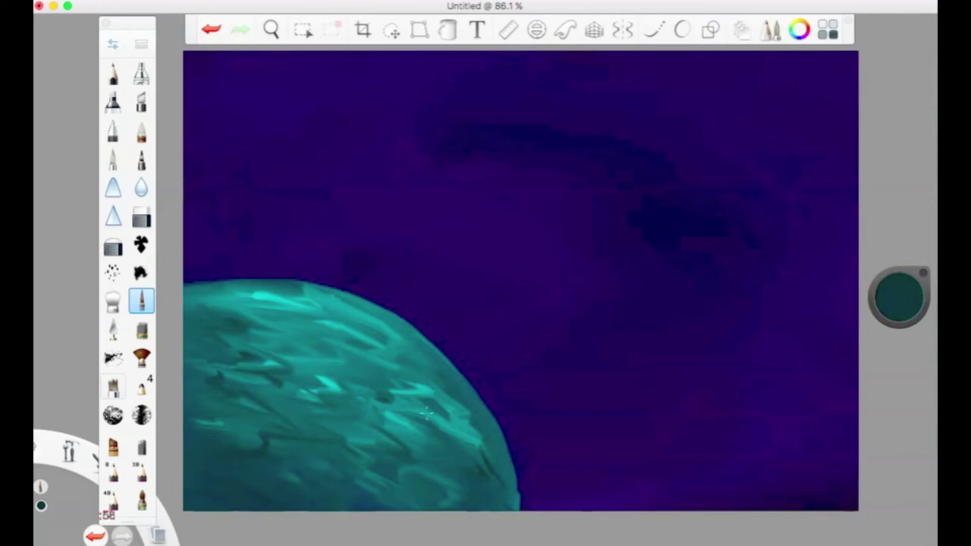
left_click_drag(356, 411, 390, 397)
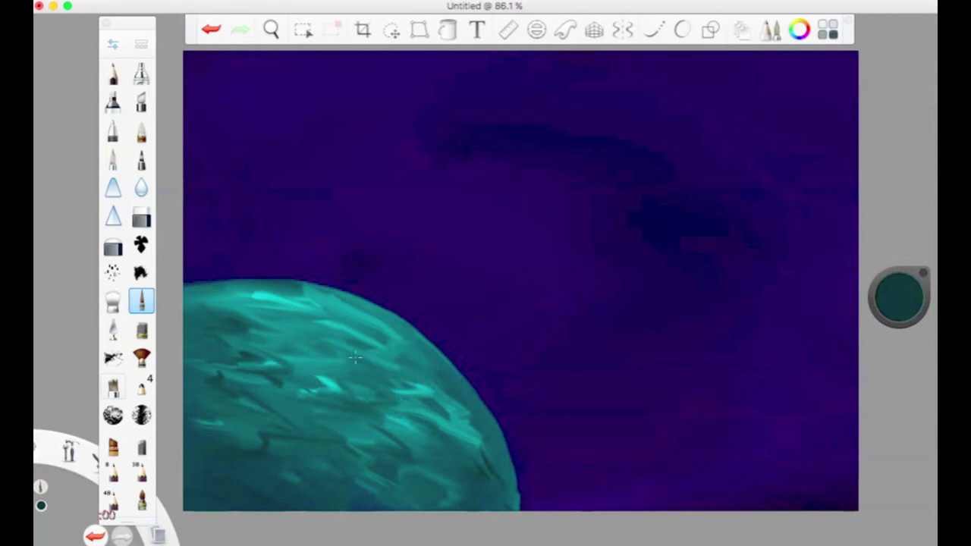
mouse_move(366, 438)
left_mouse_down()
mouse_move(440, 402)
mouse_move(400, 445)
mouse_move(445, 466)
left_mouse_up()
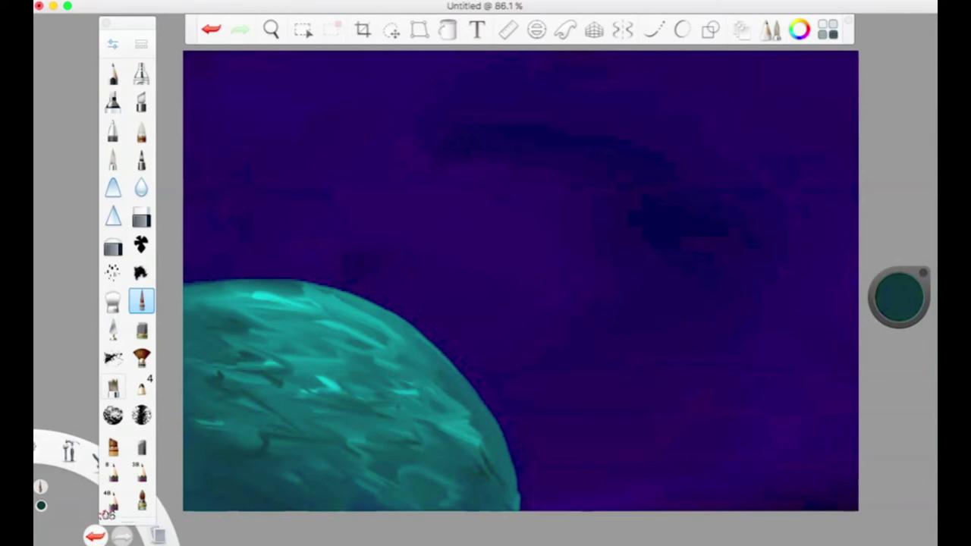
Step: Touch up the planet's upper-right rim with medium teal and clean its right edge with dark purple sampled from the sky
left_click_drag(897, 275, 902, 252)
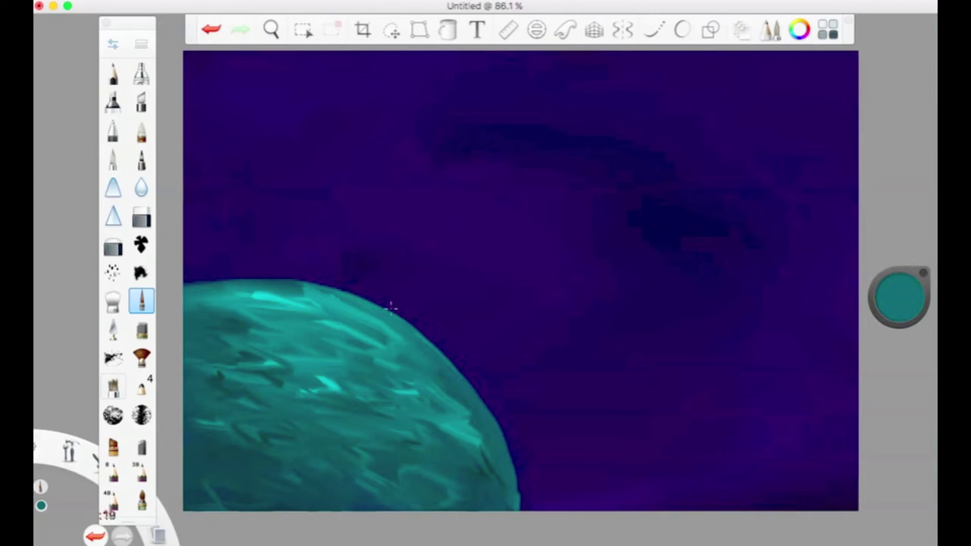
left_click_drag(317, 282, 425, 323)
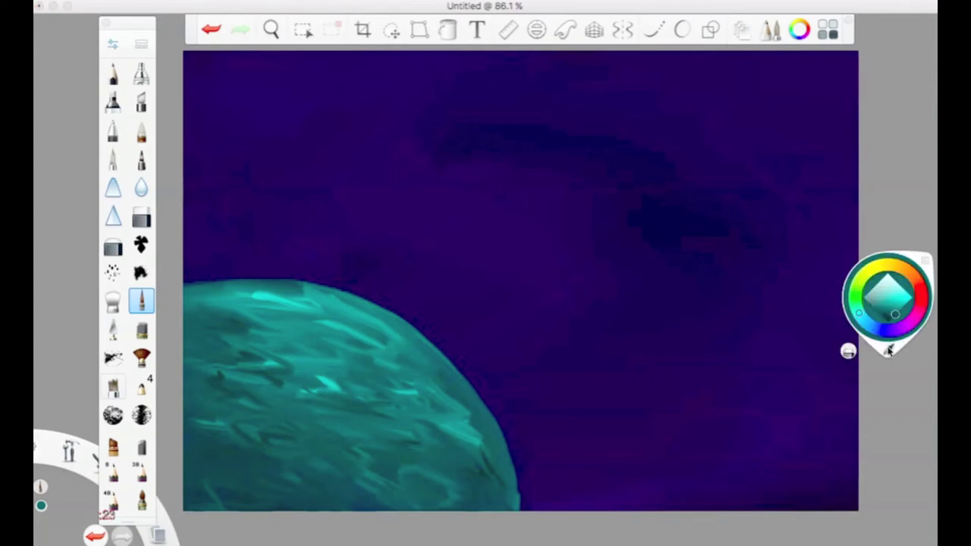
left_click(530, 487, "alt")
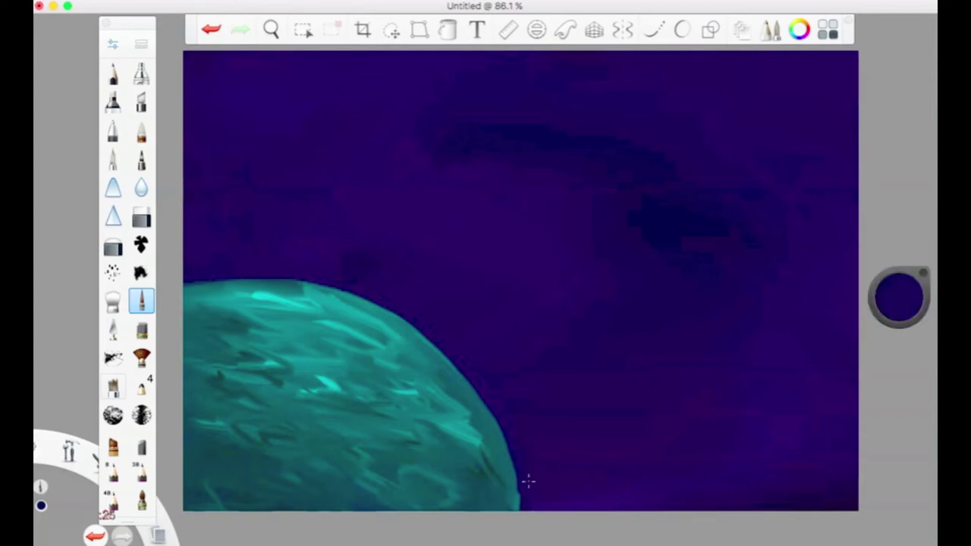
mouse_move(518, 456)
left_mouse_down()
mouse_move(509, 522)
mouse_move(522, 459)
mouse_move(484, 512)
mouse_move(522, 458)
mouse_move(523, 481)
left_mouse_up()
key("super+z")
left_click_drag(518, 515, 519, 519)
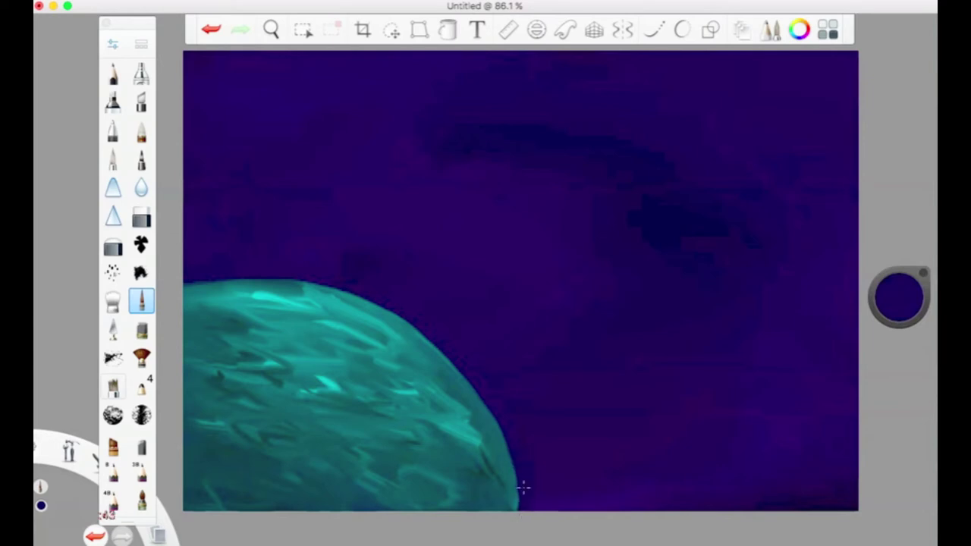
left_click_drag(520, 480, 515, 519)
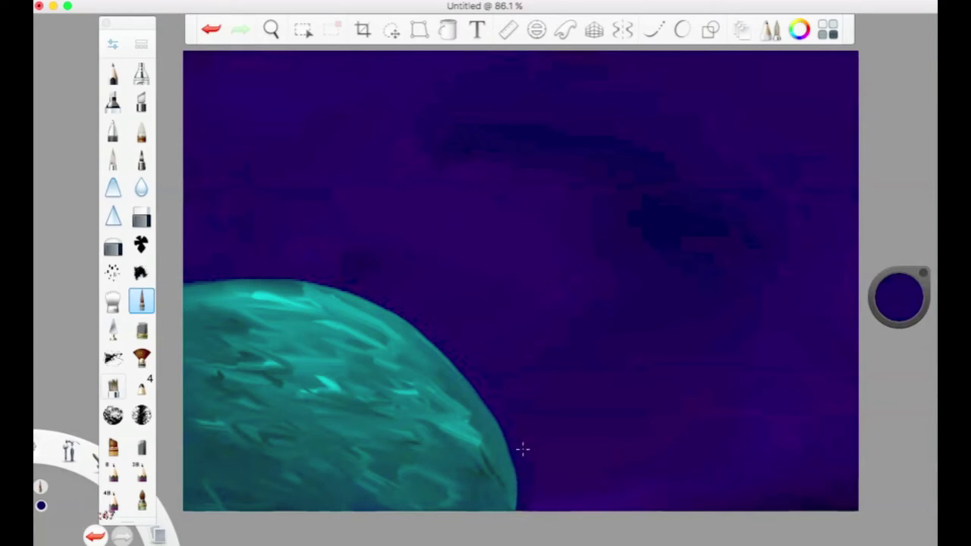
left_click_drag(480, 379, 475, 377)
left_click_drag(508, 447, 515, 462)
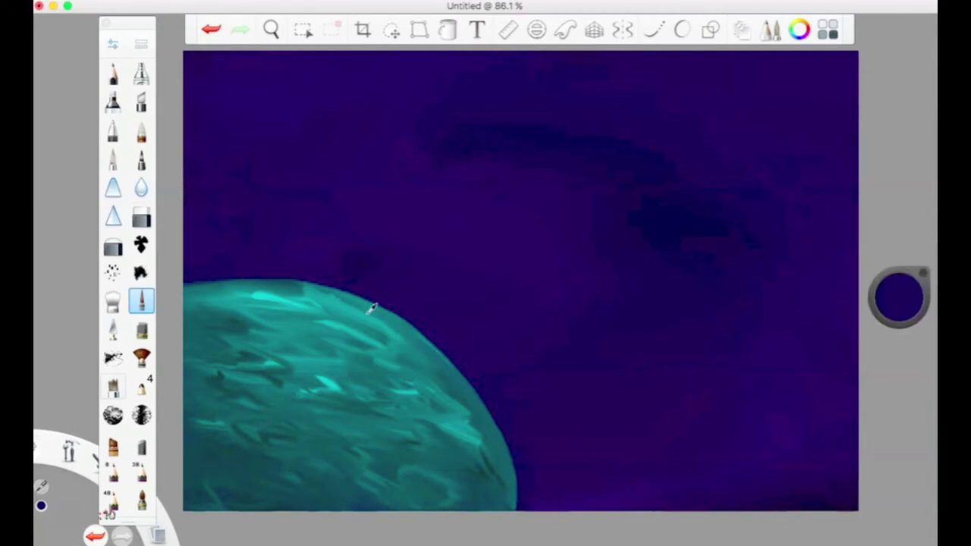
Step: Sample the planet's bright teal and set the Airbrush to size 73.0 with a reduced flow
left_click(345, 305, "alt")
left_click(141, 73)
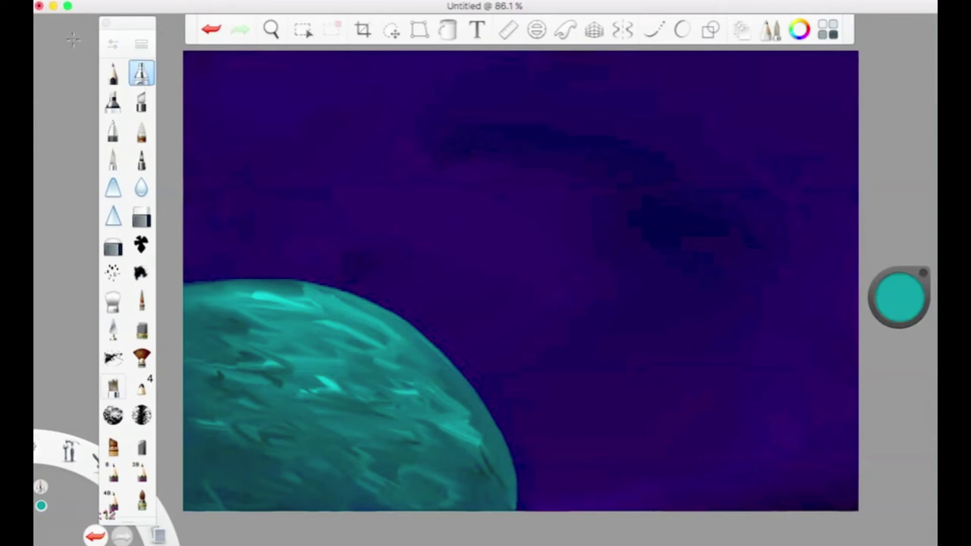
left_click(114, 44)
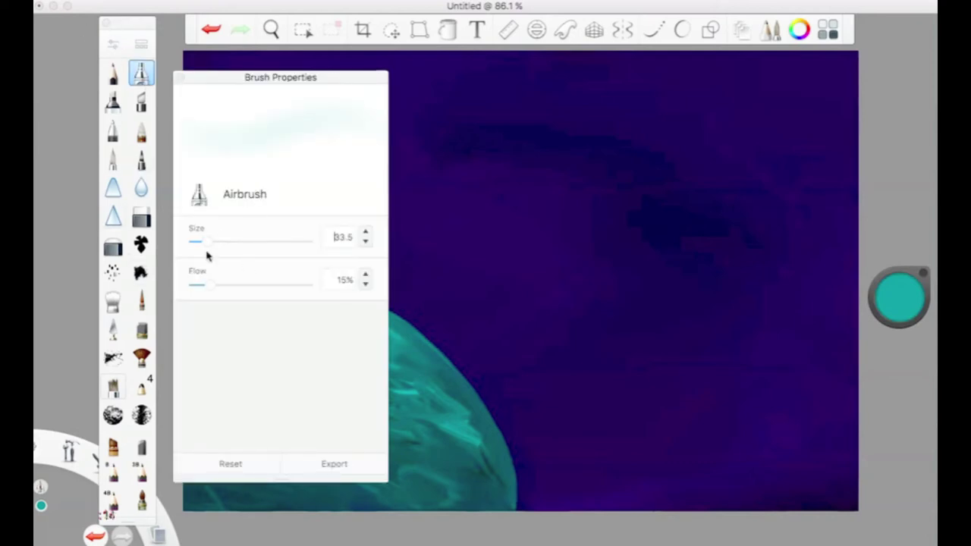
left_click_drag(230, 242, 233, 243)
left_click(225, 242)
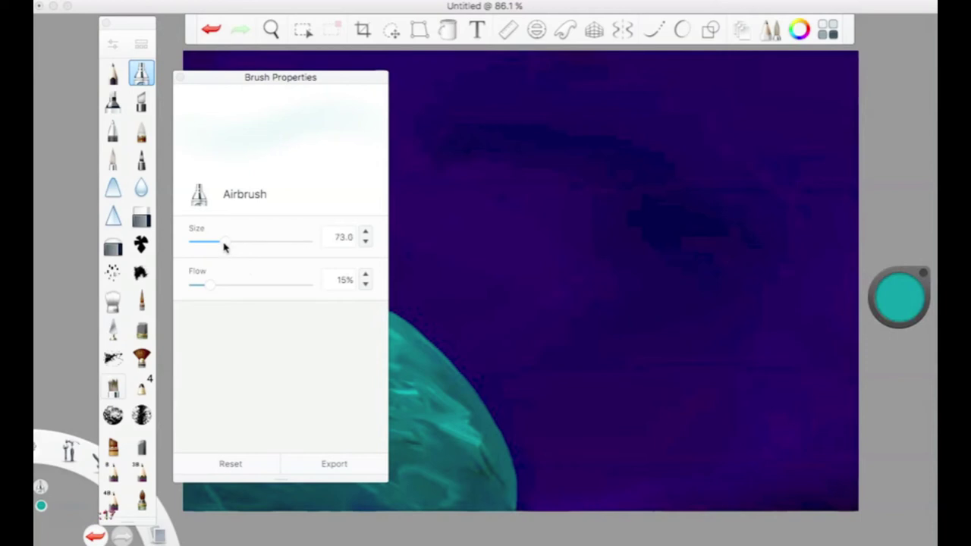
left_click(198, 285)
left_click(179, 76)
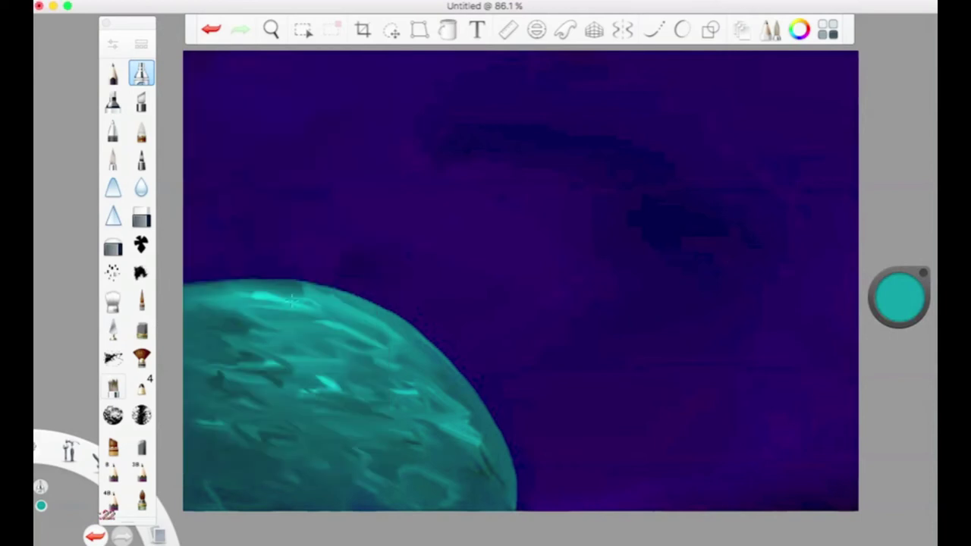
Step: Airbrush a soft teal glow around the planet's outer edge, undoing the last excess stroke
left_click_drag(197, 286, 298, 291)
mouse_move(417, 334)
left_mouse_down()
mouse_move(471, 365)
mouse_move(529, 513)
left_mouse_up()
key("super+z")
Step: Choose a pale cyan and paint bright highlight streaks along the planet's upper rim and upper surface with the Small Rigger
left_click(899, 296)
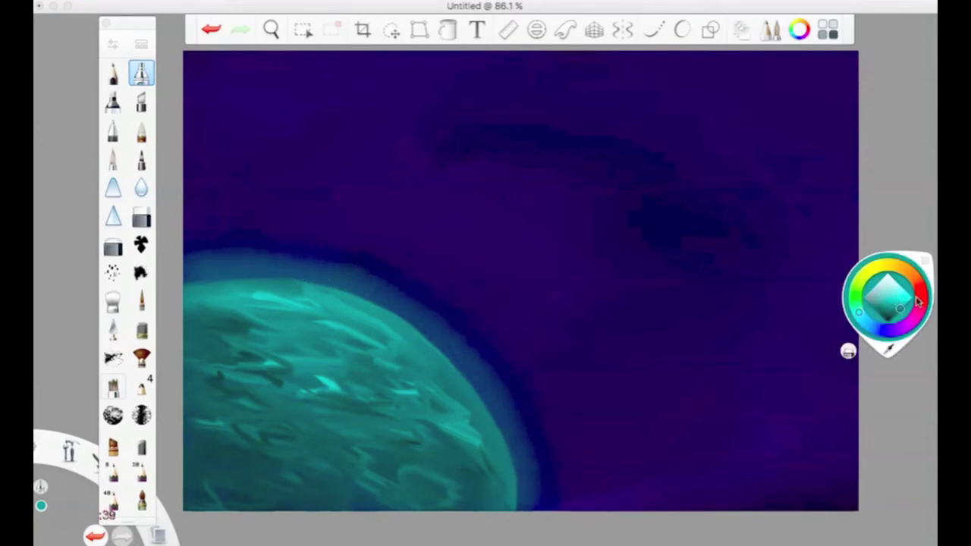
left_click(901, 286)
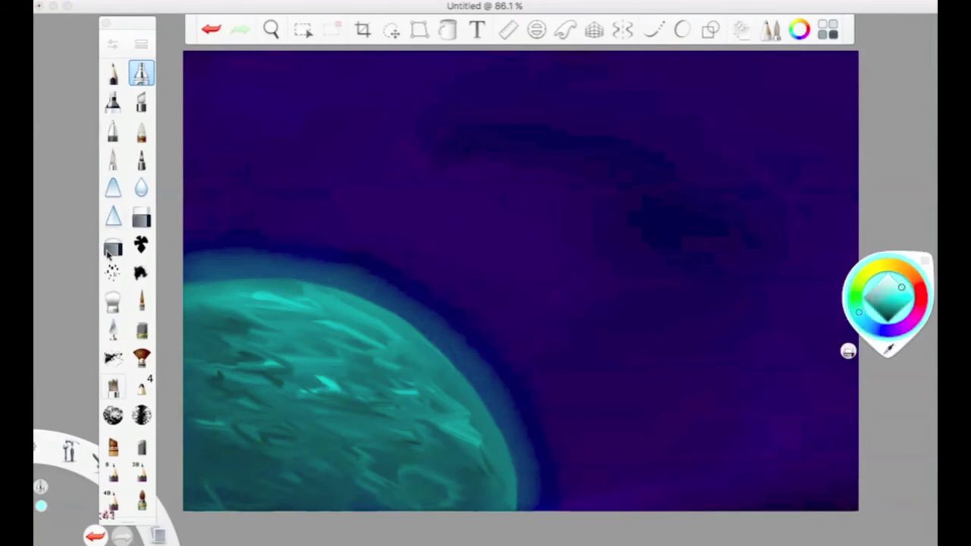
left_click(142, 301)
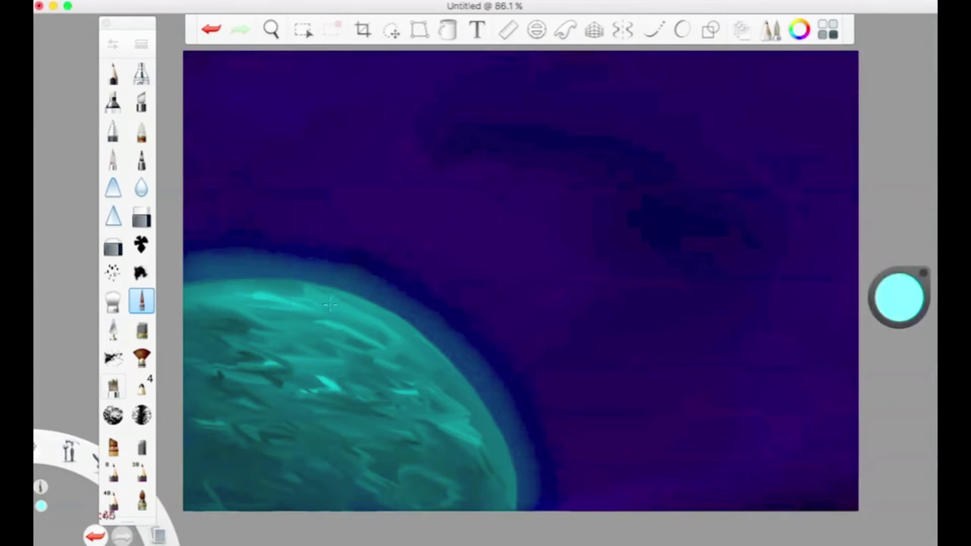
mouse_move(282, 288)
left_mouse_down()
mouse_move(203, 294)
mouse_move(410, 350)
left_mouse_up()
mouse_move(322, 303)
left_mouse_down()
mouse_move(349, 325)
mouse_move(293, 328)
mouse_move(431, 368)
mouse_move(425, 363)
mouse_move(466, 423)
left_mouse_up()
left_click_drag(391, 355, 470, 431)
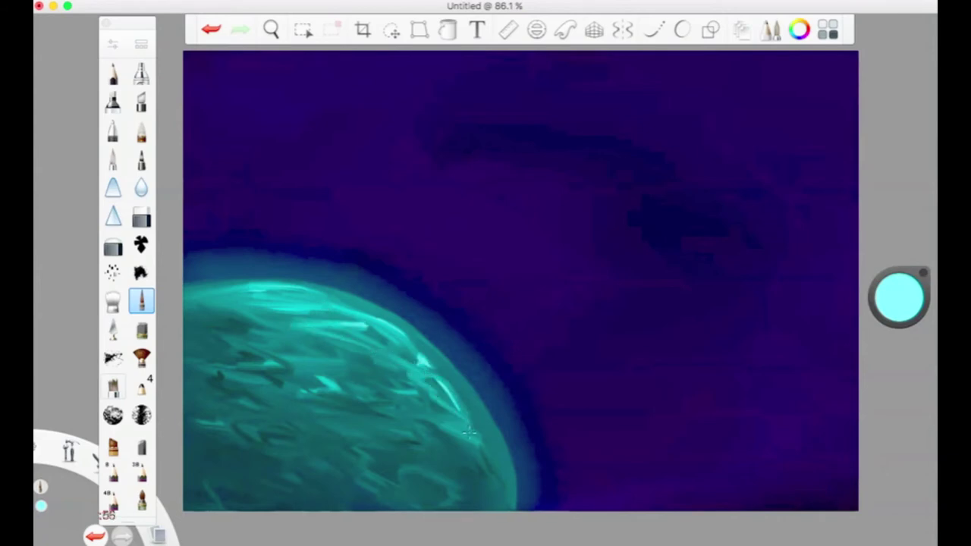
mouse_move(291, 339)
left_mouse_down()
mouse_move(235, 322)
mouse_move(293, 333)
mouse_move(245, 344)
mouse_move(367, 365)
left_mouse_up()
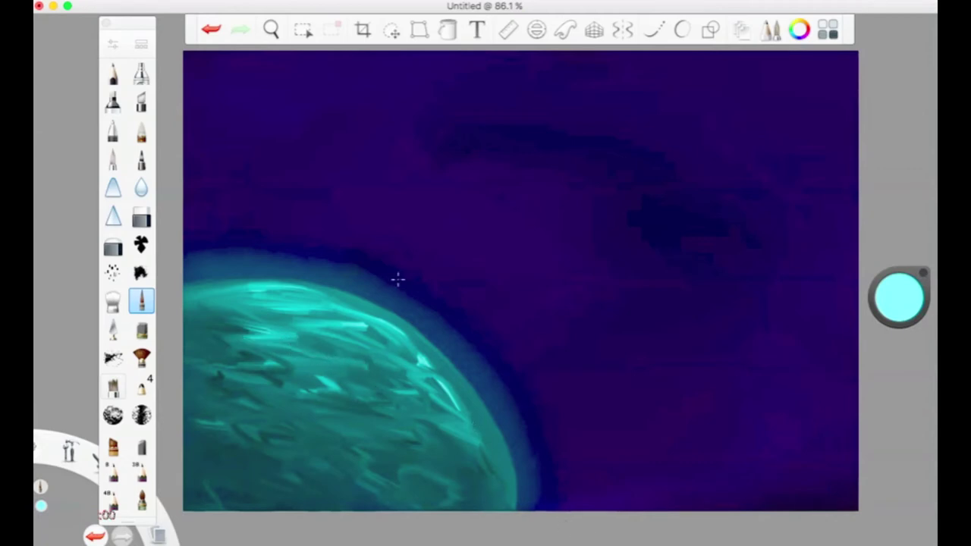
Step: Paint pale cyan highlights down the planet's lower-right rim and in short streaks across its center
left_click_drag(417, 413, 474, 459)
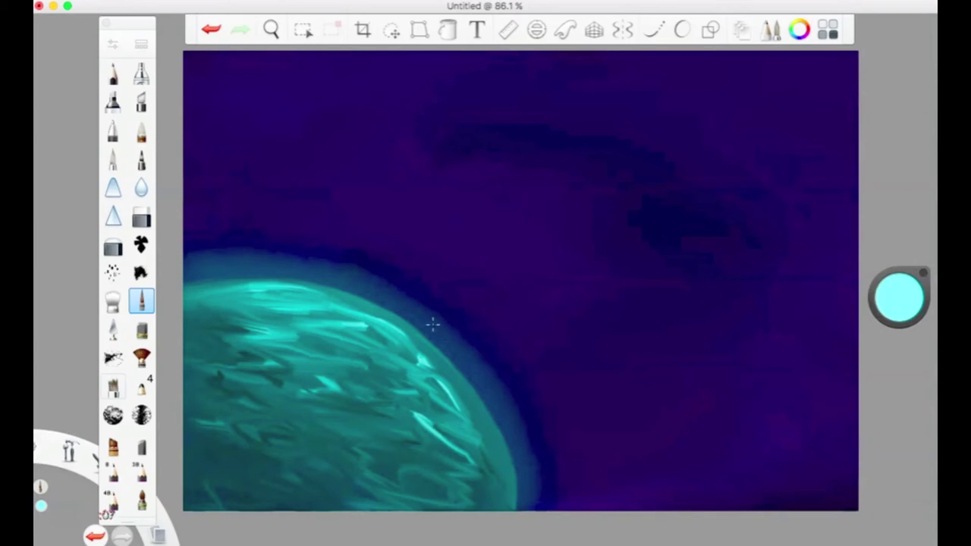
mouse_move(477, 430)
left_mouse_down()
mouse_move(490, 495)
mouse_move(482, 435)
mouse_move(492, 492)
mouse_move(494, 462)
mouse_move(470, 411)
left_mouse_up()
left_click_drag(500, 472, 501, 504)
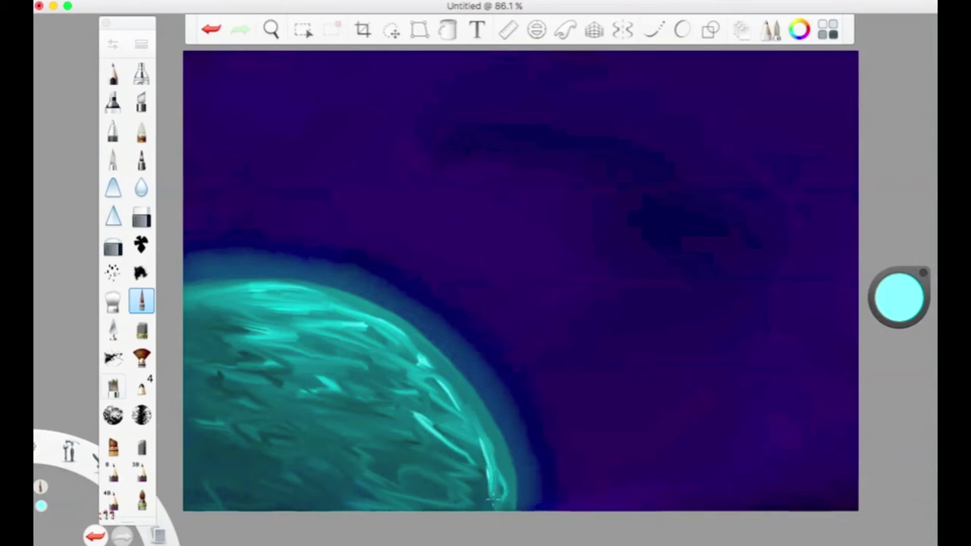
mouse_move(383, 446)
left_mouse_down()
mouse_move(351, 435)
mouse_move(397, 448)
left_mouse_up()
mouse_move(410, 458)
left_mouse_down()
mouse_move(360, 456)
mouse_move(363, 468)
mouse_move(410, 457)
left_mouse_up()
left_click_drag(396, 419, 309, 404)
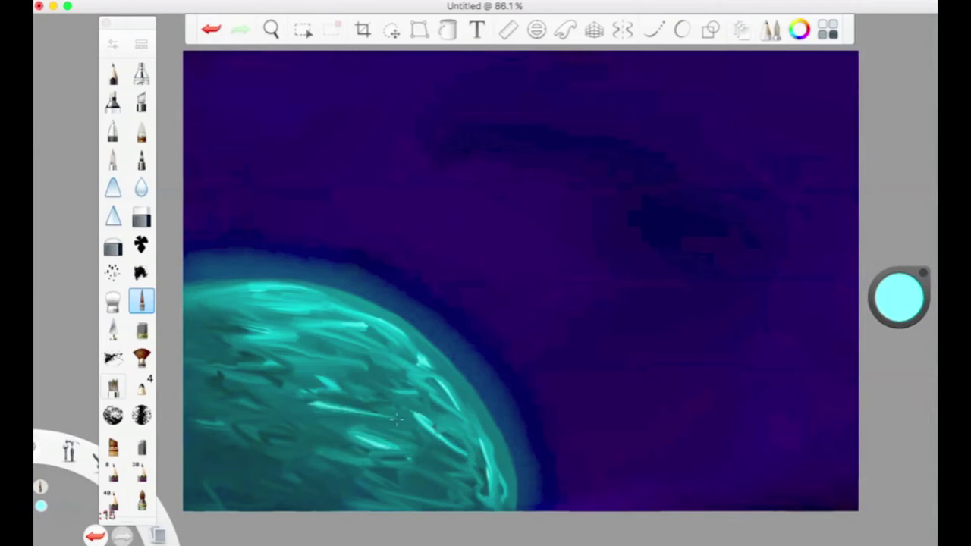
mouse_move(372, 413)
left_mouse_down()
mouse_move(299, 409)
mouse_move(399, 396)
mouse_move(319, 416)
mouse_move(307, 433)
left_mouse_up()
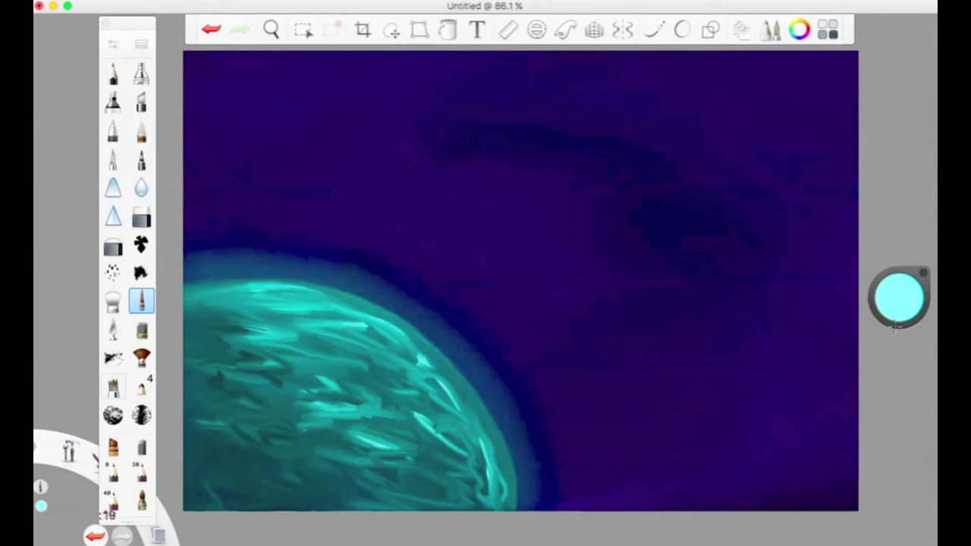
Step: Deepen the cyan in two stages and blend streaks over the planet's center and left-center surface
left_click_drag(895, 293, 896, 351)
mouse_move(353, 416)
left_mouse_down()
mouse_move(295, 427)
mouse_move(371, 414)
mouse_move(396, 389)
mouse_move(333, 408)
mouse_move(331, 450)
left_mouse_up()
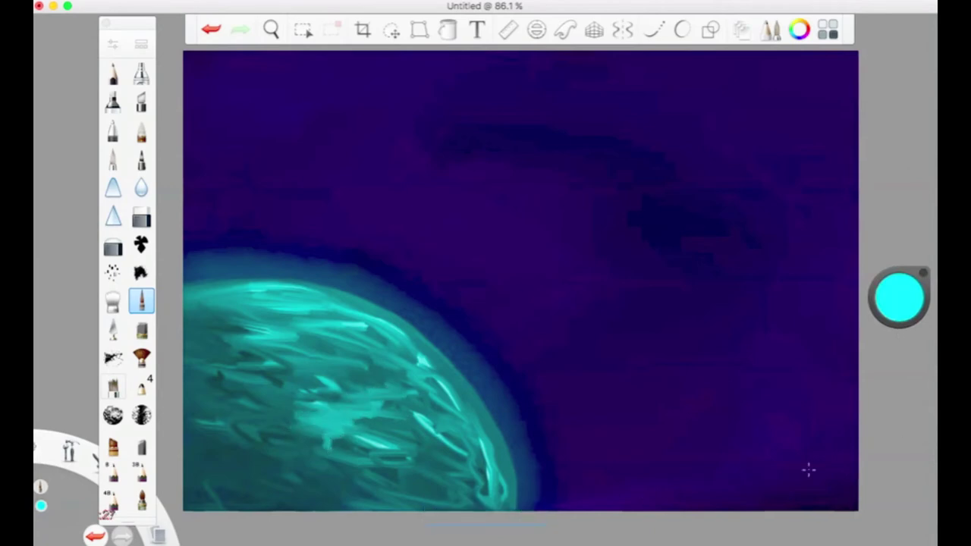
left_click_drag(904, 318, 900, 368)
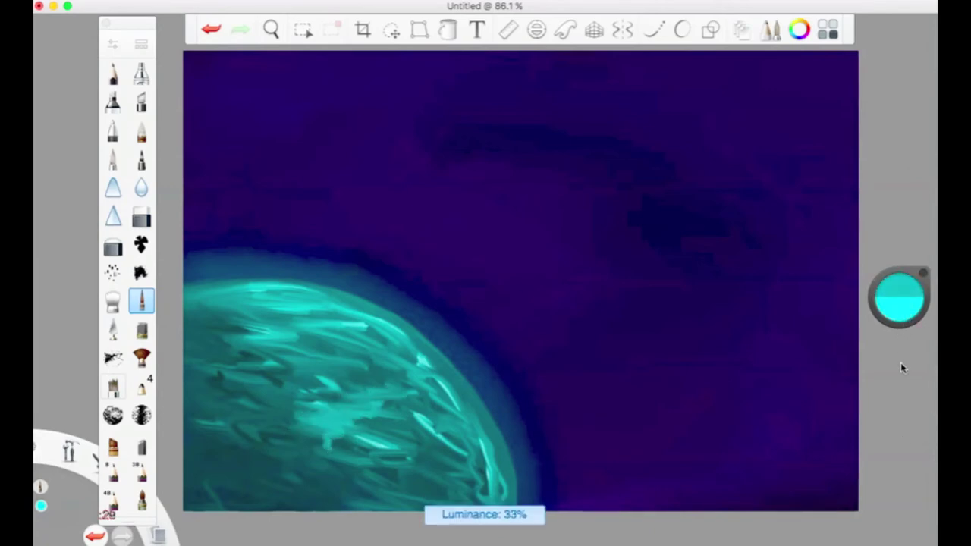
mouse_move(280, 419)
left_mouse_down()
mouse_move(377, 403)
mouse_move(341, 388)
mouse_move(310, 400)
mouse_move(268, 398)
left_mouse_up()
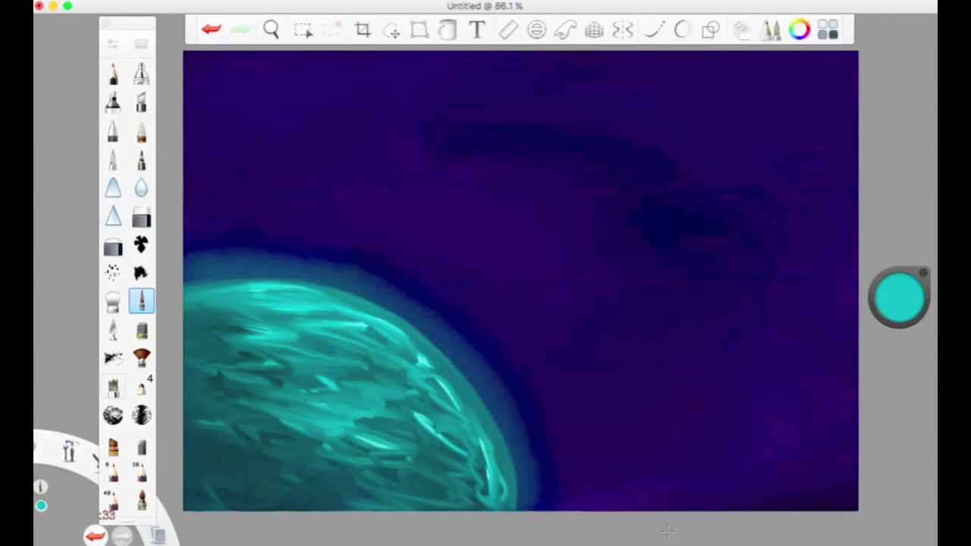
Step: Darken the color to medium teal and blend it over the bright patches in the planet's middle
left_click_drag(901, 297, 899, 363)
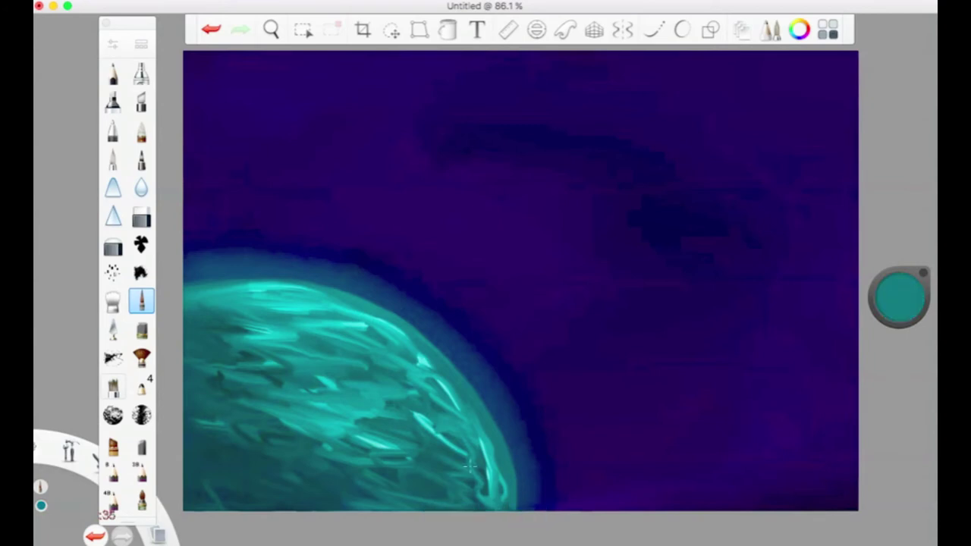
mouse_move(305, 434)
left_mouse_down()
mouse_move(388, 460)
mouse_move(336, 448)
mouse_move(402, 418)
left_mouse_up()
left_click_drag(335, 421, 222, 407)
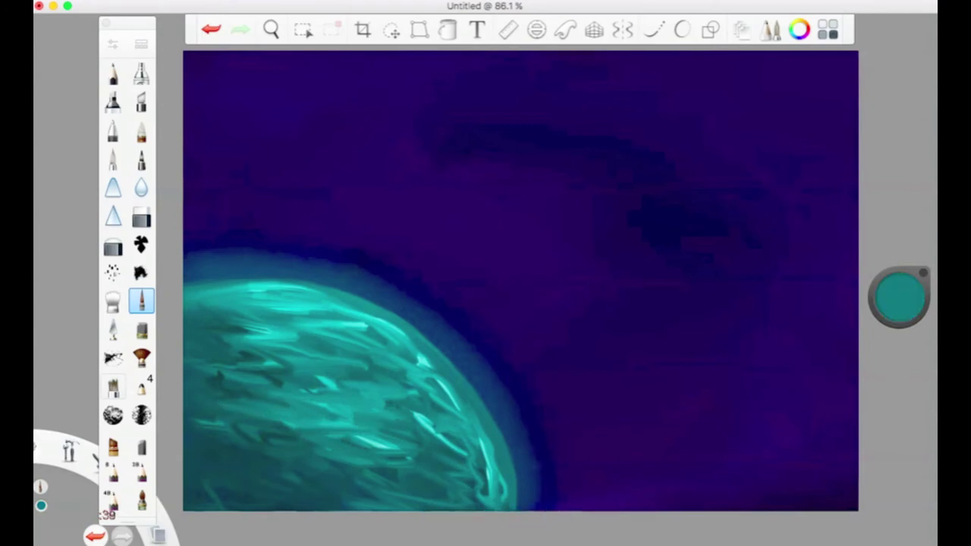
Step: Darken the color to deep teal and paint shadow streaks across the planet's middle, upper surface and lower-right rim
left_click_drag(900, 286, 898, 336)
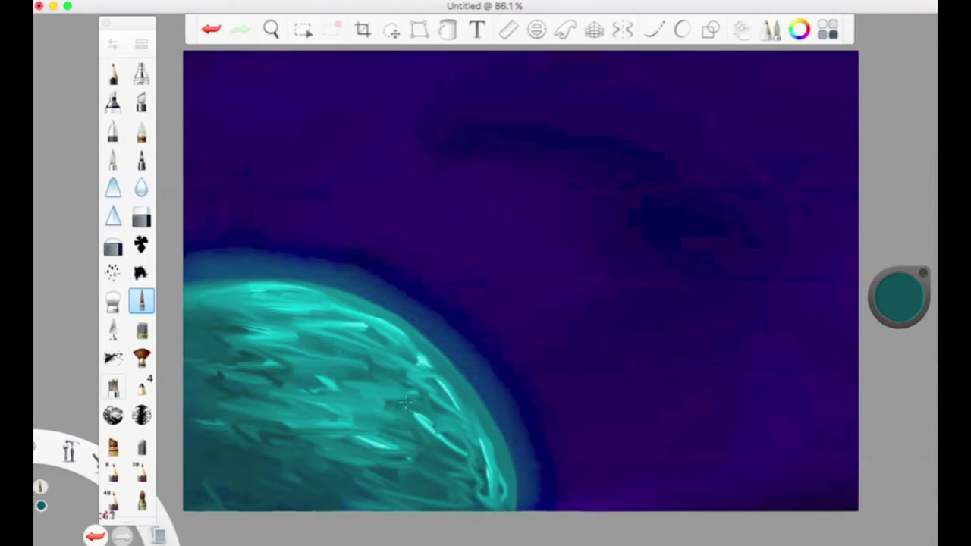
mouse_move(222, 385)
left_mouse_down()
mouse_move(281, 439)
mouse_move(258, 413)
mouse_move(318, 396)
mouse_move(332, 404)
left_mouse_up()
left_click_drag(270, 431, 330, 413)
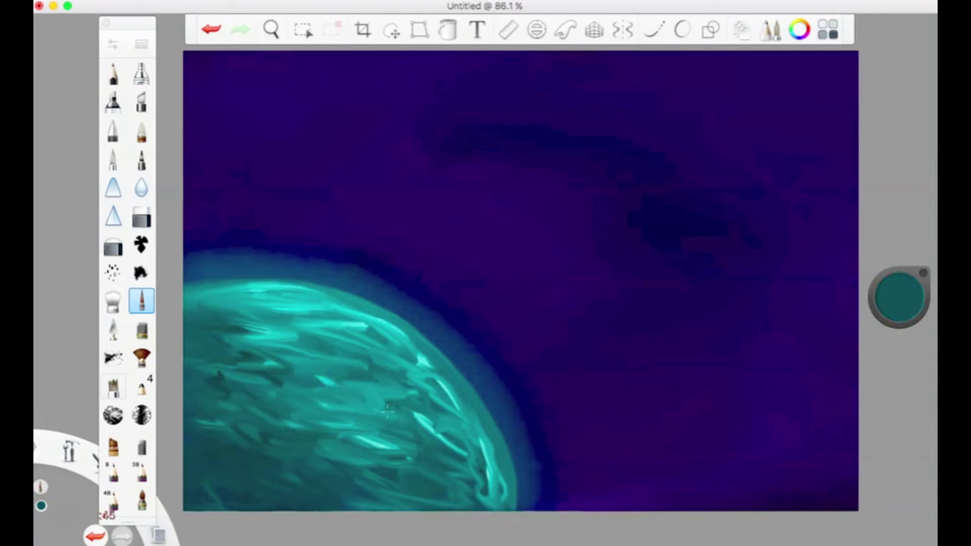
mouse_move(292, 321)
left_mouse_down()
mouse_move(227, 338)
mouse_move(269, 332)
mouse_move(299, 301)
mouse_move(241, 295)
left_mouse_up()
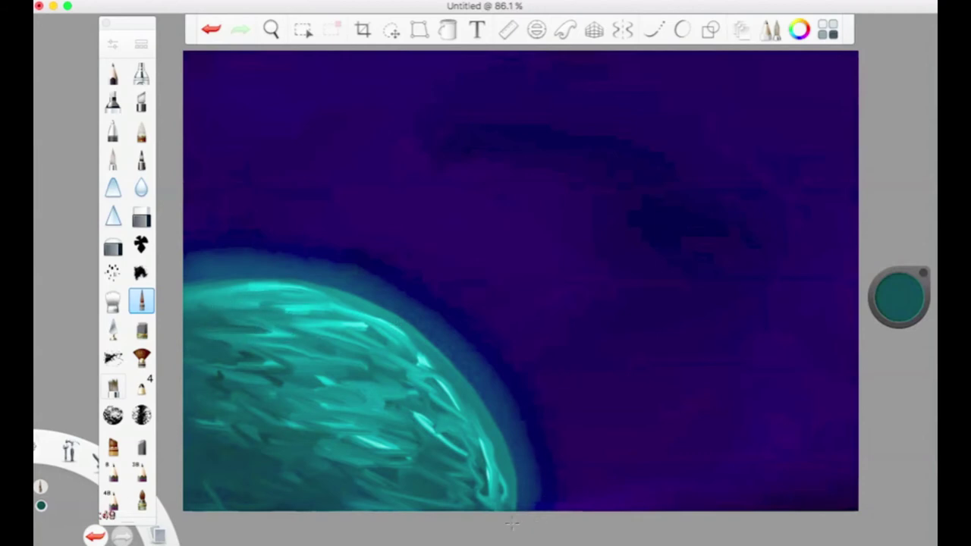
mouse_move(475, 455)
left_mouse_down()
mouse_move(489, 504)
mouse_move(478, 440)
left_mouse_up()
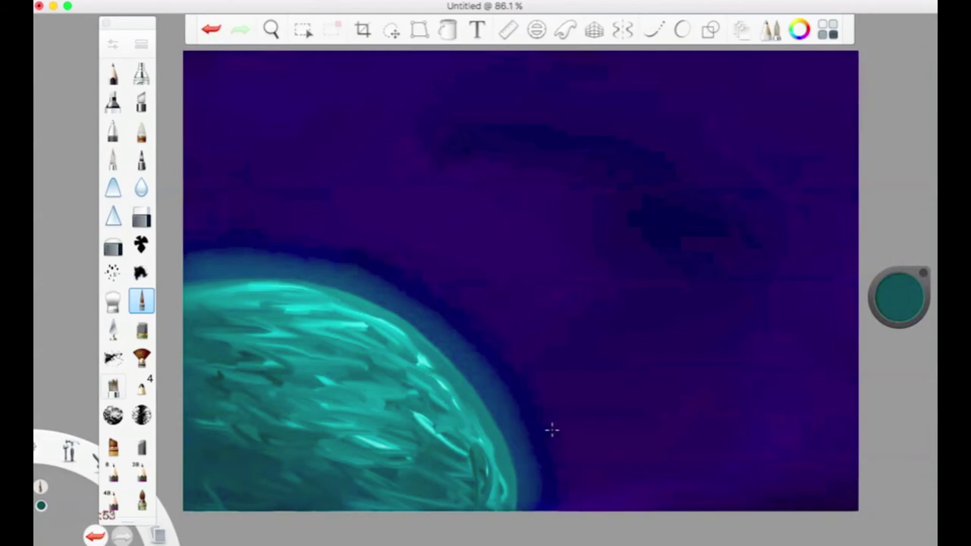
Step: Switch to bright cyan and airbrush a soft glow along the planet's outer edge
left_click_drag(911, 303, 914, 174)
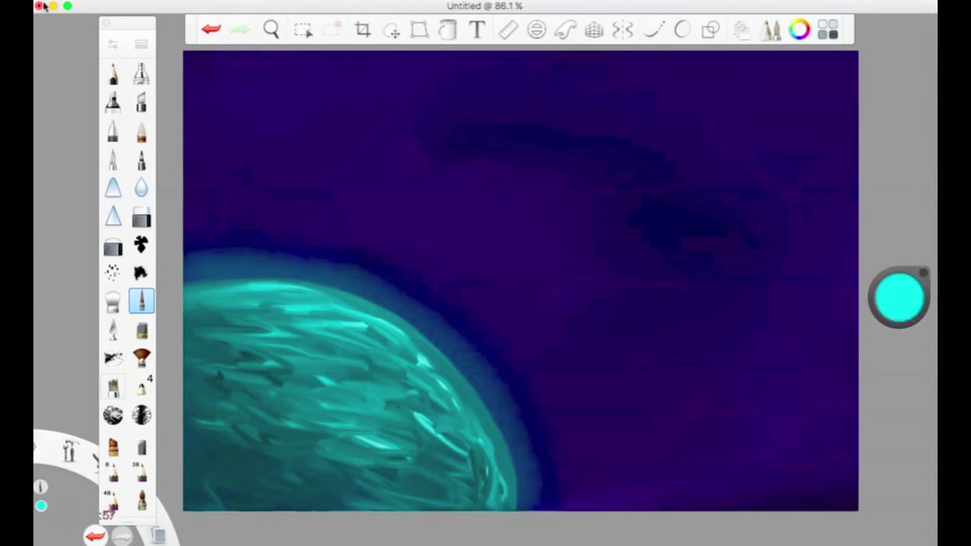
left_click(141, 73)
mouse_move(301, 287)
left_mouse_down()
mouse_move(161, 289)
mouse_move(277, 282)
mouse_move(566, 478)
left_mouse_up()
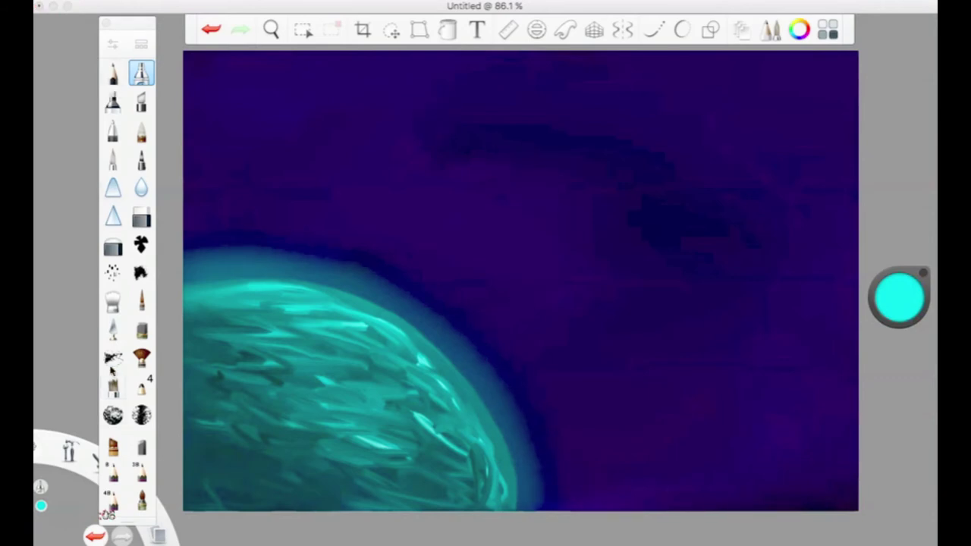
left_click(113, 272)
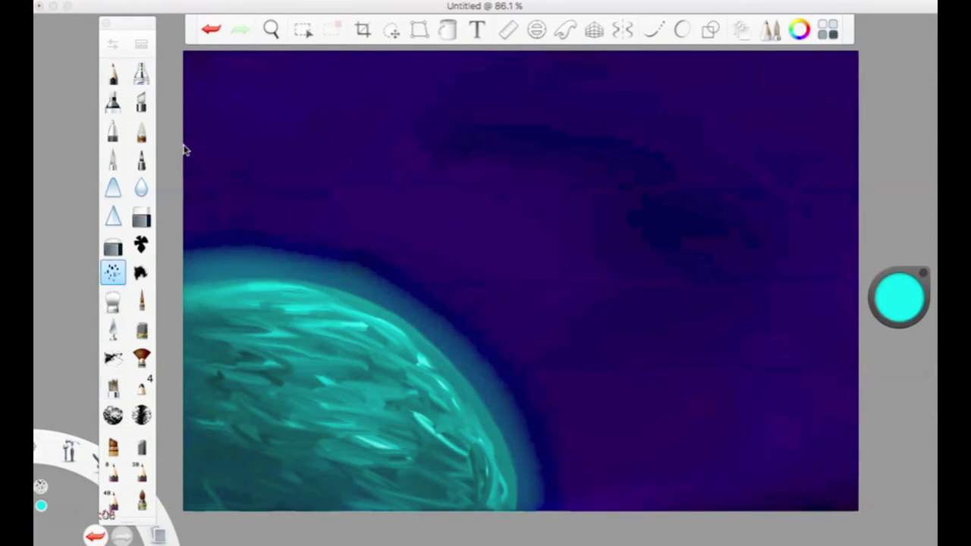
left_click(107, 48)
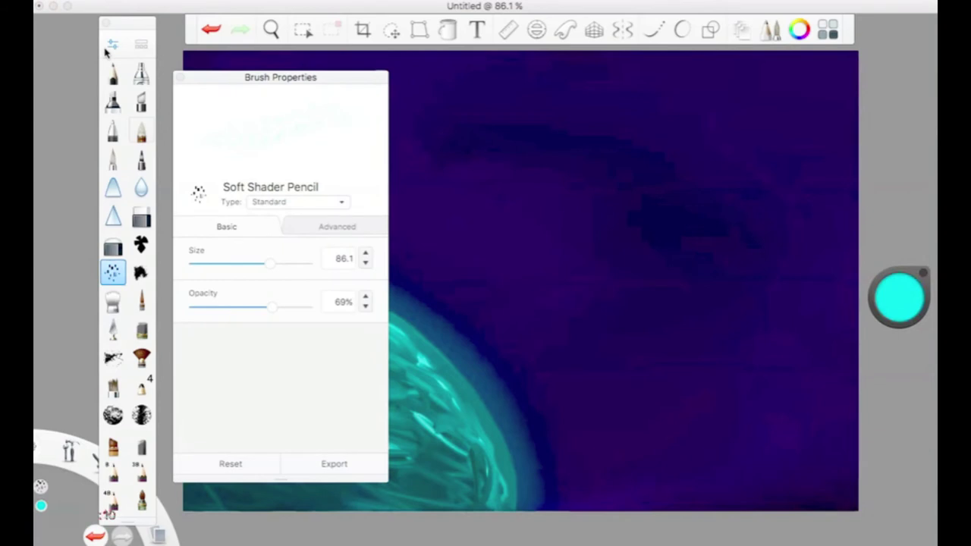
left_click(110, 46)
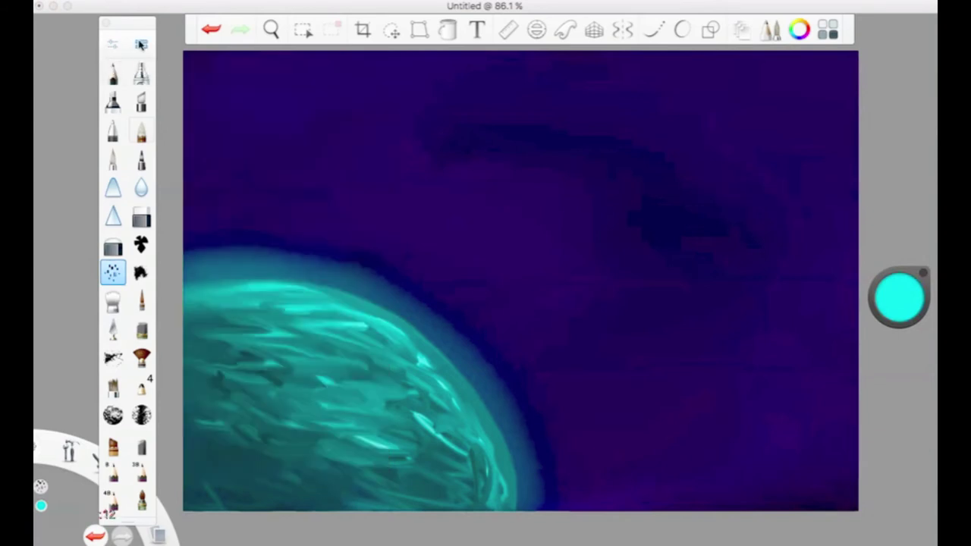
Step: Choose the Very Oily Pastel brush from the Pencils and Dry Media set of the brush library
left_click(142, 44)
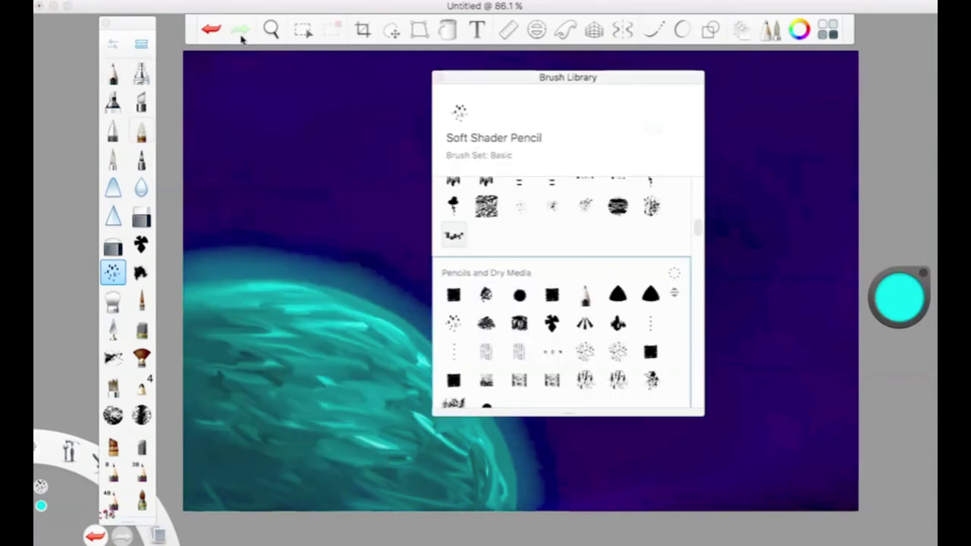
scroll(601, 303, "up", 6)
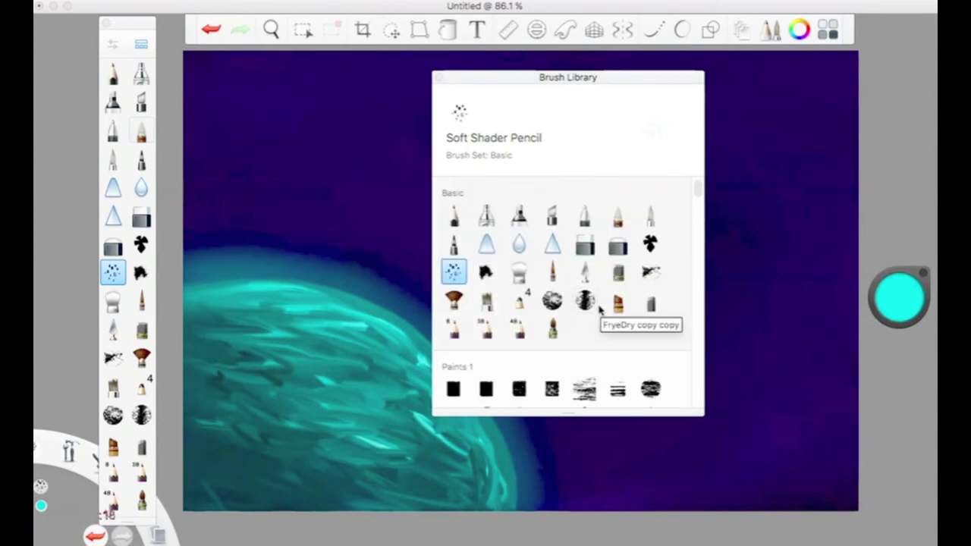
scroll(600, 307, "down", 5)
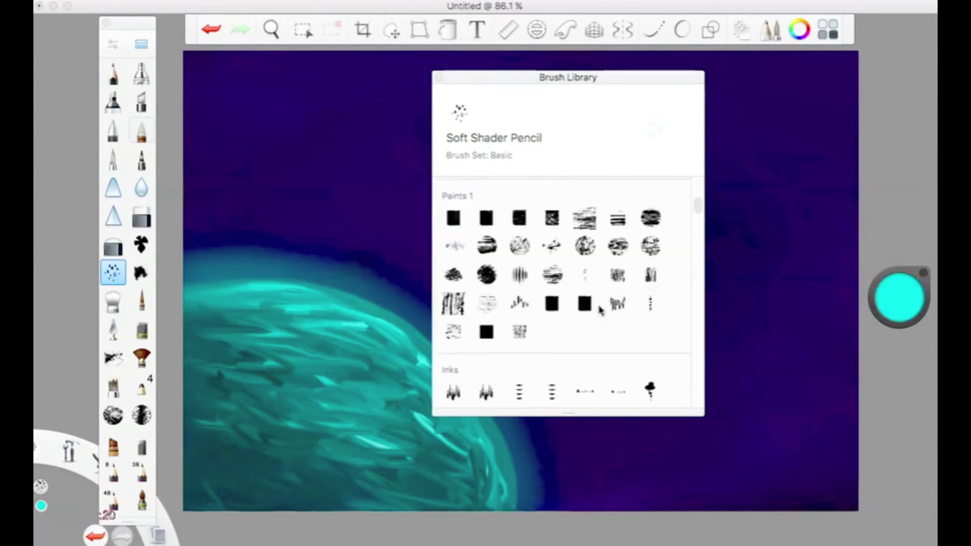
scroll(599, 310, "down", 5)
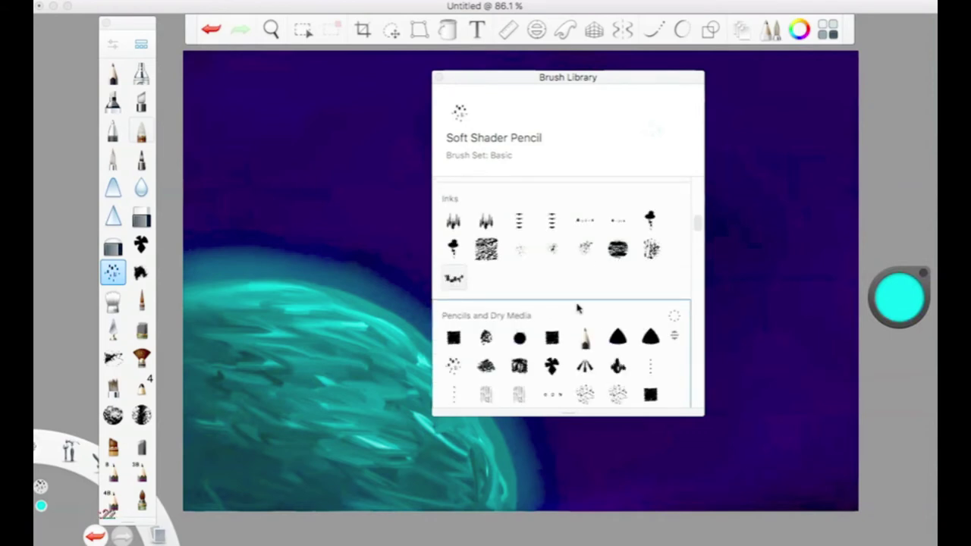
left_click(519, 252)
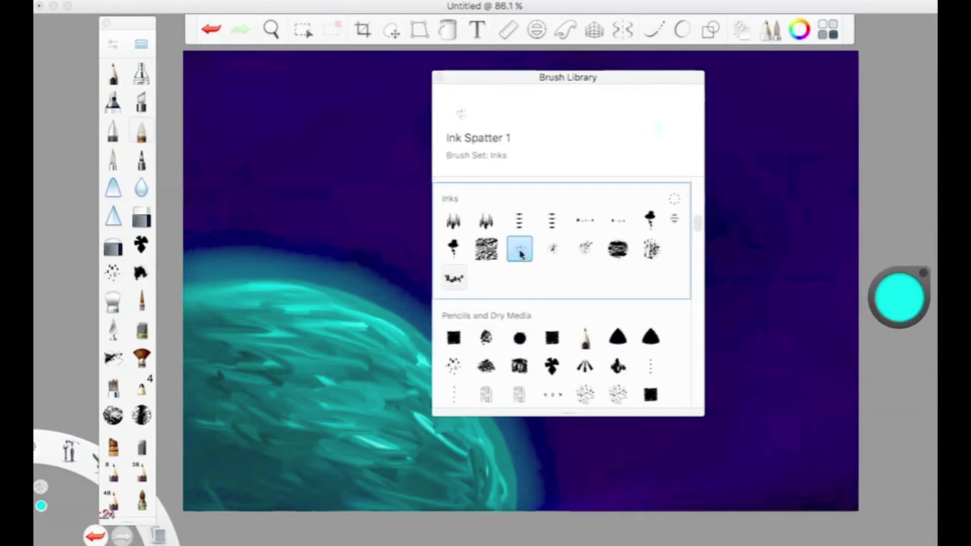
scroll(522, 253, "down", 5)
left_click(585, 223)
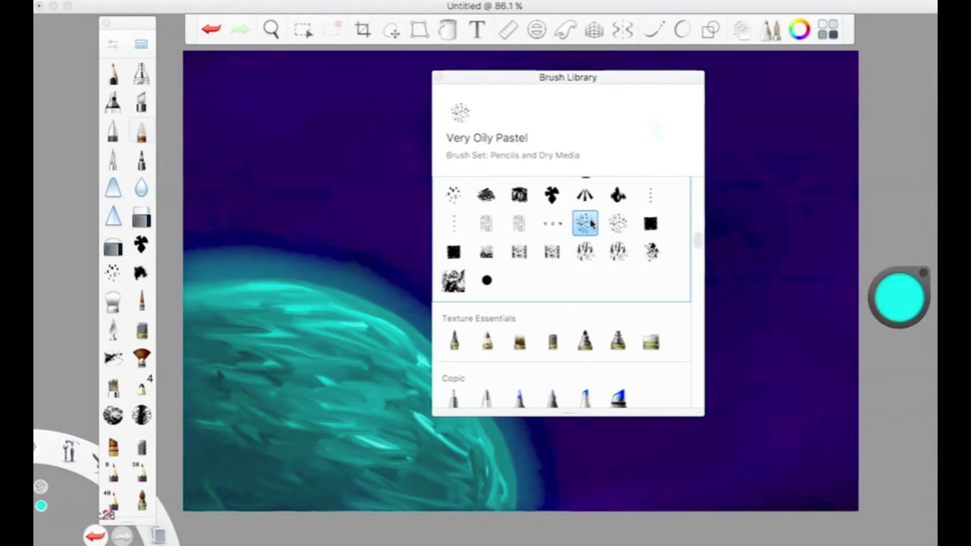
left_click(438, 77)
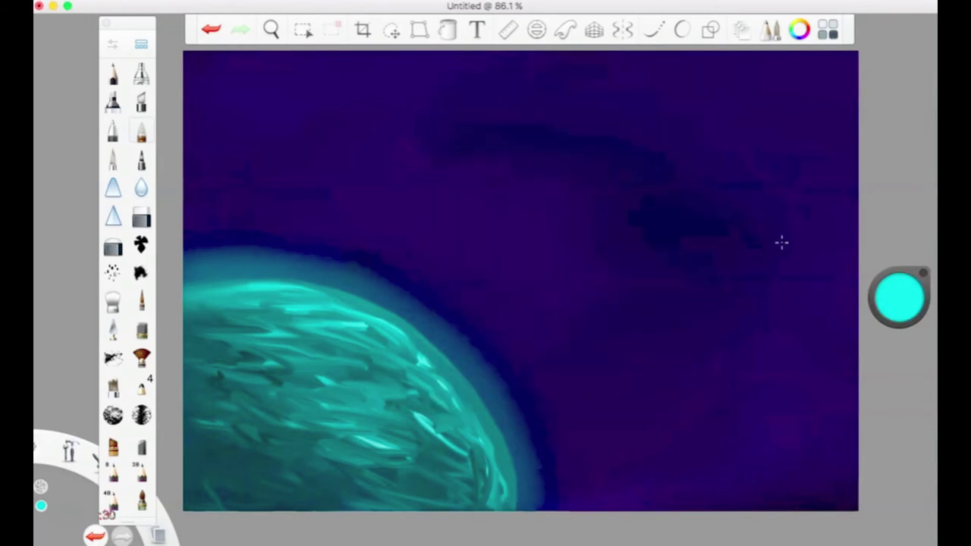
Step: Choose white and set the Very Oily Pastel to size 145.1, flow 62%, persistence 47% and dilution 22%
left_click_drag(891, 297, 869, 130)
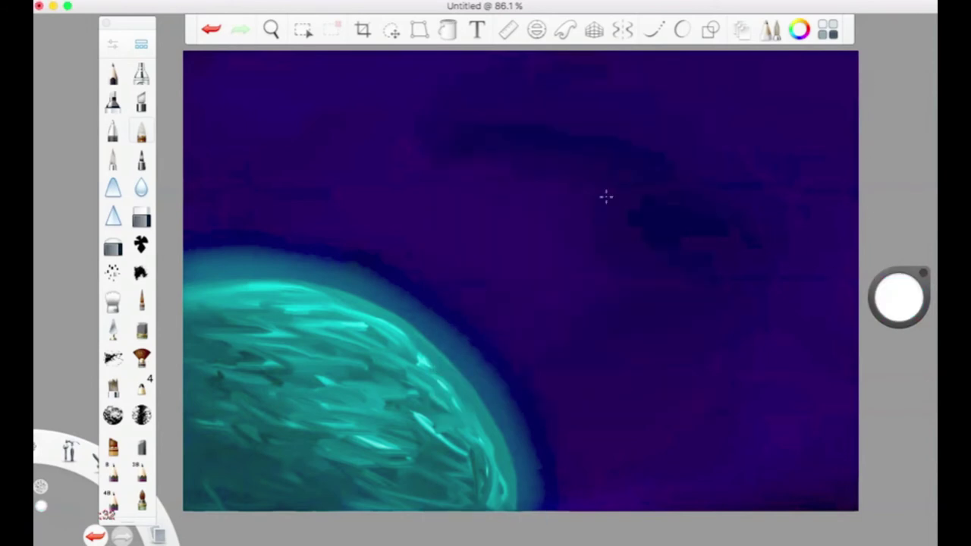
left_click(113, 43)
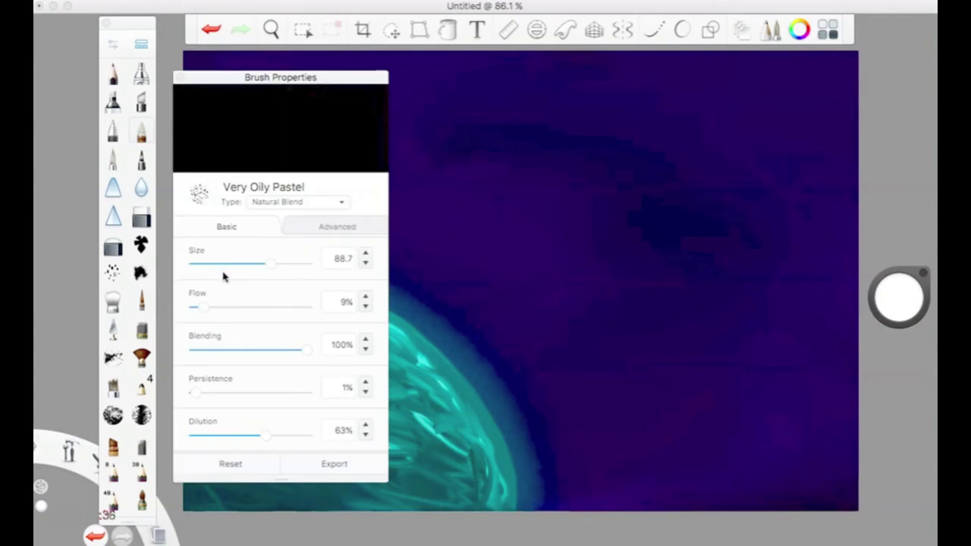
left_click_drag(210, 306, 284, 307)
left_click_drag(263, 435, 199, 440)
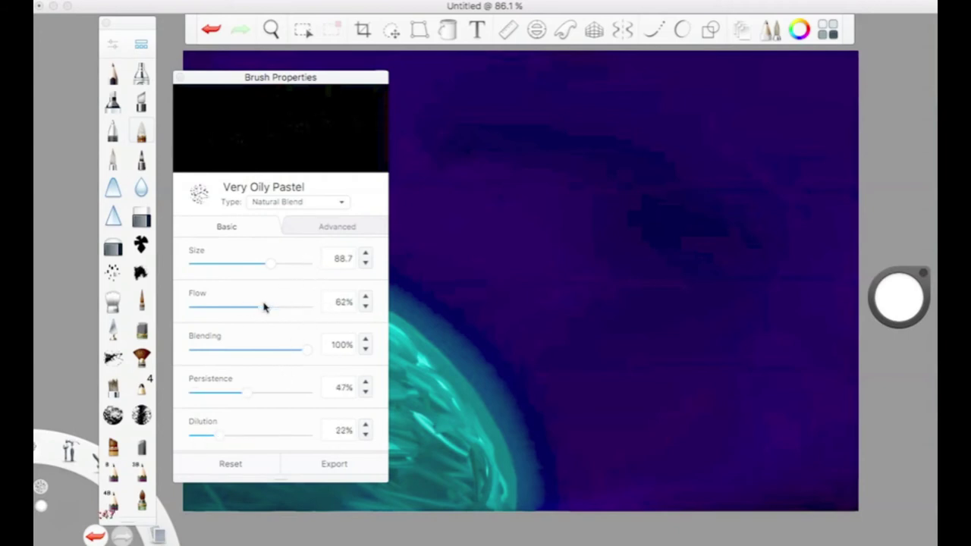
mouse_move(275, 266)
left_mouse_down()
mouse_move(290, 269)
mouse_move(282, 267)
left_mouse_up()
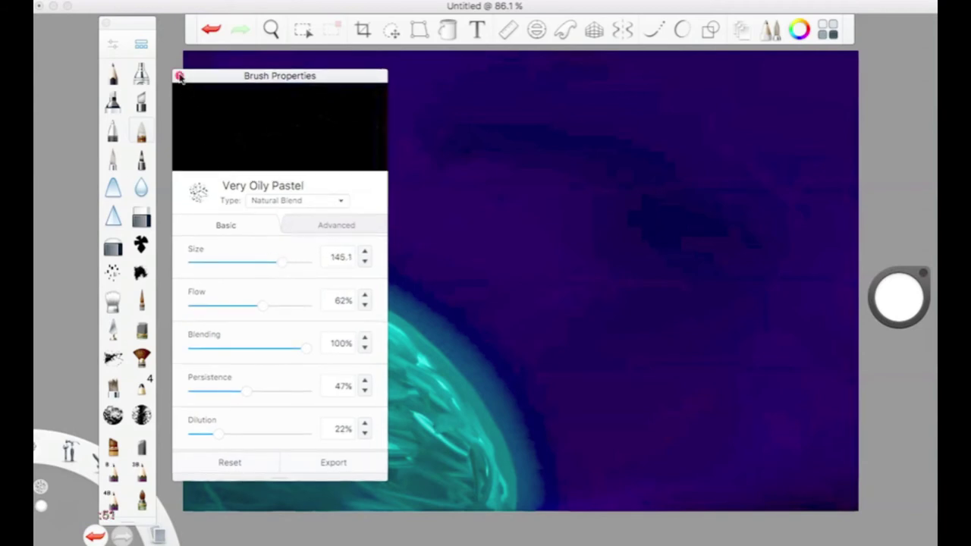
left_click(181, 77)
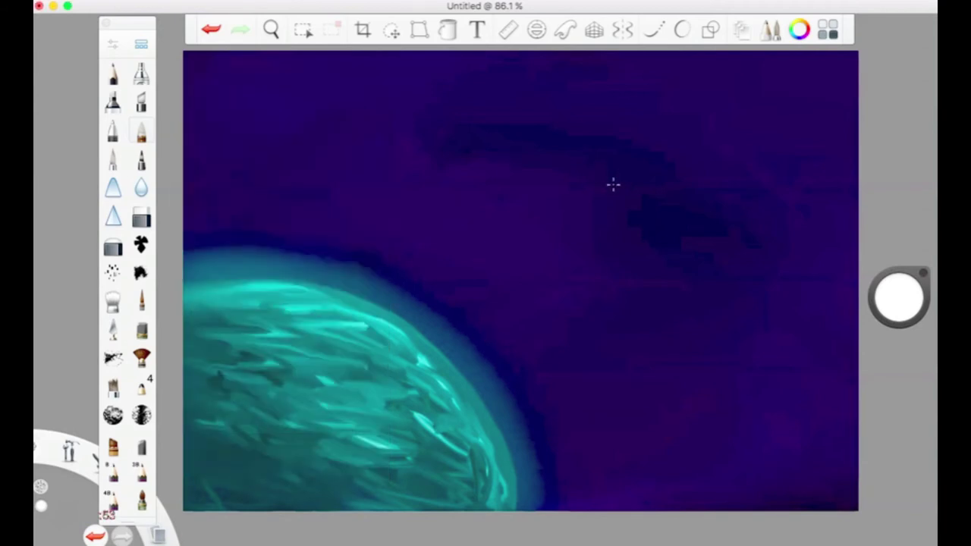
Step: Try scattering a broad arc of white specks across the upper and right-hand sky, and undo it
mouse_move(420, 154)
left_mouse_down()
mouse_move(668, 151)
mouse_move(314, 135)
mouse_move(629, 277)
left_mouse_up()
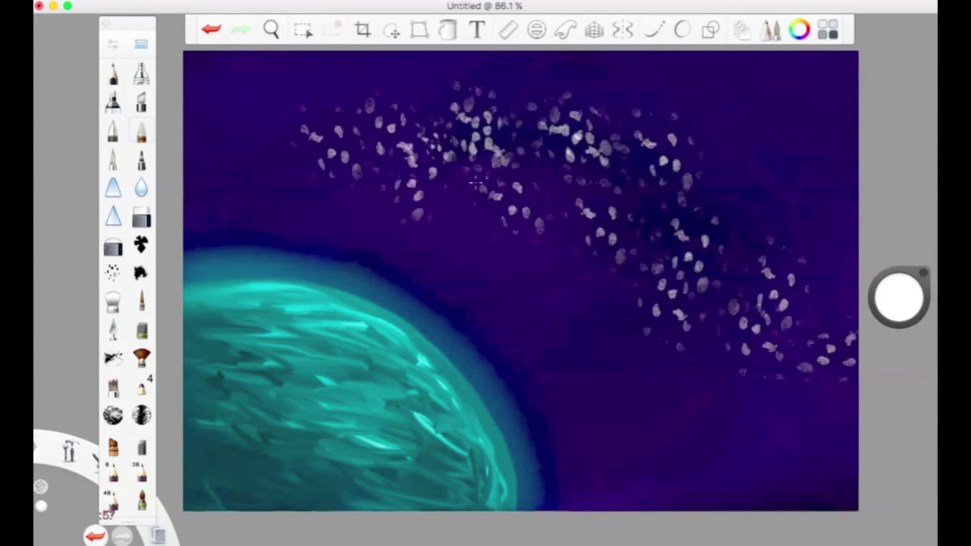
left_click(211, 30)
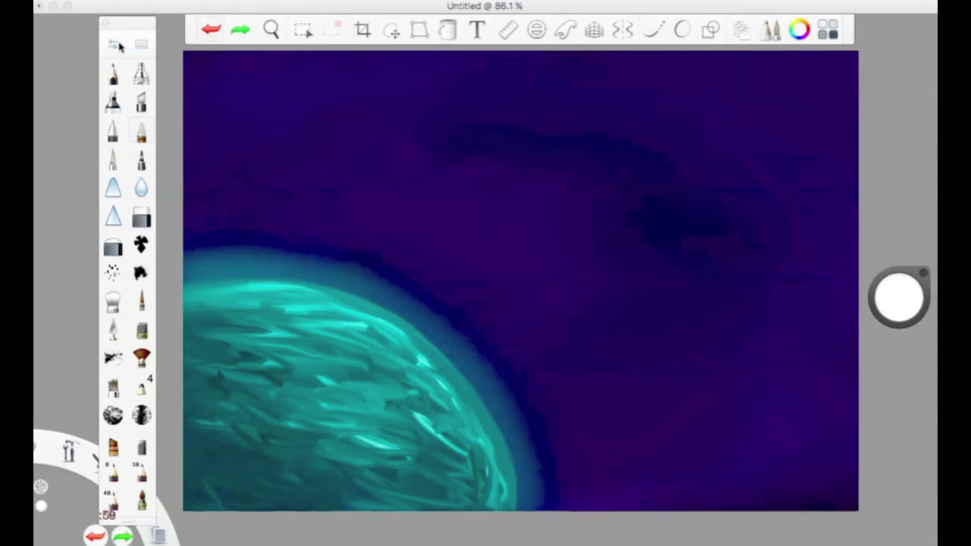
Step: Reduce the brush size, set flow to 30% and dilution to 61%, and try scattering tiny stars over the sky
left_click(119, 47)
left_click(227, 309)
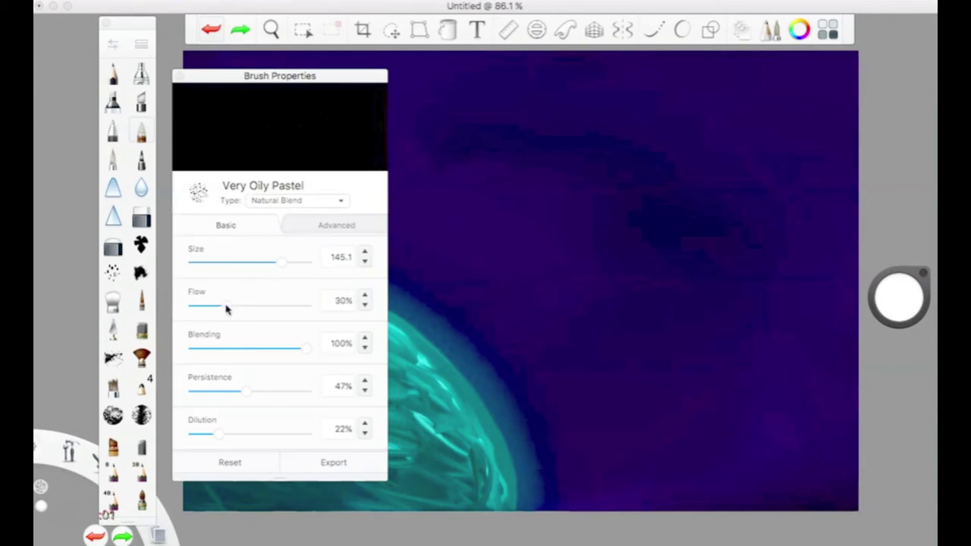
left_click_drag(216, 435, 263, 438)
left_click(243, 262)
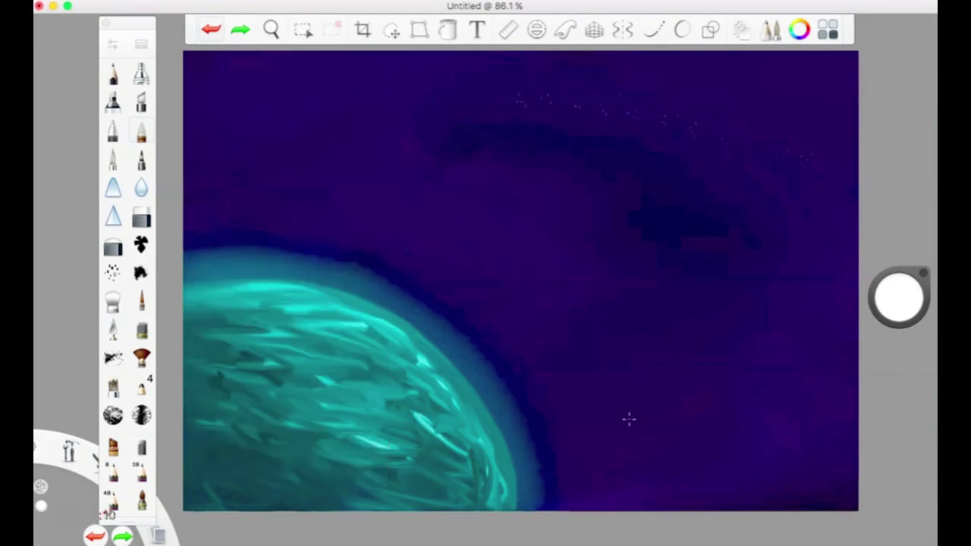
left_click_drag(504, 243, 267, 161)
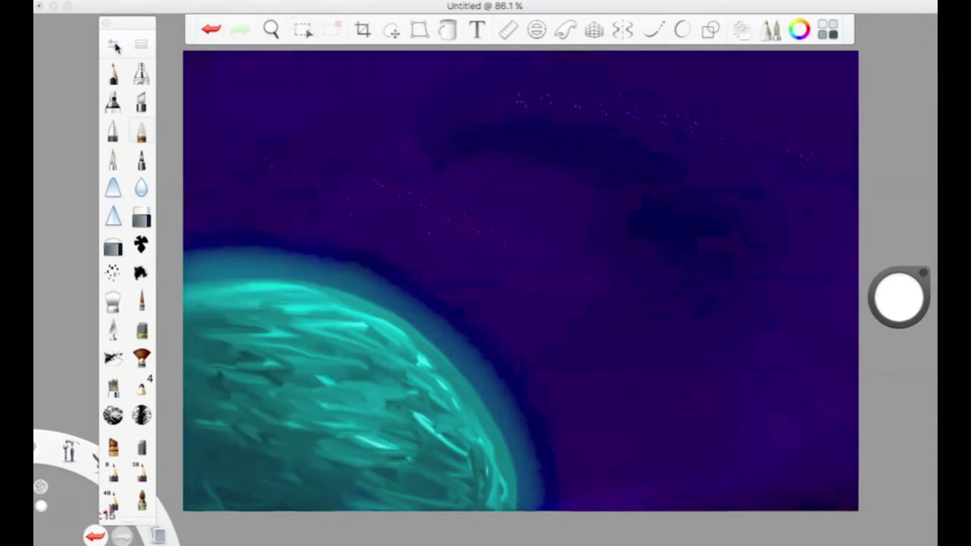
left_click(211, 28)
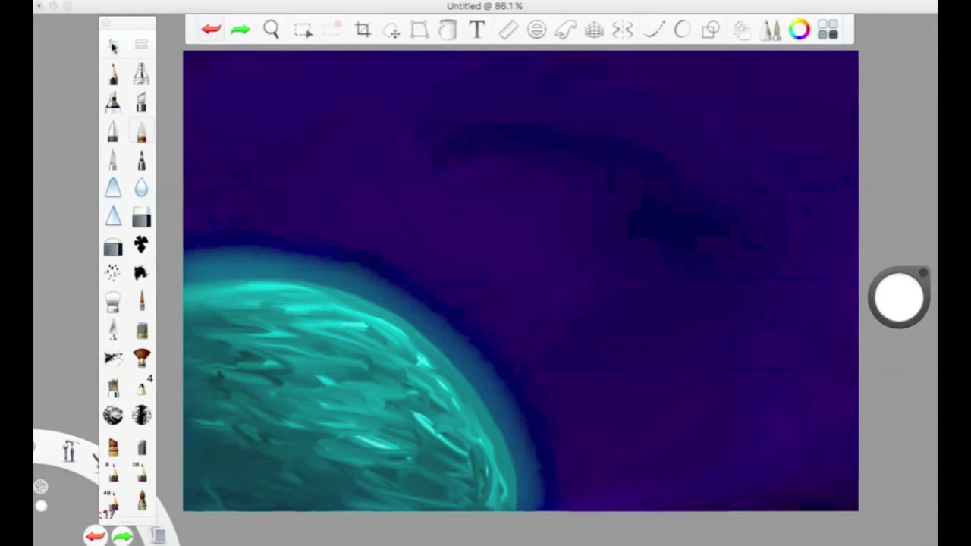
Step: Set the brush's stamp spacing to 10.0, size to 57.7, flow to 25% and dilution to 39%
left_click(113, 47)
left_click(308, 228)
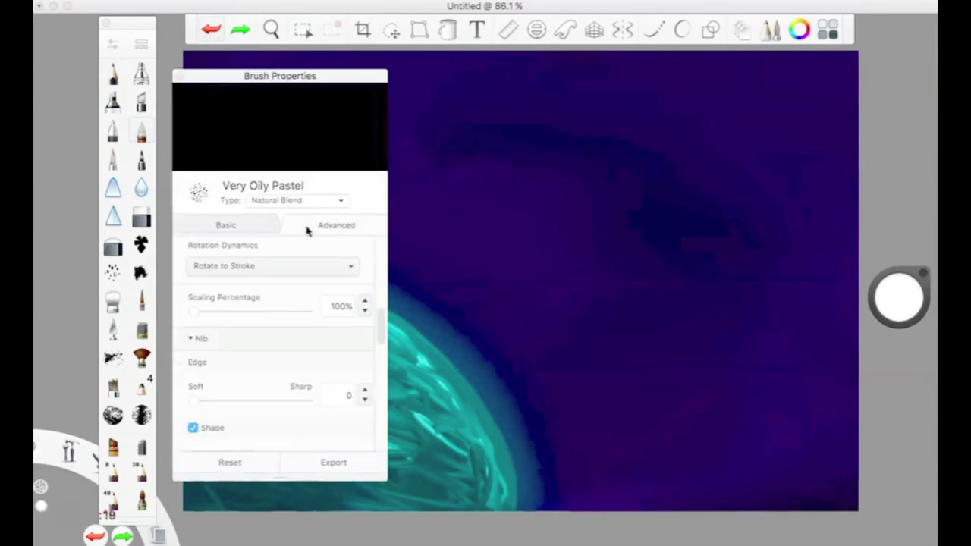
scroll(266, 425, "up", 3)
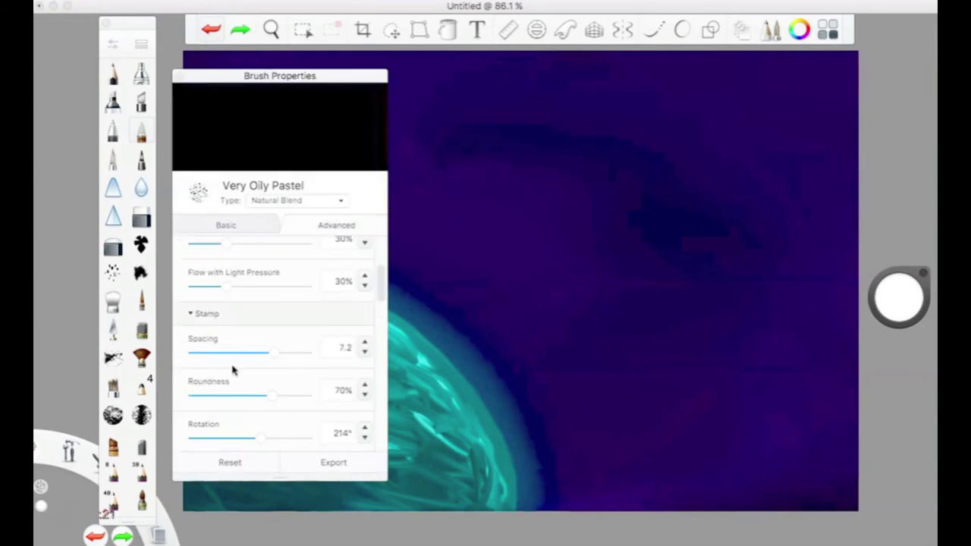
left_click_drag(279, 358, 322, 358)
left_click(231, 227)
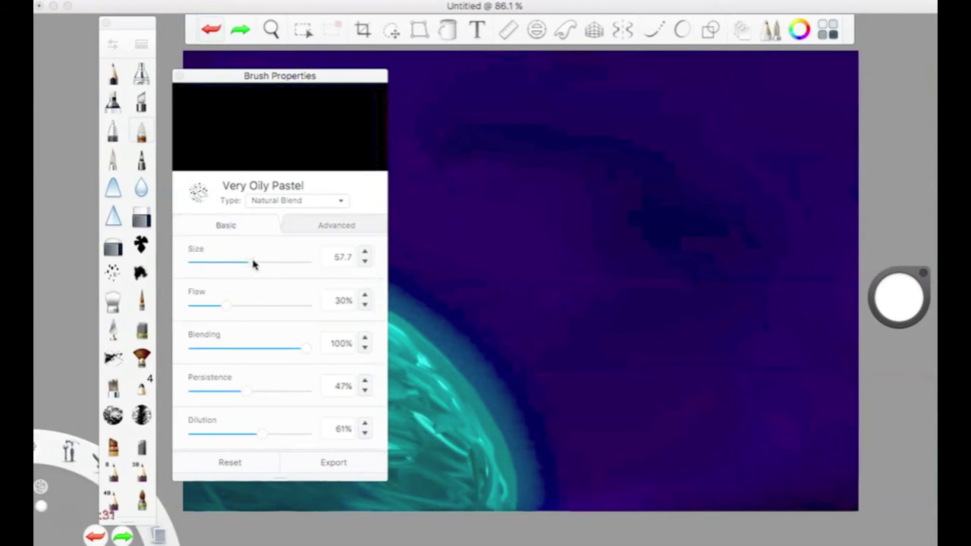
left_click(218, 306)
left_click(237, 436)
left_click(180, 76)
Step: Try scattering small white stars over the upper sky, the lower-right sky and above the planet, and undo them
left_click_drag(480, 121, 692, 160)
left_click_drag(770, 519, 595, 442)
left_click_drag(216, 219, 406, 237)
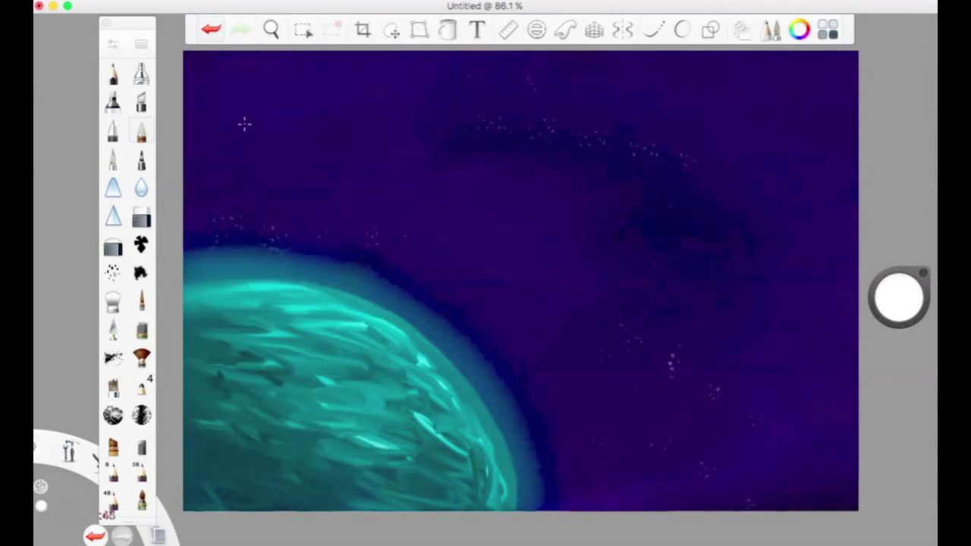
left_click(208, 30)
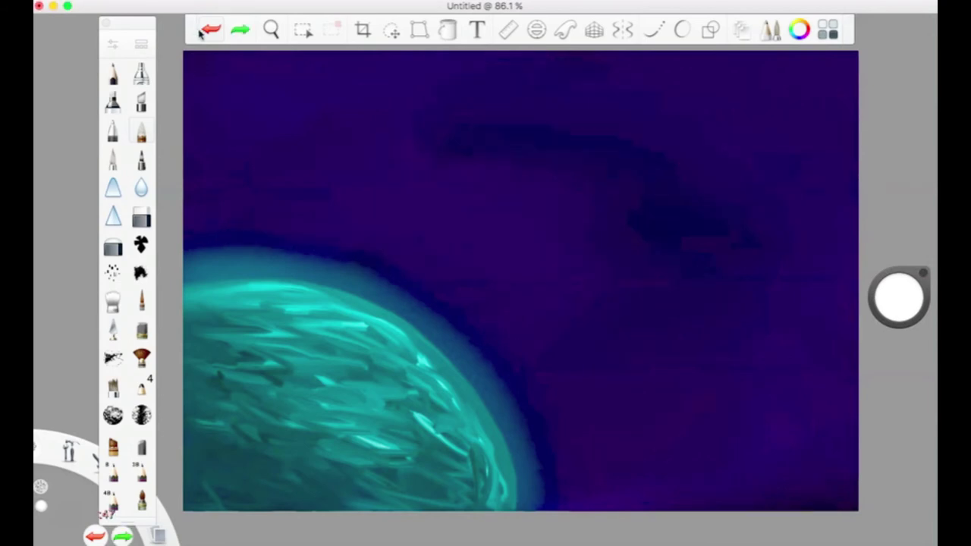
Step: Turn off the rotation dynamics in the Very Oily Pastel brush's stamp settings
left_click(112, 47)
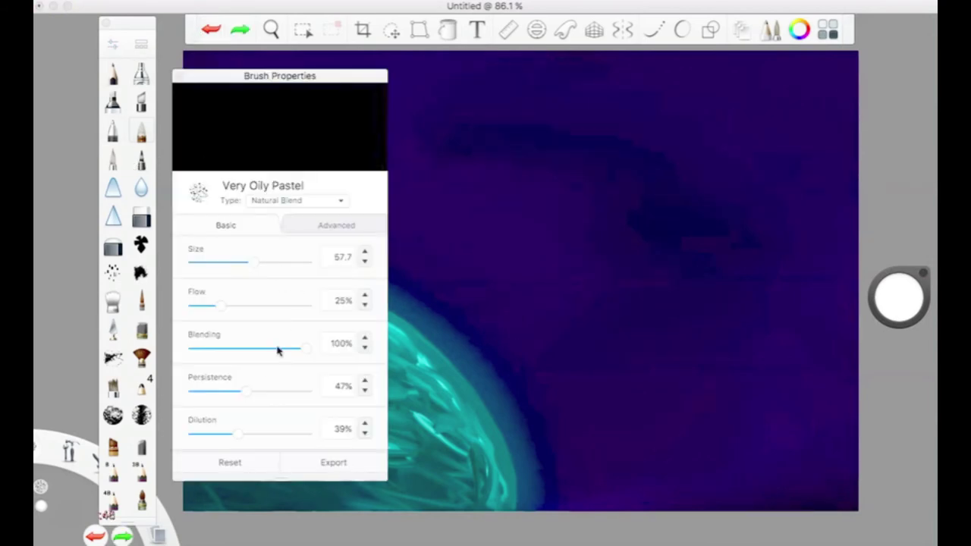
left_click(316, 224)
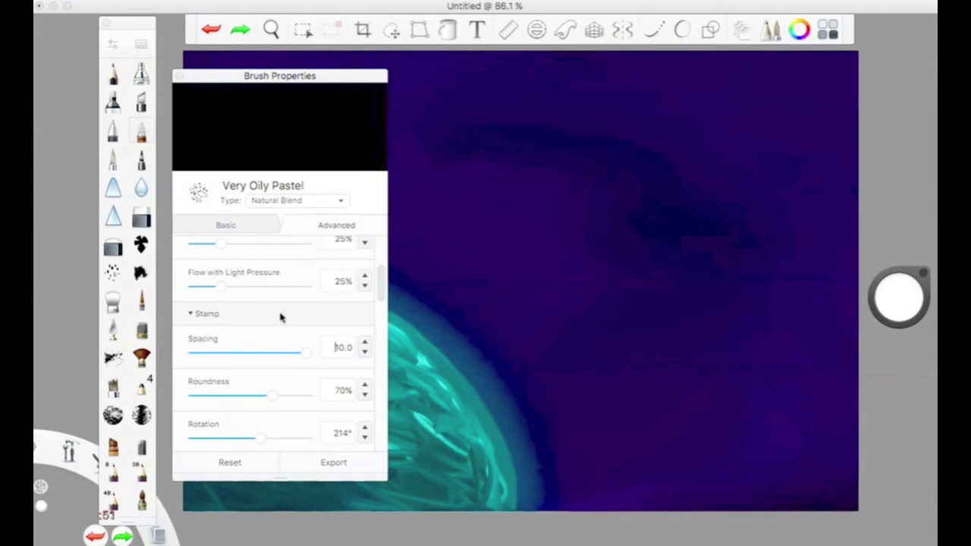
scroll(288, 327, "down", 5)
scroll(281, 334, "up", 3)
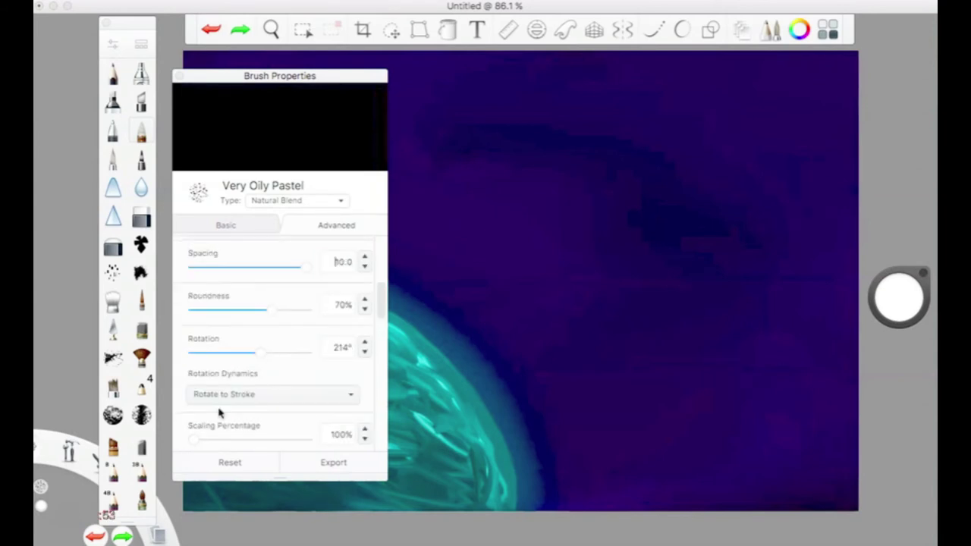
left_click(216, 396)
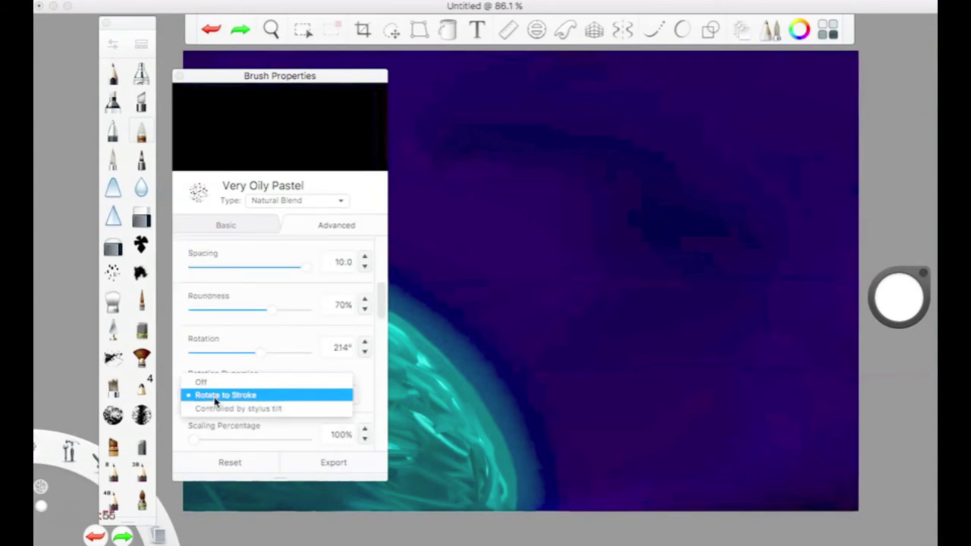
left_click(203, 381)
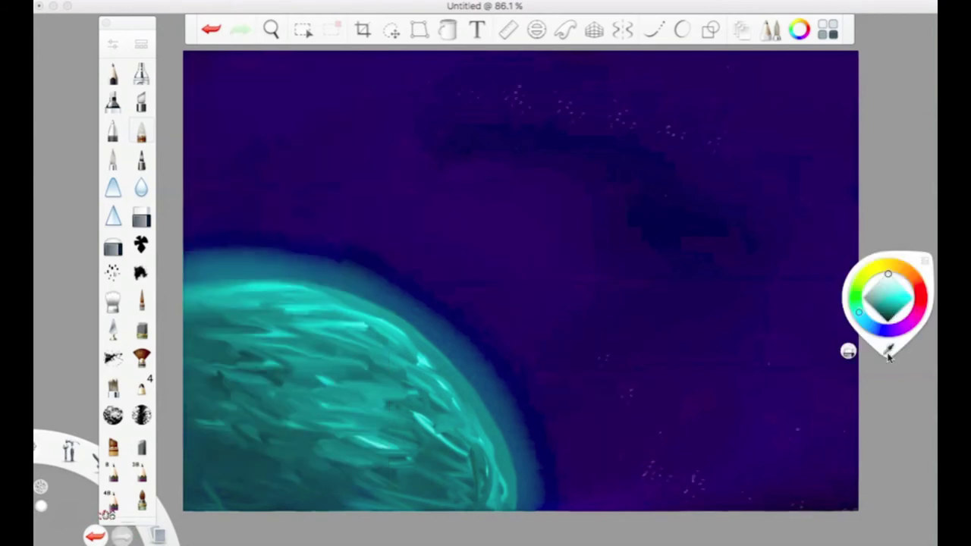
Step: Sample the sky's purple, darken it, dab texture across the sky above the planet, and undo the last dabs
left_click(888, 351)
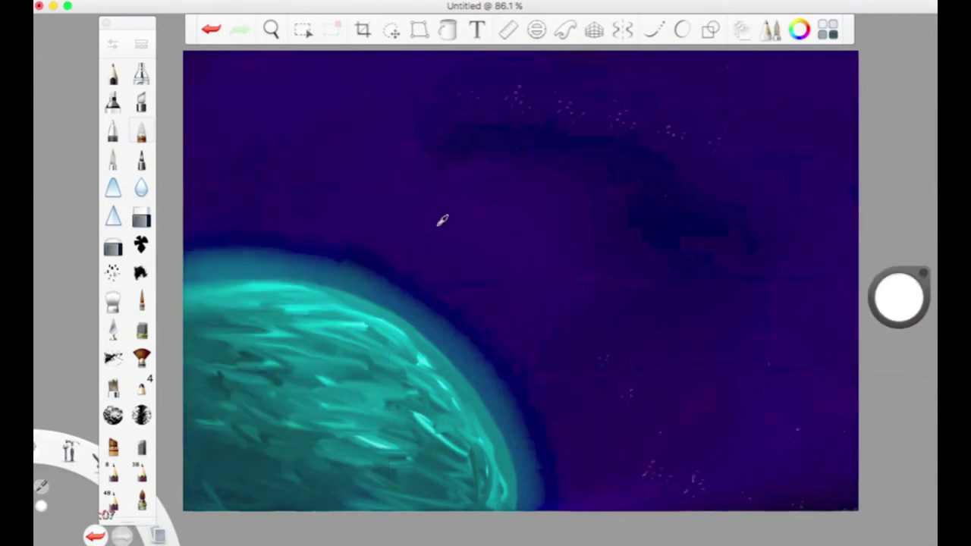
left_click(457, 228)
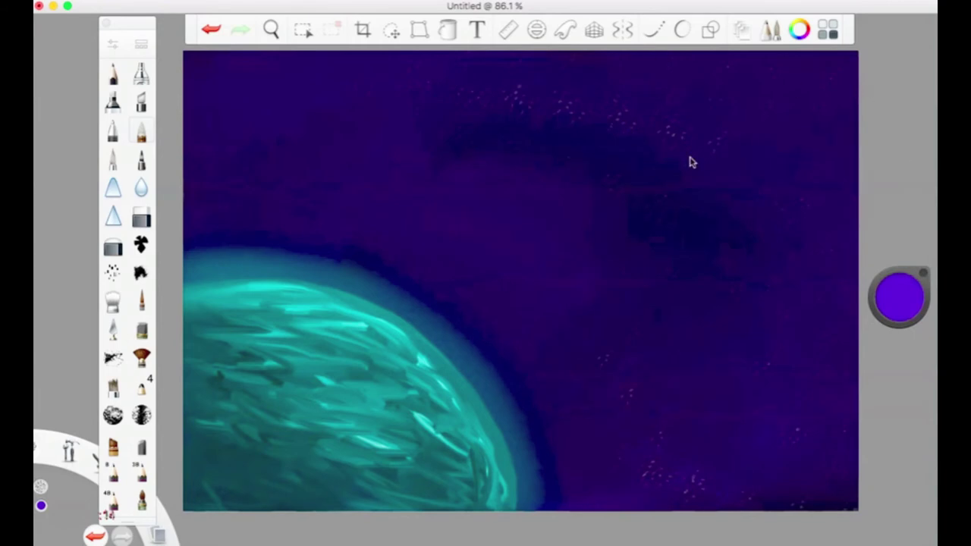
left_click_drag(899, 300, 905, 365)
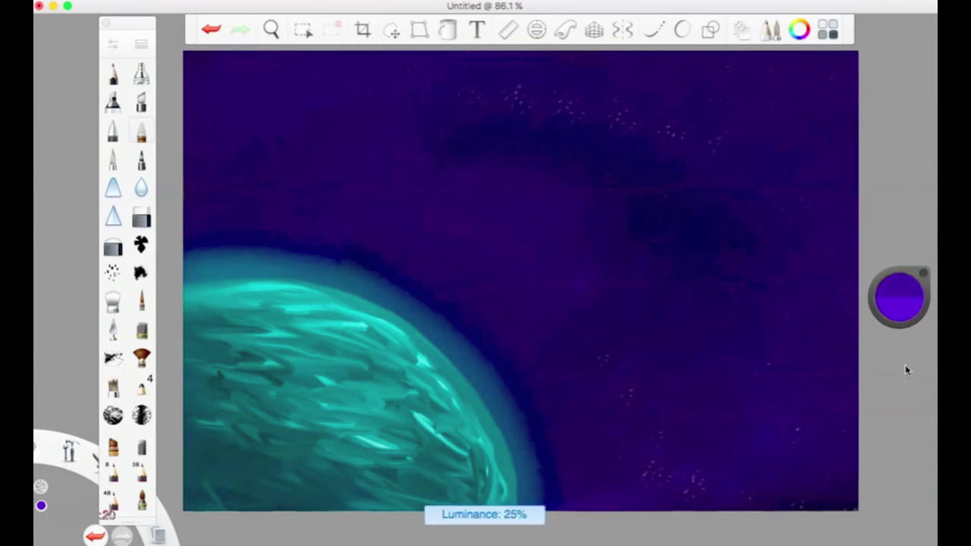
left_click_drag(333, 259, 290, 264)
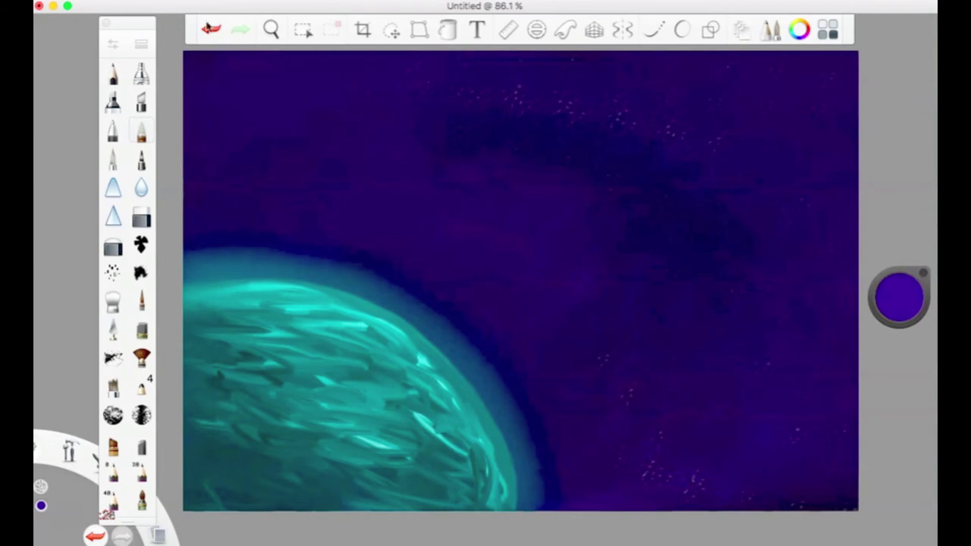
left_click(210, 27)
Step: Choose a near-black blue, set the brush flow to 81%, and dab dark texture over the white specks in the upper and lower-right sky
left_click(899, 297)
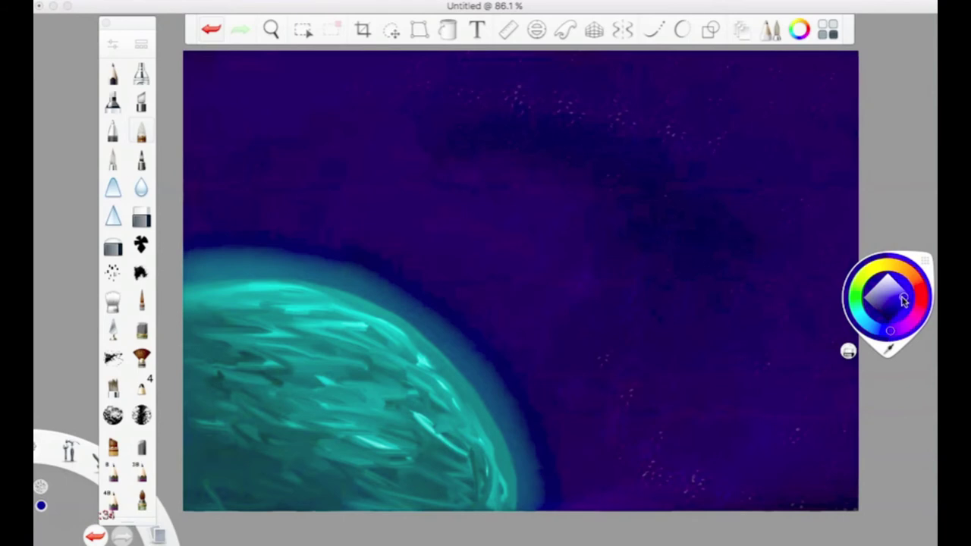
left_click(889, 325)
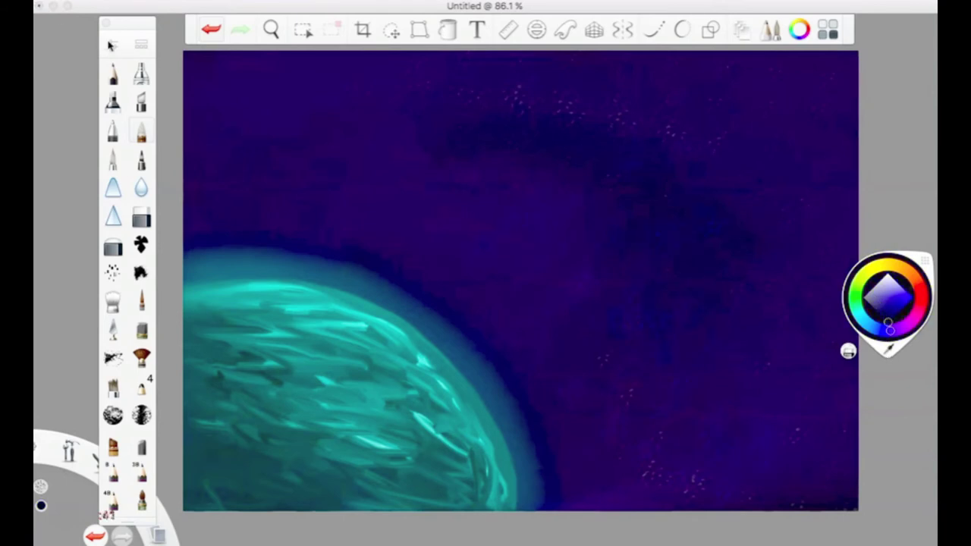
left_click(109, 43)
left_click(201, 221)
left_click_drag(237, 302, 284, 304)
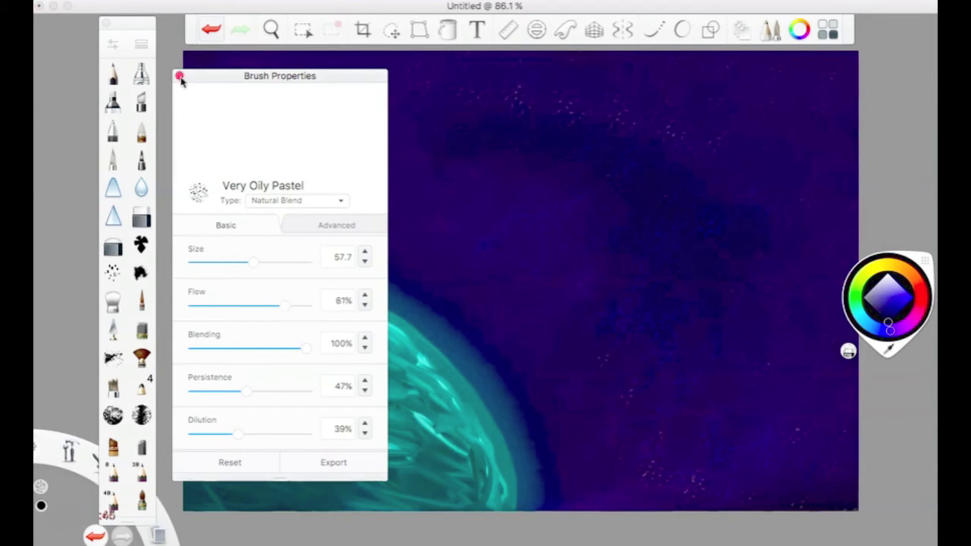
left_click(179, 77)
left_click_drag(643, 478, 671, 462)
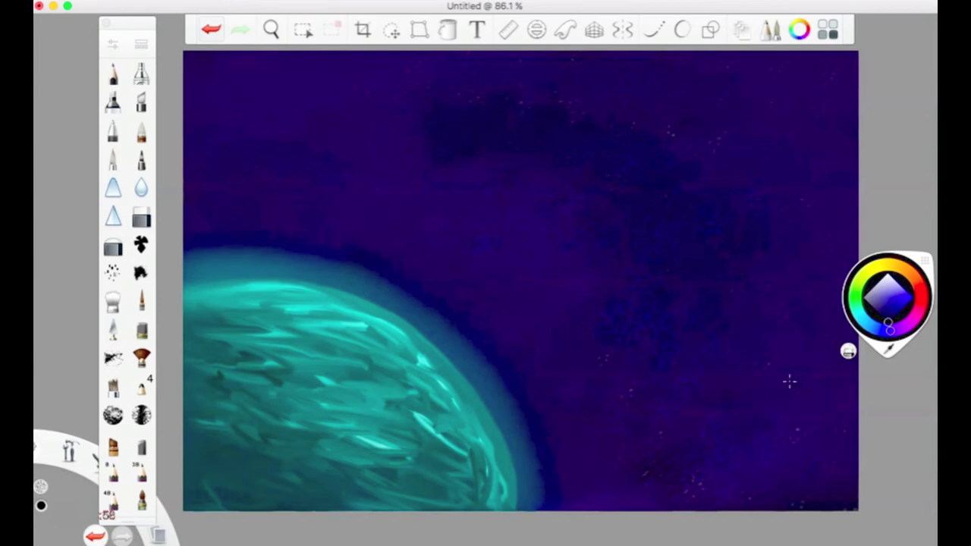
key("]")
Step: Browse the brush library and choose the Paint Splatter 4 brush from the Splatter set
left_click(141, 43)
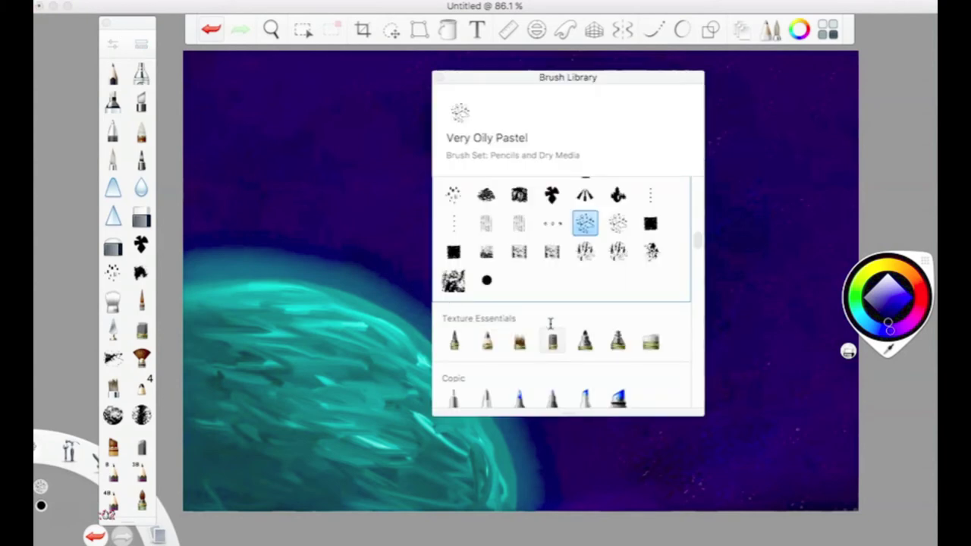
left_click(609, 232)
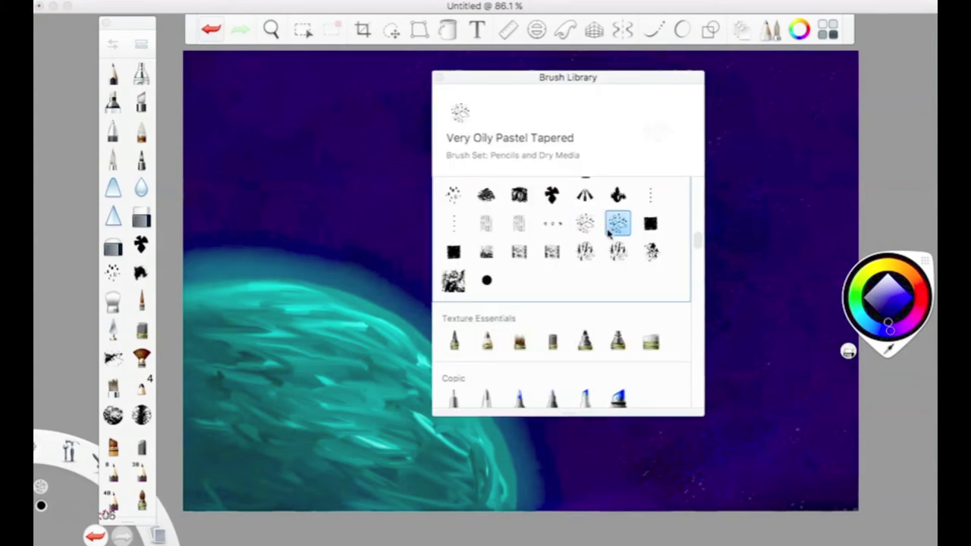
left_click(455, 227)
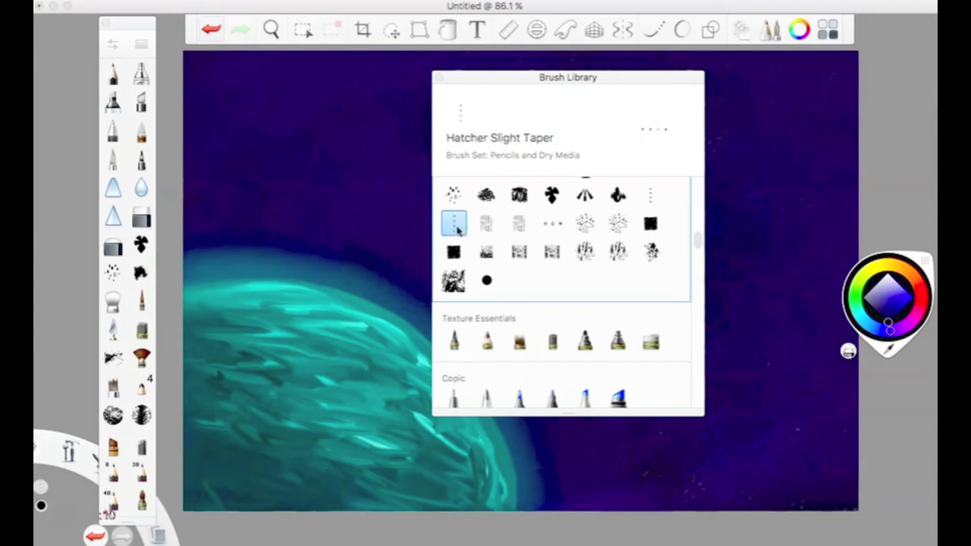
left_click(459, 195)
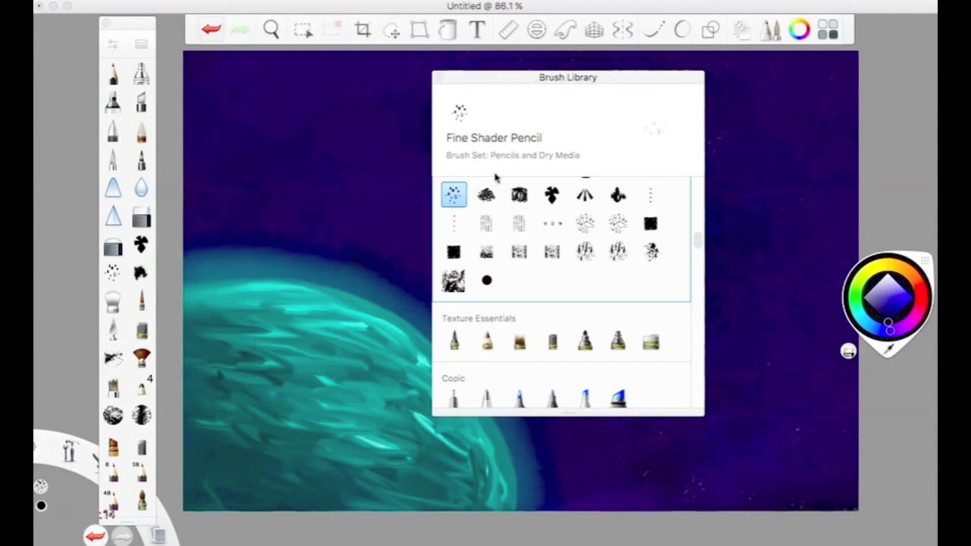
scroll(569, 257, "down", 4)
scroll(569, 256, "down", 8)
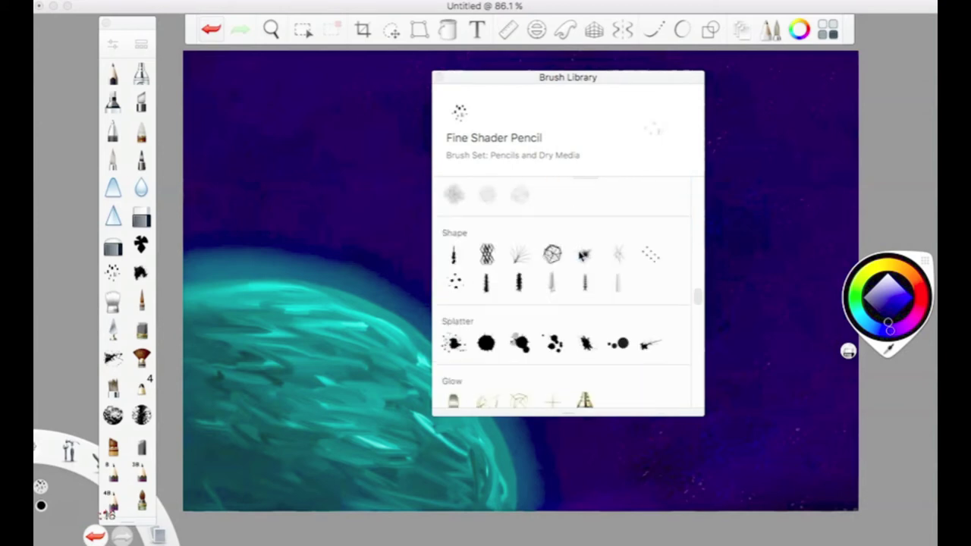
left_click(553, 343)
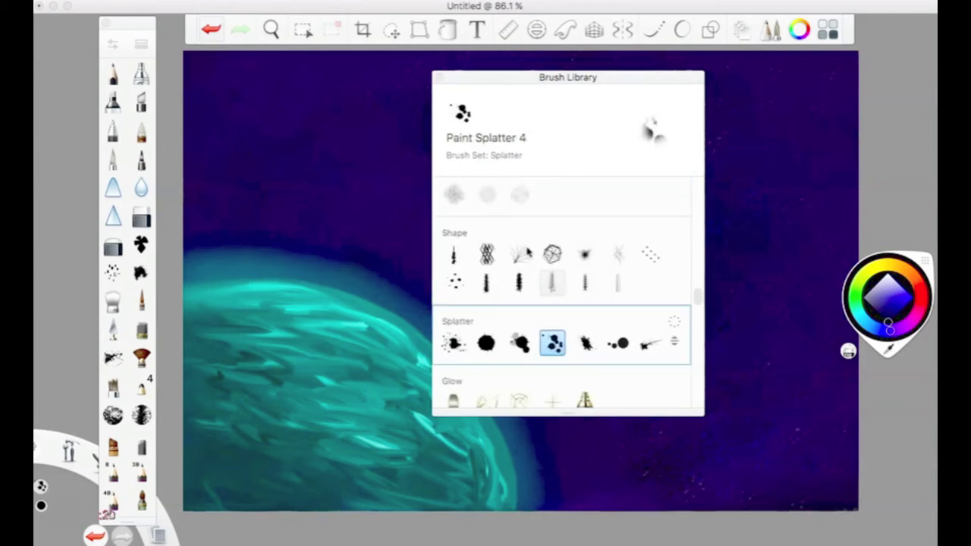
left_click(439, 77)
Step: Set the Paint Splatter 4 brush's stamp spacing to 10.0 and raise its opacity
left_click(114, 47)
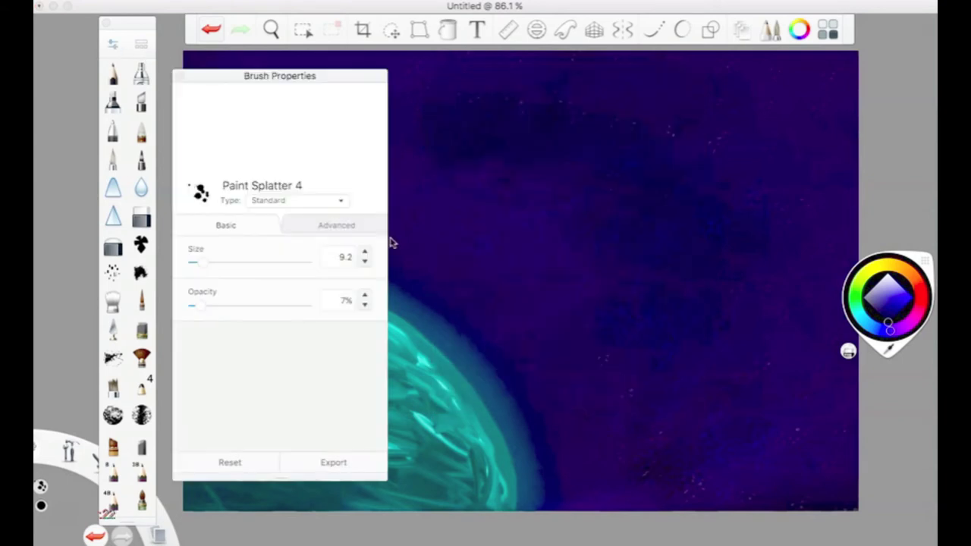
left_click(339, 227)
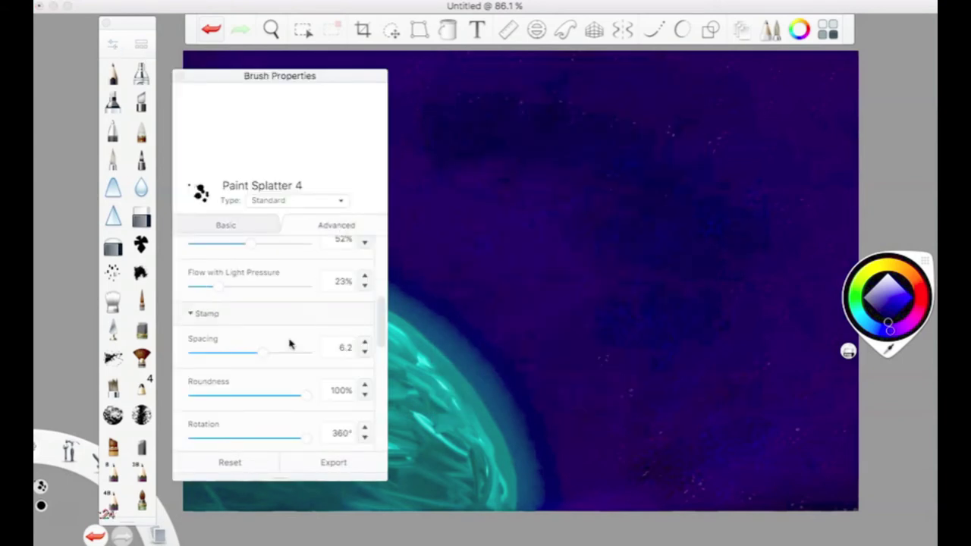
scroll(288, 345, "down", 3)
scroll(287, 346, "up", 3)
scroll(266, 344, "down", 5)
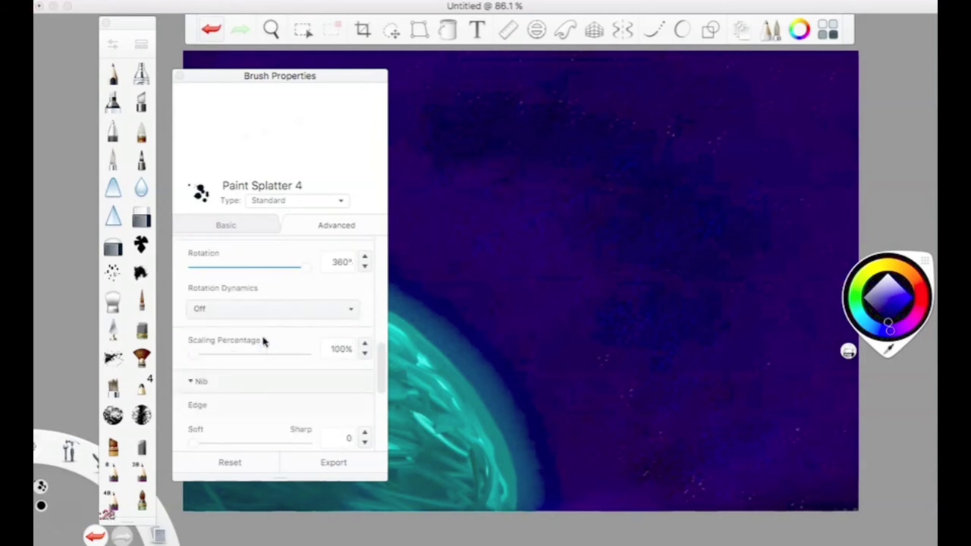
scroll(227, 349, "up", 4)
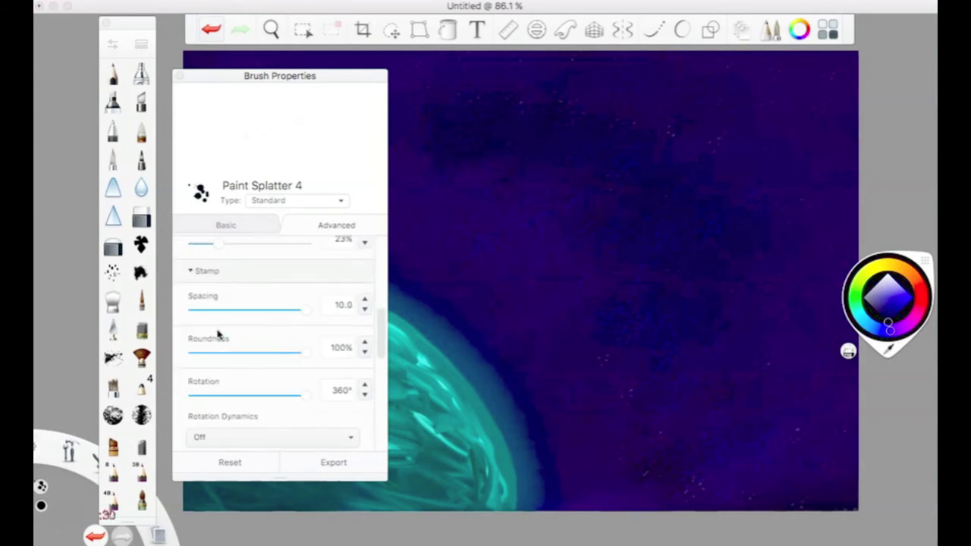
left_click(232, 221)
left_click_drag(208, 310, 377, 316)
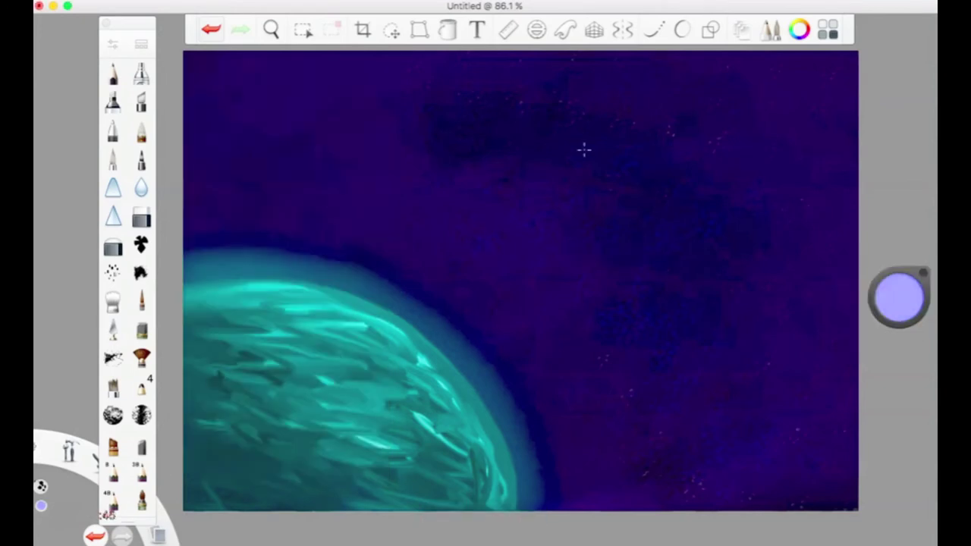
Step: Set the splatter brush's opacity to 64% and scatter small light lavender stars across the sky
left_click(112, 44)
left_click(265, 305)
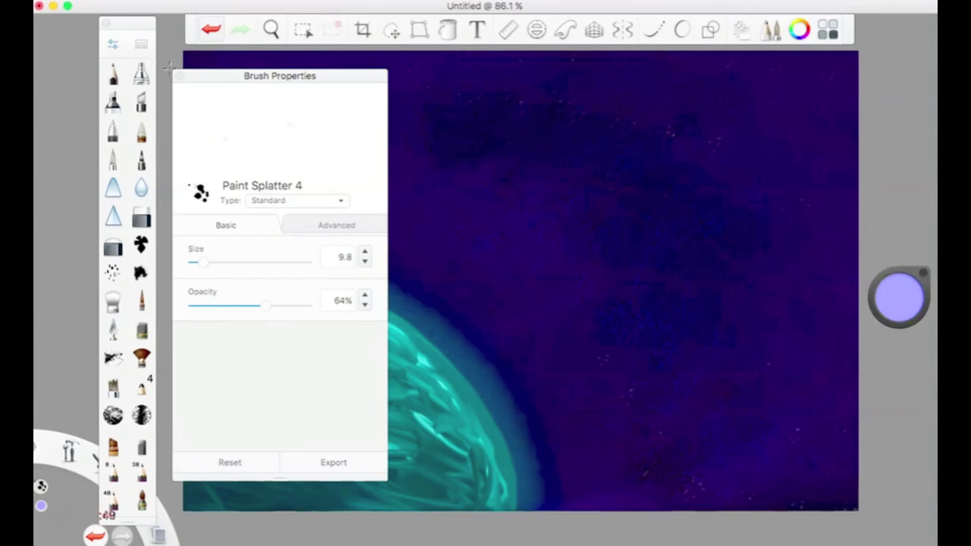
left_click_drag(542, 214, 639, 336)
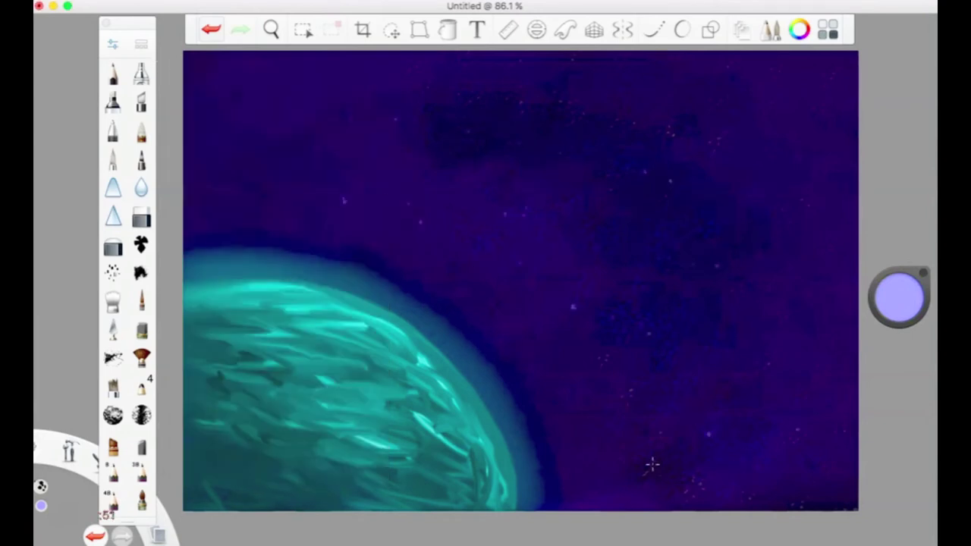
left_click_drag(734, 65, 813, 210)
Step: Lighten the paint colour to white and scatter brighter stars across the upper sky and beside the planet
left_click_drag(899, 311, 901, 205)
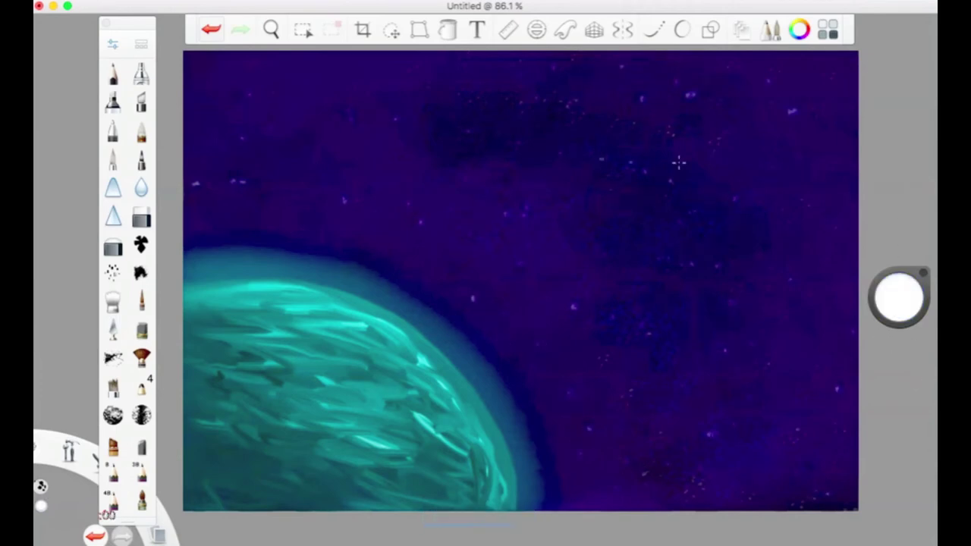
mouse_move(678, 162)
left_mouse_down()
mouse_move(702, 311)
mouse_move(583, 433)
left_mouse_up()
mouse_move(203, 189)
left_mouse_down()
mouse_move(333, 82)
mouse_move(453, 57)
left_mouse_up()
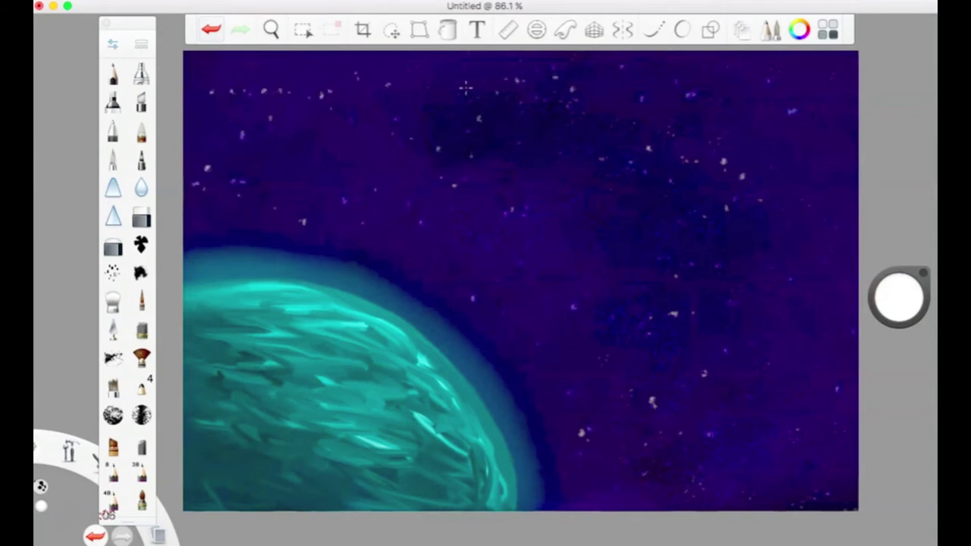
Step: Switch to the Small Rigger brush with a pale lavender colour and reduce its size slightly
left_click(141, 301)
left_click(896, 284)
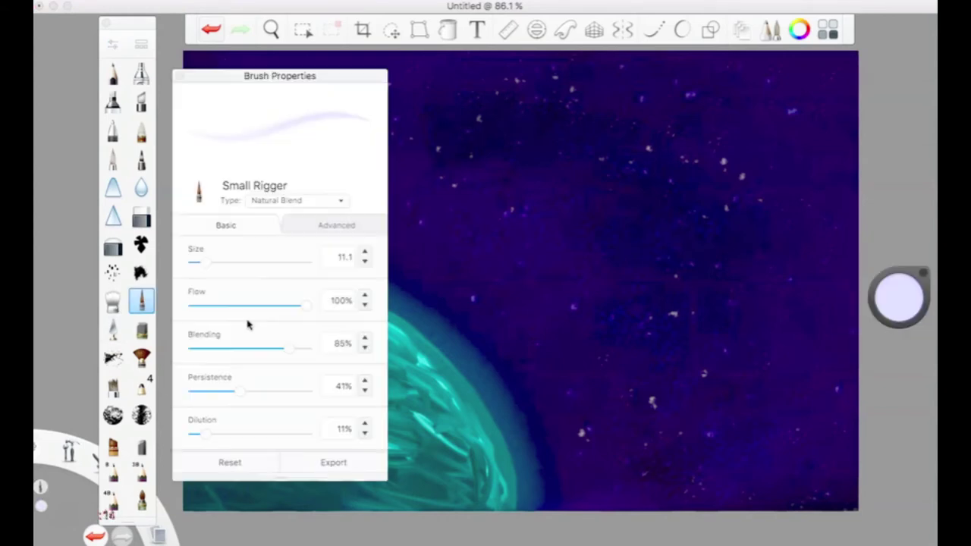
left_click_drag(204, 262, 201, 266)
left_click_drag(199, 265, 201, 266)
left_click(179, 76)
Step: Undo a wavy trail painted near the sky's right edge and paint a curved comet-like streak in the upper sky
left_click_drag(817, 146, 844, 100)
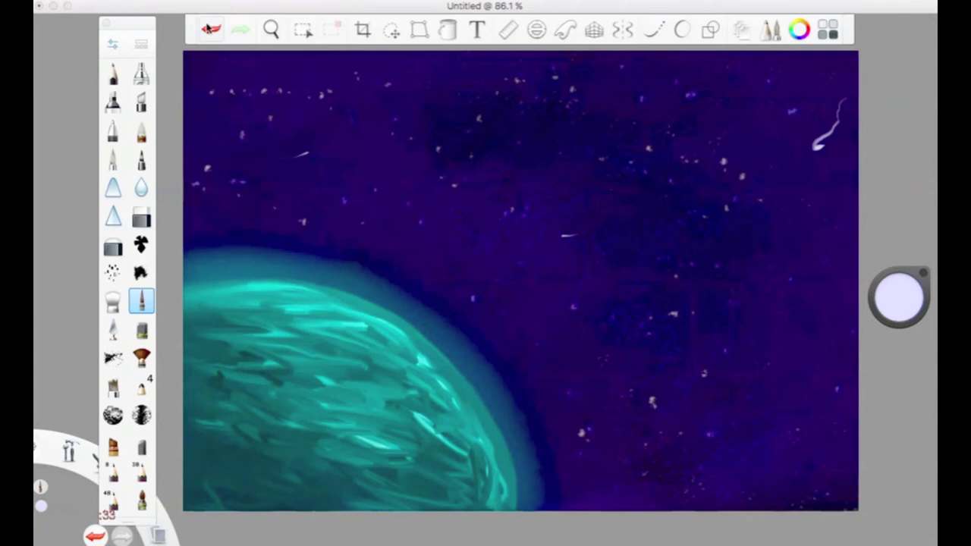
left_click(210, 29)
mouse_move(428, 115)
left_mouse_down()
mouse_move(451, 113)
mouse_move(482, 87)
left_mouse_up()
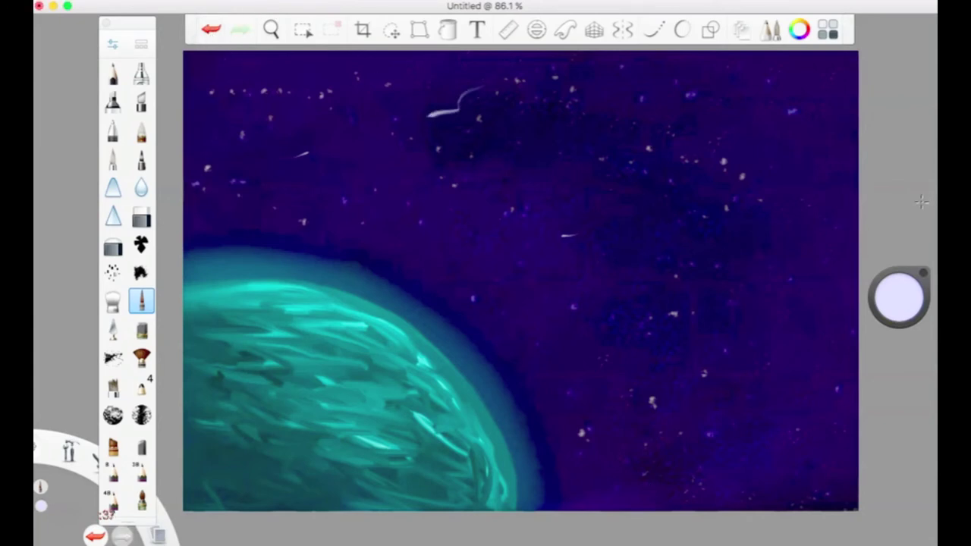
Step: Change the paint colour to a yellow hue and lighten it to pale cream
left_click(914, 275)
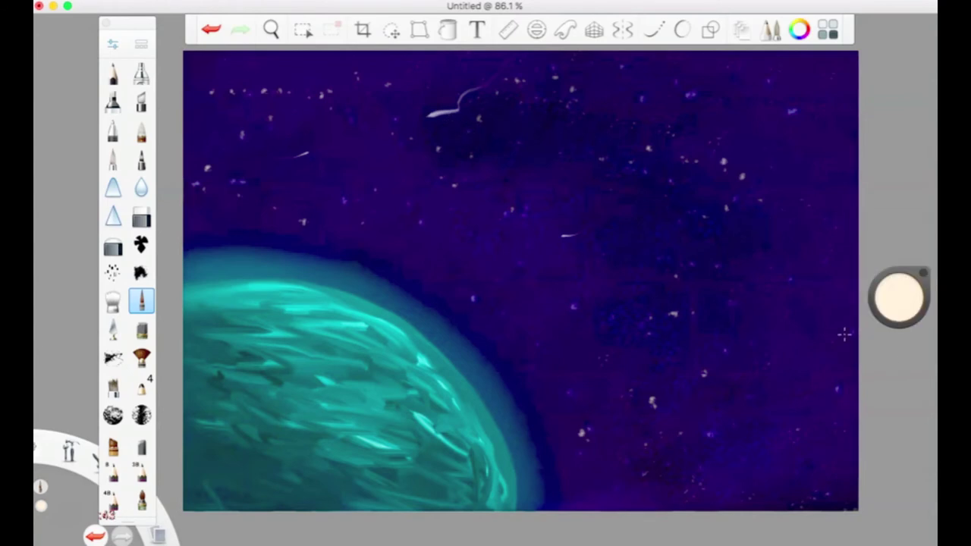
left_click(892, 303)
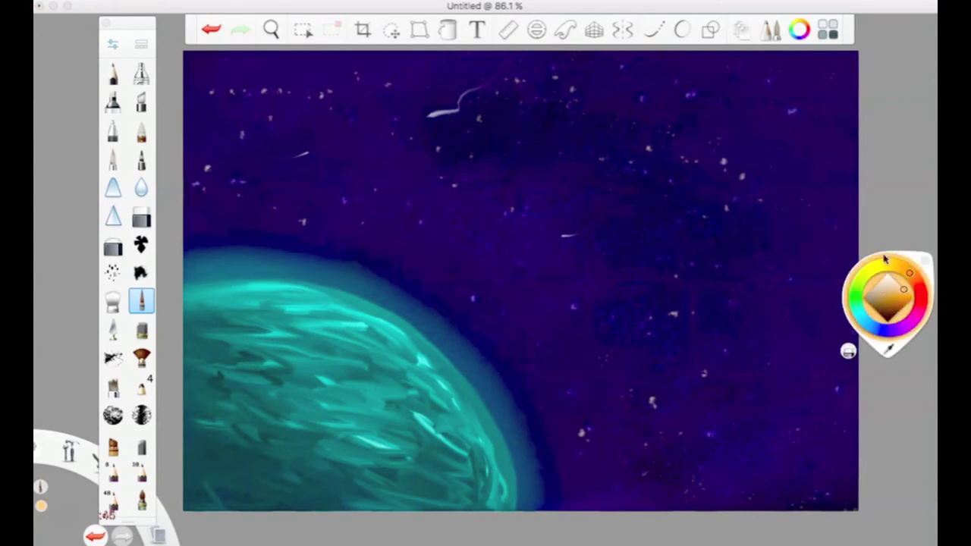
left_click(895, 268)
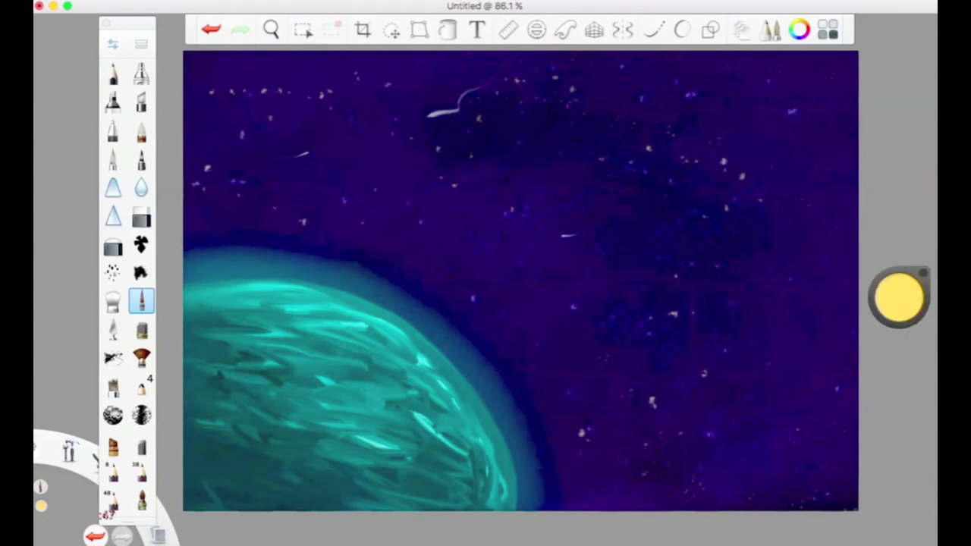
left_click_drag(896, 293, 889, 193)
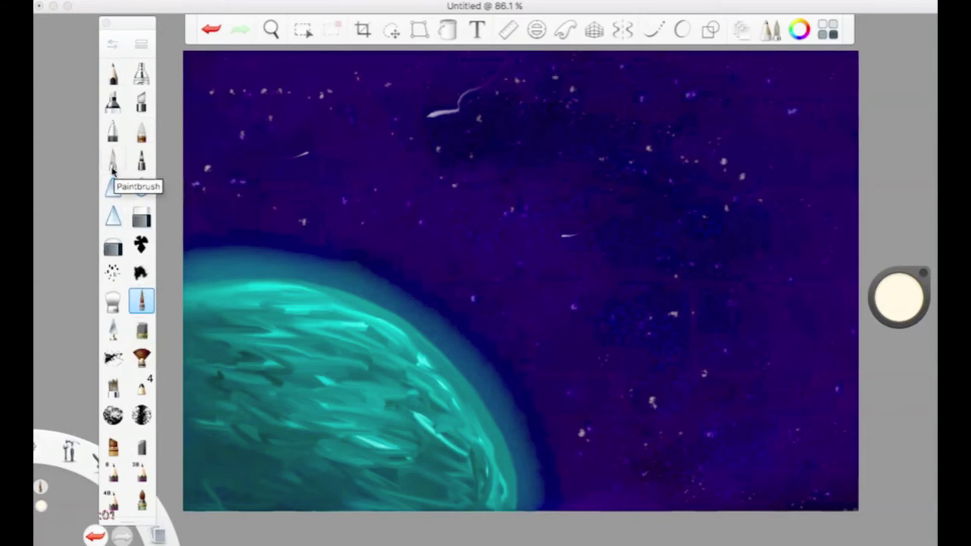
Step: Set the Paintbrush size to 53.8 and paint a round pale-cream moon in the upper sky below the comet-like streak
left_click(113, 159)
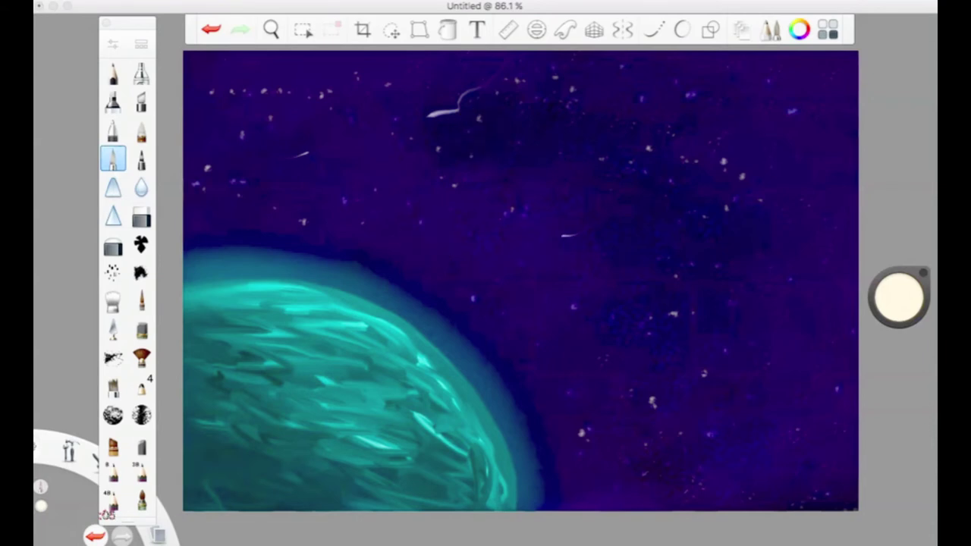
left_click(113, 44)
mouse_move(235, 271)
left_mouse_down()
mouse_move(258, 269)
mouse_move(251, 263)
left_mouse_up()
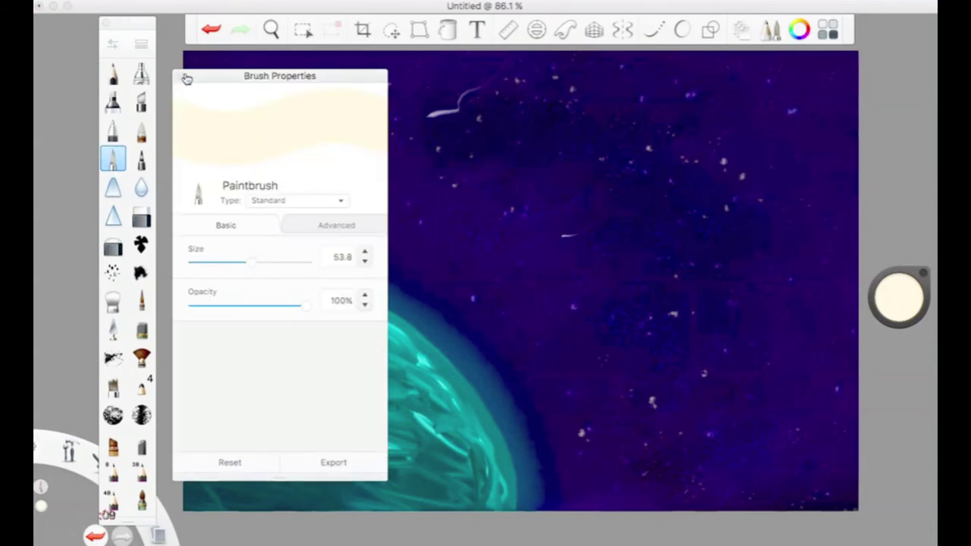
left_click(184, 76)
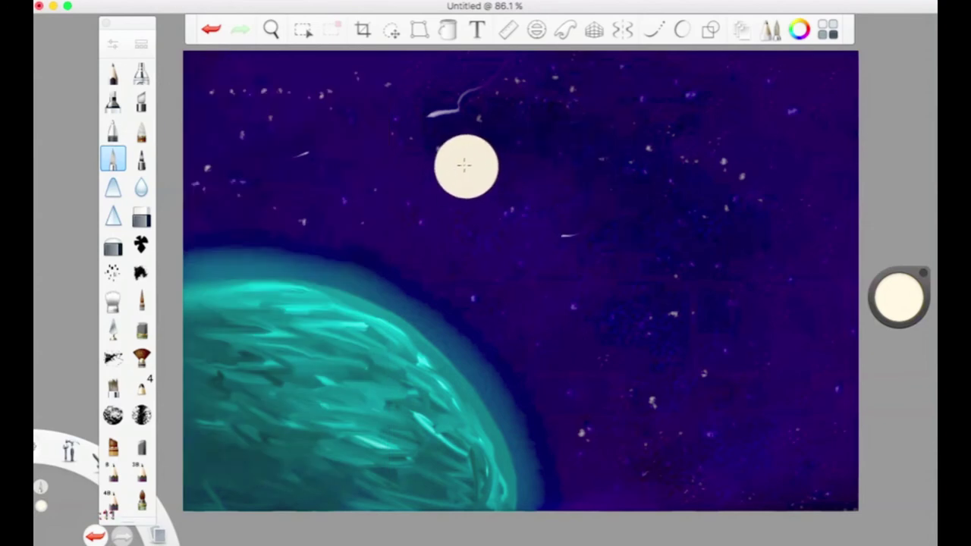
left_click(472, 163)
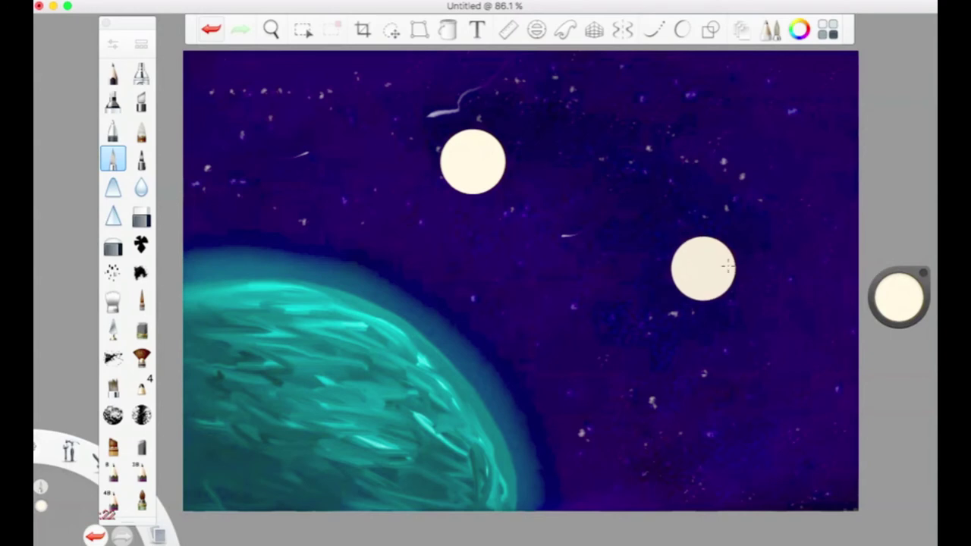
Step: Soften the edge of the moon with the Smudge Round Bristle Brush at size 65.4
left_click(114, 301)
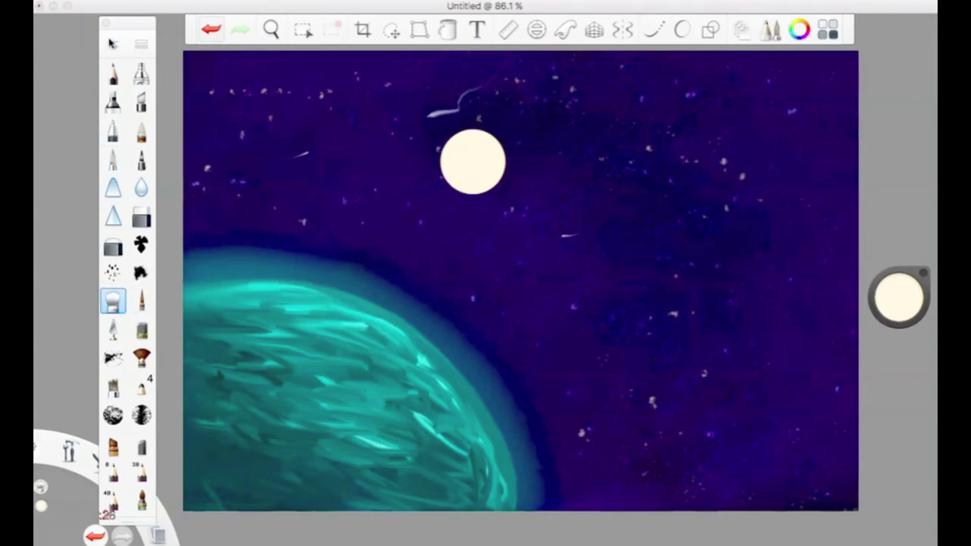
left_click(112, 43)
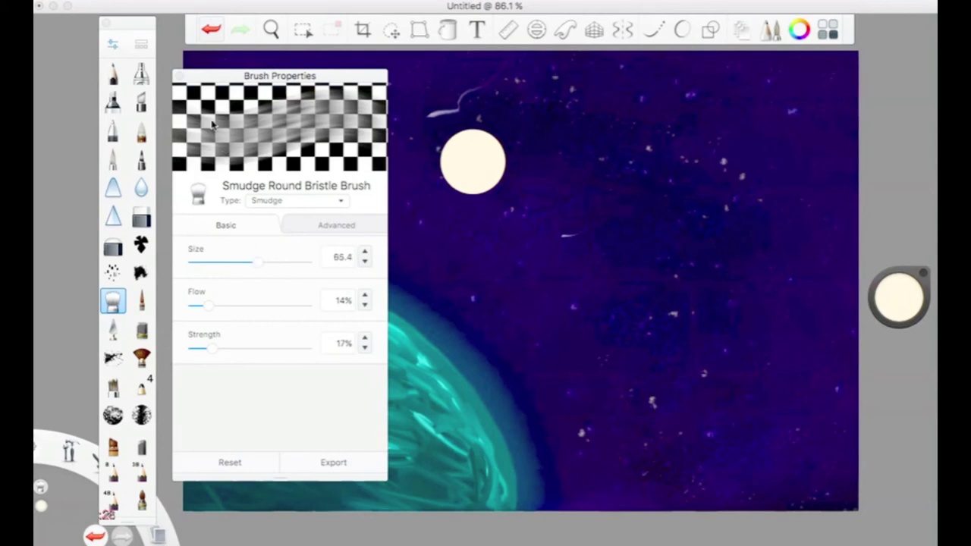
left_click(180, 76)
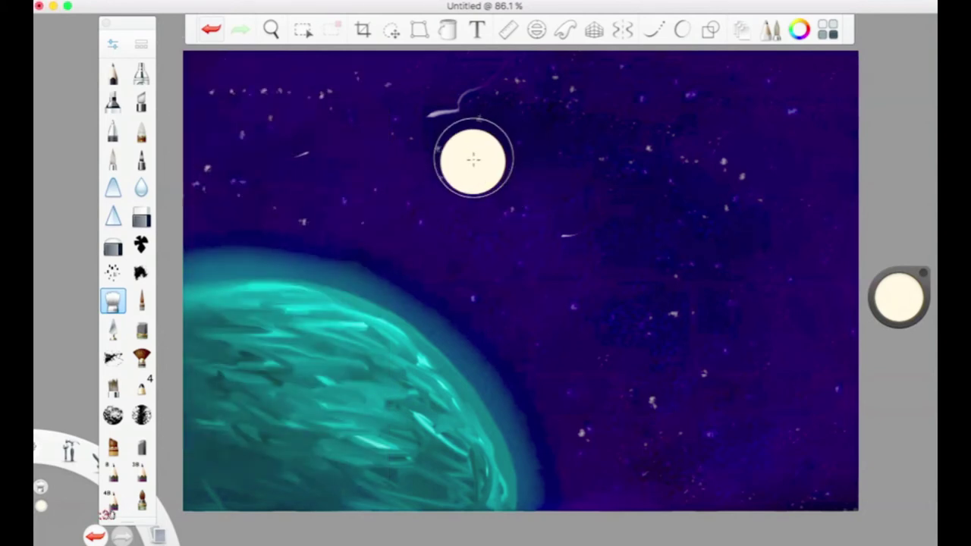
left_click_drag(472, 159, 470, 160)
Step: Lighten the paint colour to white and brighten the moon's centre with an enlarged Small Rigger brush
left_click_drag(900, 296, 908, 210)
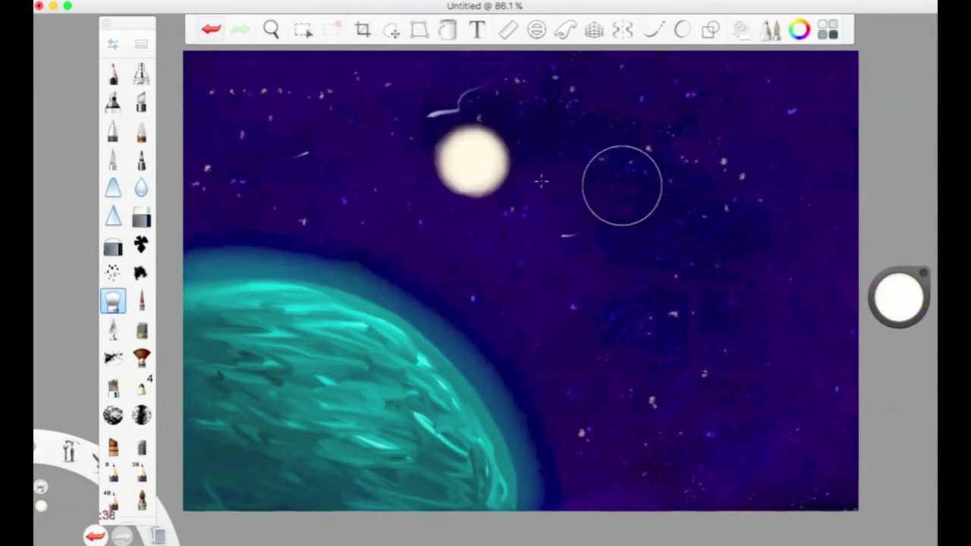
double_click(141, 72)
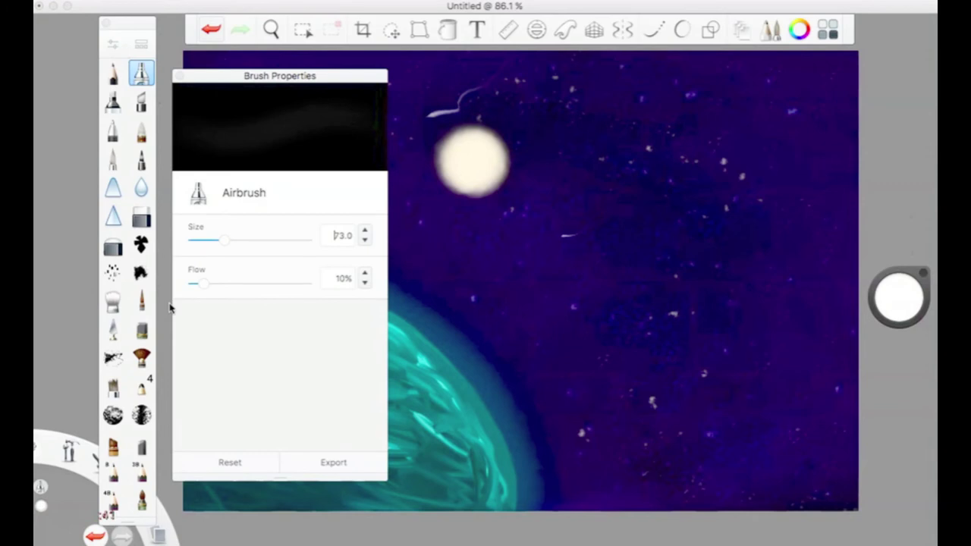
left_click(140, 302)
left_click_drag(196, 261, 217, 262)
left_click(179, 77)
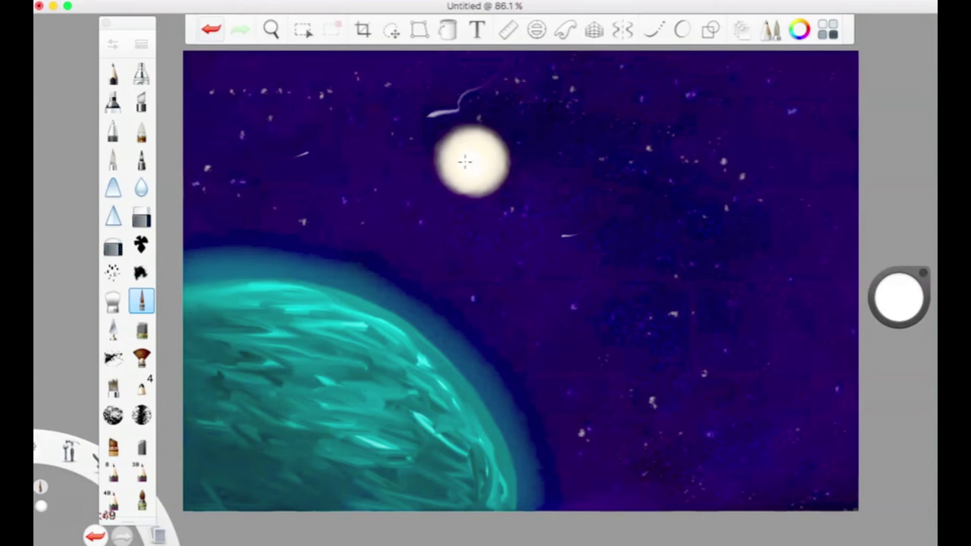
Step: Add a white highlight to the moon's centre with a smaller Paintbrush and smudge it into the disc
double_click(112, 159)
left_click(225, 263)
left_click(179, 77)
double_click(112, 301)
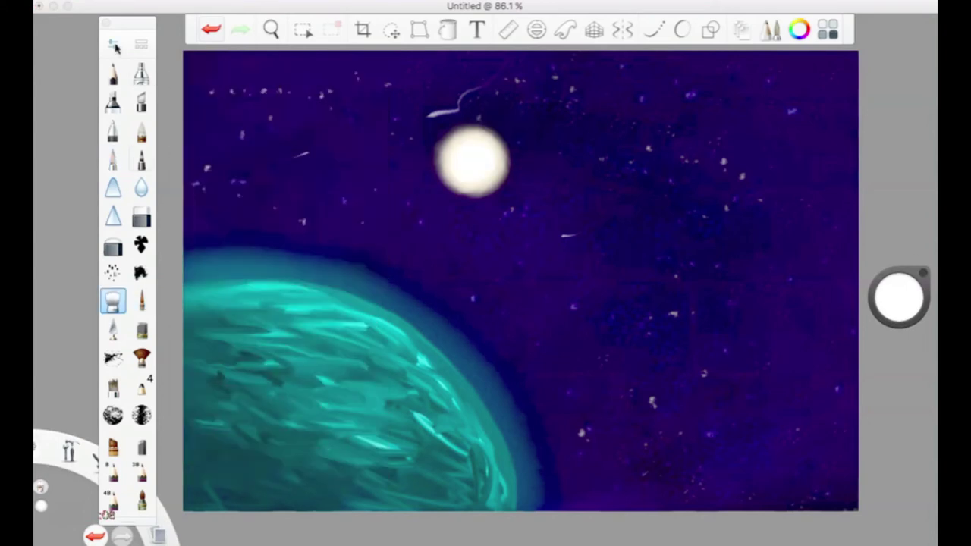
left_click(176, 78)
Step: Set the Airbrush size to 93.6 and spray a soft white glow around the moon
double_click(141, 72)
left_click(230, 241)
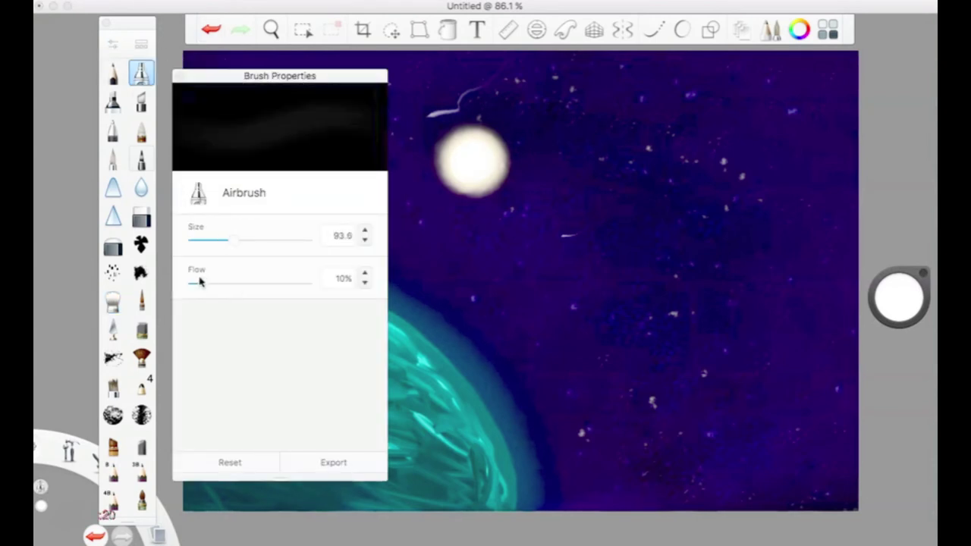
left_click(180, 77)
left_click(472, 160)
left_click(466, 178)
Step: Change the paint colour to soft yellow, dab it on the moon's centre and blend it with the Smudge Round Bristle Brush at size 28.6
left_click(900, 308)
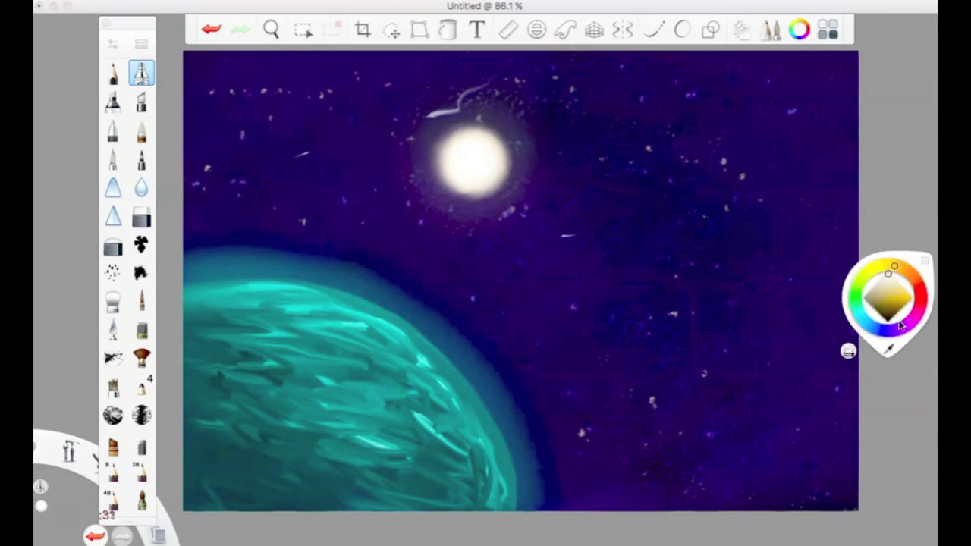
left_click(902, 285)
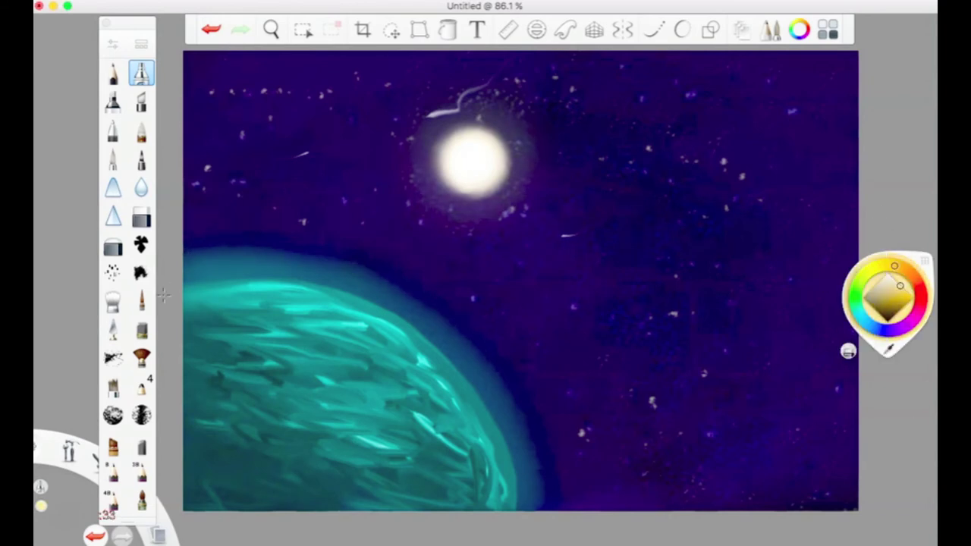
left_click(112, 300)
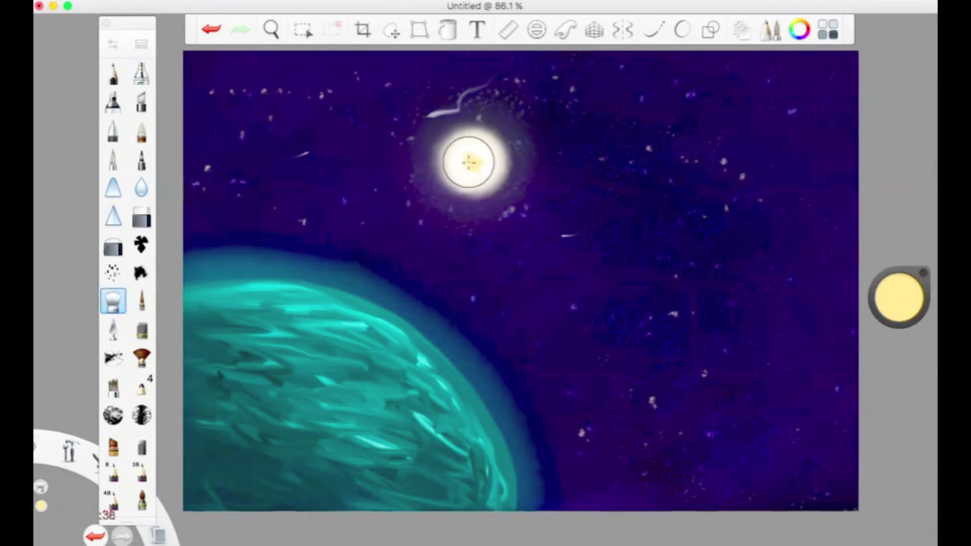
left_click(113, 44)
left_click(224, 272)
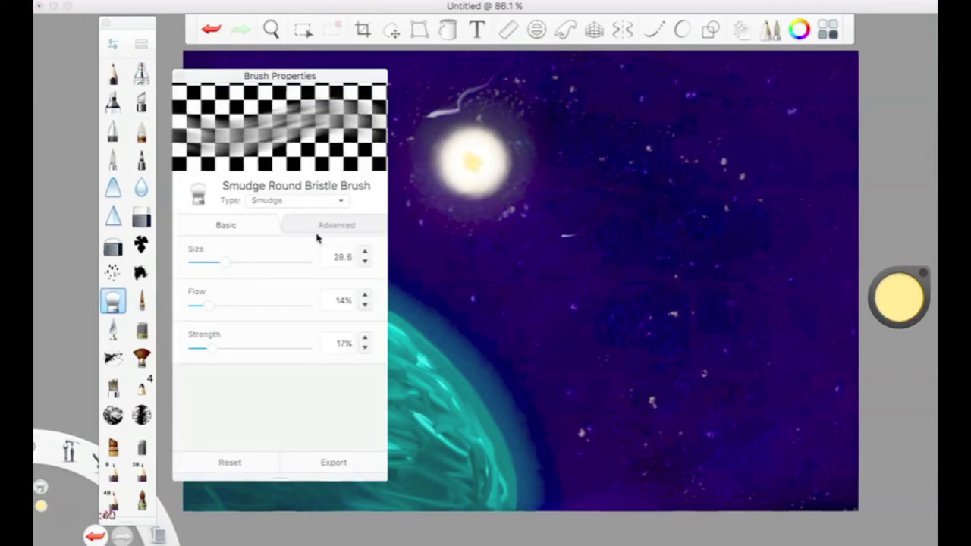
left_click_drag(461, 161, 478, 162)
Step: Lighten the paint colour to pale cream, touch up the moon with the Small Rigger brush and smudge the strokes smooth
left_click_drag(903, 304, 902, 232)
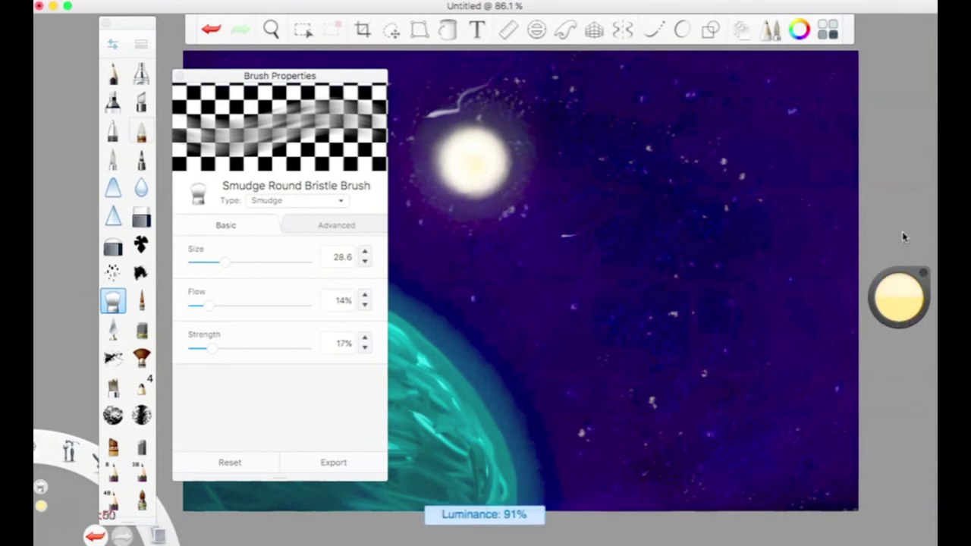
left_click(141, 300)
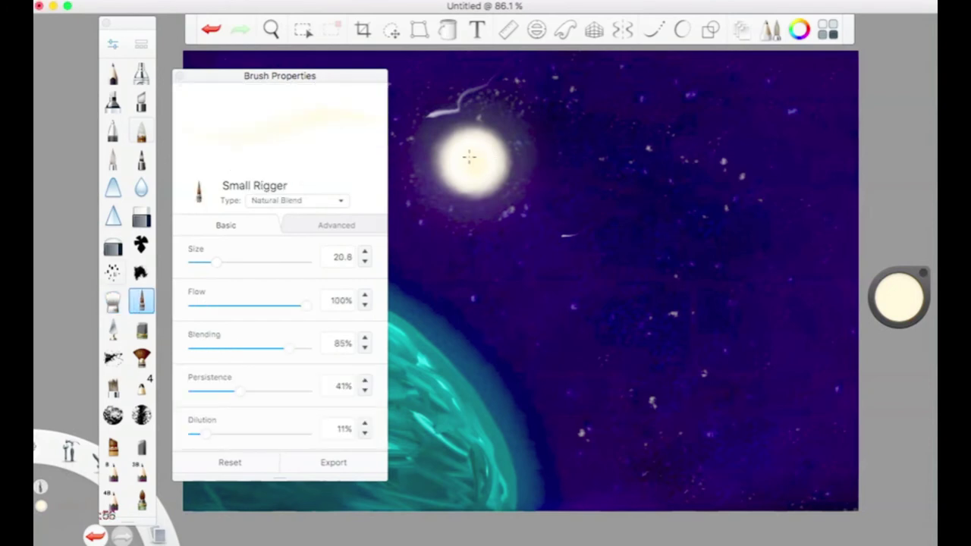
left_click(114, 303)
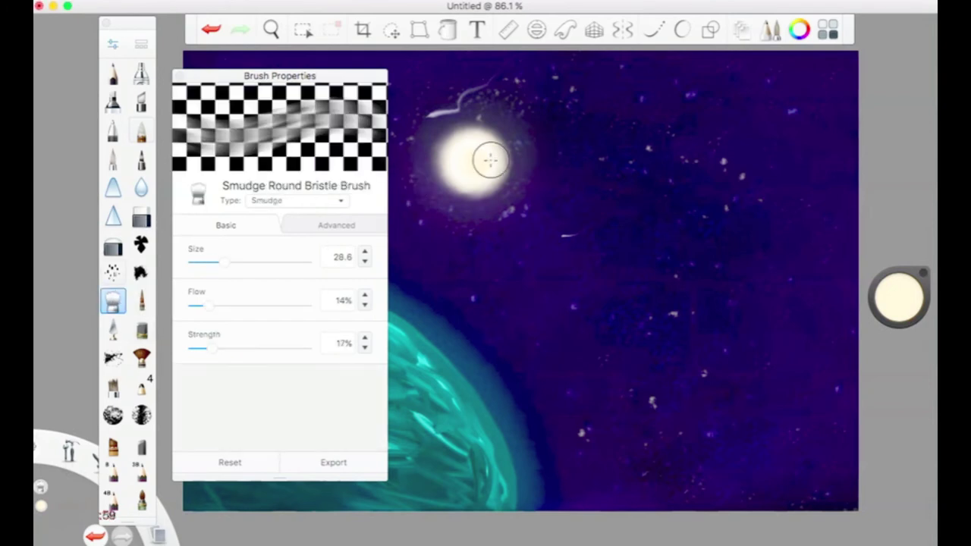
left_click(179, 77)
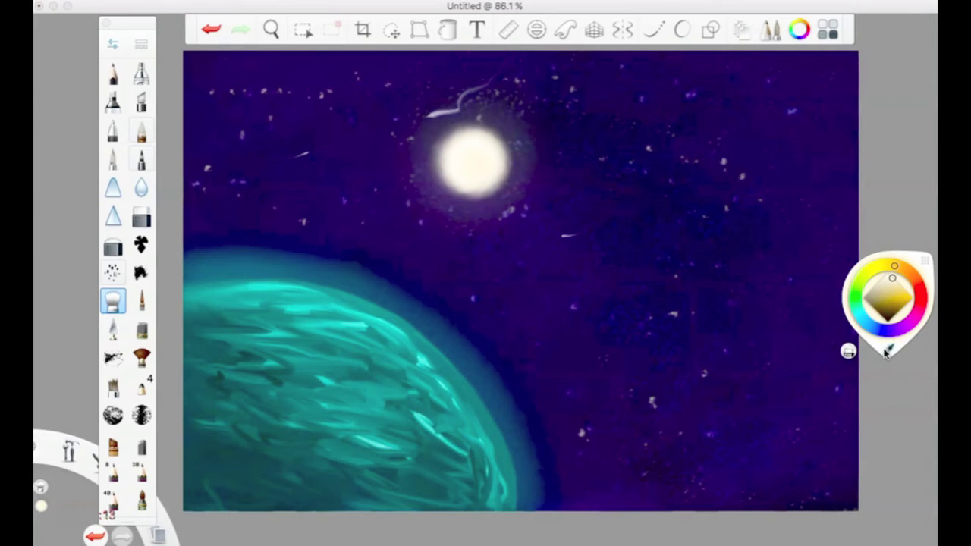
Step: Sample the dark navy beside the planet's glow and set the Small Rigger brush size to 11.7
left_click(524, 389, "alt")
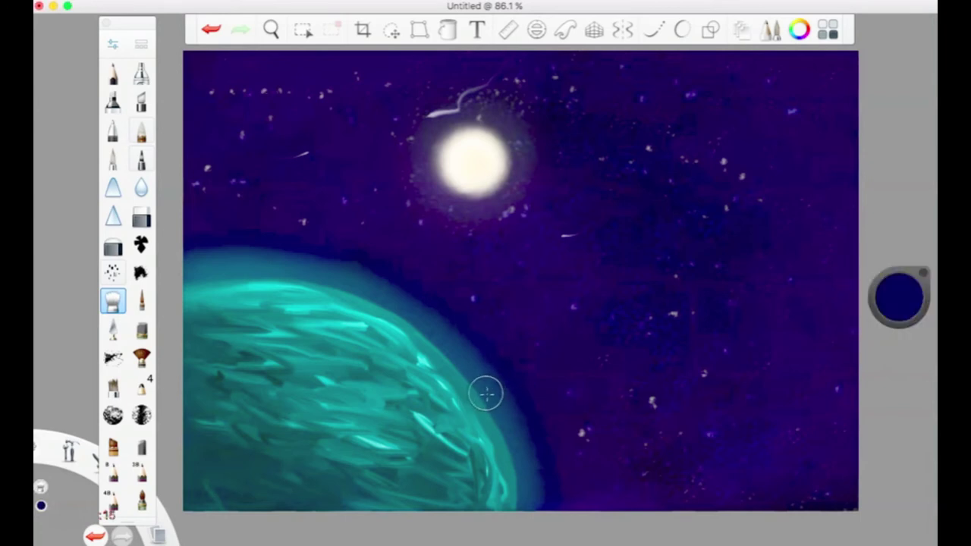
left_click(141, 301)
left_click(112, 45)
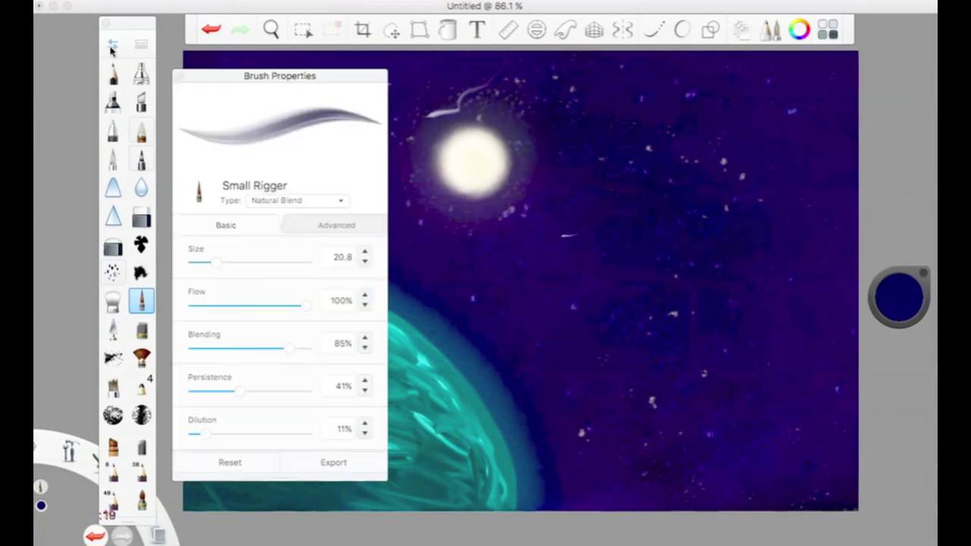
left_click(203, 259)
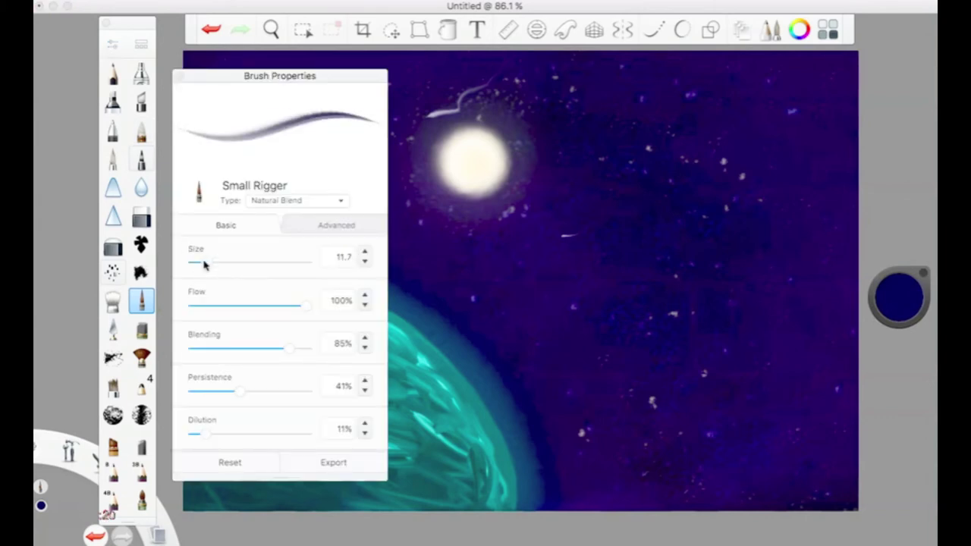
left_click(180, 78)
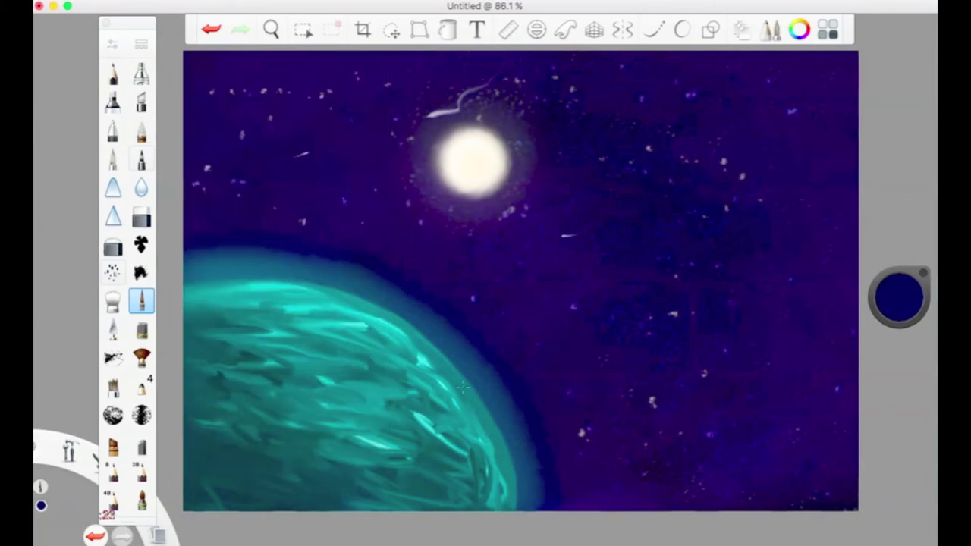
Step: Undo the first navy stroke and paint a small dark patch across the glow at the planet's upper-right edge
left_click_drag(465, 365, 487, 393)
key("super+z")
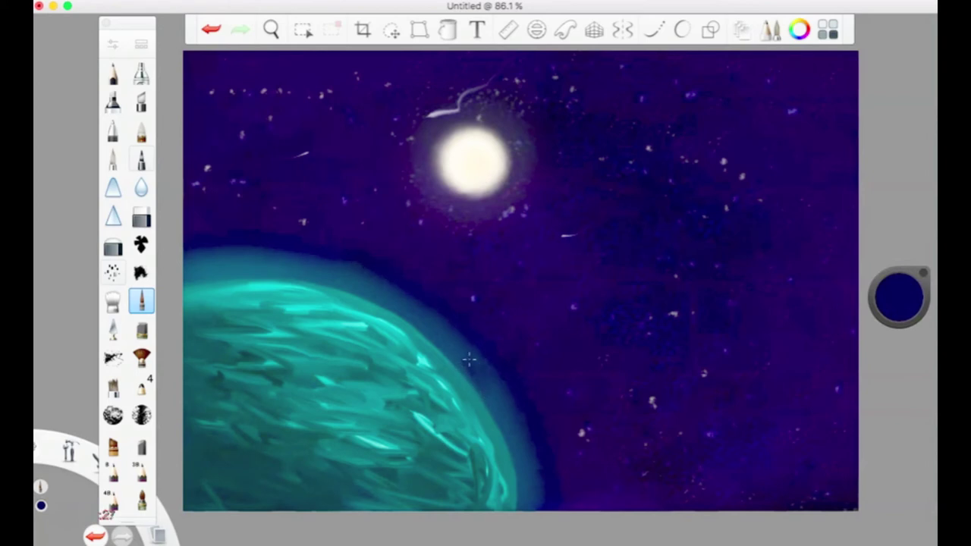
left_click_drag(466, 362, 499, 366)
left_click_drag(666, 356, 617, 398)
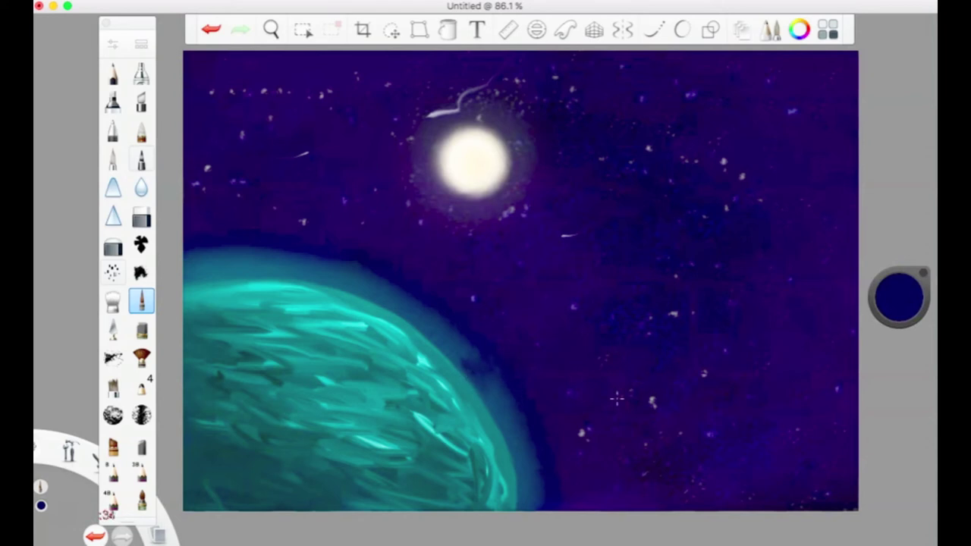
left_click_drag(818, 262, 841, 242)
mouse_move(478, 371)
left_mouse_down()
mouse_move(455, 360)
mouse_move(490, 354)
mouse_move(456, 361)
mouse_move(490, 372)
left_mouse_up()
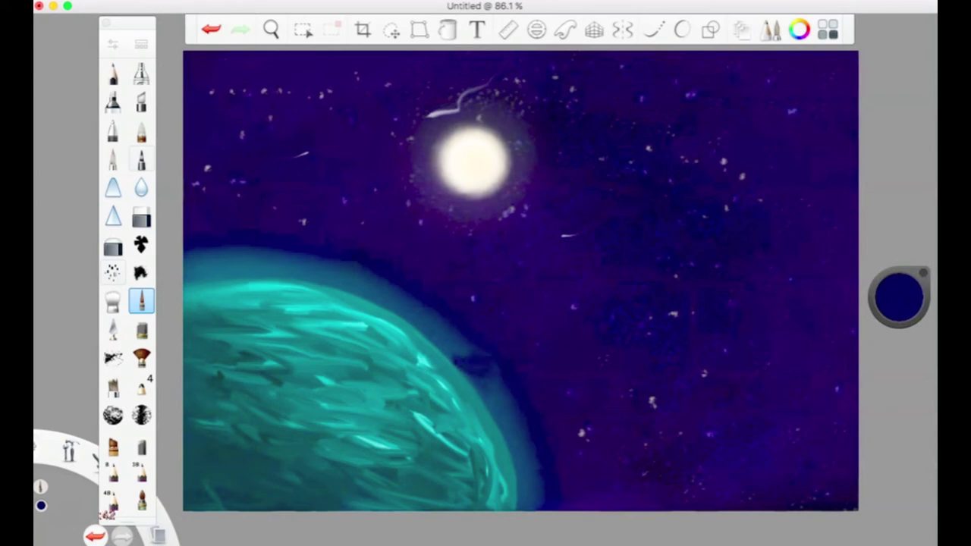
Step: Change the paint colour to light green, keeping the Small Rigger brush at size 11.7
left_click(909, 311)
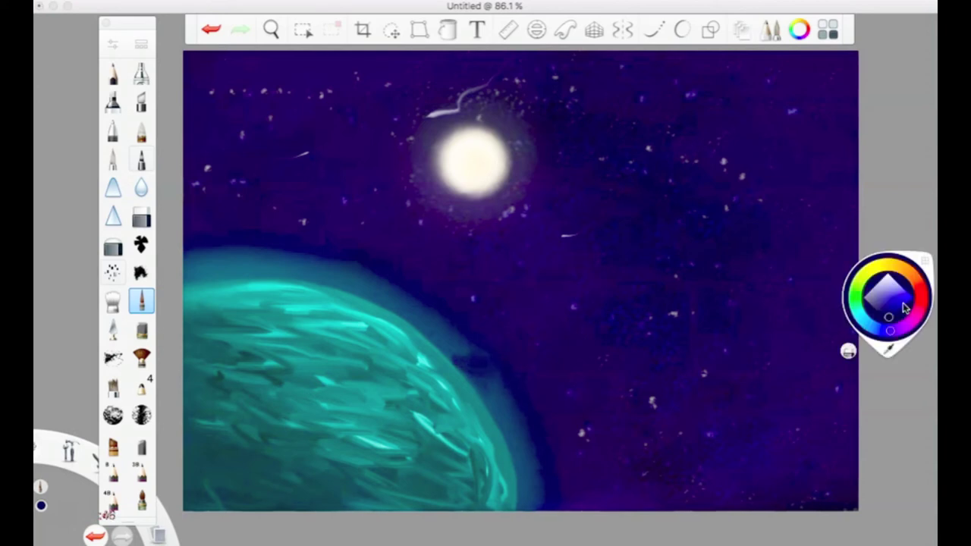
left_click(857, 296)
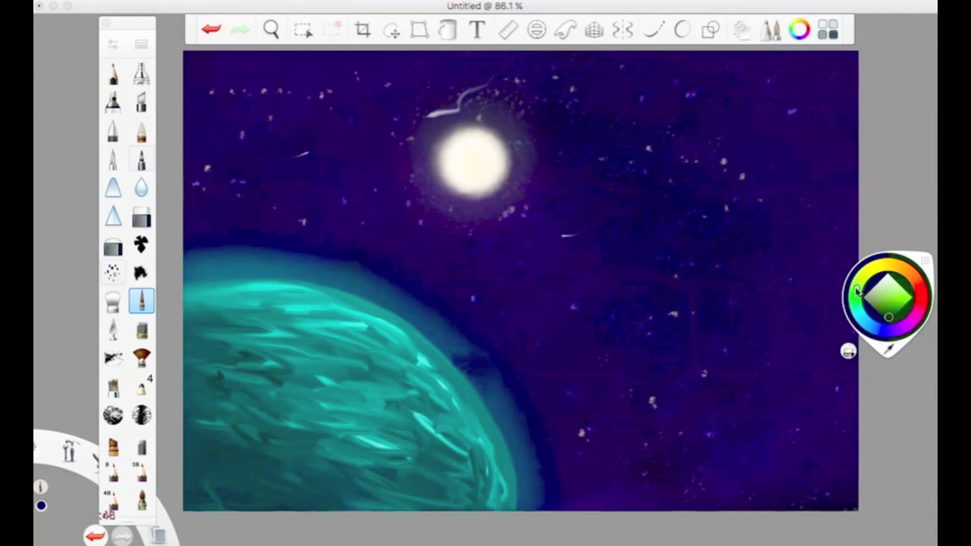
left_click(112, 44)
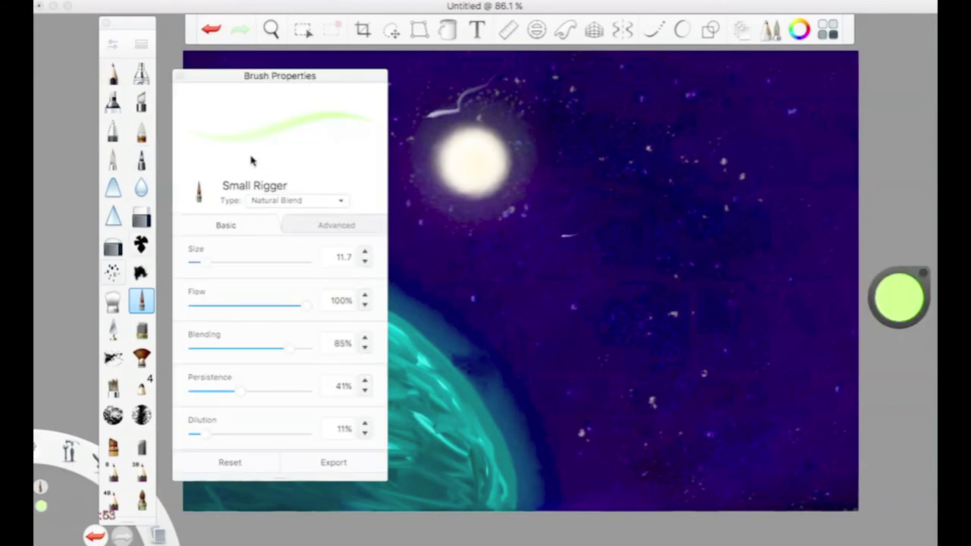
left_click(113, 46)
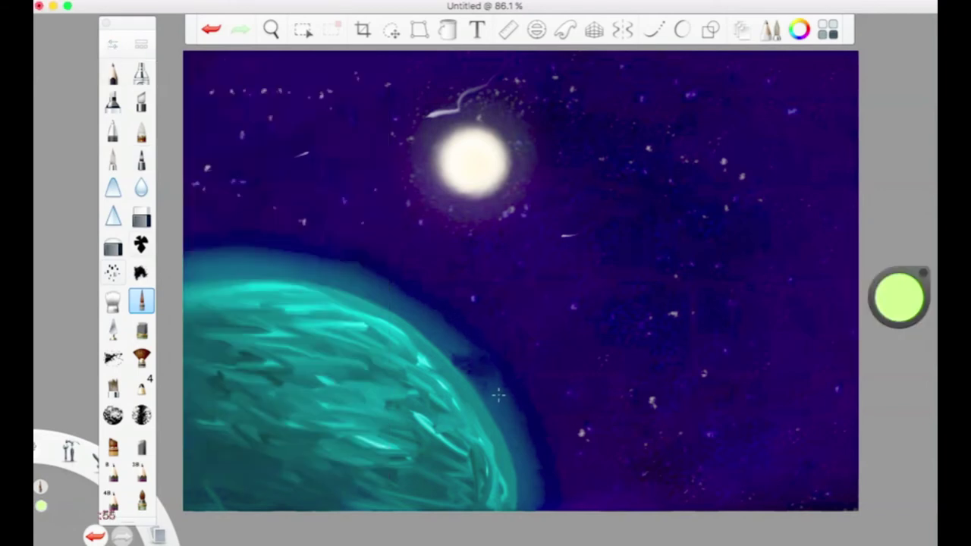
Step: Try painting a light-green ring outward from the dark patch on the planet's edge and undo the strokes
left_click_drag(460, 368, 562, 334)
left_click_drag(472, 367, 184, 494)
left_click(209, 31)
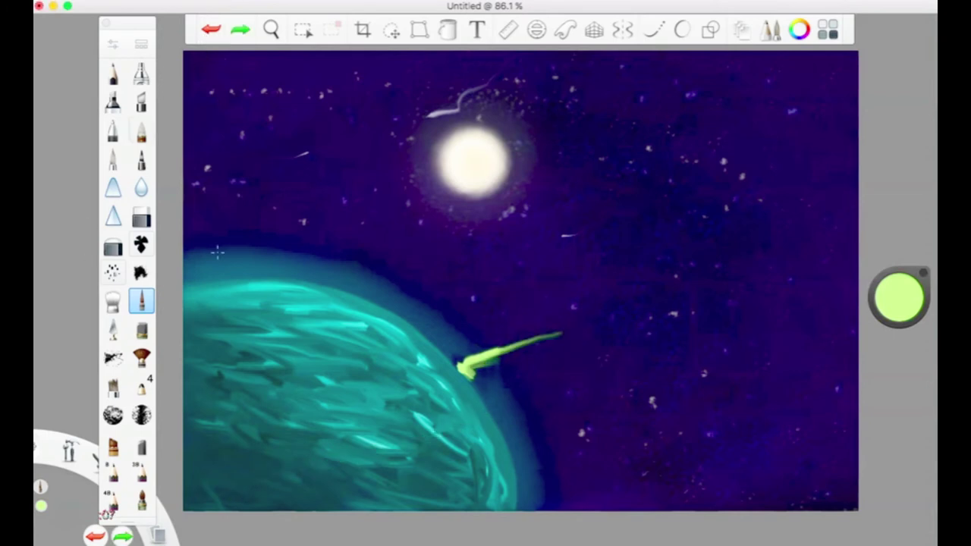
left_click(209, 30)
left_click_drag(460, 370, 550, 315)
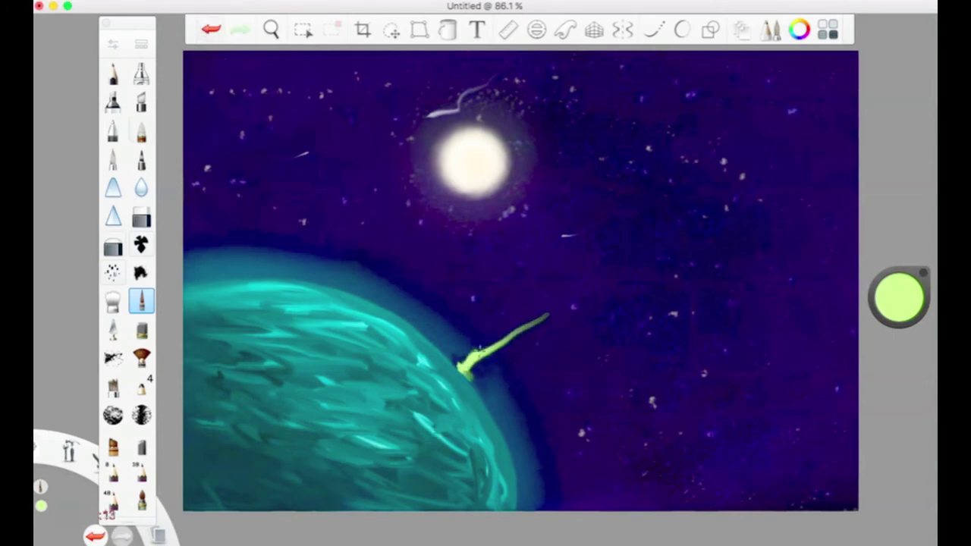
key("super+z")
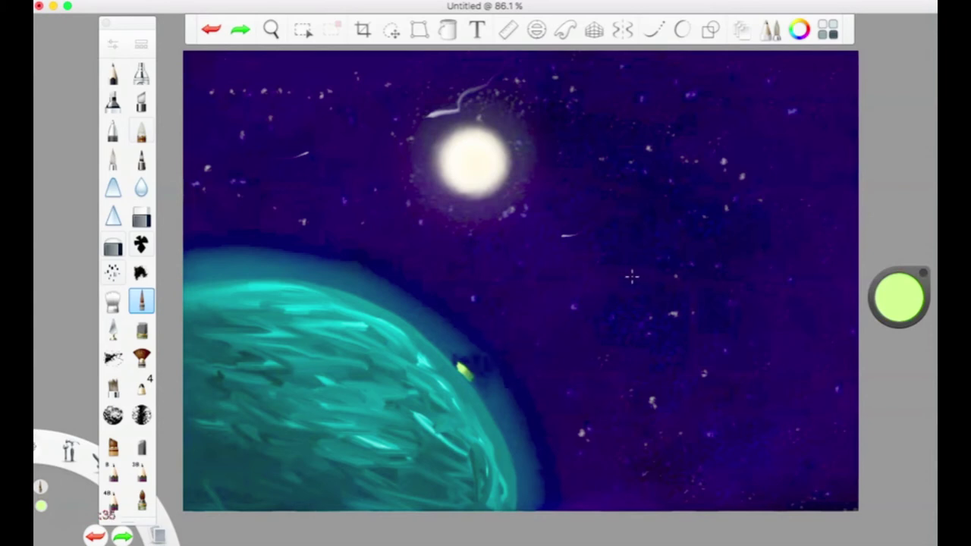
Step: Paint a light-green ring from the planet's right edge, looping out into the sky and back across the planet's lower half
mouse_move(462, 368)
left_mouse_down()
mouse_move(629, 265)
mouse_move(636, 290)
mouse_move(553, 386)
mouse_move(371, 480)
left_mouse_up()
mouse_move(616, 263)
left_mouse_down()
mouse_move(627, 300)
mouse_move(562, 379)
left_mouse_up()
mouse_move(602, 328)
left_mouse_down()
mouse_move(542, 383)
mouse_move(438, 448)
mouse_move(298, 502)
left_mouse_up()
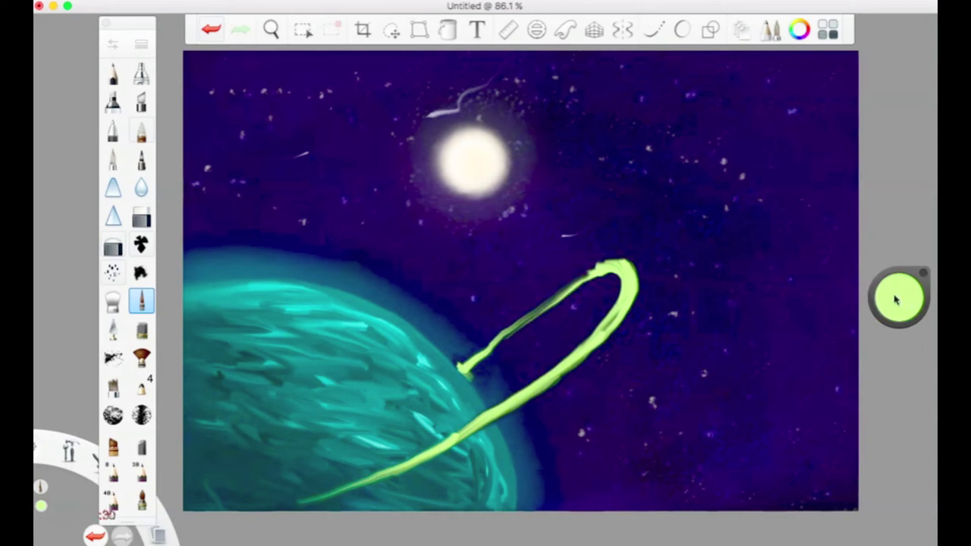
Step: Undo the latest light-green ring strokes back to the short curved piece at the ring's outer tip
left_click(216, 30)
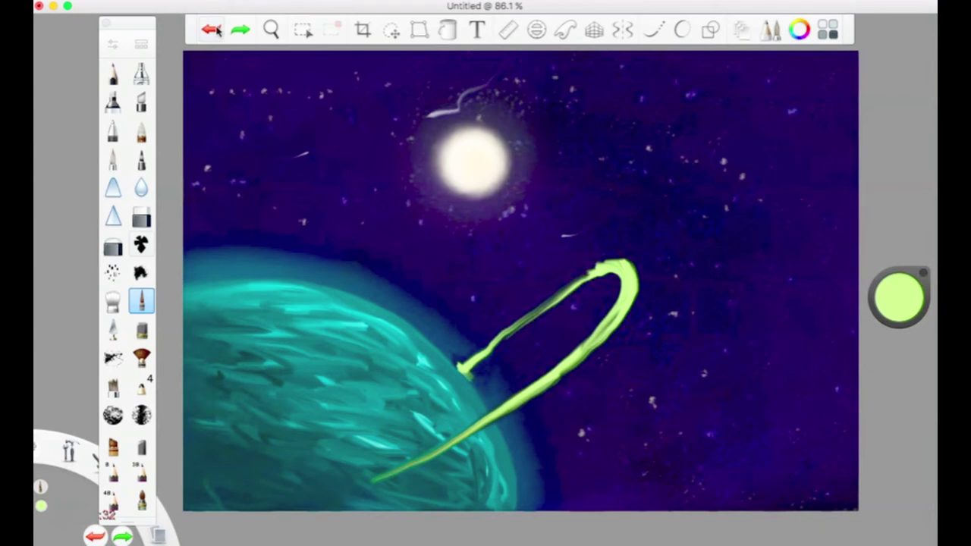
left_click(215, 30)
left_click(216, 30)
Step: Sample the dark blue of the planet's glow and paint over the ring's old starting point at the planet's edge
left_click(905, 297)
left_click(896, 350)
left_click(493, 378)
mouse_move(461, 364)
left_mouse_down()
mouse_move(485, 375)
mouse_move(481, 357)
left_mouse_up()
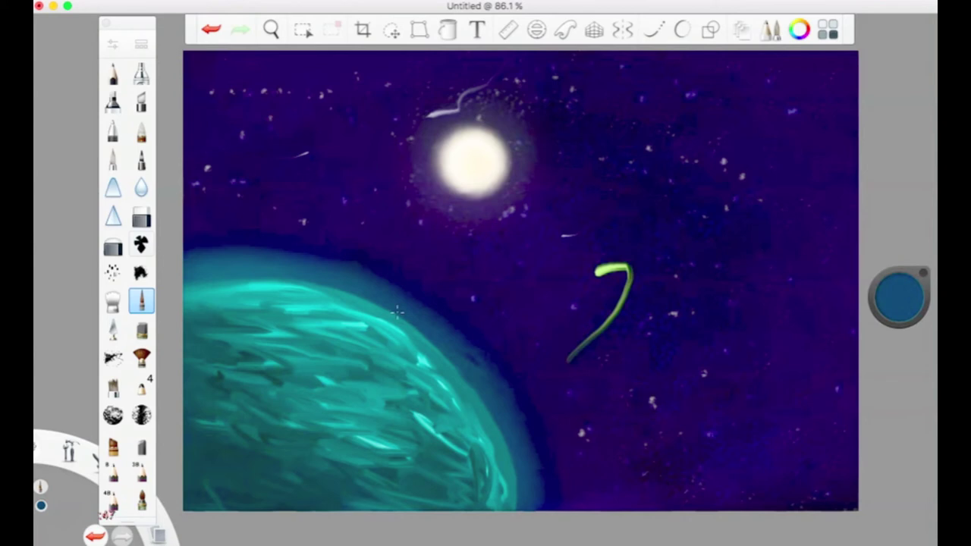
Step: Sample the light green of the remaining ring piece as the paint colour
left_click(893, 304)
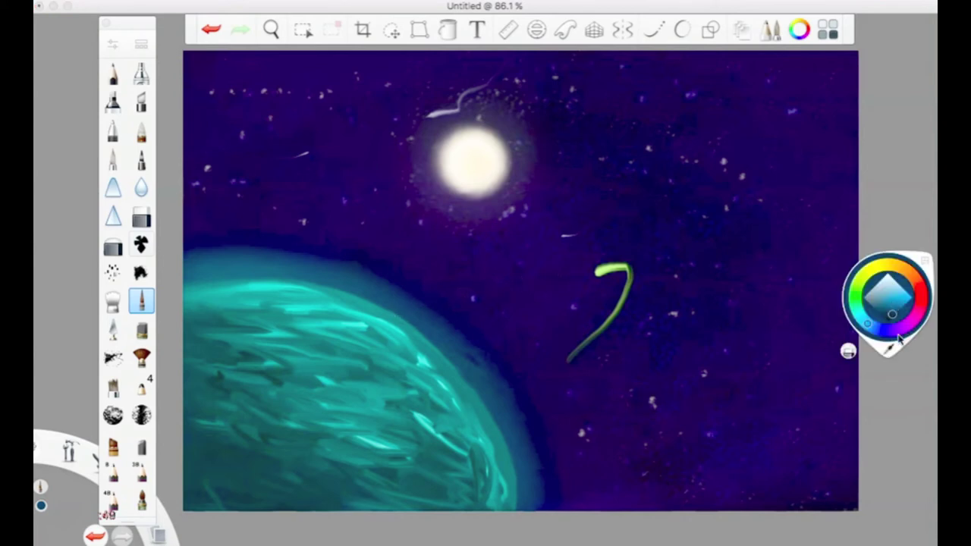
left_click(895, 349)
left_click(618, 268)
Step: Try a short light-green stroke outward from the planet's upper-right edge and undo it
left_click_drag(407, 318, 458, 304)
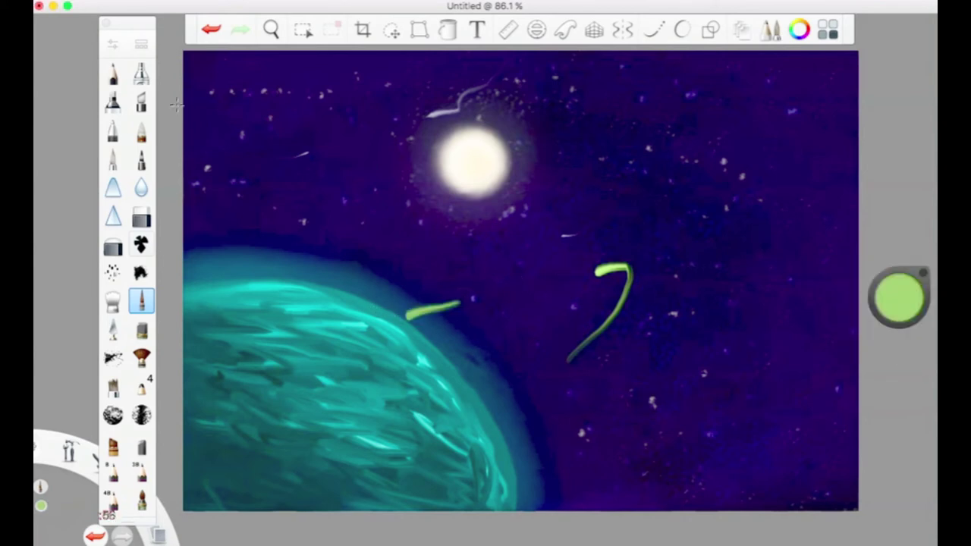
left_click(210, 29)
left_click(210, 29)
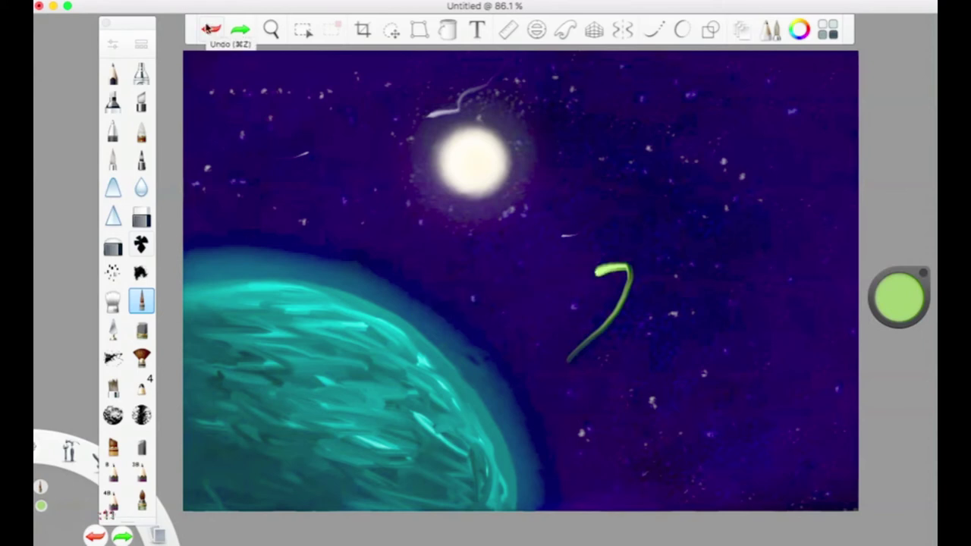
Step: Paint the ring's upper arm from its outer tip to the planet's edge and thicken the bend down towards the planet
left_click_drag(623, 272, 436, 341)
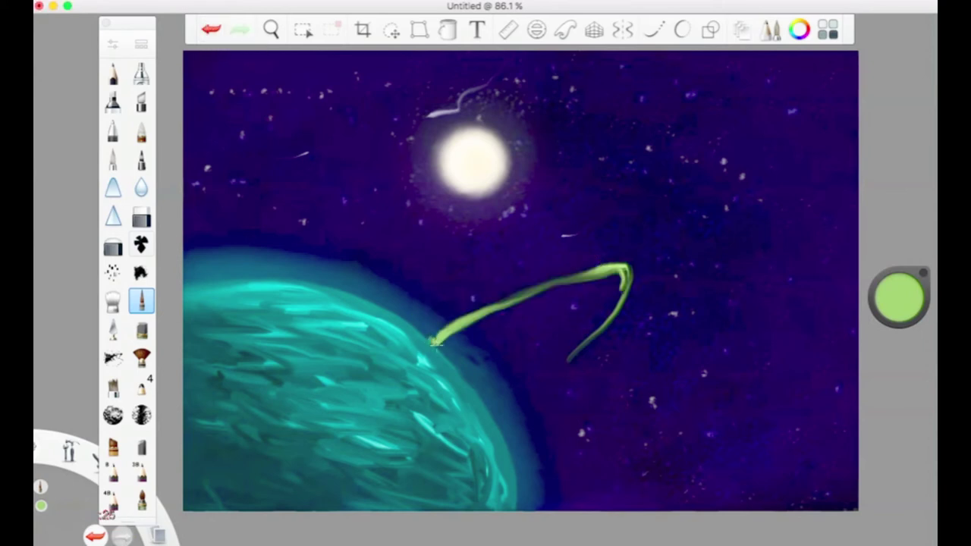
mouse_move(607, 272)
left_mouse_down()
mouse_move(628, 267)
mouse_move(626, 285)
left_mouse_up()
key("super+z")
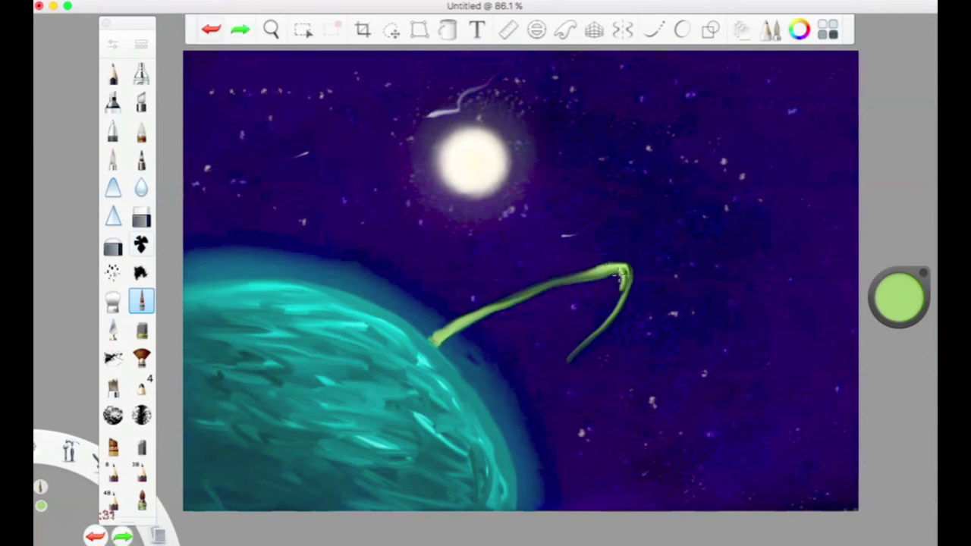
mouse_move(624, 266)
left_mouse_down()
mouse_move(611, 315)
mouse_move(554, 368)
left_mouse_up()
left_click_drag(589, 332, 507, 392)
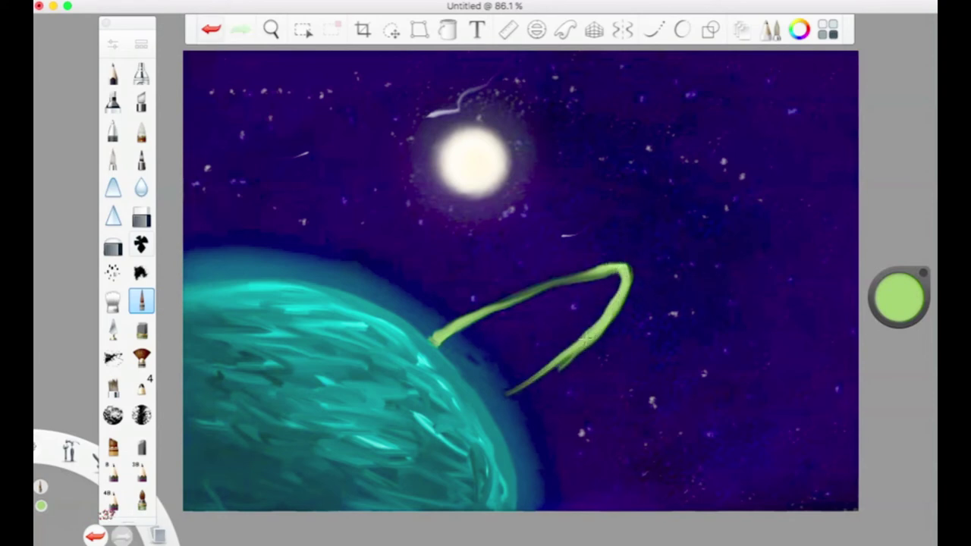
Step: Try extending the ring's lower arm onto the planet with several light-green strokes and undo each one
mouse_move(598, 328)
left_mouse_down()
mouse_move(520, 391)
mouse_move(409, 436)
left_mouse_up()
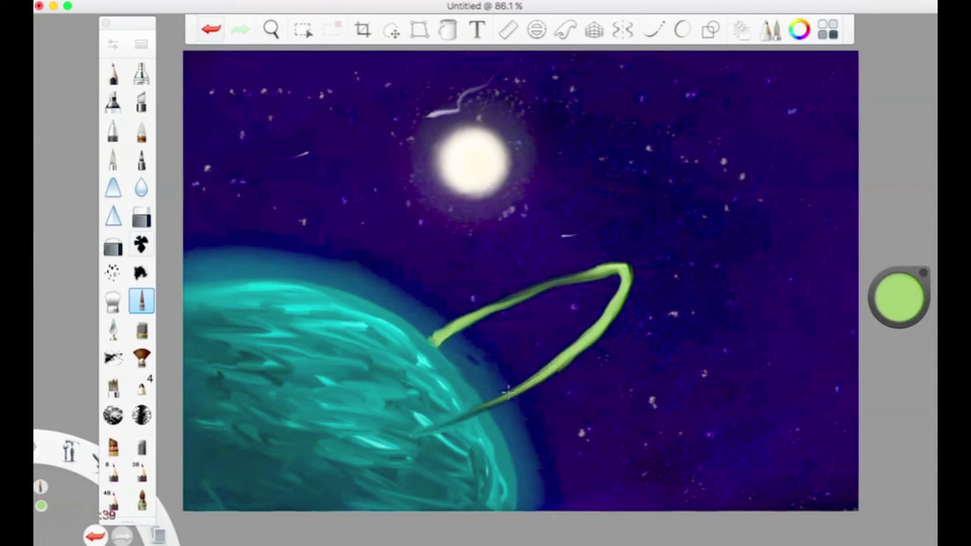
left_click(212, 28)
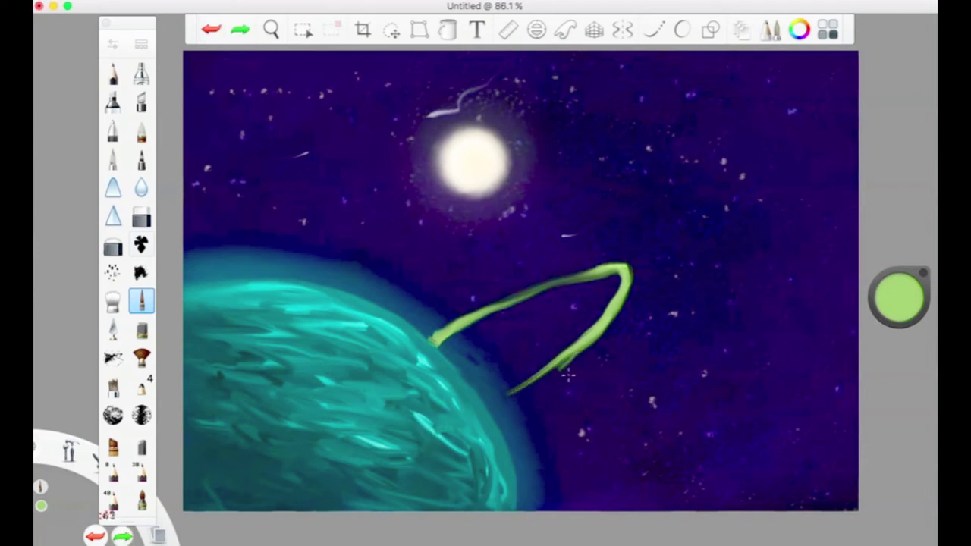
left_click_drag(585, 347, 415, 447)
left_click(205, 32)
mouse_move(603, 334)
left_mouse_down()
mouse_move(507, 391)
mouse_move(446, 444)
left_mouse_up()
left_click(206, 29)
Step: Extend the ring's lower arm across the planet to the canvas's bottom edge and touch up the outer tip
left_click_drag(584, 346, 419, 461)
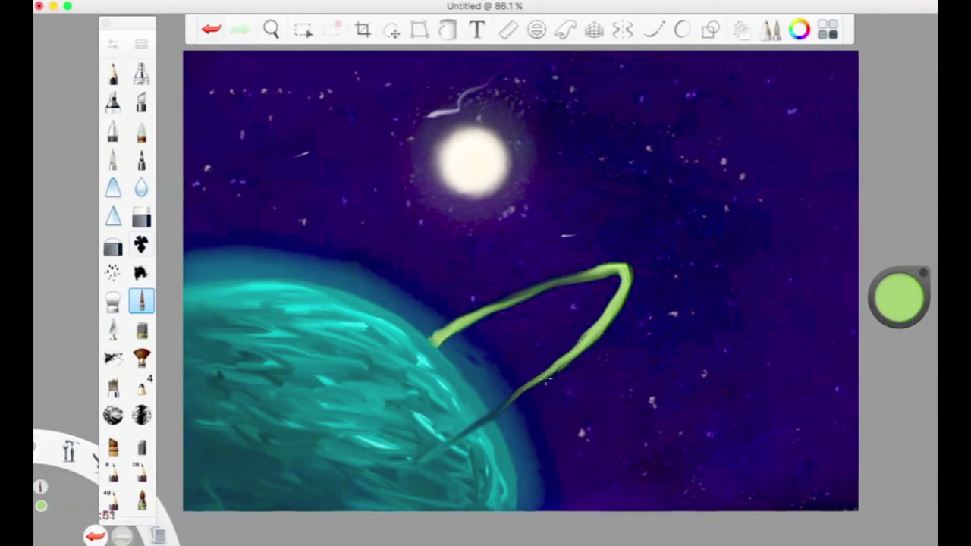
mouse_move(599, 333)
left_mouse_down()
mouse_move(481, 423)
mouse_move(274, 523)
left_mouse_up()
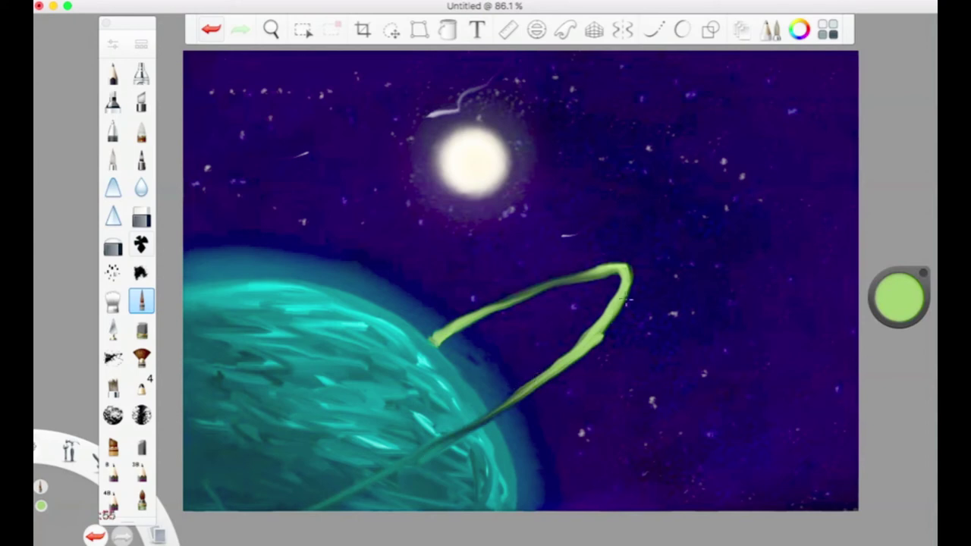
left_click_drag(612, 274, 617, 302)
key("super+z")
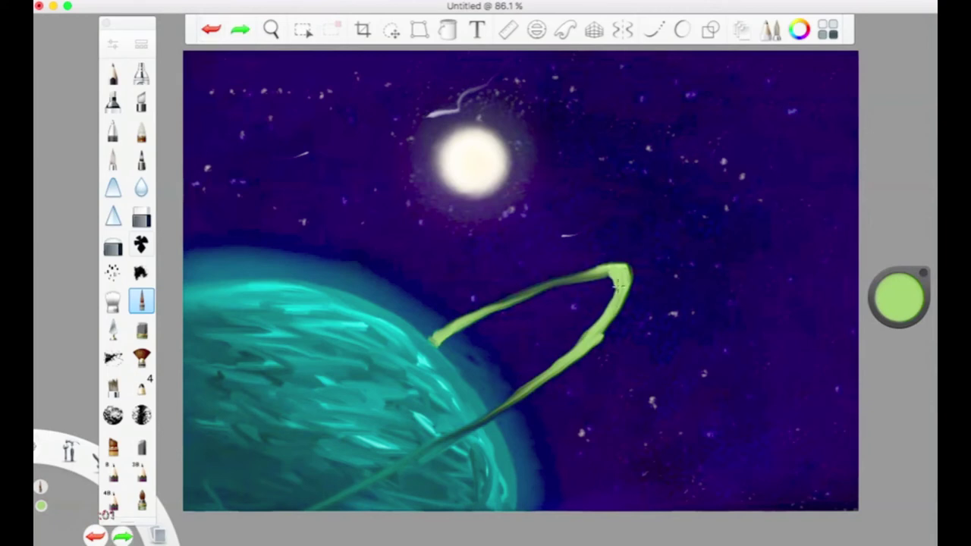
Step: Thicken the ring's outer bend with light-green strokes, undoing the strokes that miss its shape
left_click_drag(622, 302, 525, 399)
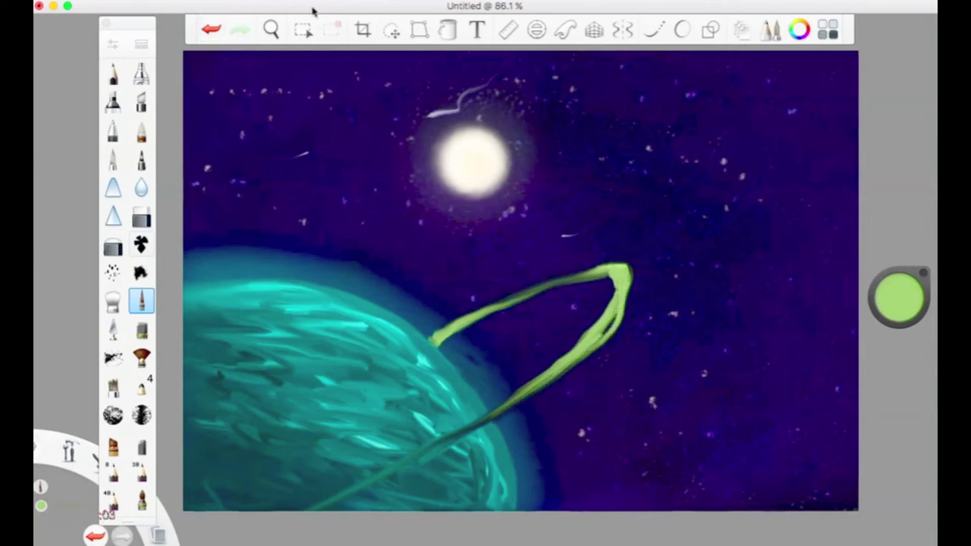
left_click(201, 37)
left_click_drag(632, 276, 628, 268)
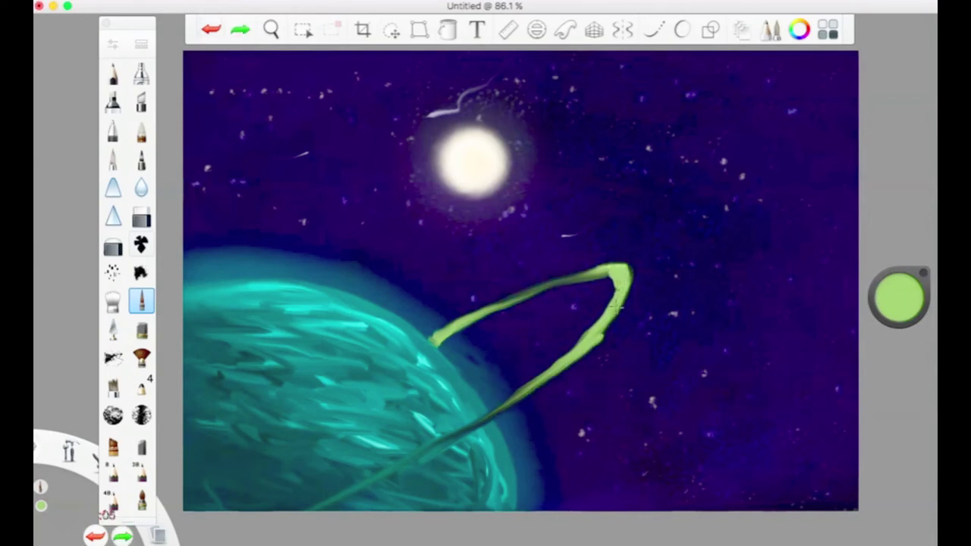
mouse_move(569, 351)
left_mouse_down()
mouse_move(612, 284)
mouse_move(611, 295)
mouse_move(608, 276)
mouse_move(613, 307)
mouse_move(598, 347)
mouse_move(537, 388)
left_mouse_up()
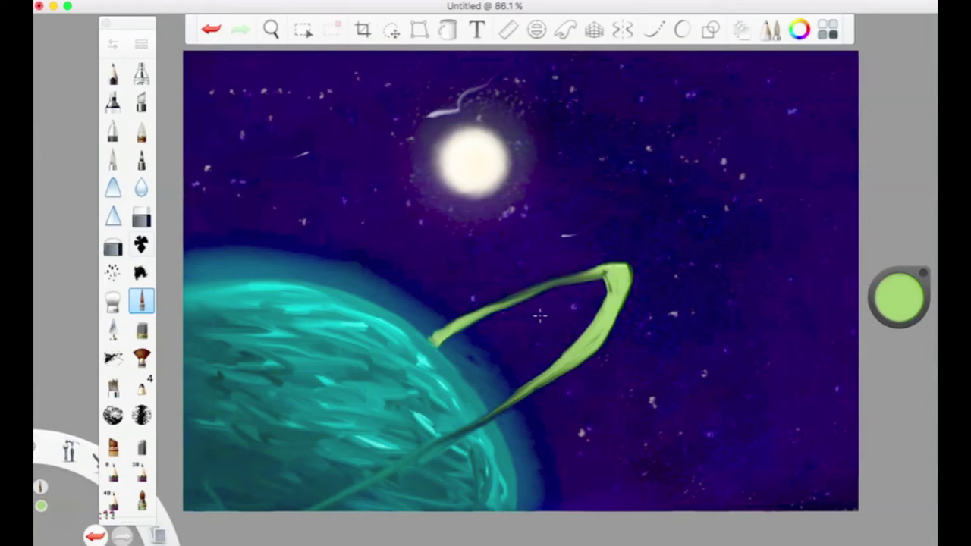
left_click(215, 31)
Step: Brighten the ring's lower arm where it crosses the planet with light-green strokes, undoing the unsatisfactory ones
left_click_drag(598, 339, 462, 432)
left_click_drag(530, 392, 437, 451)
left_click(217, 33)
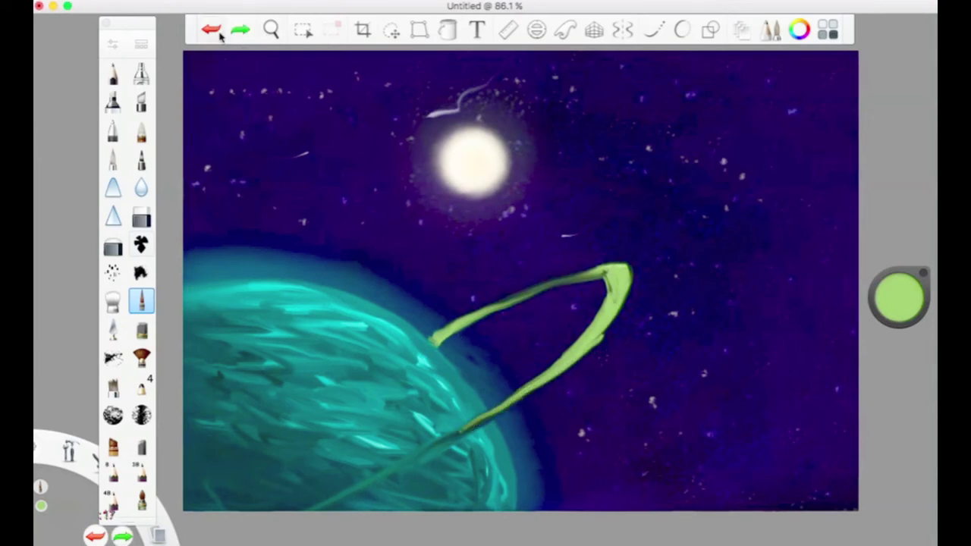
left_click_drag(535, 389, 414, 447)
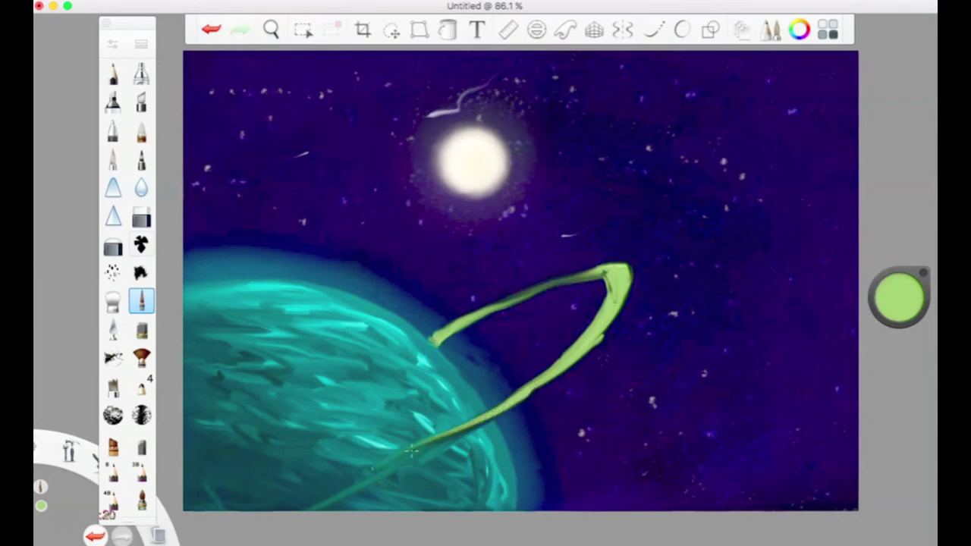
left_click(208, 30)
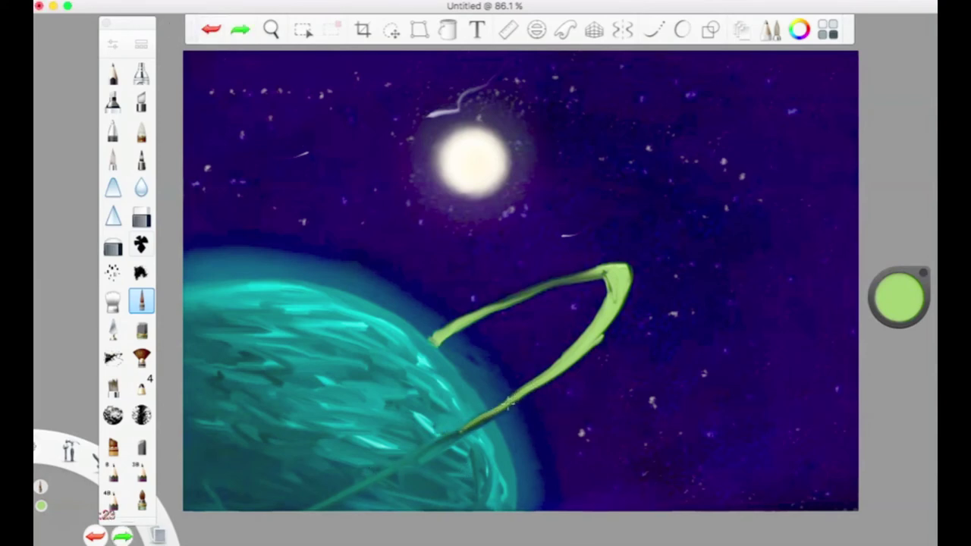
left_click_drag(513, 400, 410, 460)
left_click_drag(455, 434, 328, 508)
Step: Refine the lower part of the ring's outer bend in light green, undoing the first stroke
mouse_move(622, 267)
left_mouse_down()
mouse_move(606, 331)
mouse_move(562, 358)
left_mouse_up()
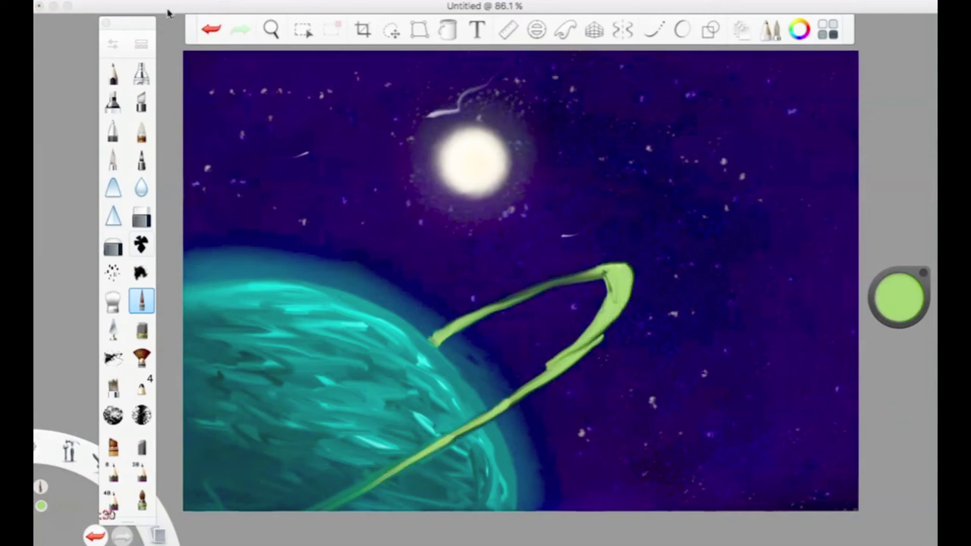
left_click(212, 29)
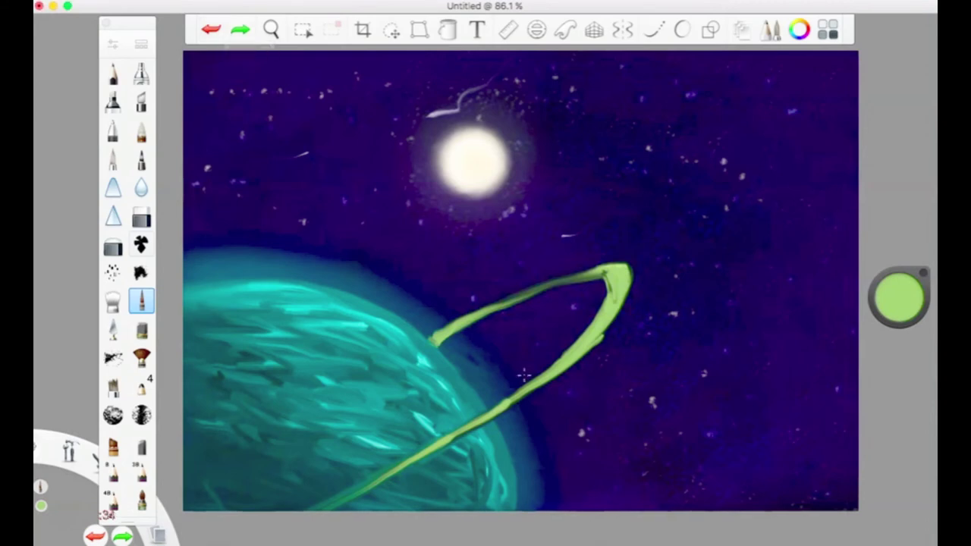
left_click_drag(546, 383, 618, 284)
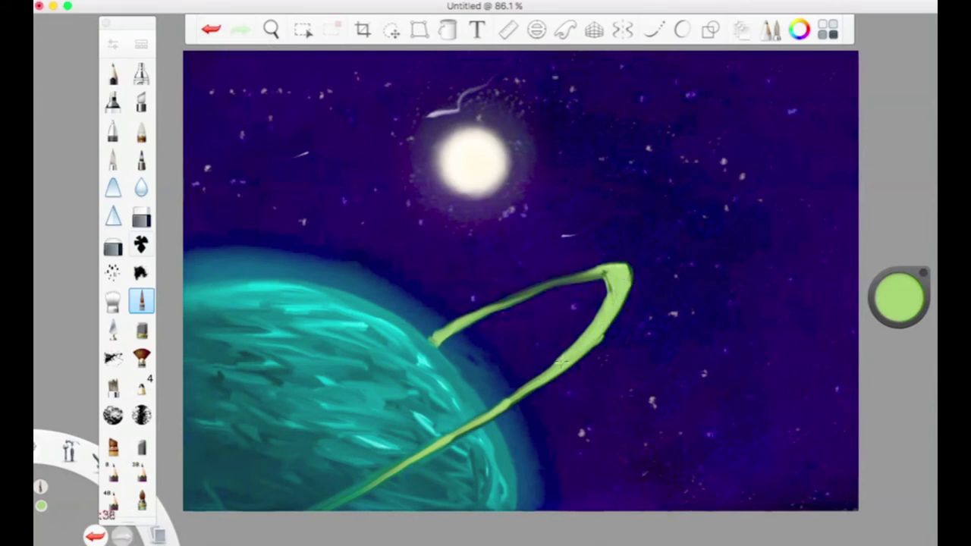
left_click_drag(561, 362, 567, 324)
Step: Darken the paint colour to deep green, shade the ring's outer bend and lower arm, and lighten the upper arm
left_click_drag(899, 298, 901, 370)
mouse_move(612, 281)
left_mouse_down()
mouse_move(612, 292)
mouse_move(618, 268)
mouse_move(481, 422)
left_mouse_up()
left_click_drag(899, 298, 936, 146)
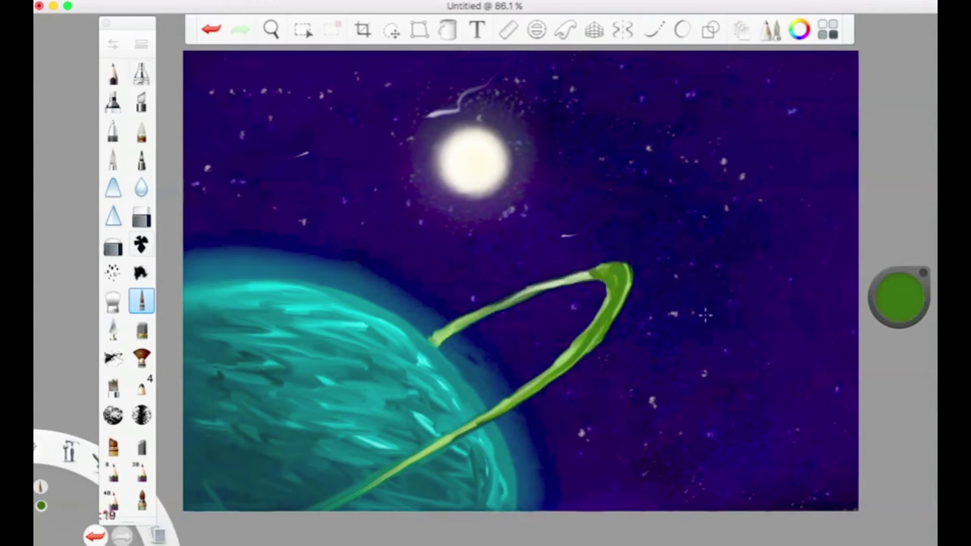
Step: Enlarge the brush, raise the paint colour's luminance to 55% and paint light-green highlights along the ring's lower arm
key("bracketright")
key("bracketright")
key("bracketright")
key("bracketright")
key("bracketright")
left_click_drag(911, 296, 923, 191)
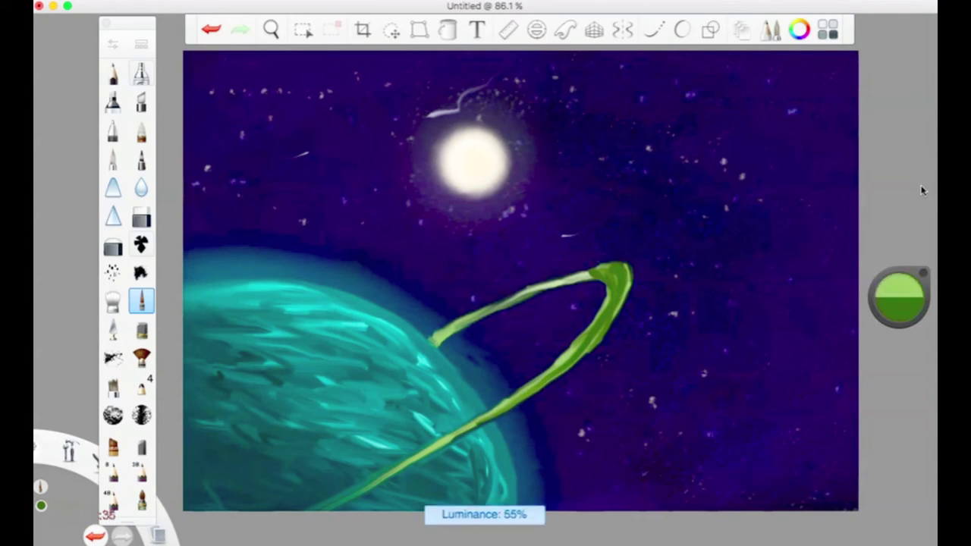
key("bracketright")
key("bracketright")
mouse_move(597, 329)
left_mouse_down()
mouse_move(510, 410)
mouse_move(366, 486)
left_mouse_up()
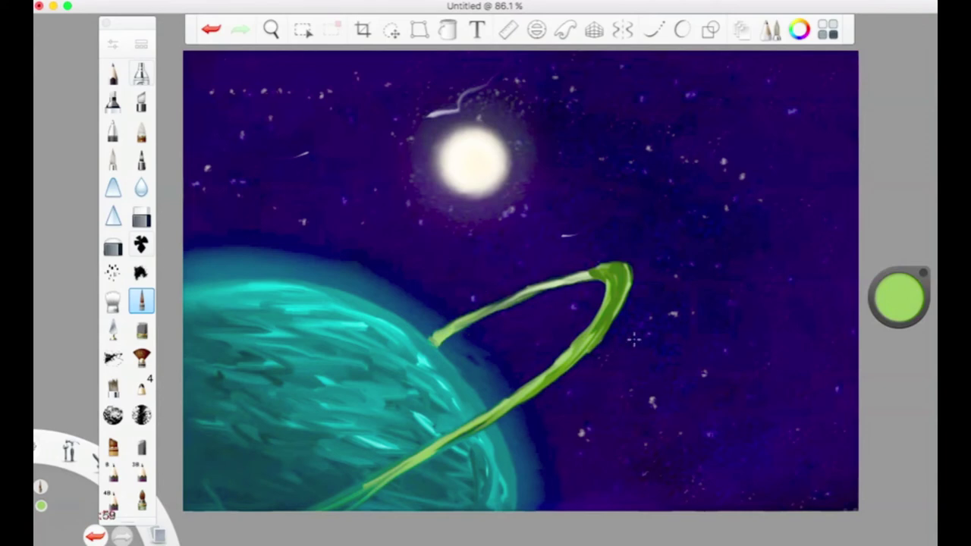
Step: Change the paint colour to light orange and place a small round sun with a soft red glow in the upper-left sky
left_click(899, 298)
left_click(914, 282)
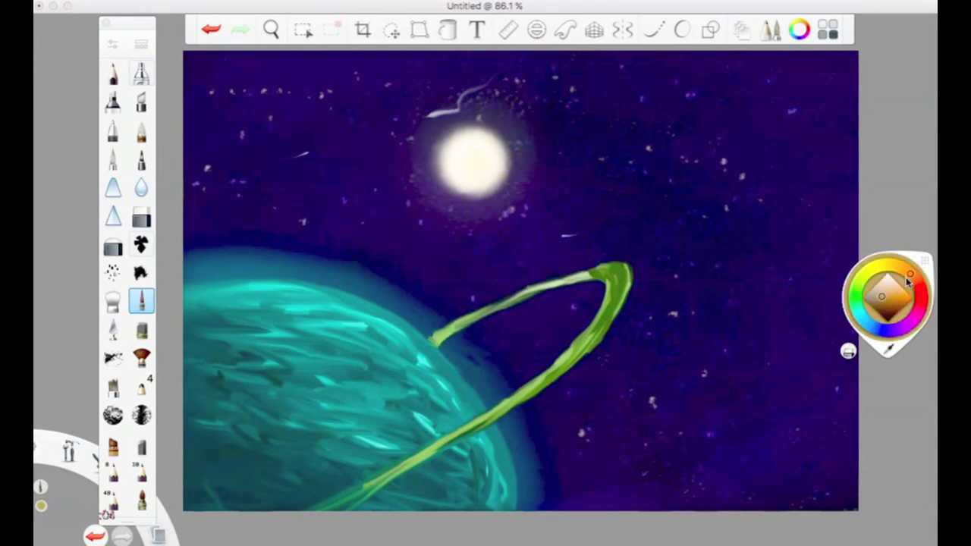
left_click(903, 289)
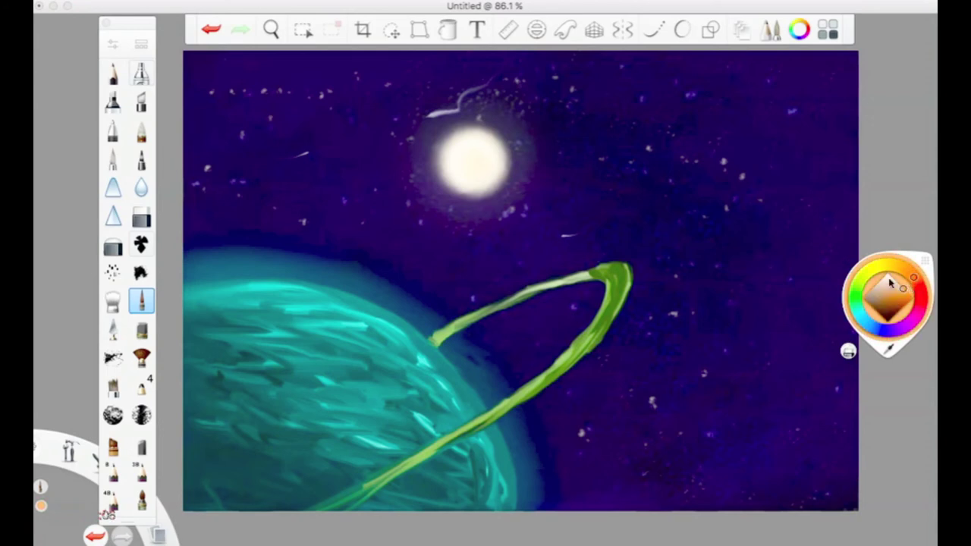
left_click(116, 162)
left_click(256, 138)
left_click(113, 301)
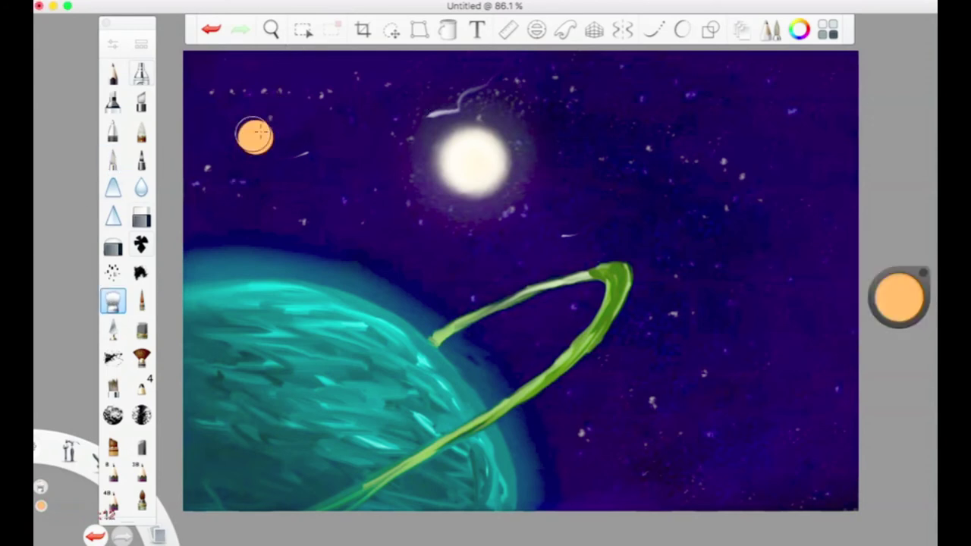
left_click(113, 44)
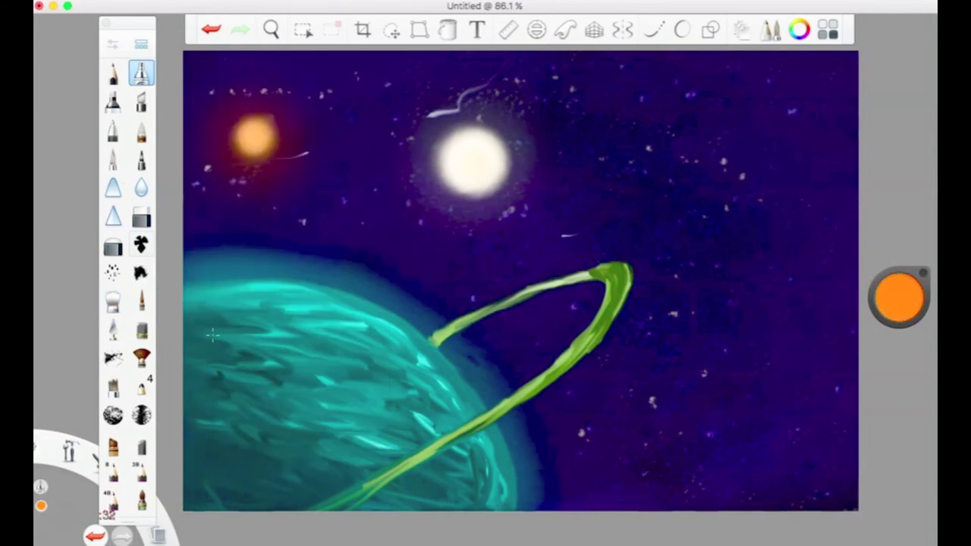
Step: Dab bright orange and pale peach touches onto the centre of the small sun with the Small Rigger brush
left_click(141, 301)
left_click(252, 136)
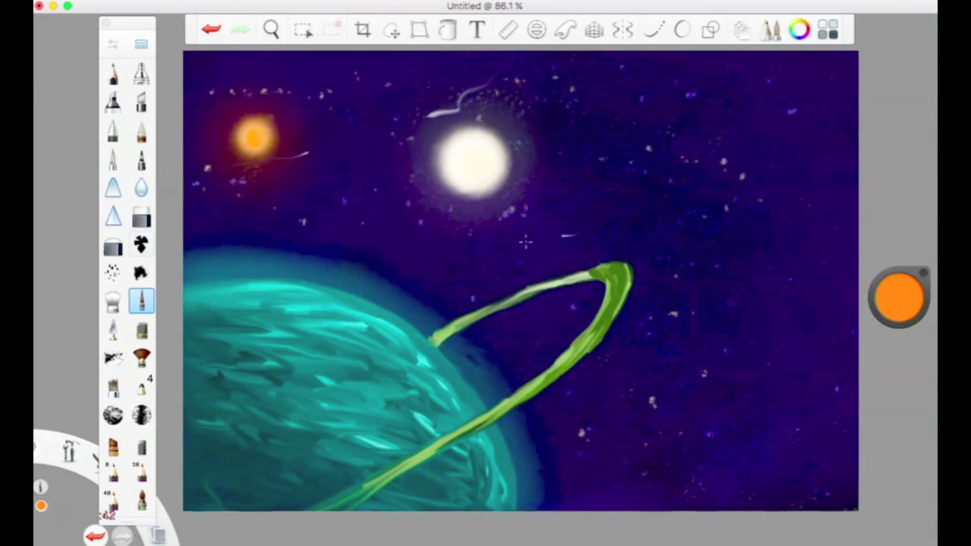
left_click_drag(890, 305, 900, 193)
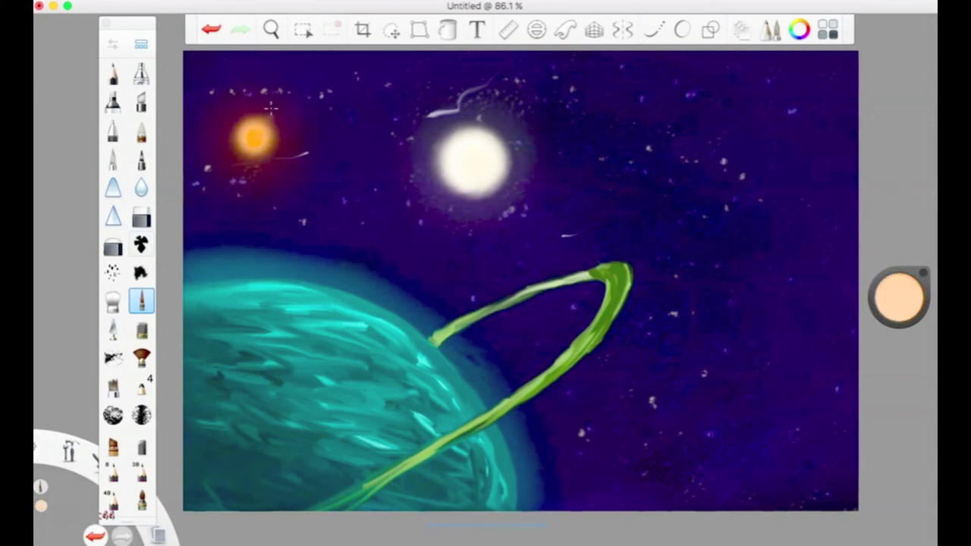
left_click_drag(255, 127, 253, 132)
Step: Try black as the paint colour, undo the last stroke and change the colour to purple
left_click(897, 301)
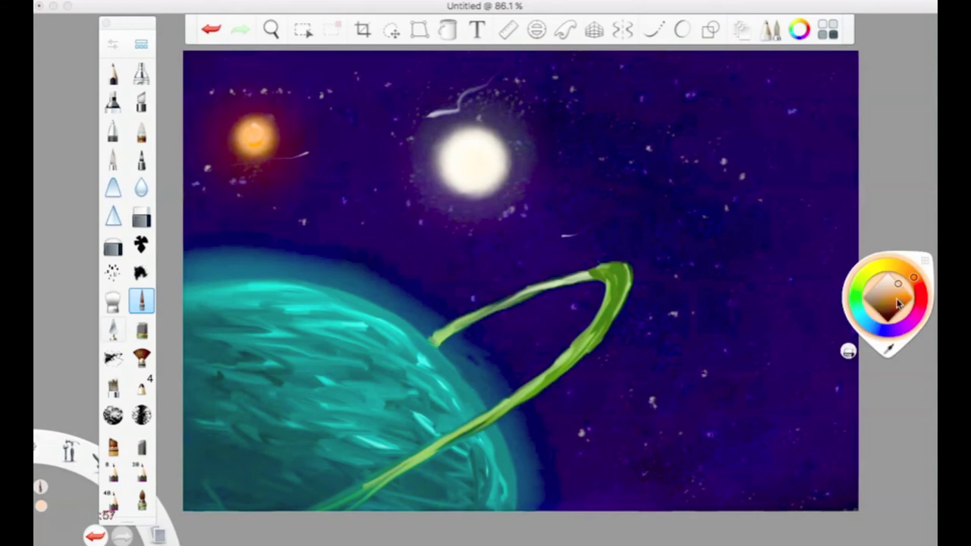
left_click_drag(888, 309, 885, 345)
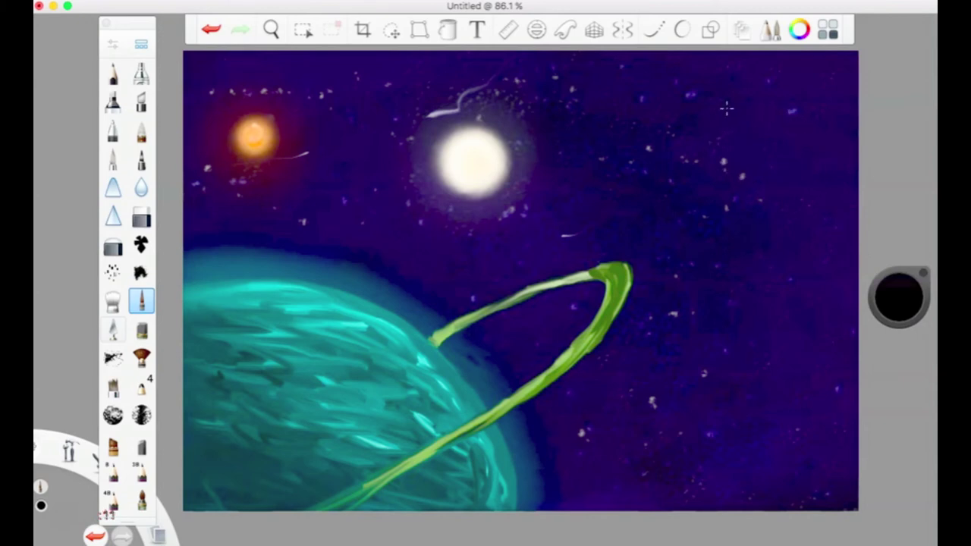
key("super+z")
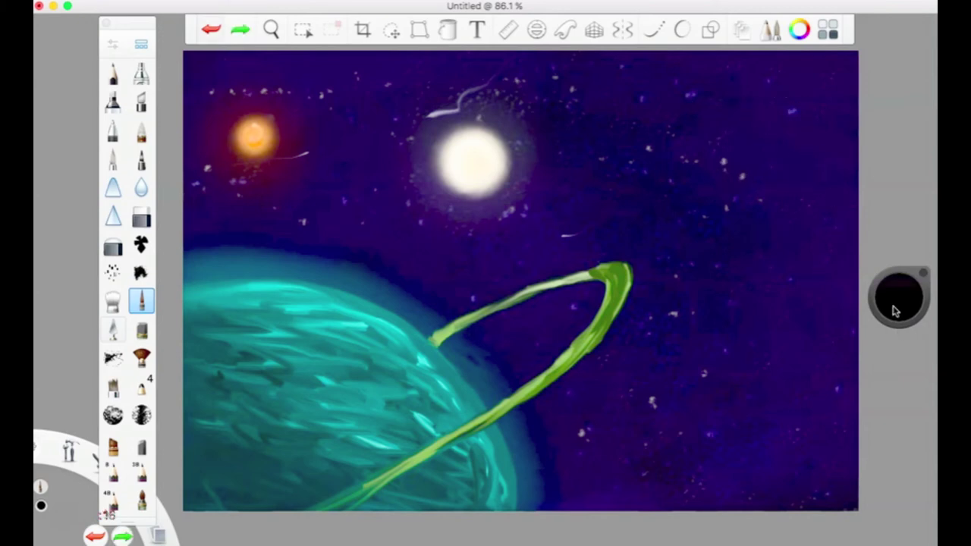
left_click(903, 332)
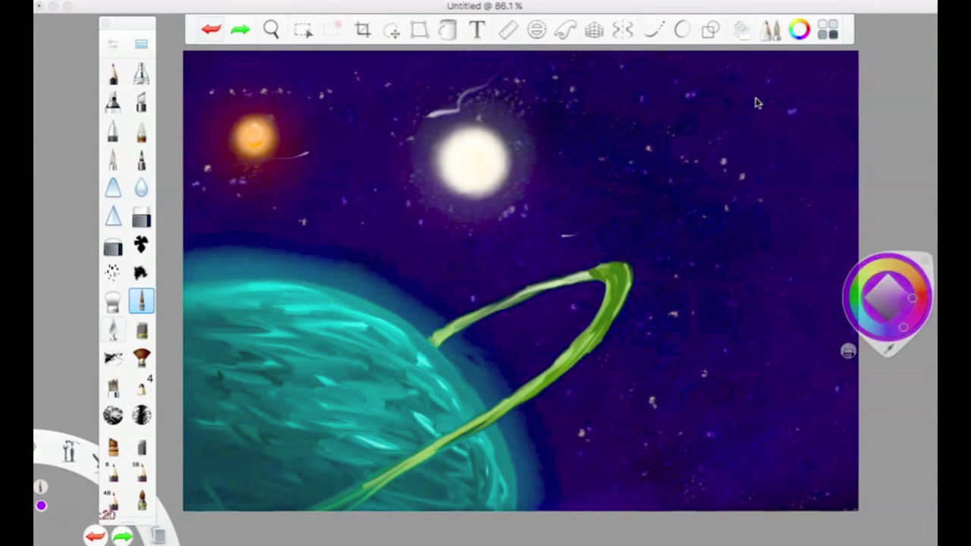
Step: Set the Small Rigger size to 15.6 and paint a round purple planet with darker lower-right shading in the upper-right sky
left_click(115, 46)
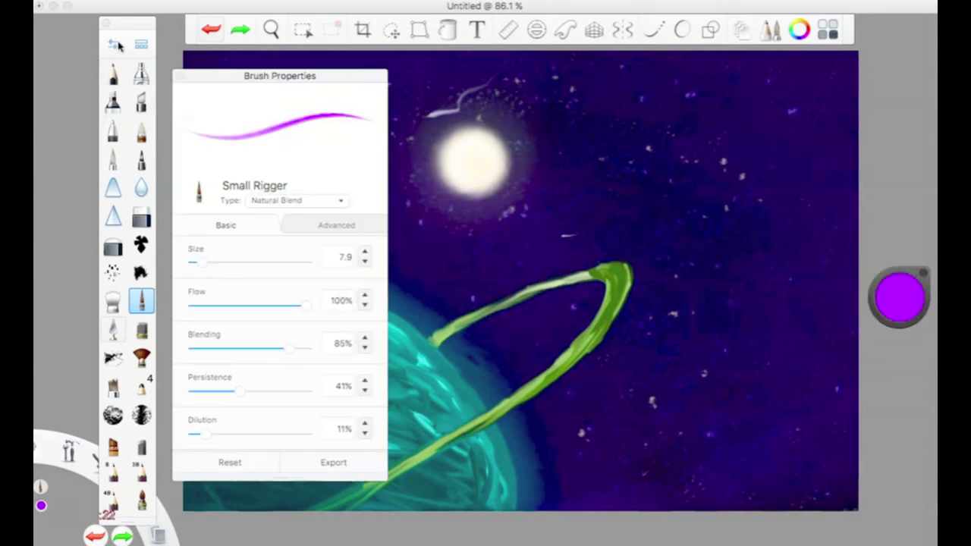
left_click(210, 262)
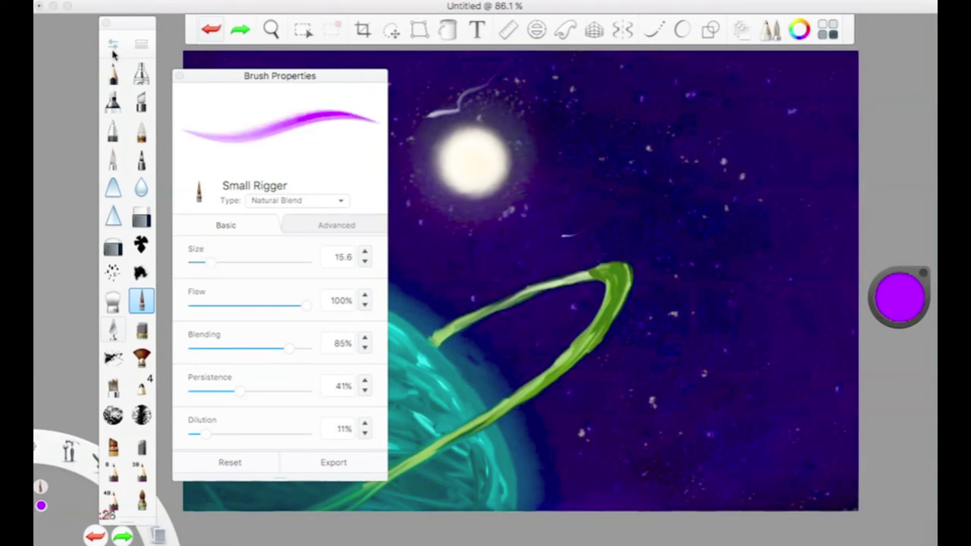
left_click(114, 47)
left_click_drag(804, 140, 735, 191)
mouse_move(722, 157)
left_mouse_down()
mouse_move(736, 200)
mouse_move(733, 152)
mouse_move(734, 182)
mouse_move(790, 177)
left_mouse_up()
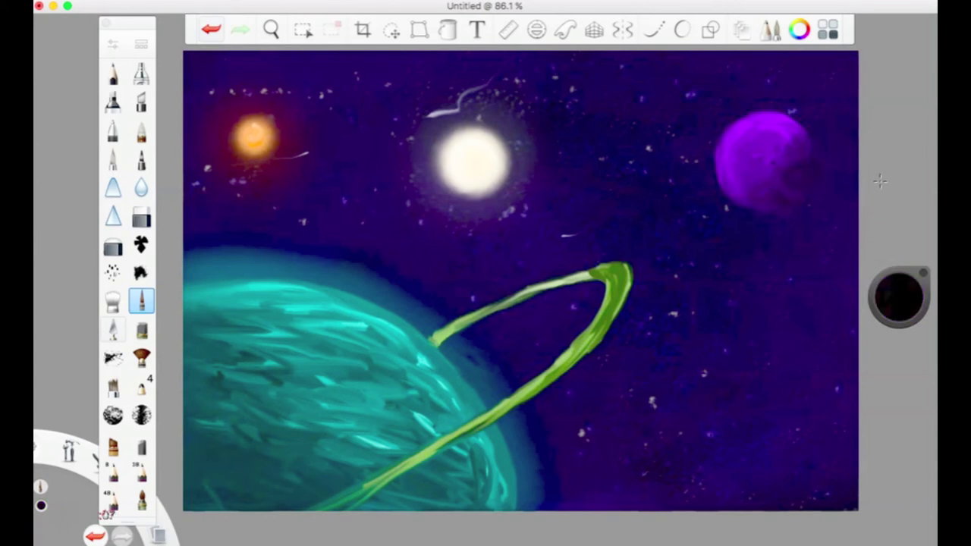
Step: Set the brush size to 8.5, brighten the purple and dab broken fragments around the purple planet's lower-right edge
left_click_drag(896, 296, 899, 229)
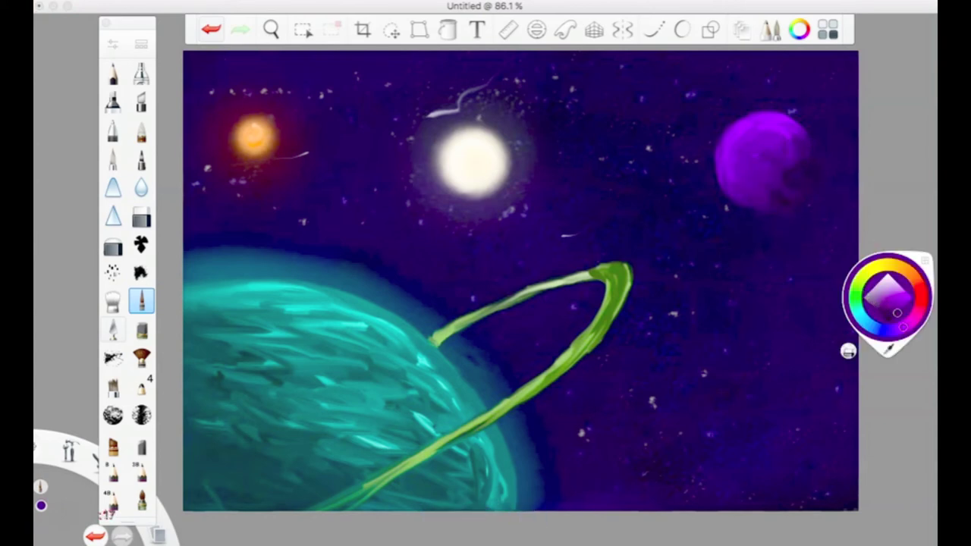
left_click(112, 44)
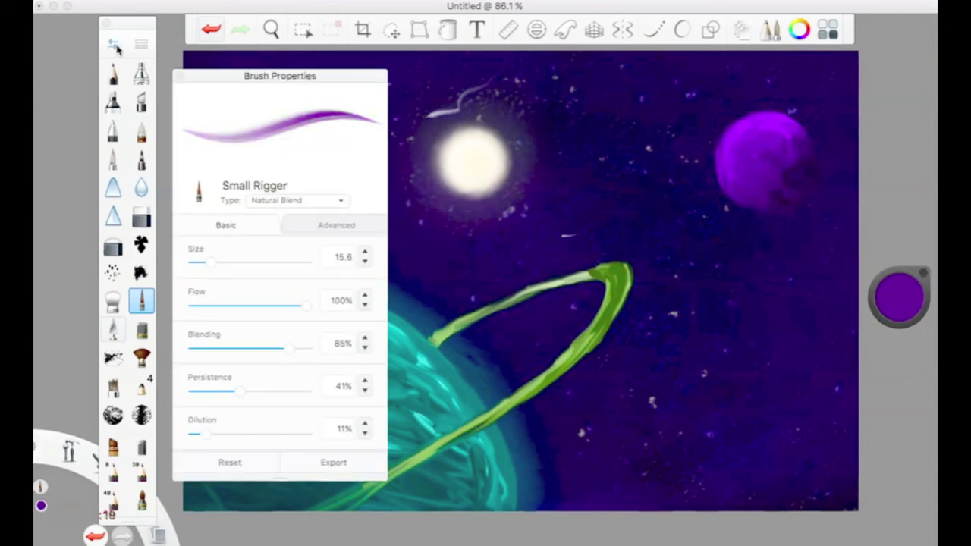
left_click(199, 263)
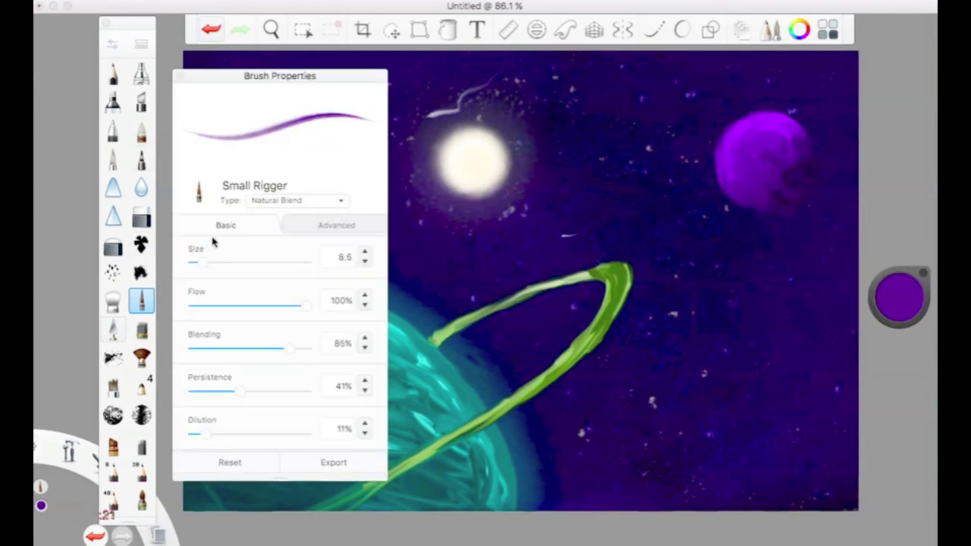
left_click(179, 76)
left_click_drag(908, 296, 907, 254)
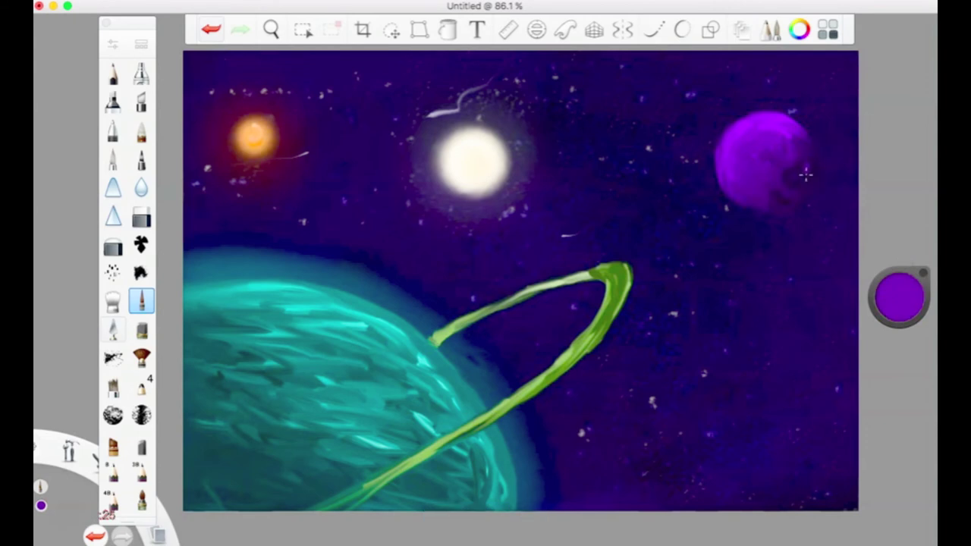
left_click_drag(900, 297, 900, 280)
left_click_drag(770, 227, 806, 223)
left_click(774, 248)
left_click(807, 238)
left_click(803, 202)
left_click_drag(817, 183, 832, 173)
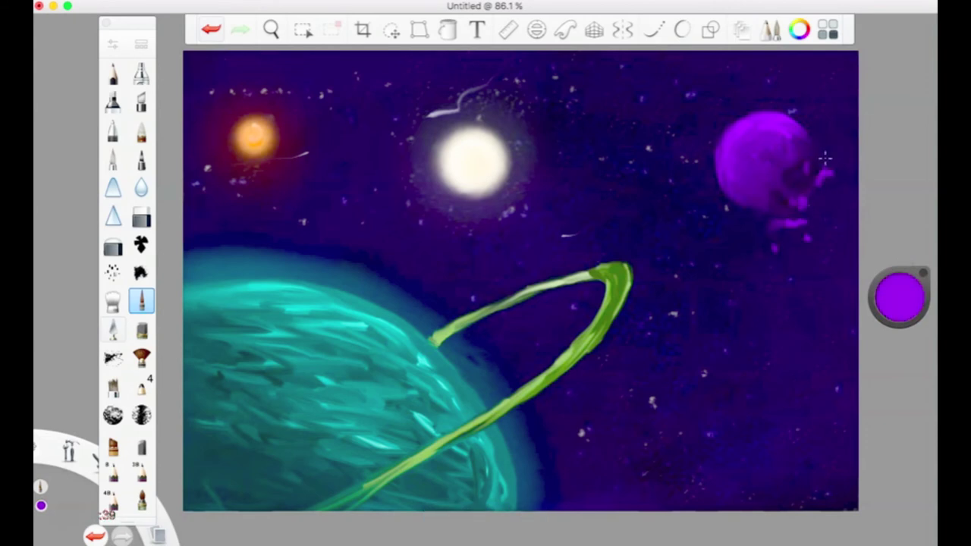
Step: Paint very dark purple marks on the purple planet's lower half, then brighten the colour and add lighter strokes on its lit side
left_click_drag(899, 305, 870, 501)
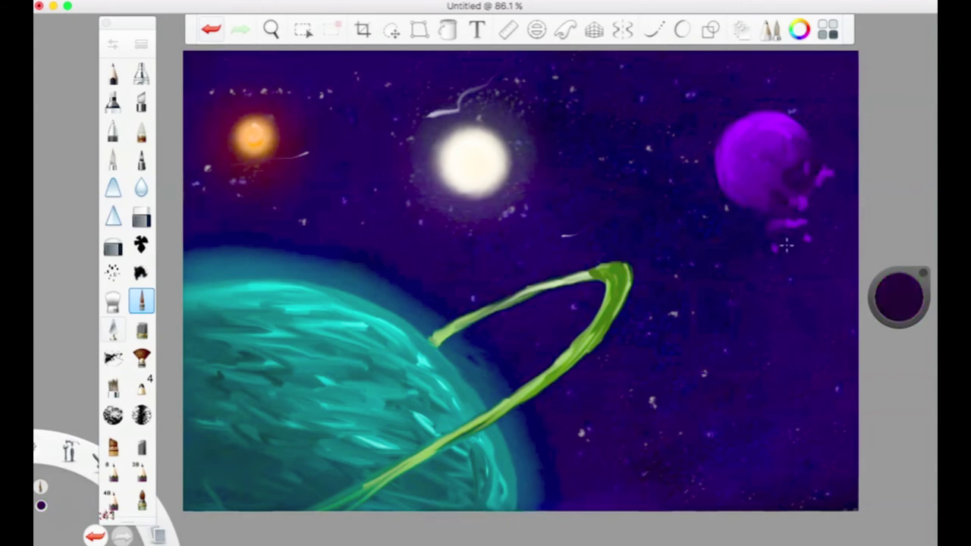
left_click_drag(772, 194, 749, 180)
left_click_drag(899, 297, 899, 197)
left_click_drag(737, 138, 740, 165)
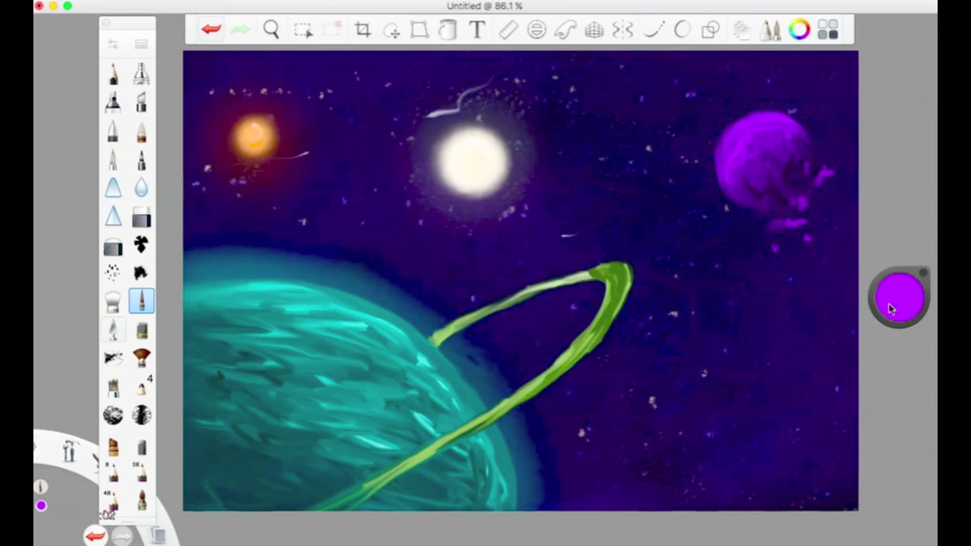
Step: Change the paint colour to grey and paint a post rising from the teal planet, bending into a line below the moon
left_click_drag(901, 300, 805, 309)
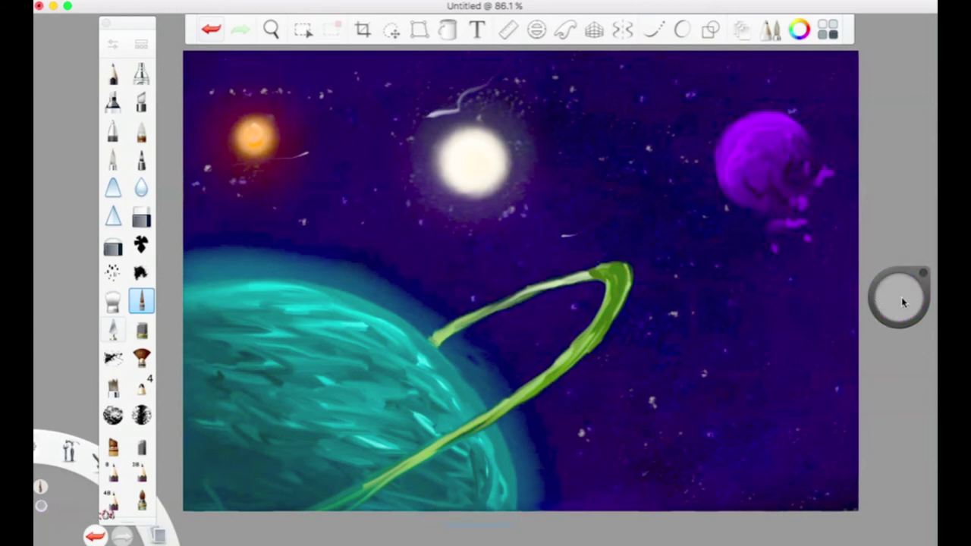
left_click_drag(909, 300, 796, 301)
left_click(112, 43)
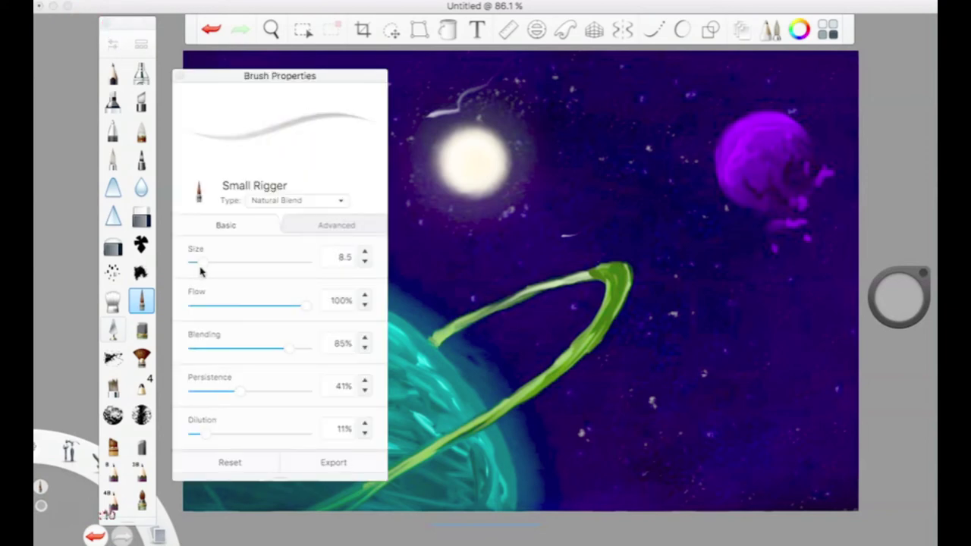
left_click(112, 43)
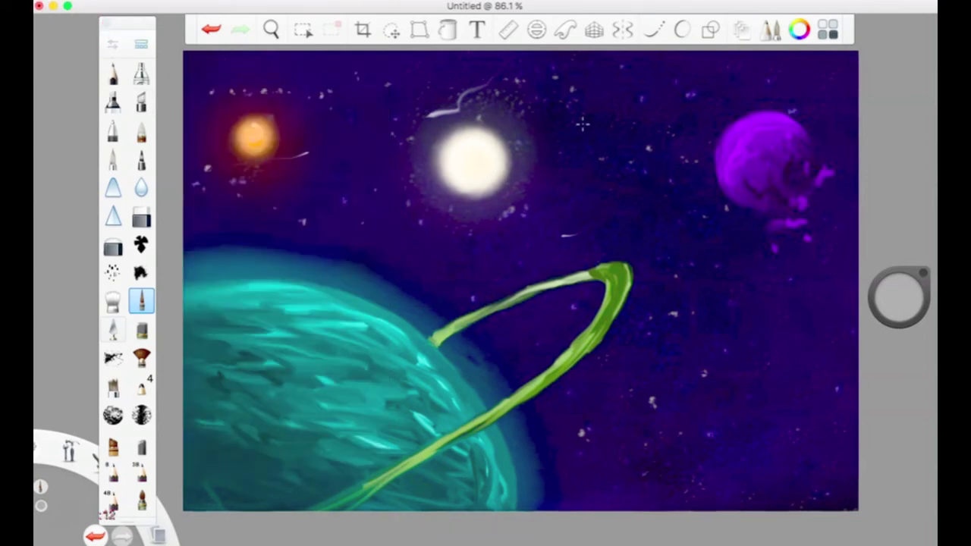
mouse_move(367, 340)
left_mouse_down()
mouse_move(366, 290)
mouse_move(361, 343)
mouse_move(365, 239)
mouse_move(561, 188)
left_mouse_up()
Step: Reduce the brush size to 4.0 and paint a thin grey line from the purple planet back towards the moon
left_click(120, 48)
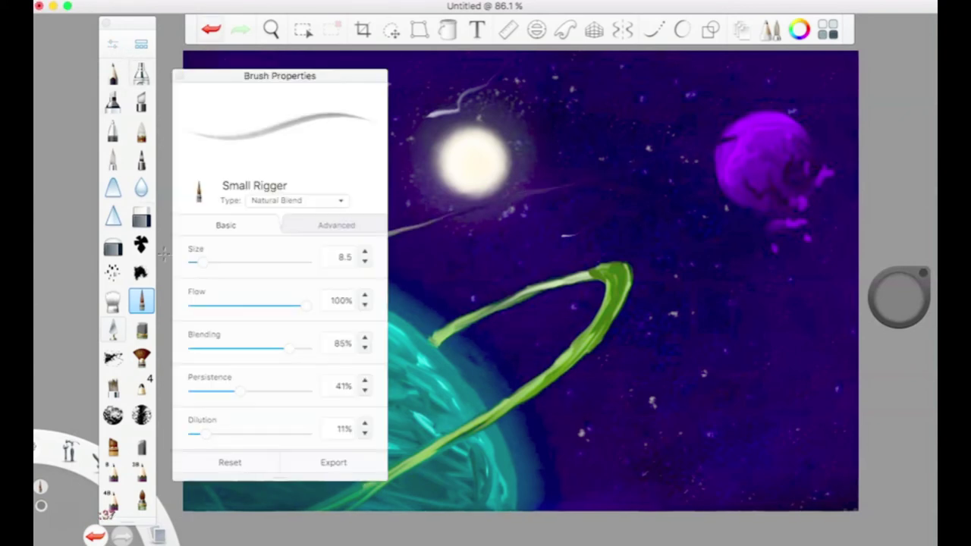
left_click(195, 266)
left_click(191, 264)
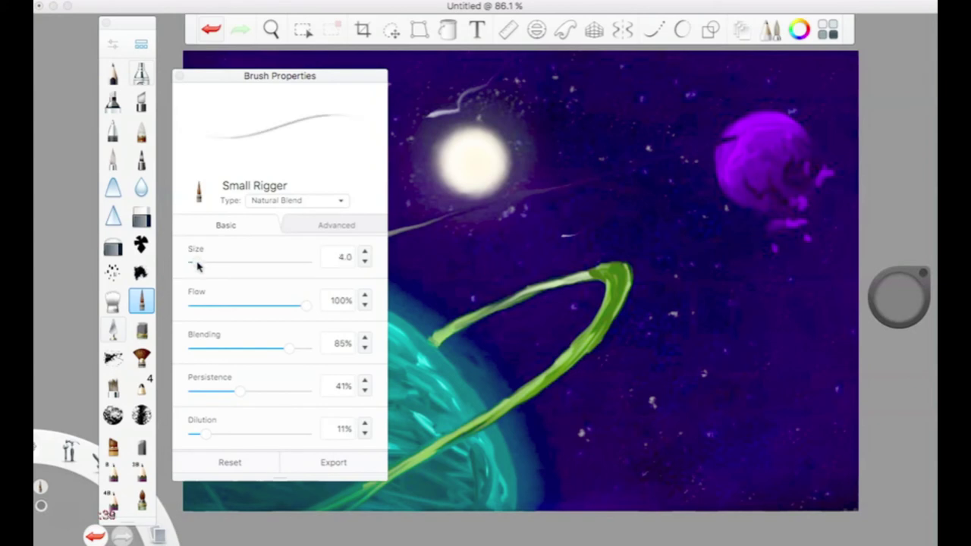
left_click(182, 75)
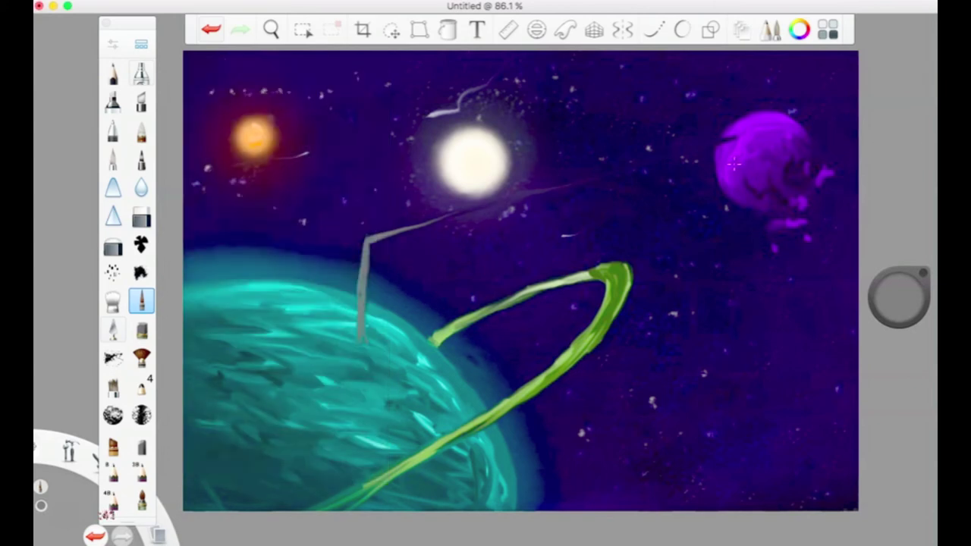
left_click_drag(732, 143, 671, 160)
left_click_drag(734, 138, 569, 186)
Step: Thicken the grey line between the post and the purple planet and close its gaps, undoing one stray stroke
double_click(142, 301)
left_click(180, 76)
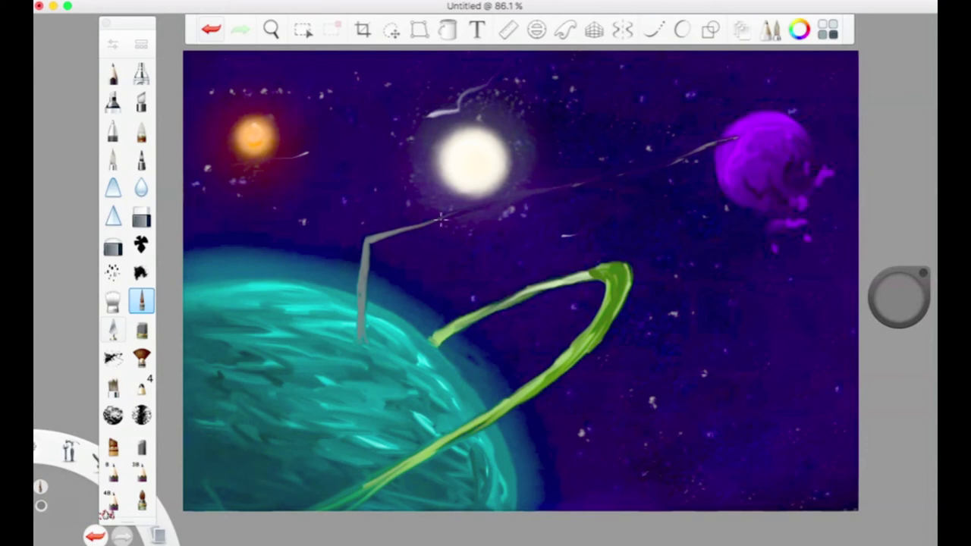
left_click_drag(369, 240, 474, 206)
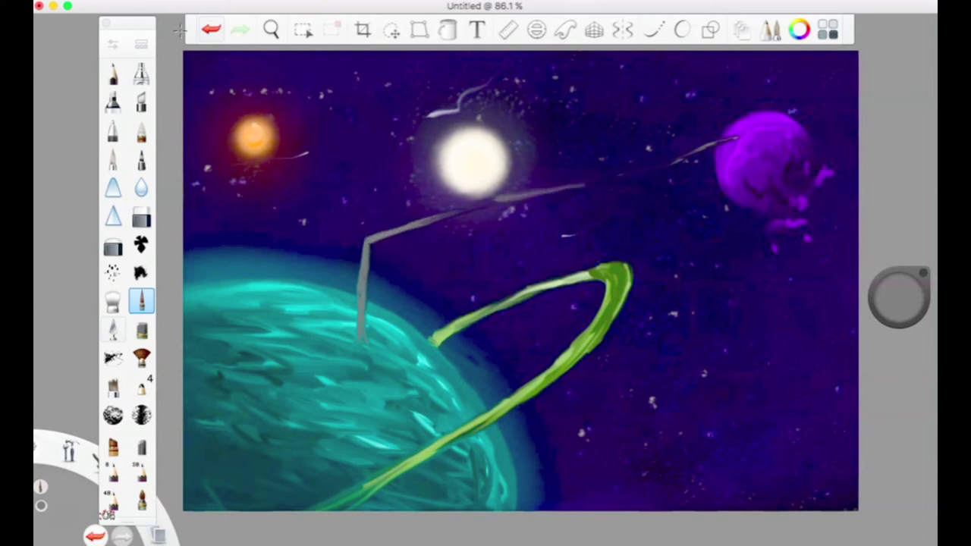
left_click(211, 31)
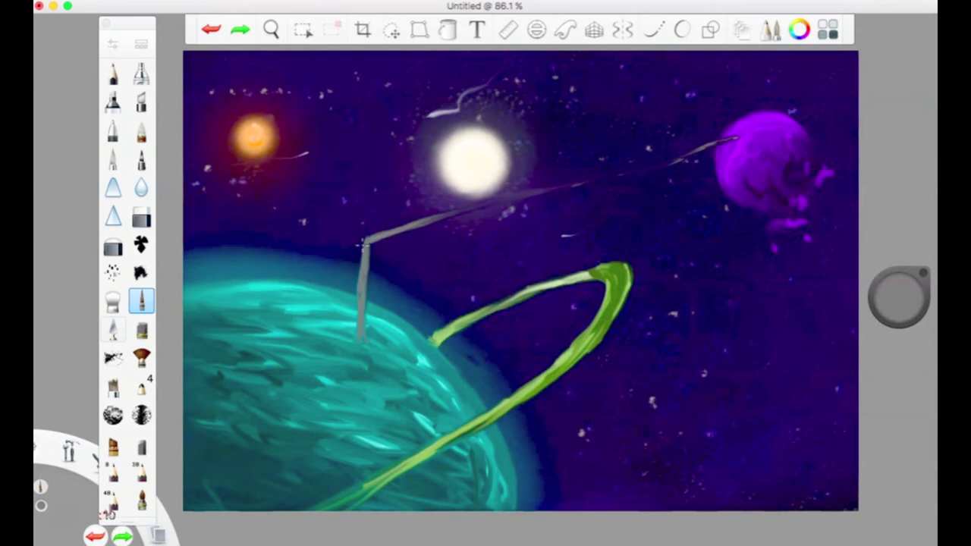
left_click_drag(362, 271, 364, 262)
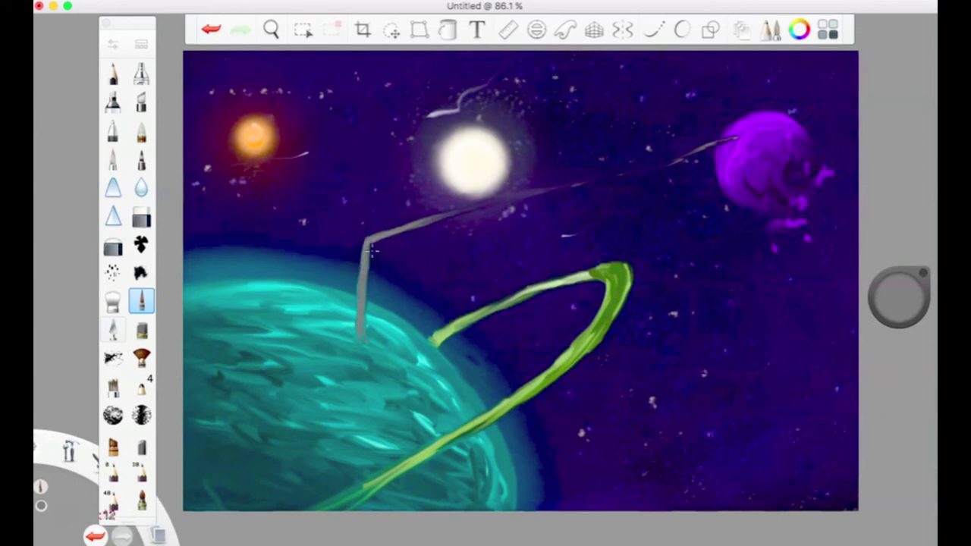
left_click_drag(456, 212, 678, 161)
left_click_drag(629, 178, 582, 184)
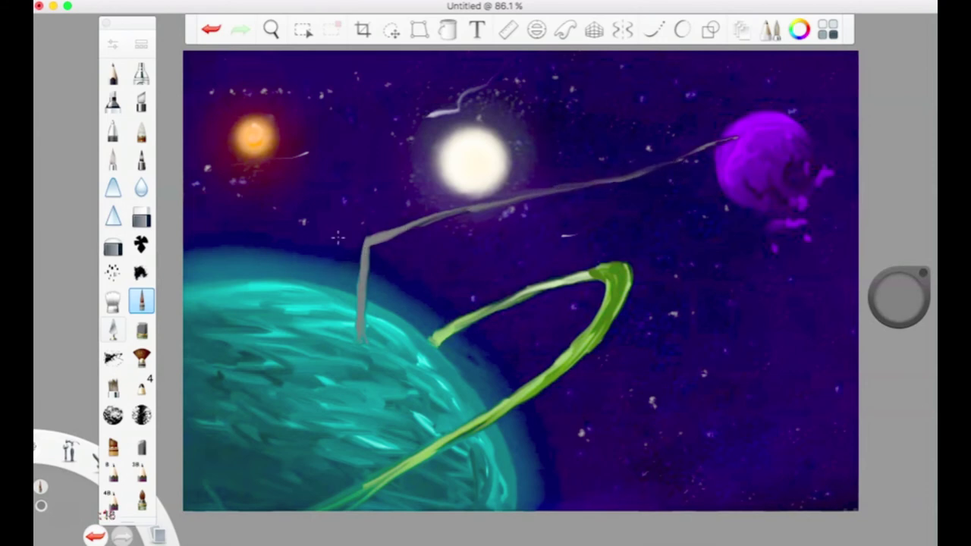
Step: Paint a second grey post and rail beside the first, converging near the moon, and join the two post tops with a crossbar
left_click_drag(295, 325, 581, 179)
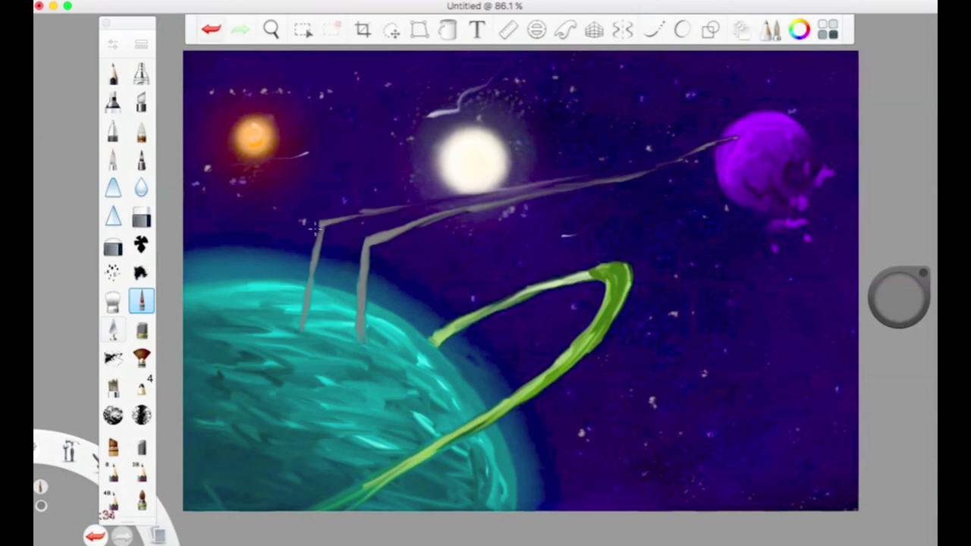
mouse_move(324, 223)
left_mouse_down()
mouse_move(314, 255)
mouse_move(402, 208)
mouse_move(557, 185)
left_mouse_up()
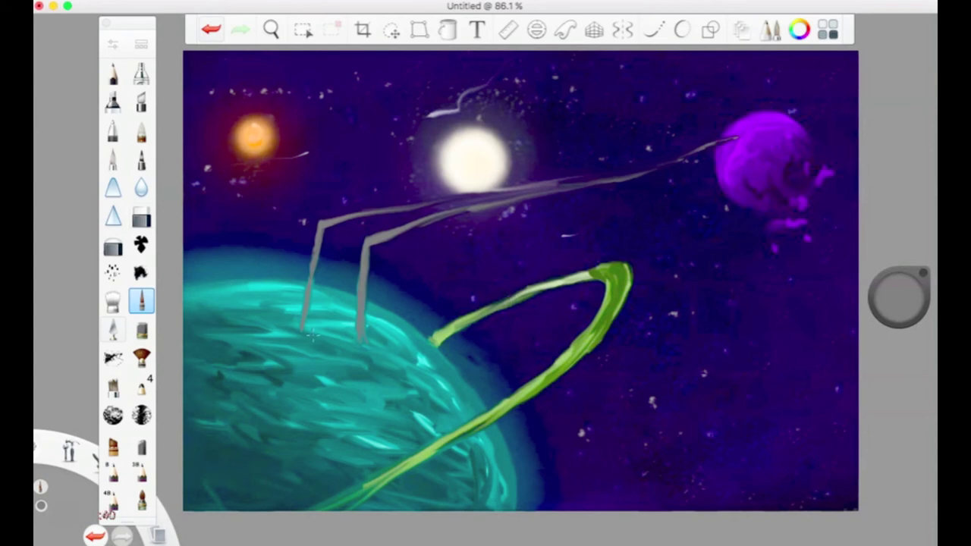
mouse_move(371, 237)
left_mouse_down()
mouse_move(321, 226)
mouse_move(368, 243)
left_mouse_up()
left_click(138, 20)
left_click(657, 13)
Step: Darken the paint colour to dark grey and shade both posts and the crossbar between their tops
left_click_drag(898, 303, 892, 425)
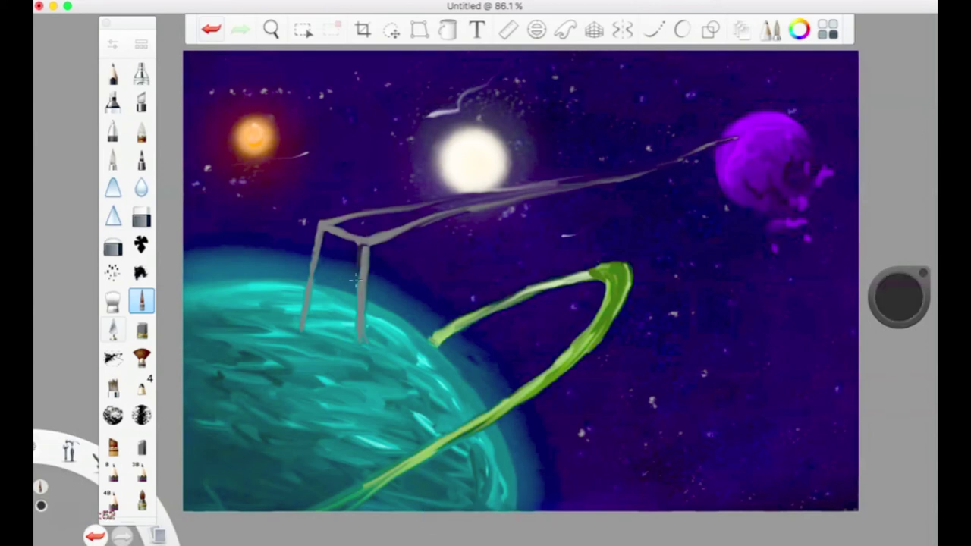
left_click_drag(363, 247, 359, 319)
left_click_drag(358, 263, 355, 342)
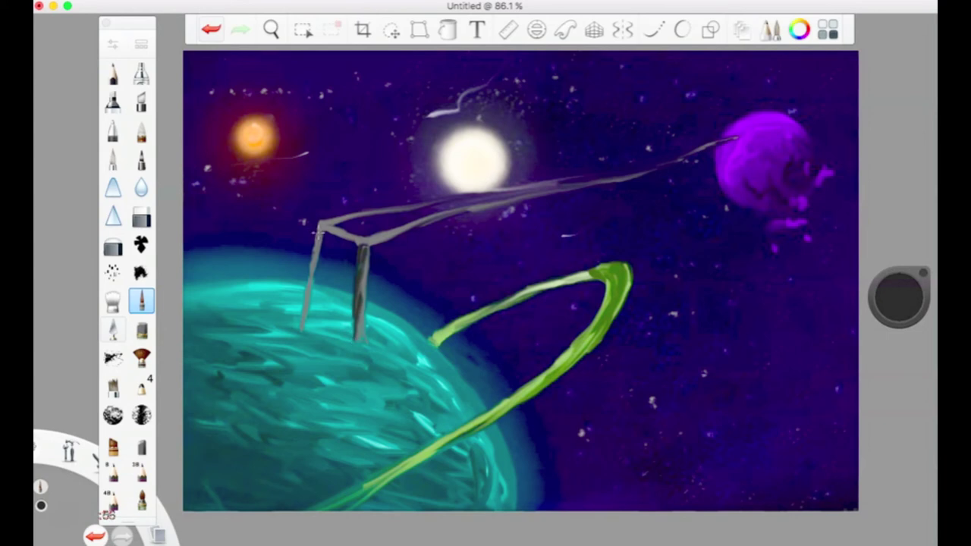
left_click_drag(319, 224, 298, 330)
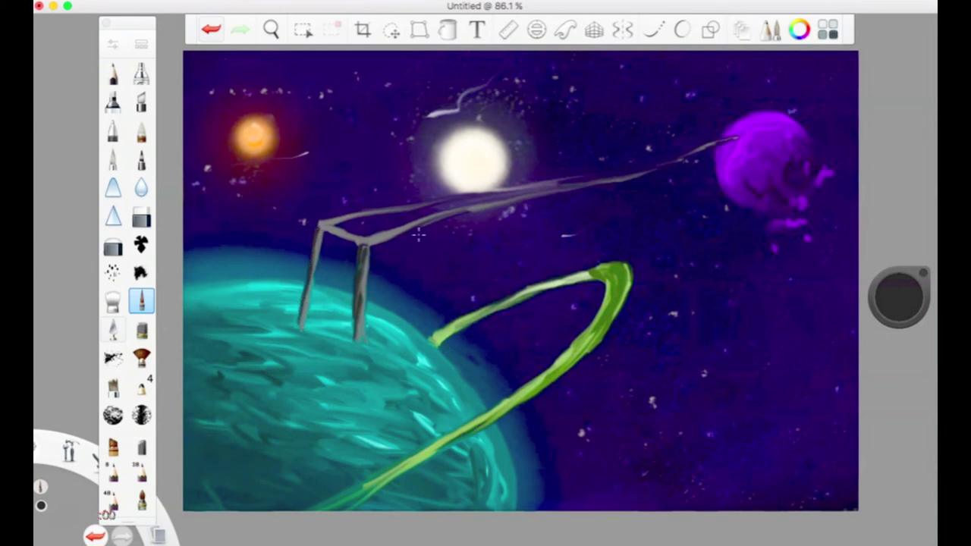
left_click_drag(322, 226, 355, 246)
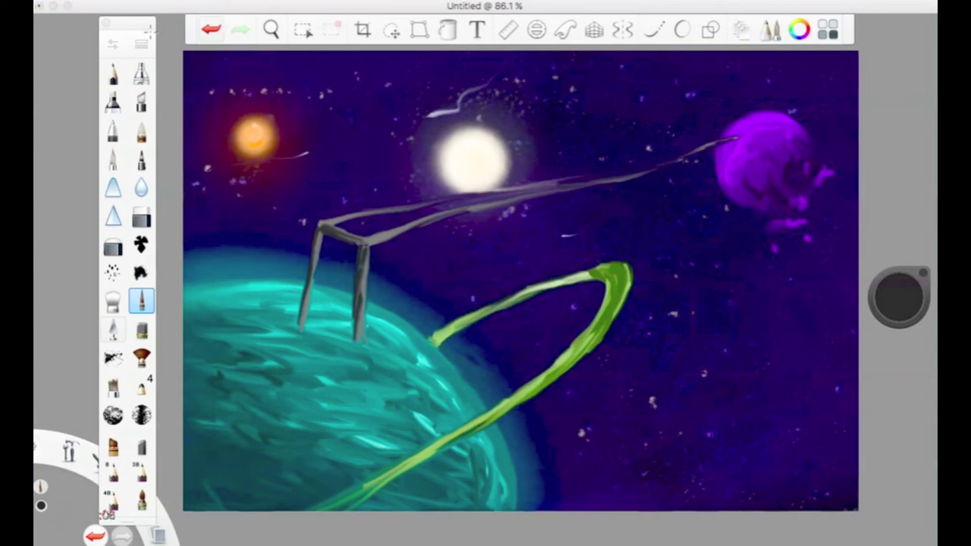
Step: Draw dark-grey rungs between the two posts with the straight line tool to form a ladder
left_click(113, 45)
left_click(710, 30)
left_click(671, 424)
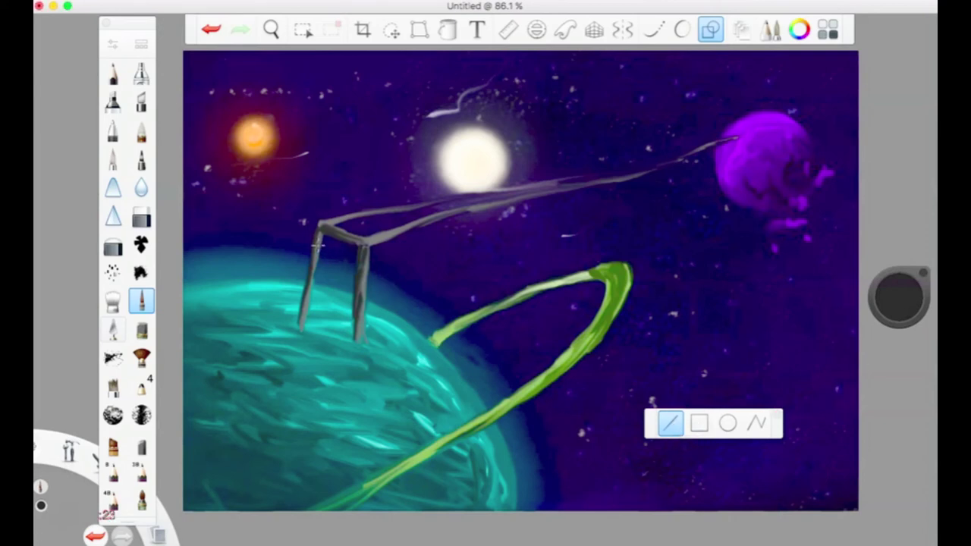
left_click_drag(316, 245, 356, 259)
left_click_drag(310, 280, 359, 295)
left_click_drag(357, 275, 314, 263)
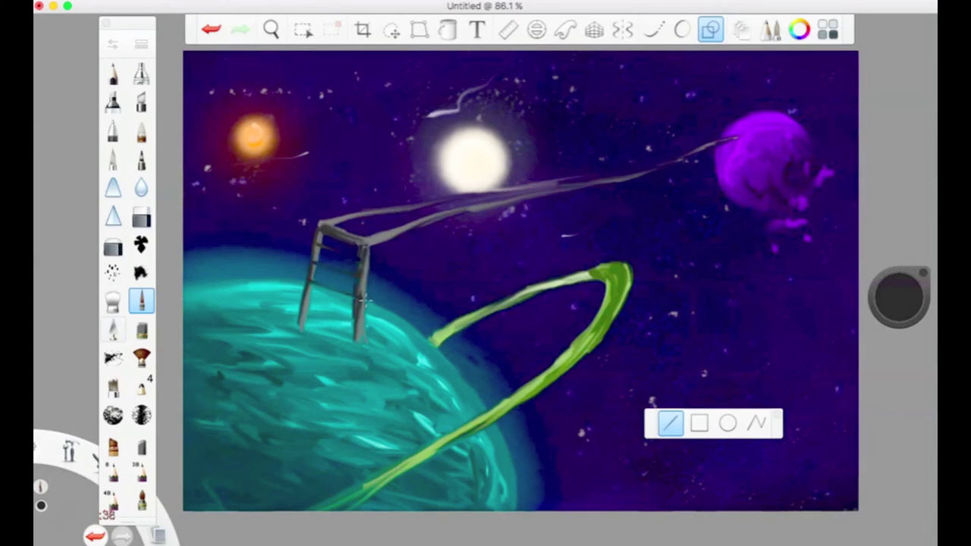
mouse_move(302, 302)
left_mouse_down()
mouse_move(362, 321)
mouse_move(305, 300)
mouse_move(357, 338)
mouse_move(304, 321)
left_mouse_up()
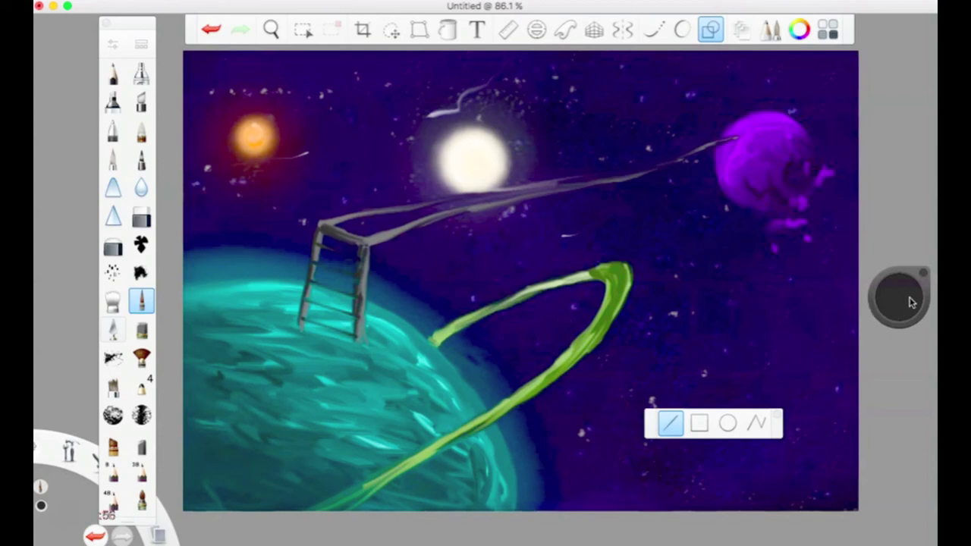
Step: Lighten the paint colour to pale grey, highlight the ladder rungs, turn off the line tool and add light strokes along the near post
left_click_drag(911, 302, 914, 152)
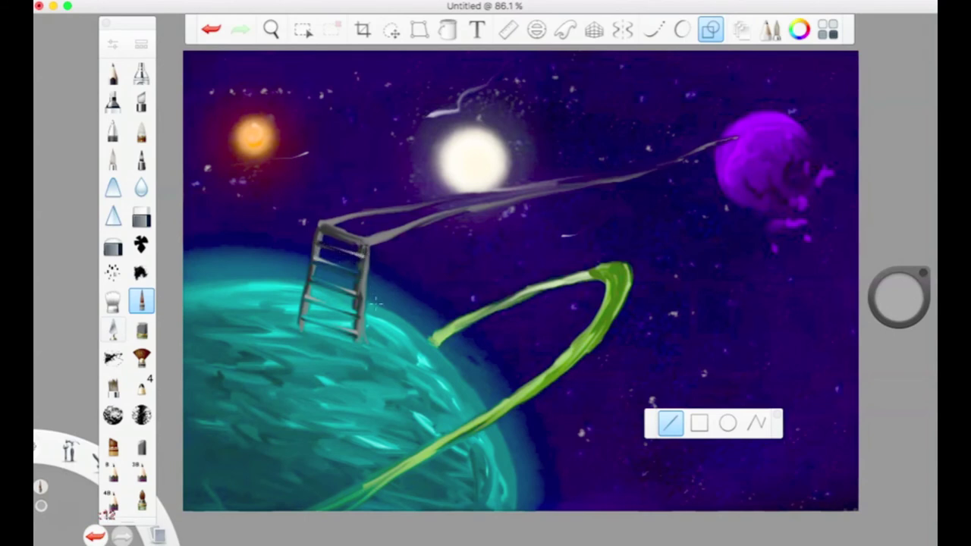
left_click_drag(901, 296, 892, 205)
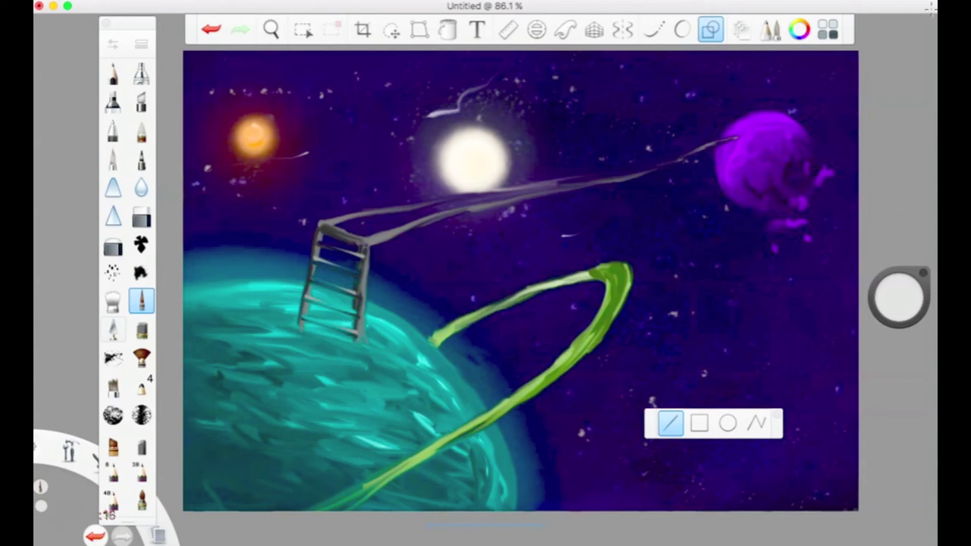
left_click(721, 28)
left_click_drag(354, 320, 356, 332)
mouse_move(361, 279)
left_mouse_down()
mouse_move(361, 287)
mouse_move(365, 244)
left_mouse_up()
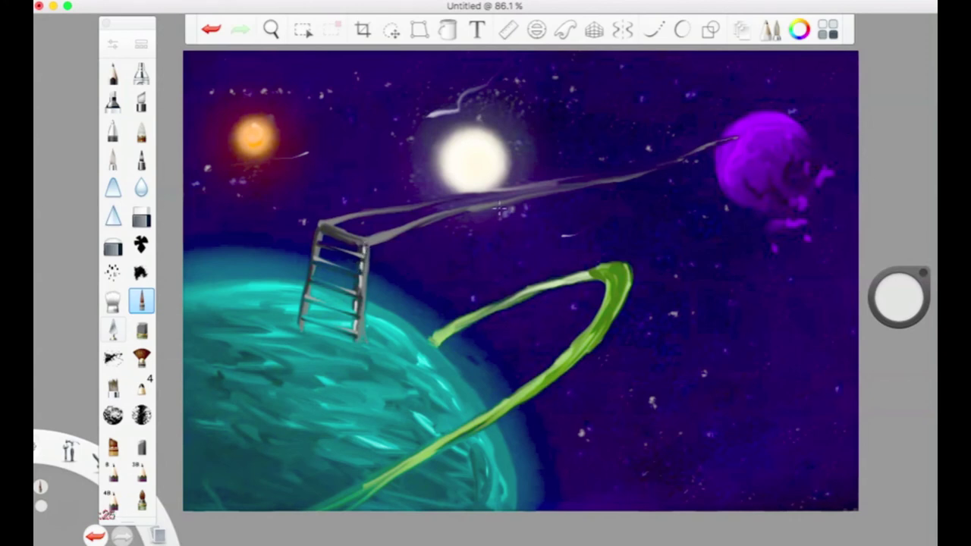
Step: Darken the pale grey slightly, enlarge the brush and fill the walkway surface between the two rails above the ladder
left_click_drag(907, 280, 898, 351)
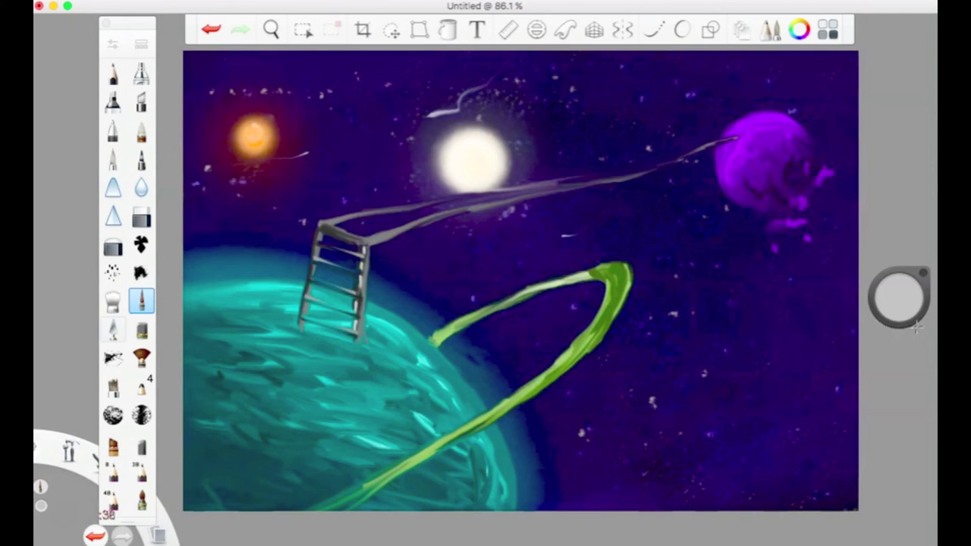
left_click(112, 46)
left_click_drag(199, 262, 208, 265)
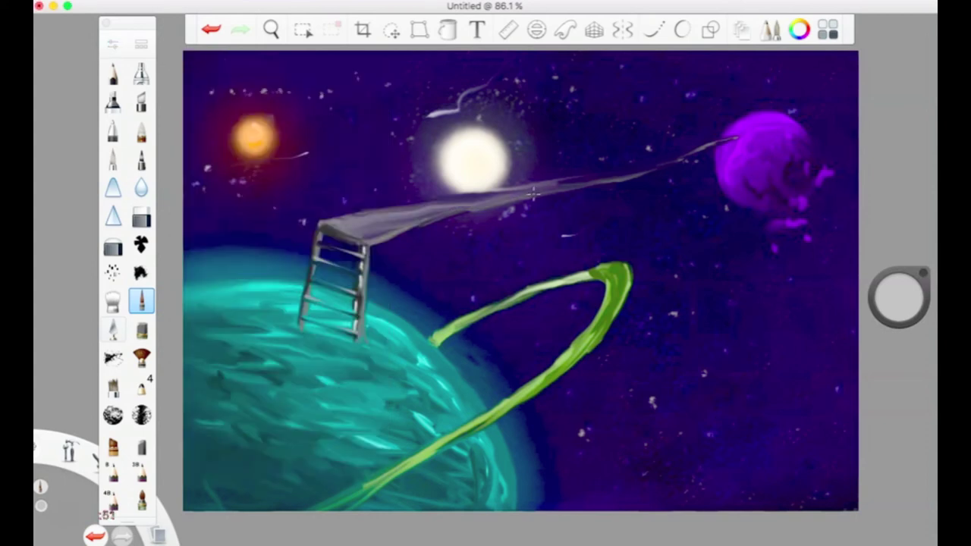
Step: Finish the walkway's pale-grey surface, darken the paint colour to mid grey and shade along the walkway's near edge
left_click_drag(533, 194, 623, 178)
left_click_drag(740, 191, 740, 195)
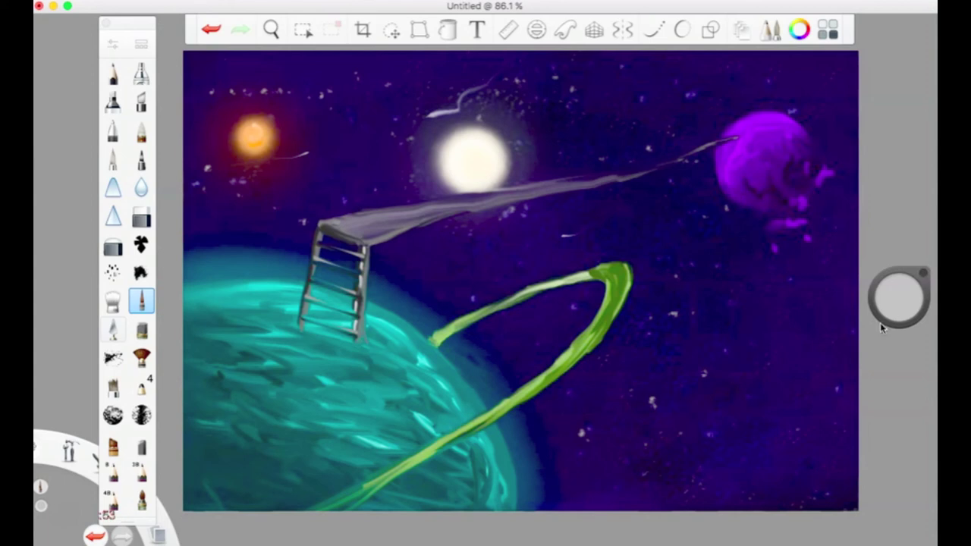
left_click_drag(899, 291, 898, 322)
left_click_drag(371, 236, 547, 199)
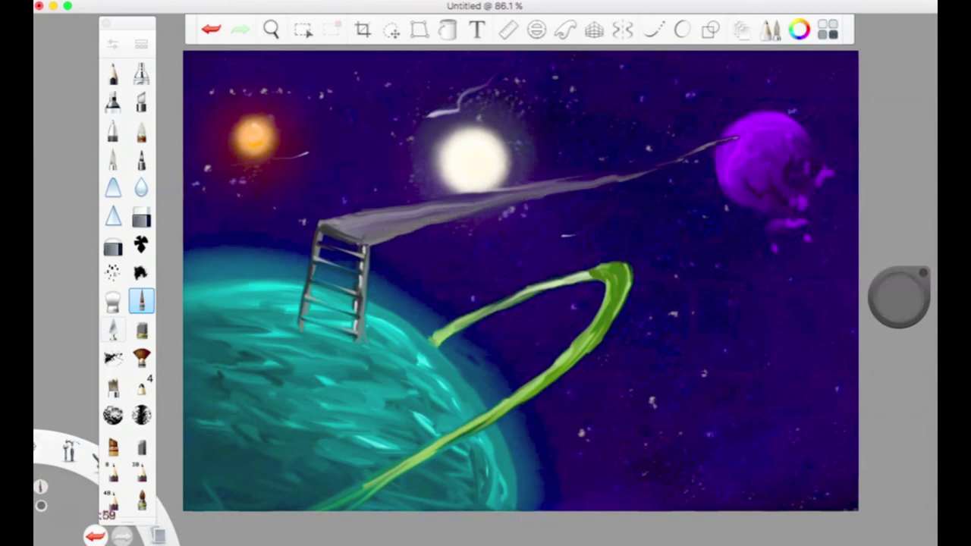
Step: Darken the paint colour to 18% luminance, set the brush size to 6.6 and shade the walkway's lower edge from the ladder outwards
left_click_drag(889, 295, 895, 370)
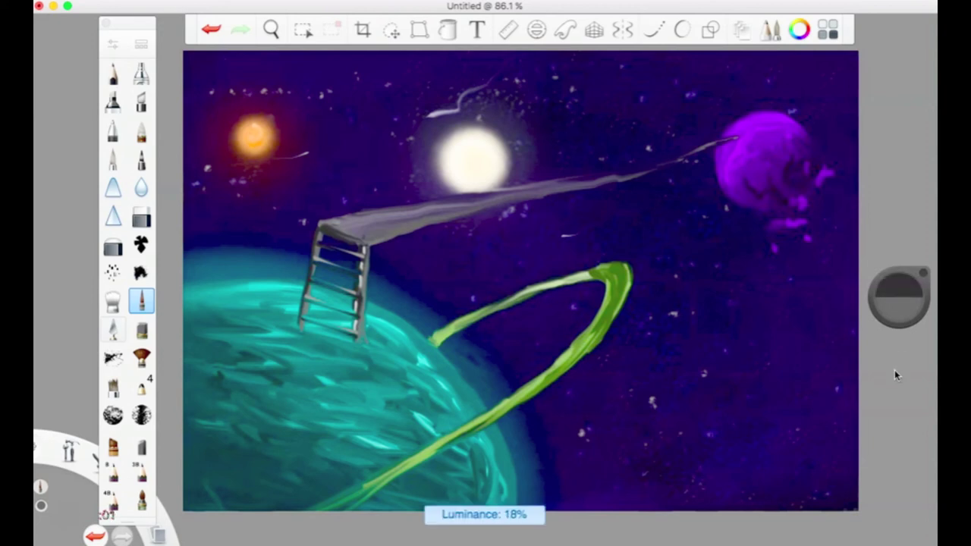
left_click(111, 48)
left_click_drag(206, 261, 201, 264)
left_click(179, 76)
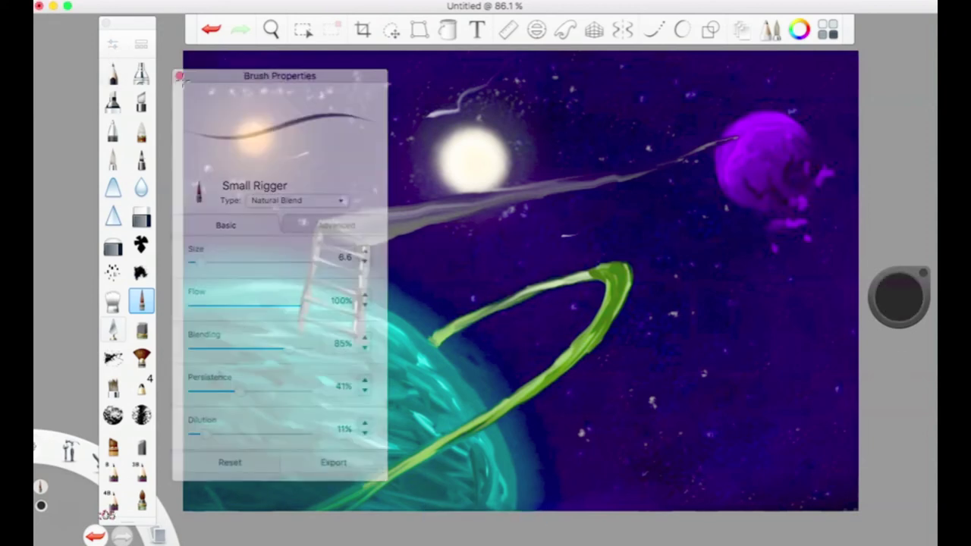
left_click_drag(363, 238, 548, 198)
left_click_drag(369, 241, 414, 232)
left_click_drag(358, 242, 418, 224)
left_click_drag(362, 232, 654, 178)
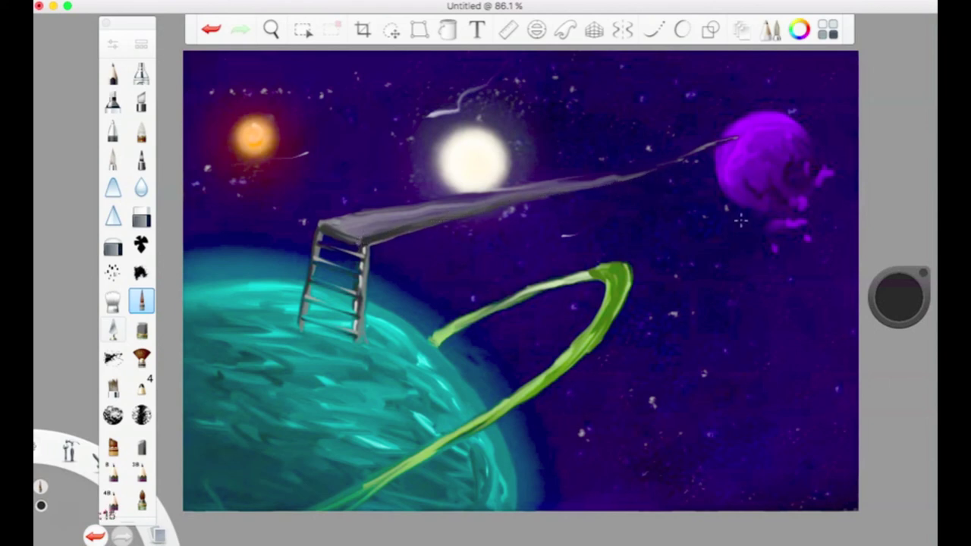
Step: Darken the paint colour to near black and deepen the walkway's lower edge and its corner above the ladder's far post
left_click_drag(895, 295, 895, 341)
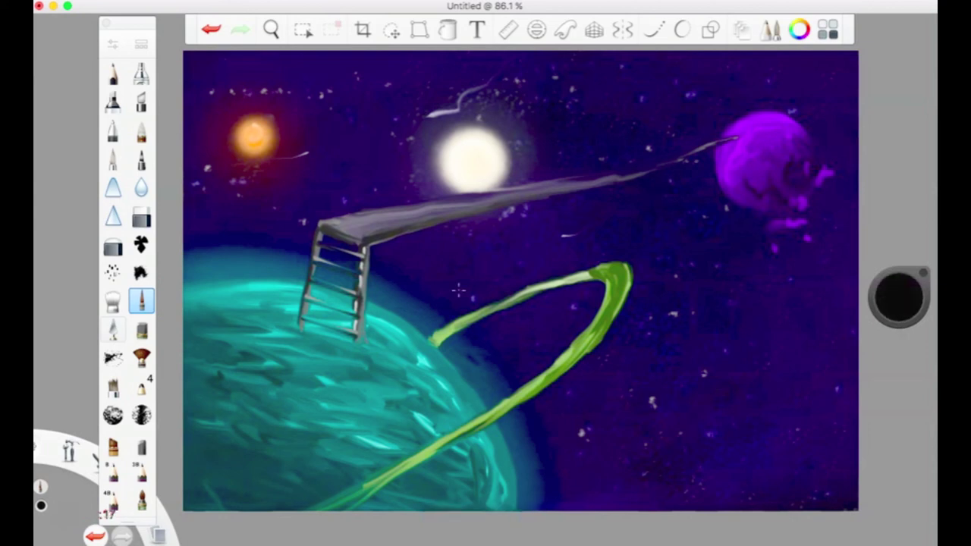
left_click_drag(357, 242, 485, 208)
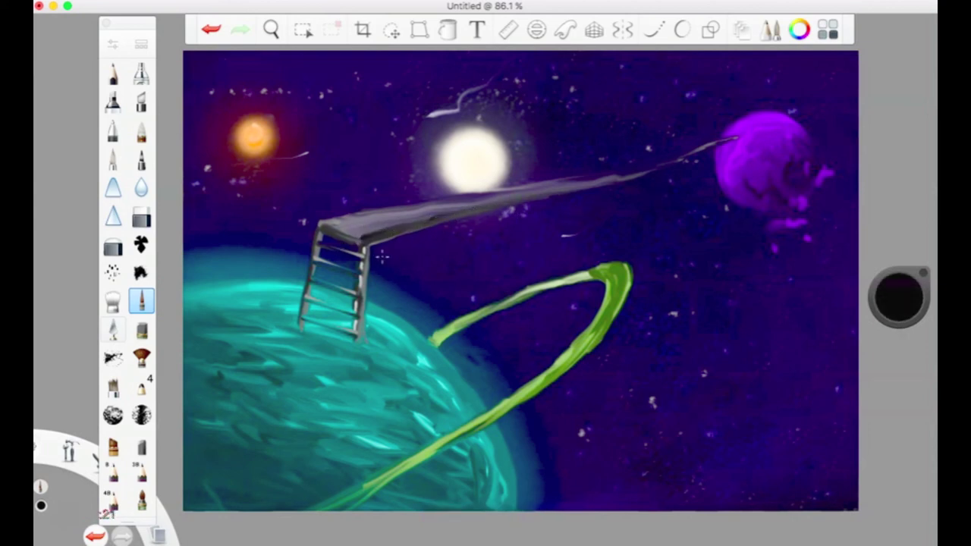
mouse_move(320, 223)
left_mouse_down()
mouse_move(369, 237)
mouse_move(334, 227)
left_mouse_up()
mouse_move(464, 208)
left_mouse_down()
mouse_move(588, 188)
mouse_move(687, 157)
left_mouse_up()
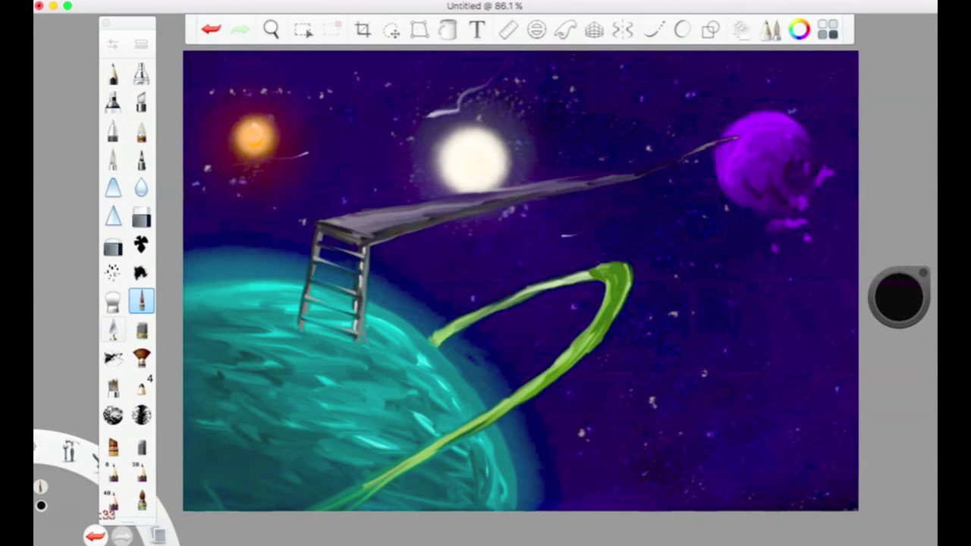
Step: Pick the planet's teal as the paint colour and paint over the lower ends of the ladder posts, then brighten the teal
left_click(489, 113)
left_click(399, 98)
left_click(900, 302)
left_click(322, 332, "alt")
left_click(319, 332)
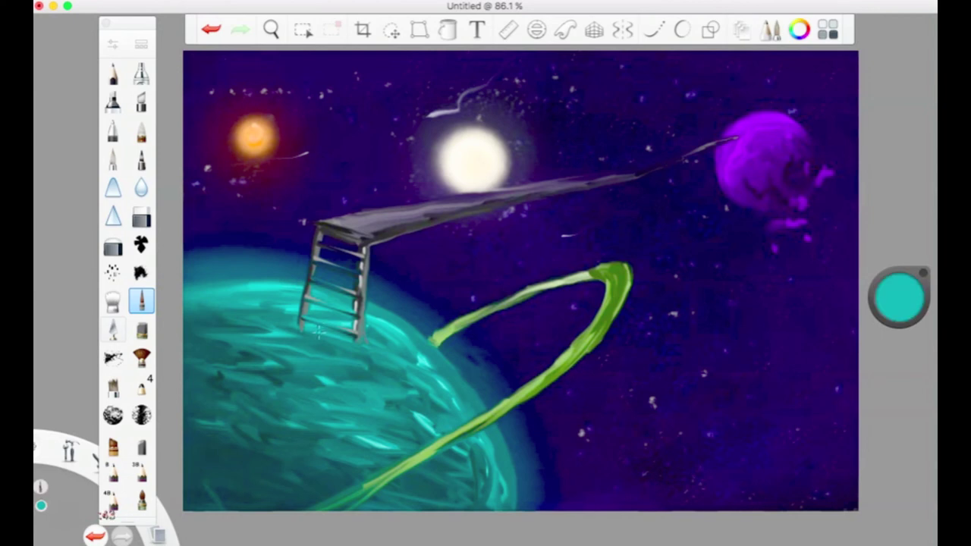
left_click(319, 333)
left_click(318, 332)
left_click(533, 269)
left_click_drag(894, 273, 892, 251)
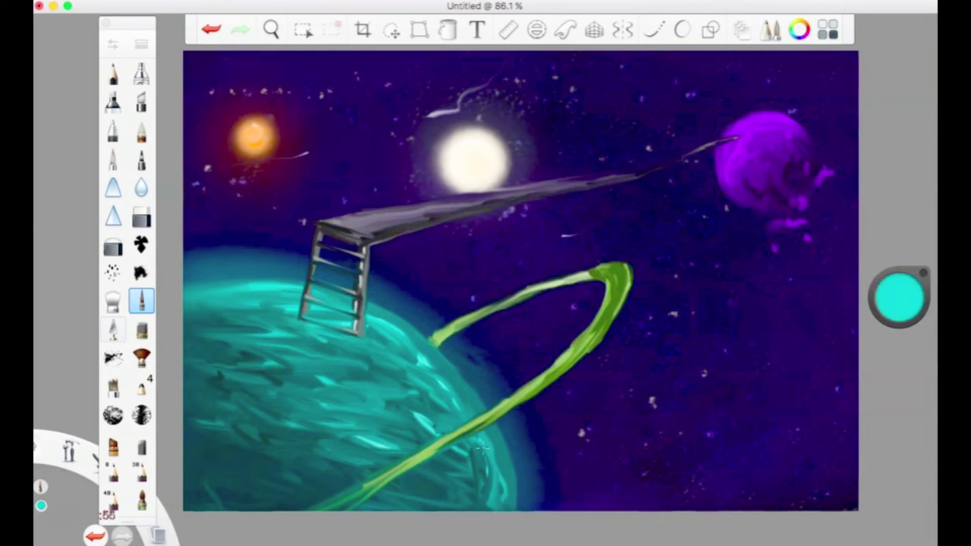
Step: Set the paint colour to black, shade the ladder's outer post up to the walkway and undo the last stroke along the walkway's edge
left_click_drag(905, 301, 877, 139)
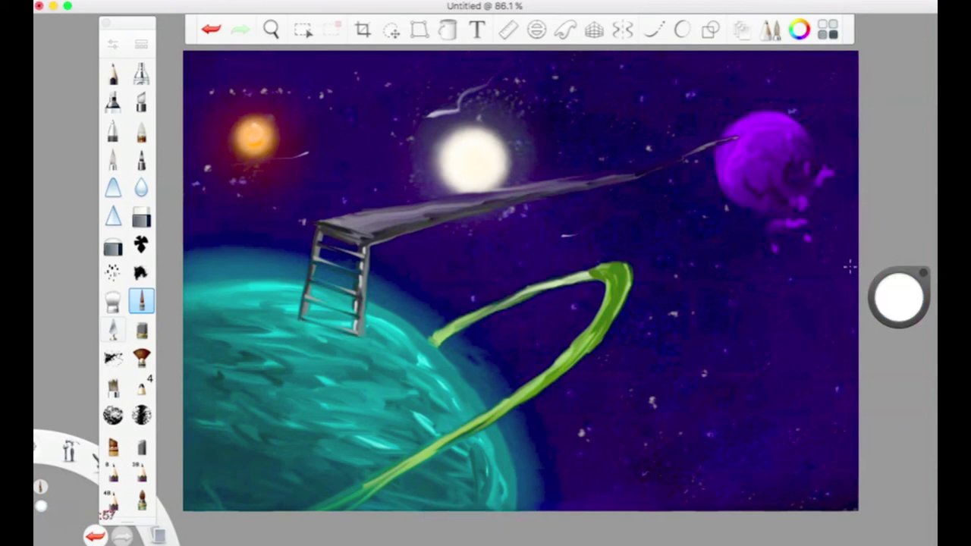
key("super+z")
left_click_drag(899, 297, 899, 379)
left_click_drag(905, 303, 904, 468)
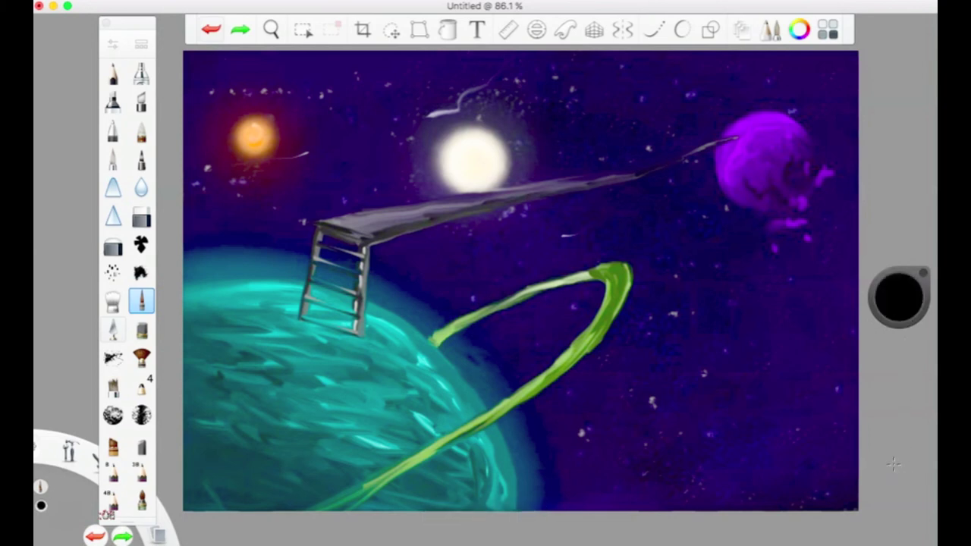
mouse_move(303, 312)
left_mouse_down()
mouse_move(312, 262)
mouse_move(310, 274)
left_mouse_up()
left_click_drag(320, 241, 323, 233)
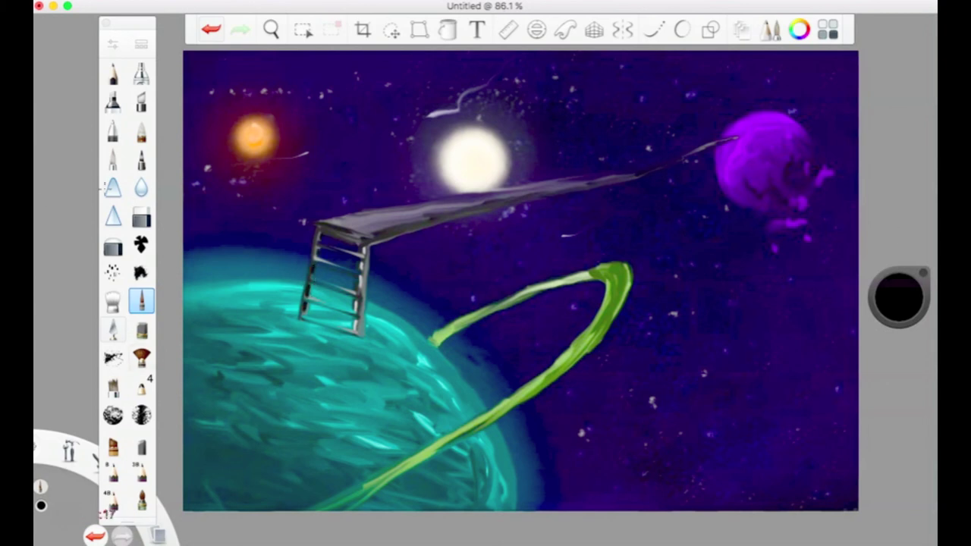
left_click_drag(321, 229, 435, 206)
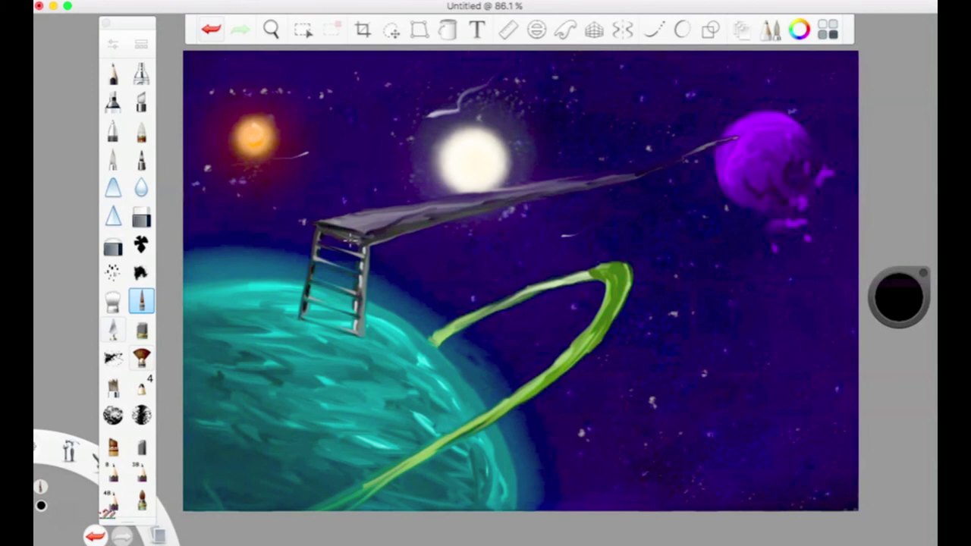
left_click(211, 30)
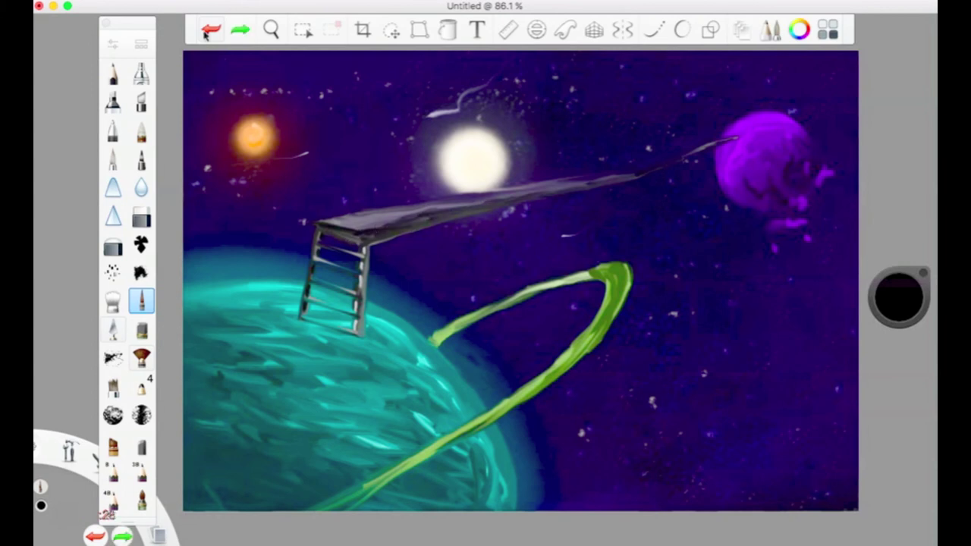
Step: Set the paint colour to mid grey, reduce the brush size to 4.0 and touch up the walkway's tip on the purple planet
left_click(902, 293)
left_click(179, 77)
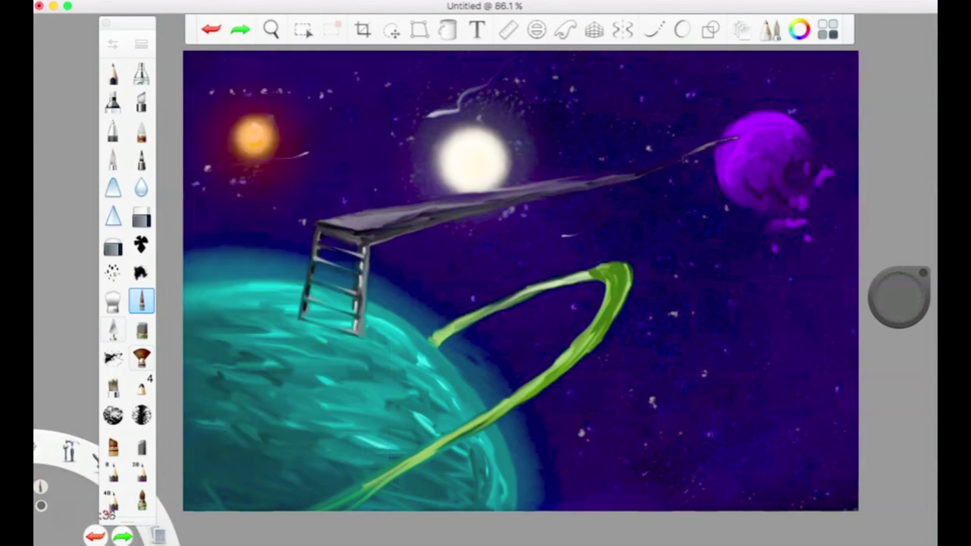
left_click_drag(738, 142, 737, 141)
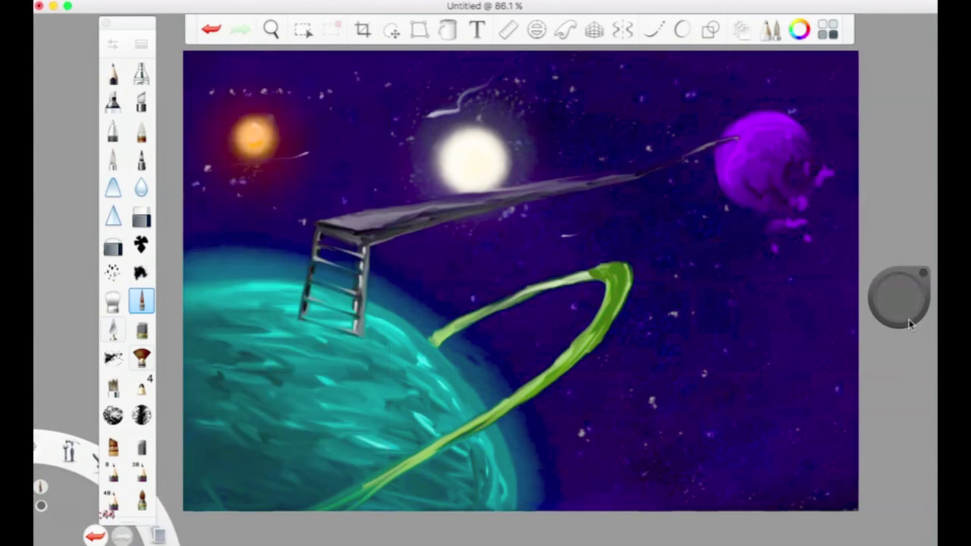
Step: Set the paint colour to black, enlarge the brush to size 9.2 and darken the walkway's underside below the moon
left_click_drag(892, 294, 877, 465)
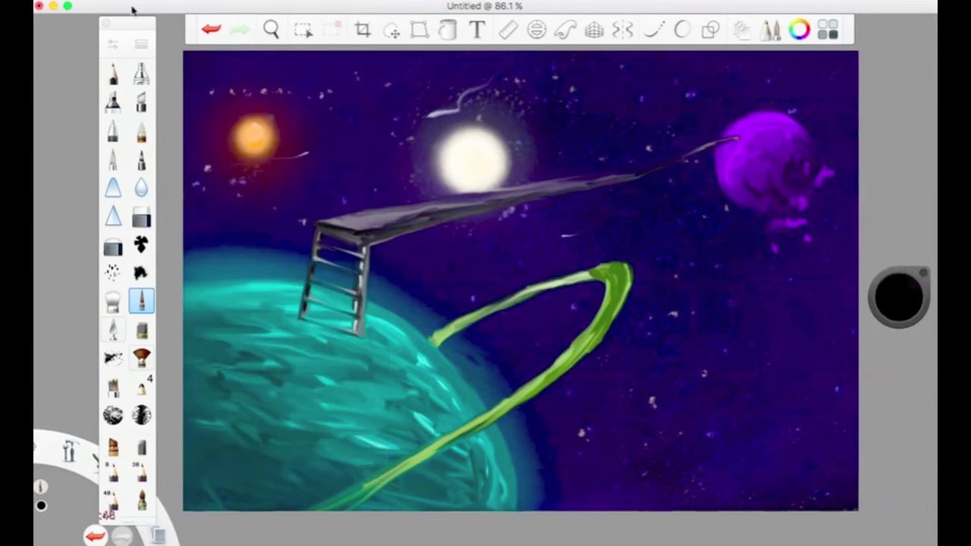
left_click(112, 46)
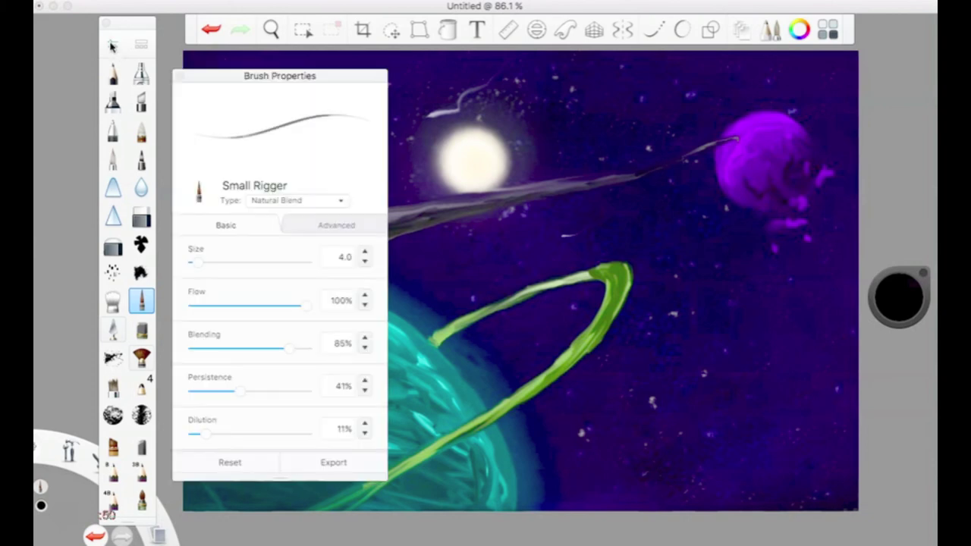
left_click(203, 263)
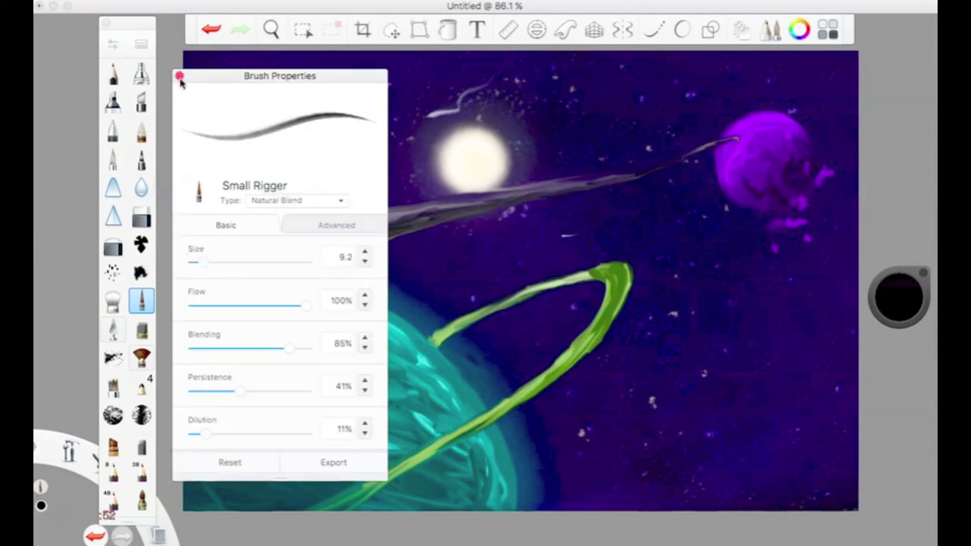
left_click(178, 76)
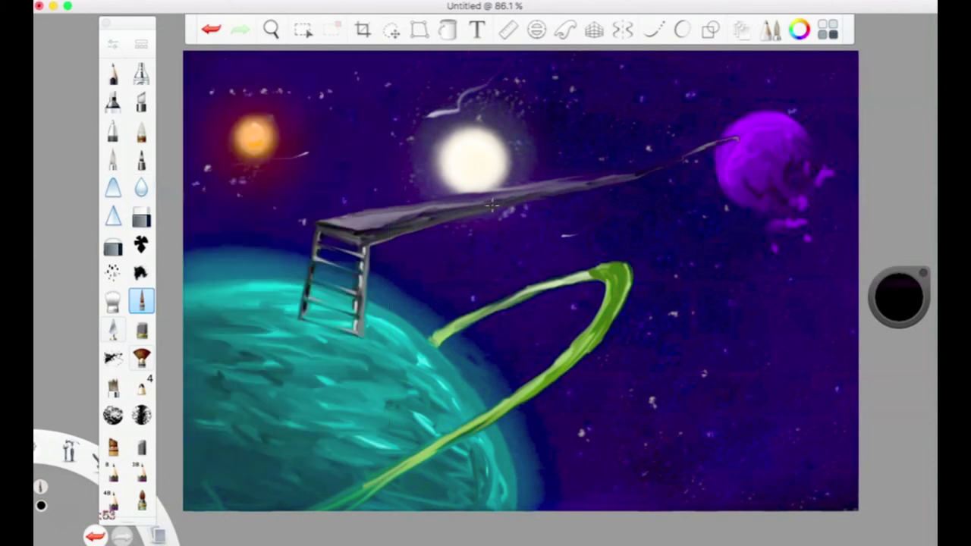
mouse_move(492, 205)
left_mouse_down()
mouse_move(588, 187)
mouse_move(427, 217)
mouse_move(651, 181)
left_mouse_up()
Step: Lighten the paint colour to near white and highlight the walkway's top surface near the ladder
left_click_drag(910, 300, 892, 76)
left_click_drag(898, 296, 895, 243)
left_click_drag(342, 225, 405, 212)
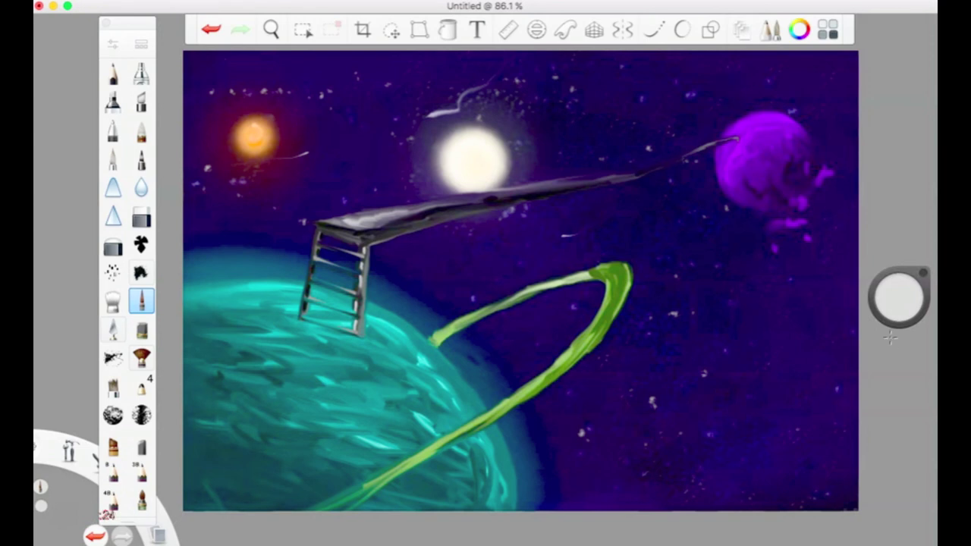
Step: Set the paint colour to bright cyan and paint a tilted ring around the purple planet
left_click(901, 312)
left_click(906, 292)
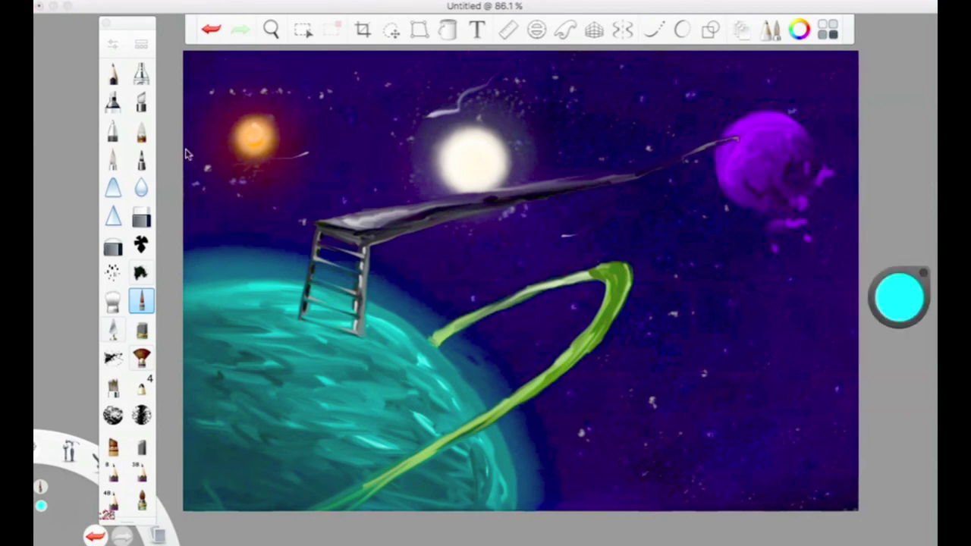
mouse_move(802, 127)
left_mouse_down()
mouse_move(819, 124)
mouse_move(750, 181)
mouse_move(699, 201)
left_mouse_up()
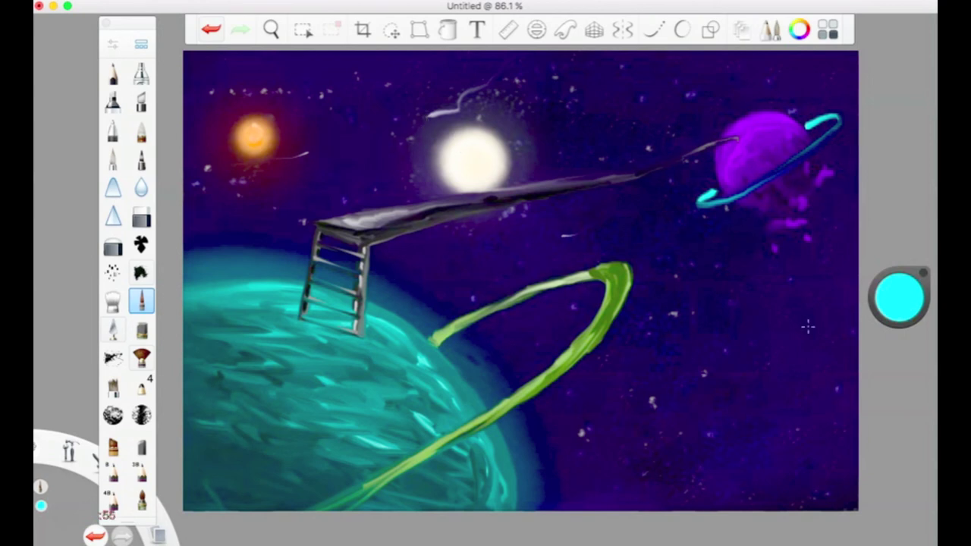
Step: Set the paint colour to mid grey, activate the straight line tool and set the brush's dilution to 3% with lower blending
left_click(906, 304)
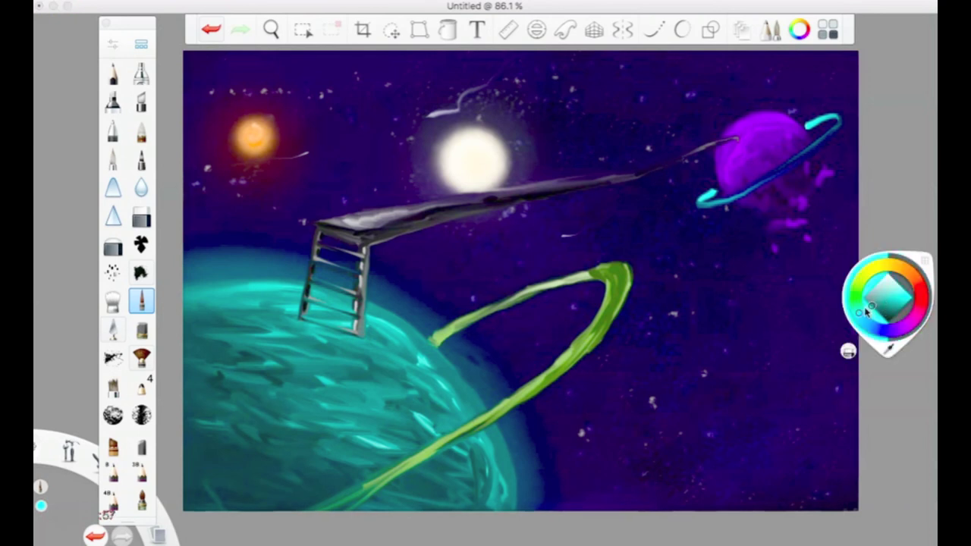
left_click(867, 311)
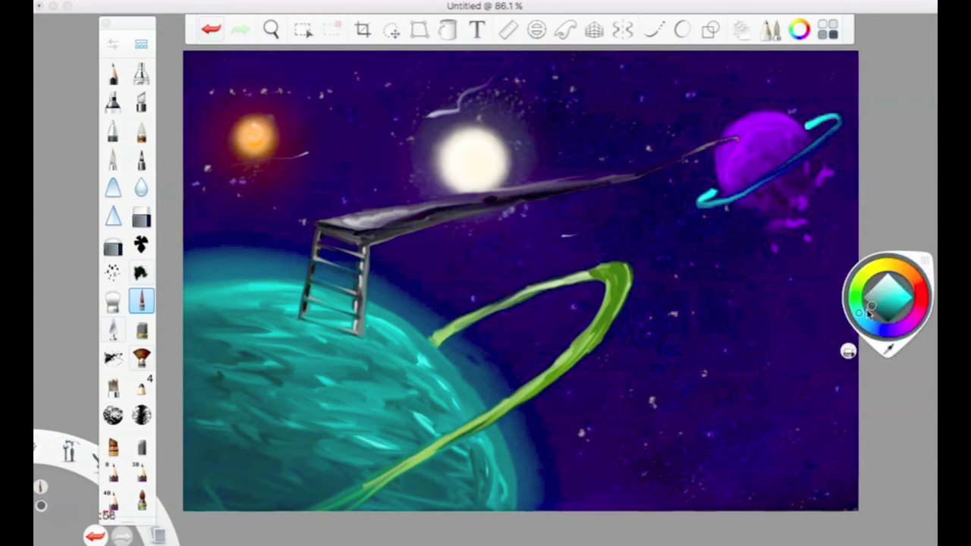
left_click(710, 31)
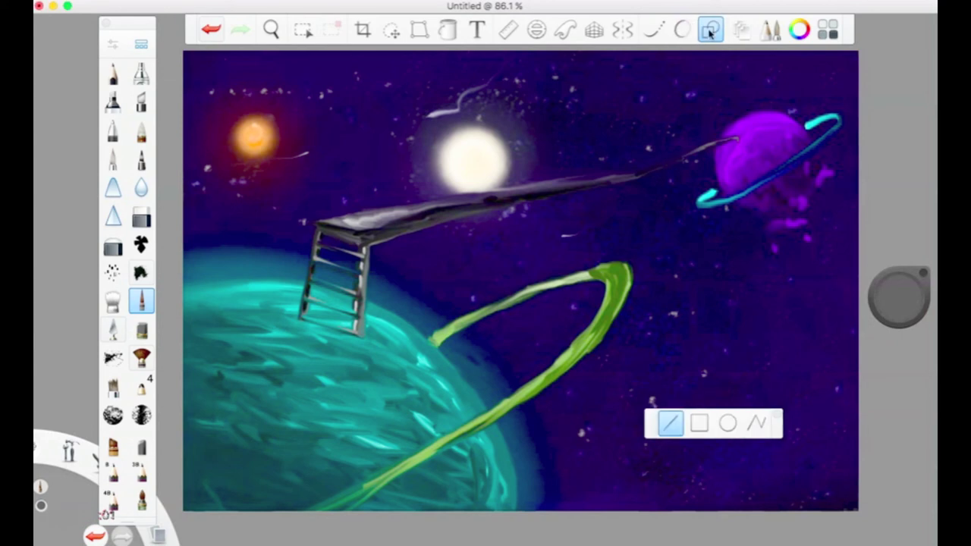
left_click(112, 44)
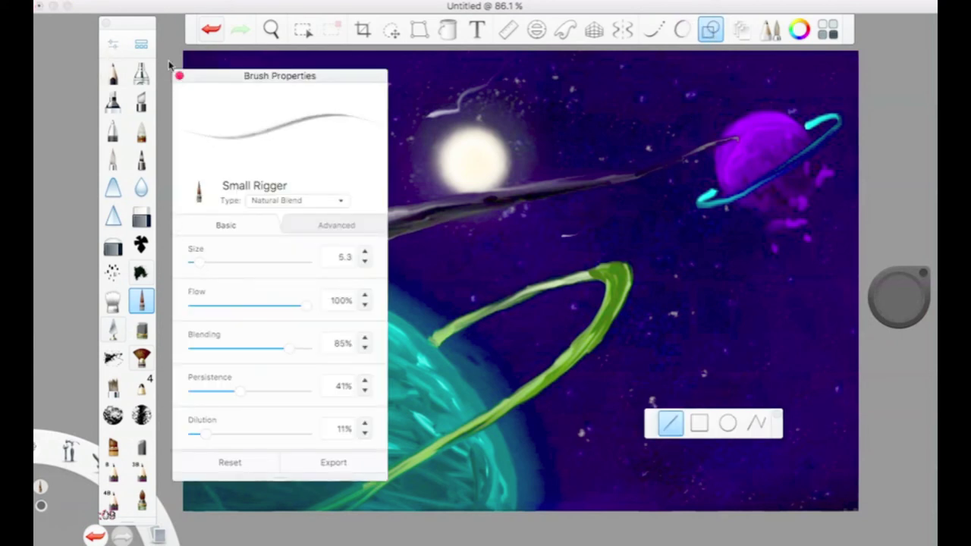
left_click(112, 44)
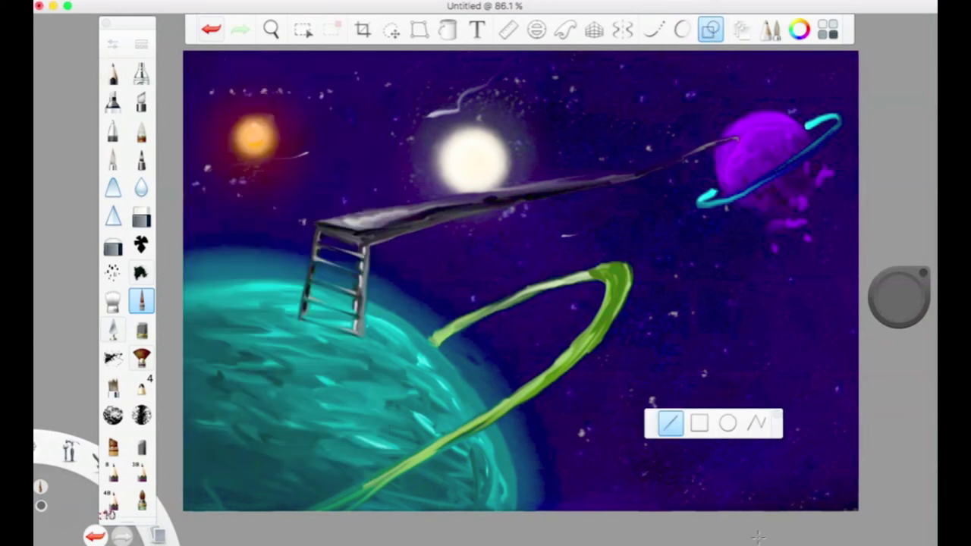
left_click(108, 45)
left_click(197, 439)
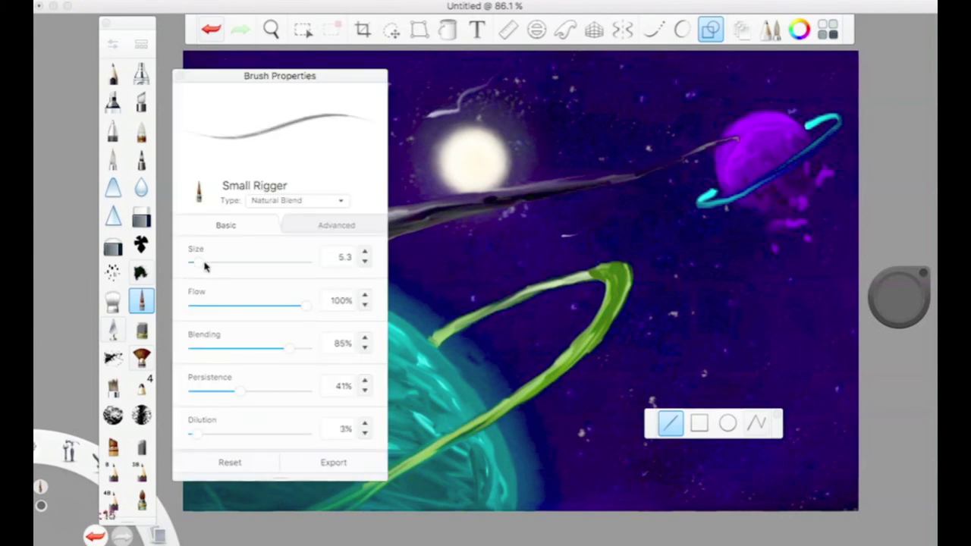
left_click(227, 349)
left_click(180, 77)
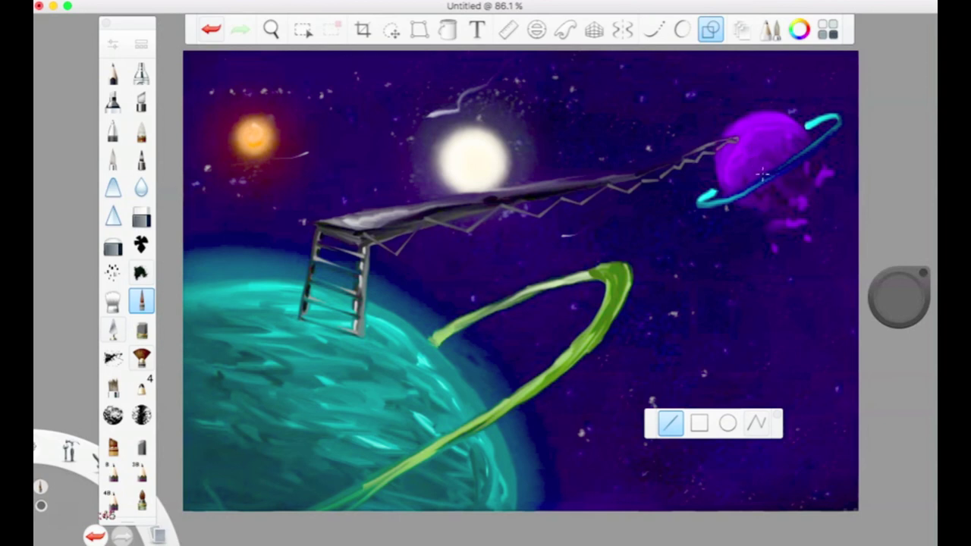
Step: Draw crisscrossing grey truss lines beneath the walkway from the ladder to the purple planet, undoing a stray line
key("super+z")
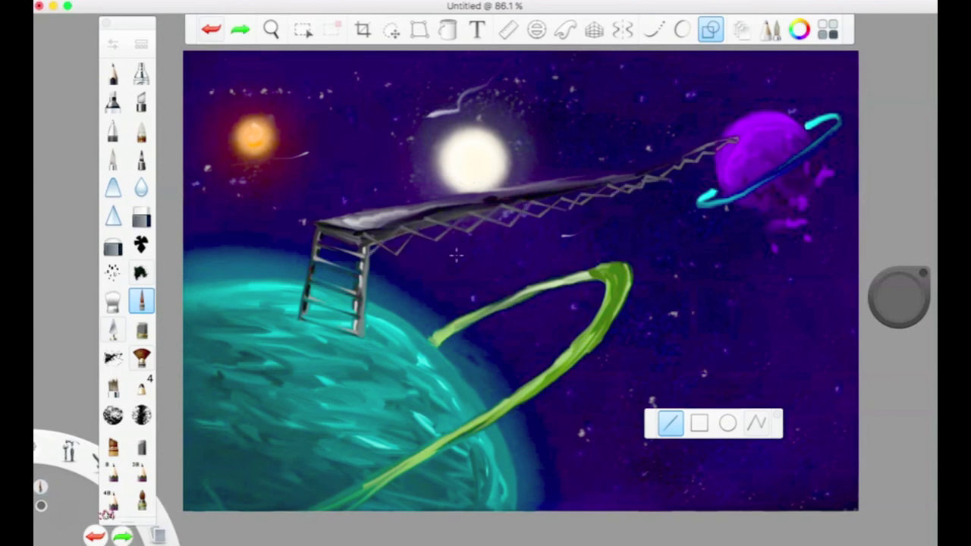
left_click_drag(371, 261, 389, 241)
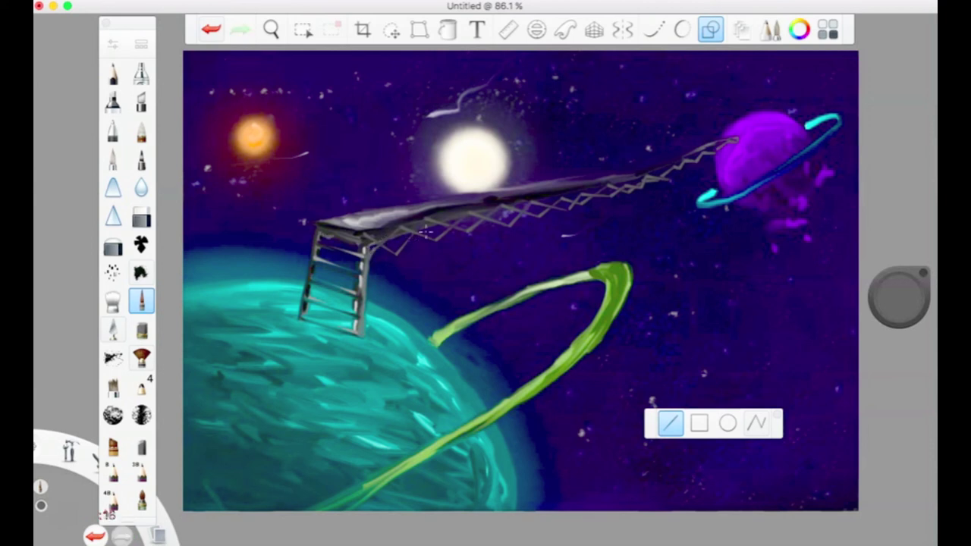
Step: Set the paint colour to near black, darken the truss lines towards the purple planet and turn off the line tool
left_click_drag(881, 297, 894, 380)
left_click_drag(611, 196, 583, 195)
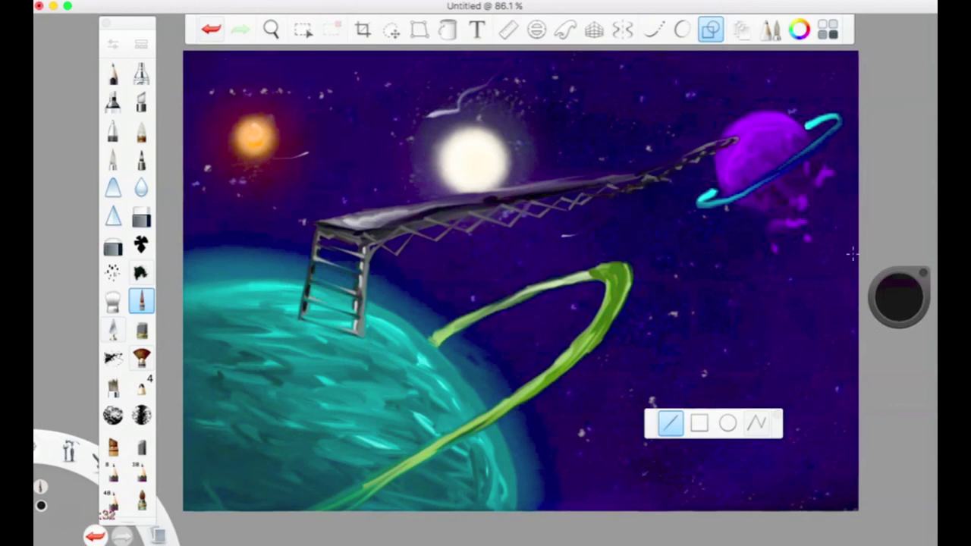
left_click(711, 30)
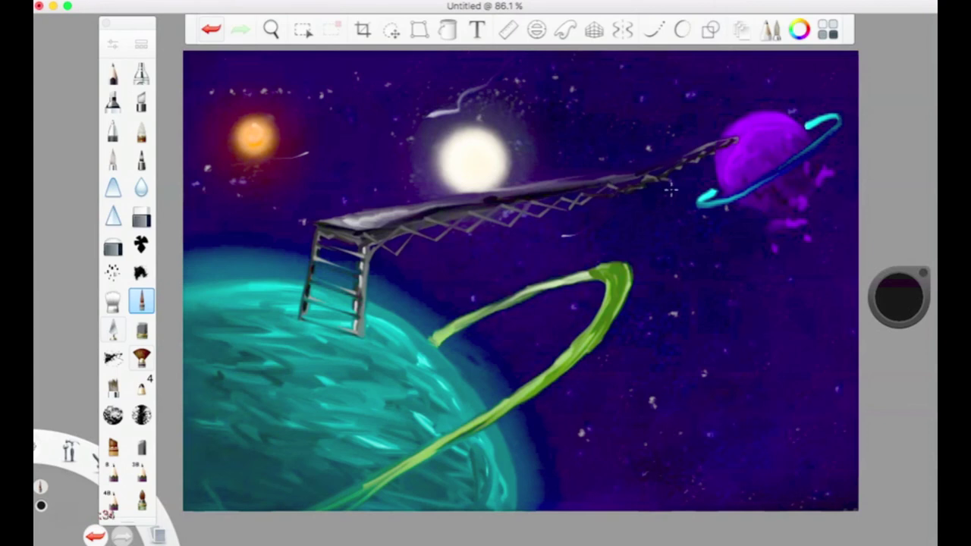
Step: Undo the last stroke and draw straight light grey truss and brace lines between the walkway's underside and the ladder
left_click(213, 32)
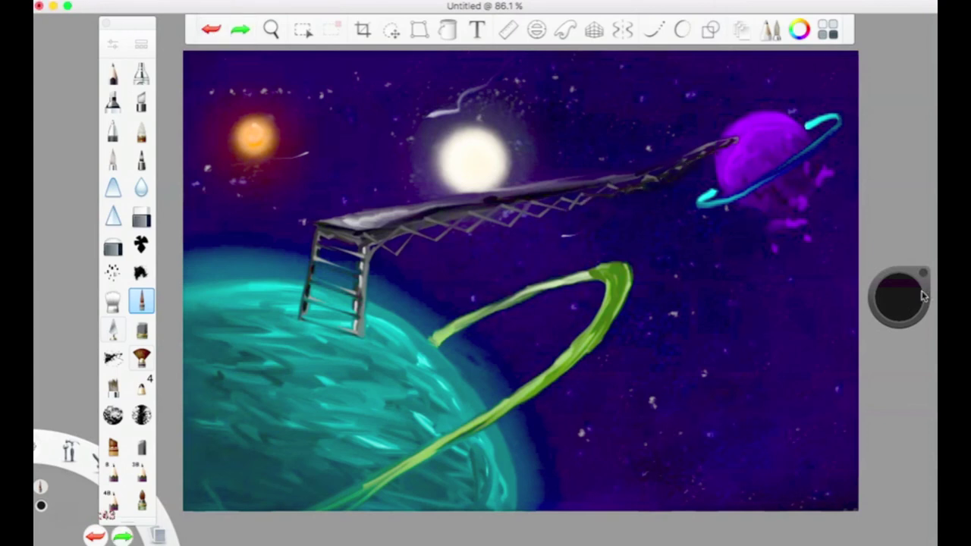
left_click_drag(888, 296, 882, 105)
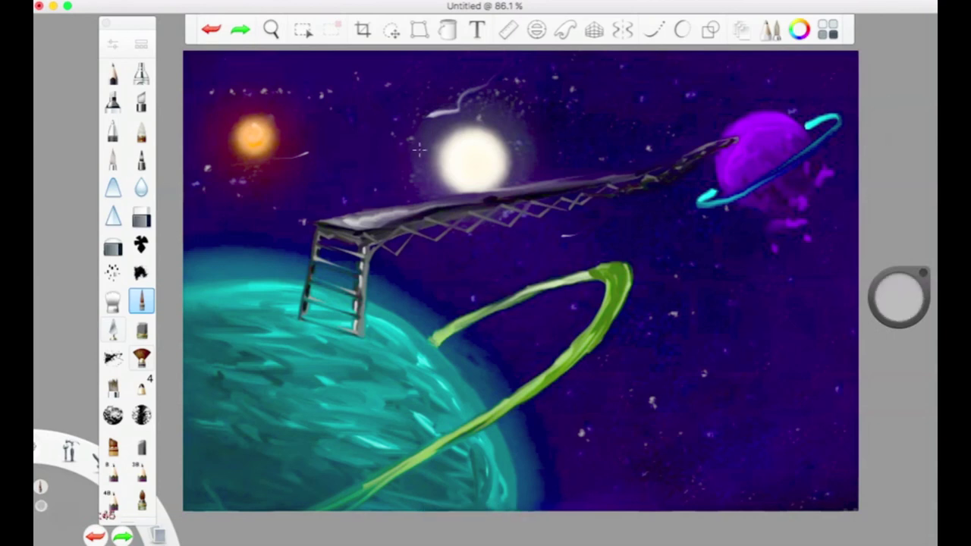
left_click(710, 30)
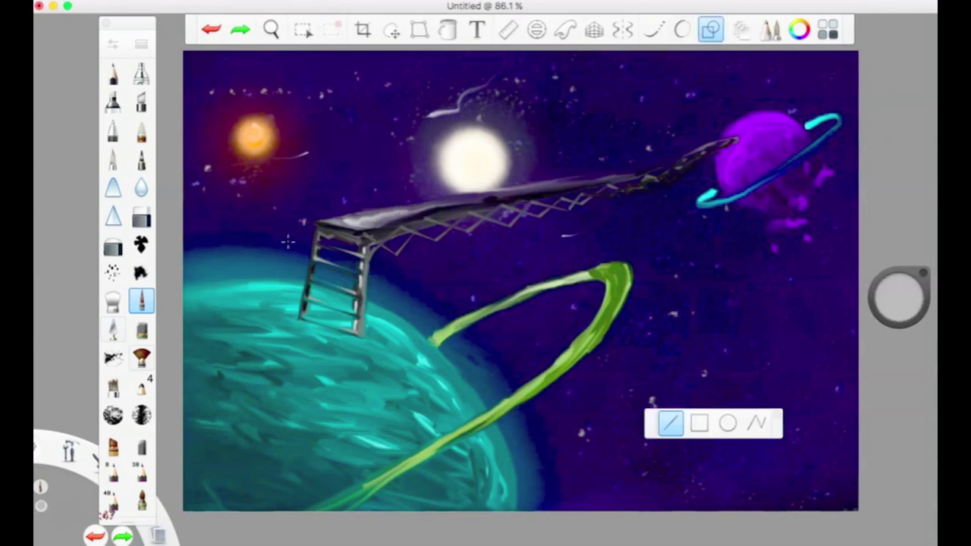
mouse_move(367, 236)
left_mouse_down()
mouse_move(396, 254)
mouse_move(414, 227)
mouse_move(362, 288)
left_mouse_up()
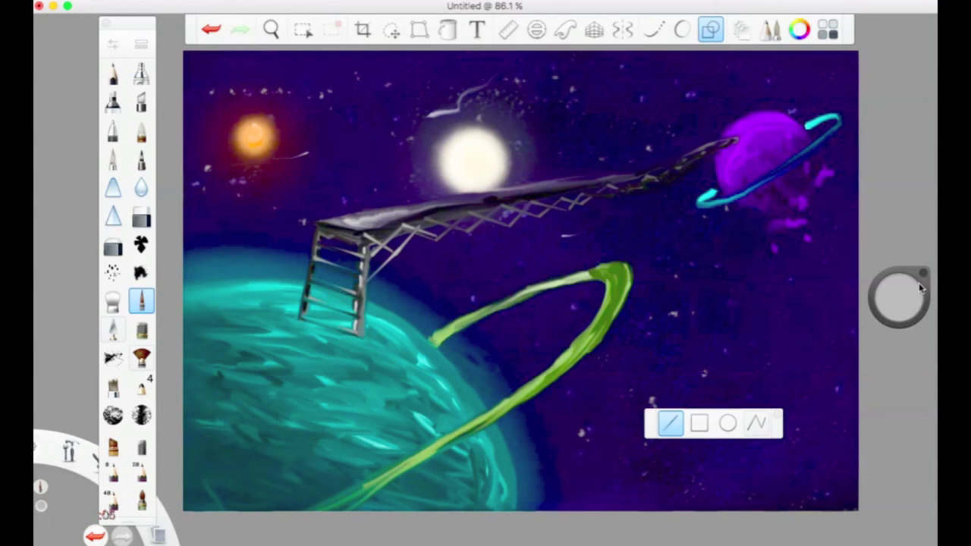
Step: Paint a small red mark with a light pink highlight on the ladder's planet-side leg and turn off the line tool
left_click(907, 317)
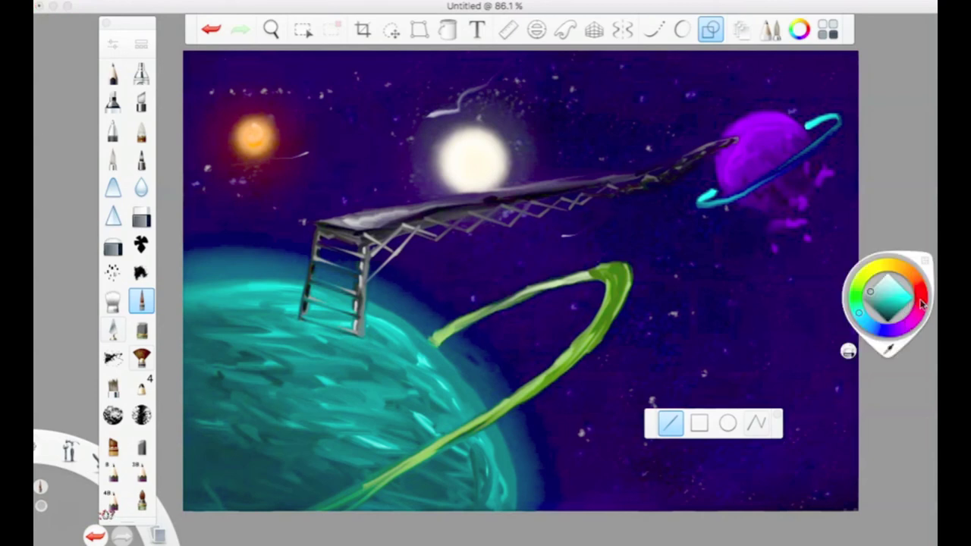
left_click(884, 309)
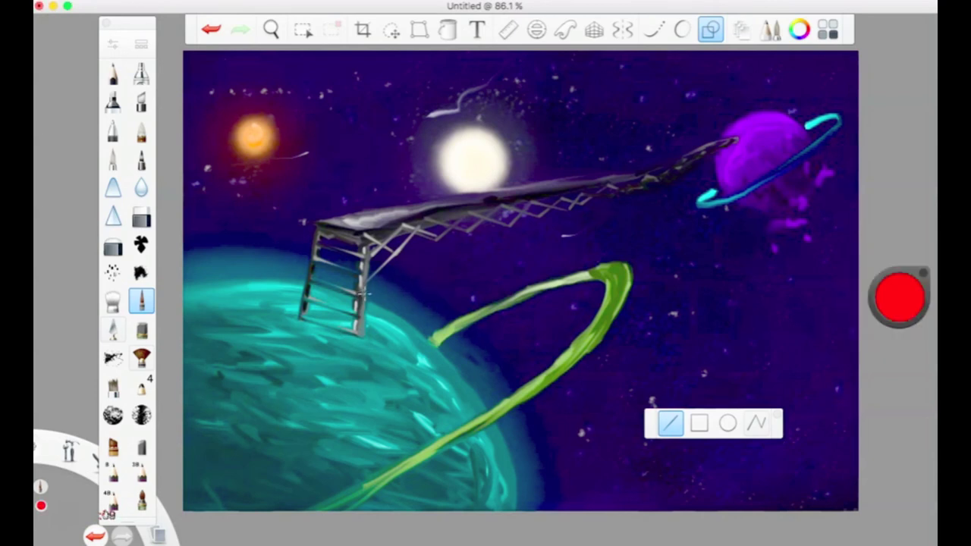
left_click_drag(364, 288, 362, 294)
left_click_drag(913, 296, 890, 176)
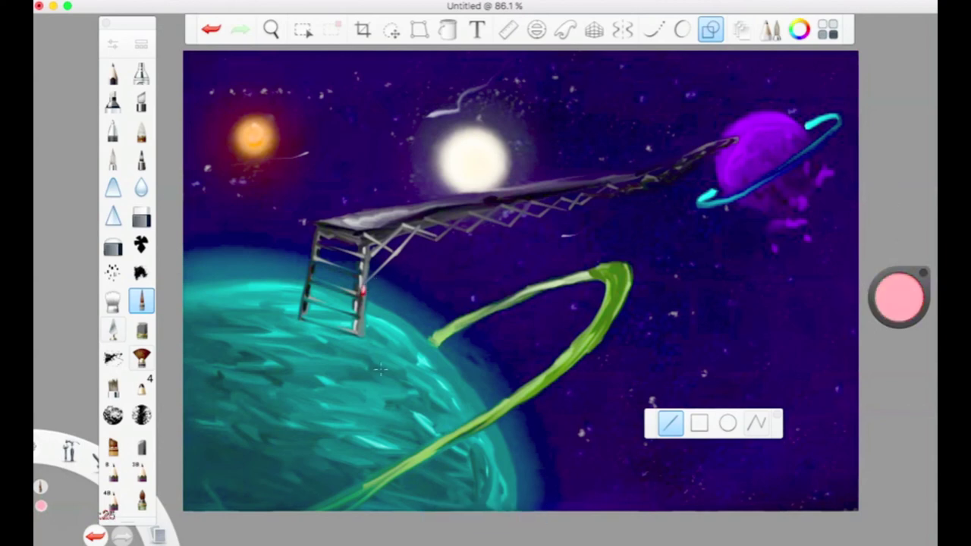
left_click(707, 29)
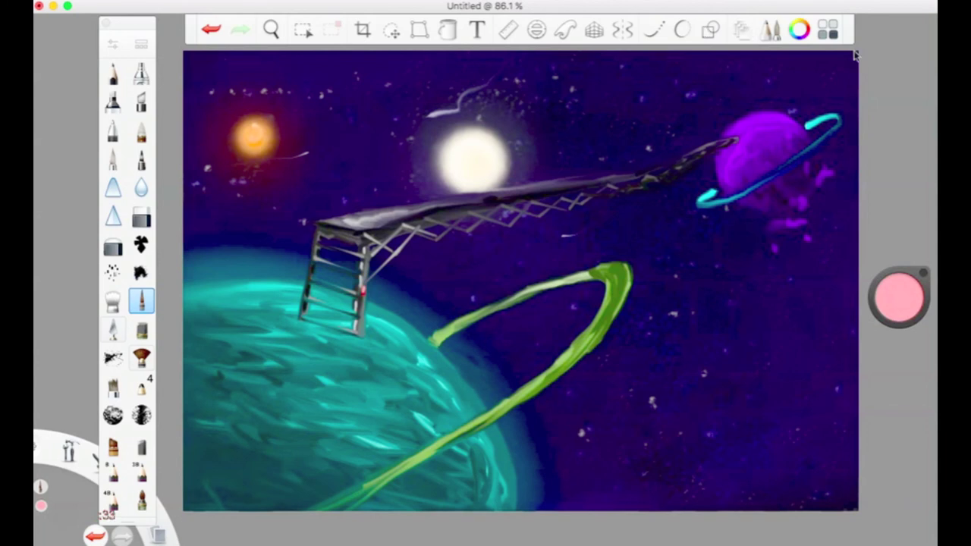
Step: Sample the purple planet's colour, brighten it and paint more debris fragments around the planet's crumbling underside
left_click(894, 299)
left_click(889, 351)
left_click(773, 119)
left_click_drag(901, 289, 888, 210)
key("bracketright")
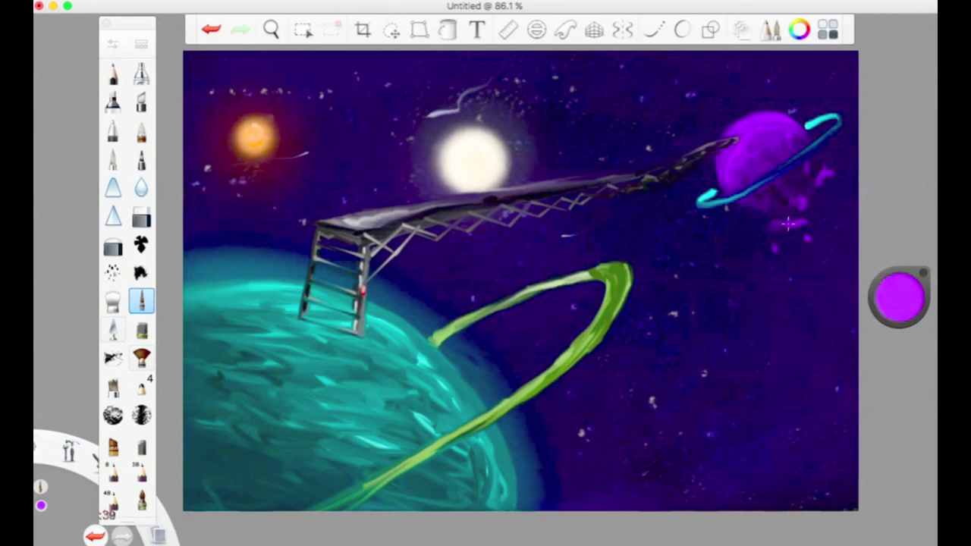
key("bracketright")
left_click_drag(832, 177, 824, 171)
left_click_drag(756, 223, 773, 225)
left_click_drag(806, 237, 821, 243)
key("bracketright")
key("bracketright")
key("bracketright")
key("bracketright")
key("bracketright")
key("bracketright")
key("bracketright")
Step: Set the paint colour to light green based on the teal planet's ring and paint highlight streaks along the ring
left_click(914, 311)
left_click(892, 350)
left_click(569, 336, "alt")
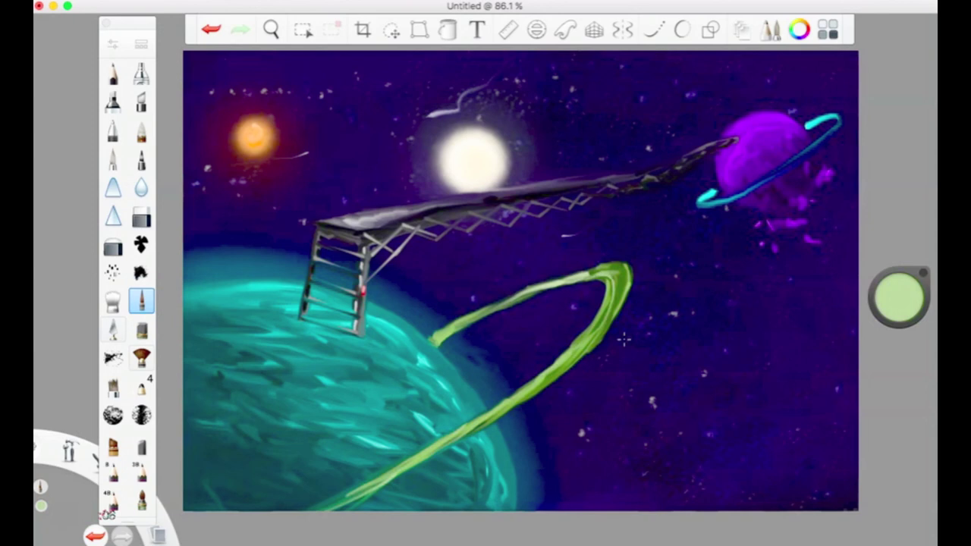
key("bracketright")
key("bracketleft")
key("bracketright")
key("bracketright")
key("bracketright")
key("bracketright")
key("bracketright")
key("bracketright")
key("bracketright")
key("bracketright")
key("bracketright")
key("bracketright")
key("bracketright")
Step: Set the paint colour to black and sign the artist's initials with the pencil on the lower part of the teal planet
left_click(898, 296)
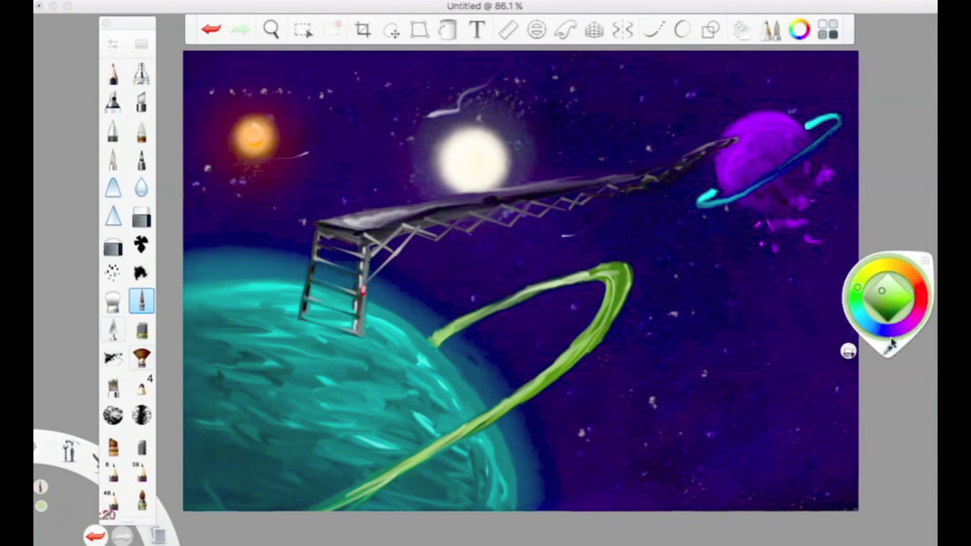
left_click(888, 350)
left_click(888, 396)
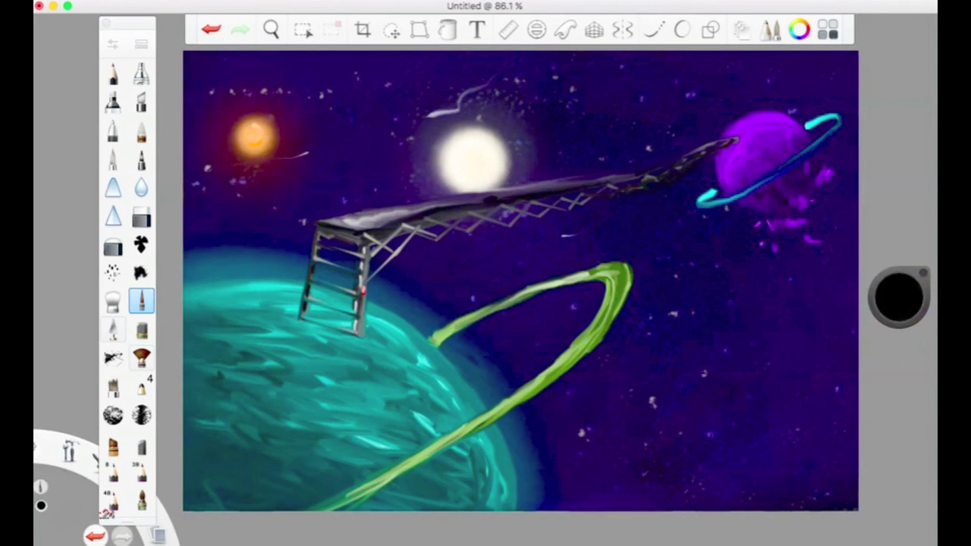
left_click(115, 85)
key("]")
key("]")
key("]")
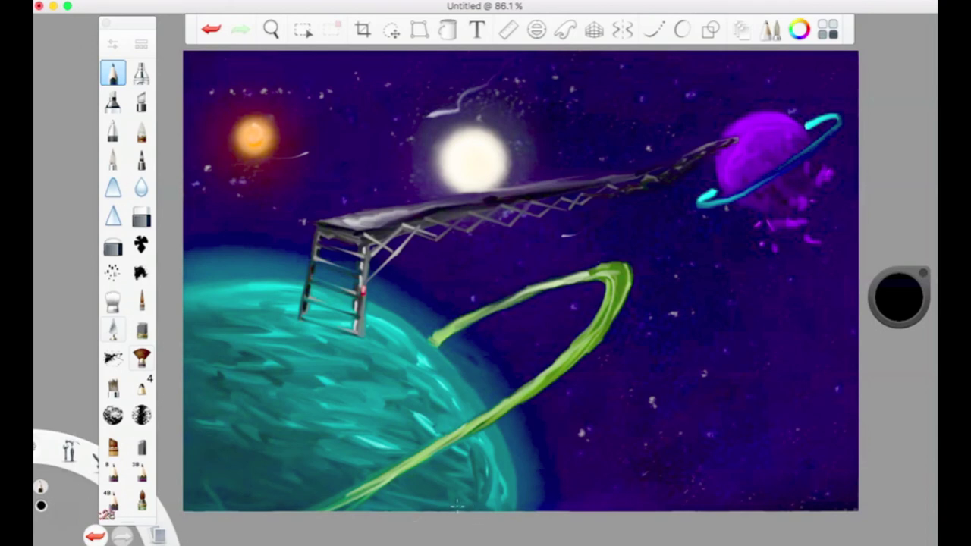
key("]")
key("]")
key("]")
key("]")
mouse_move(446, 477)
left_mouse_down()
mouse_move(457, 476)
mouse_move(455, 507)
mouse_move(462, 486)
mouse_move(423, 479)
left_mouse_up()
key("bracketright")
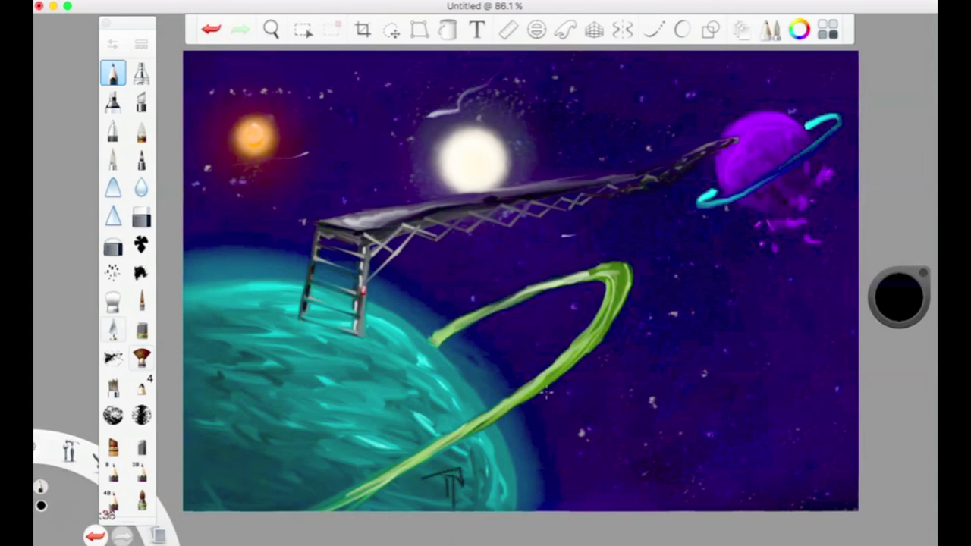
key("bracketright")
key("bracketright")
key("bracketright")
Step: Save the painting as "The Space Bridge" in PNG format in the Pictures folder and hide the brush palette
left_click(144, 2)
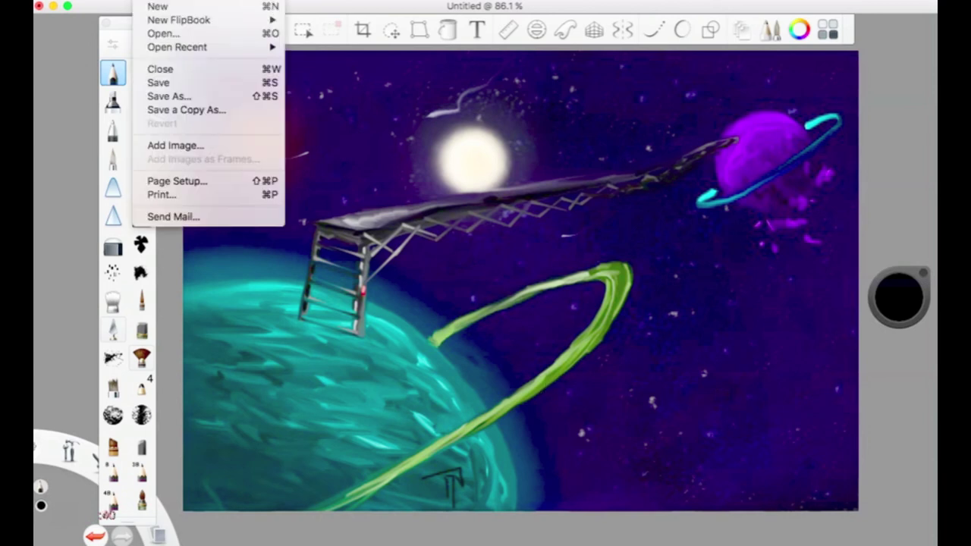
left_click(152, 96)
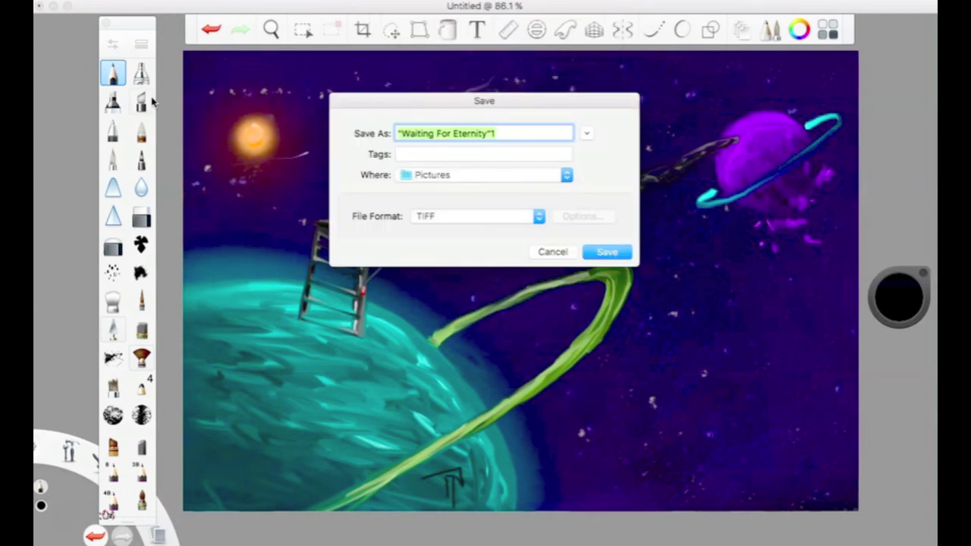
type("\"")
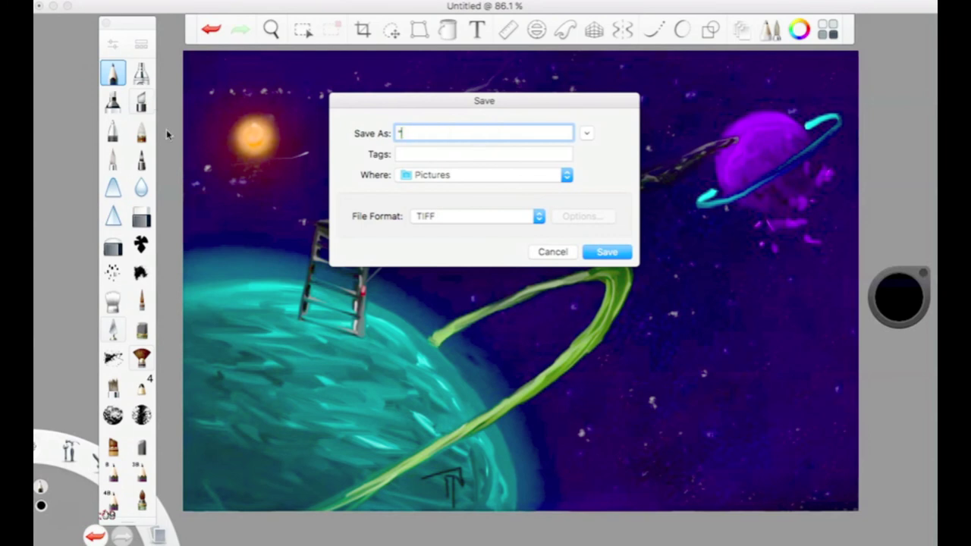
type("The Space Bridge")
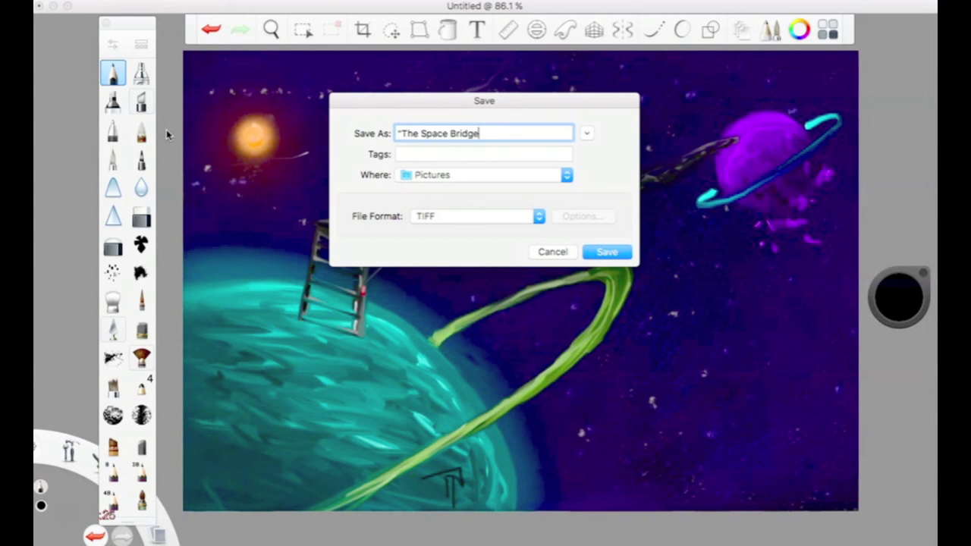
type("\"")
left_click(435, 218)
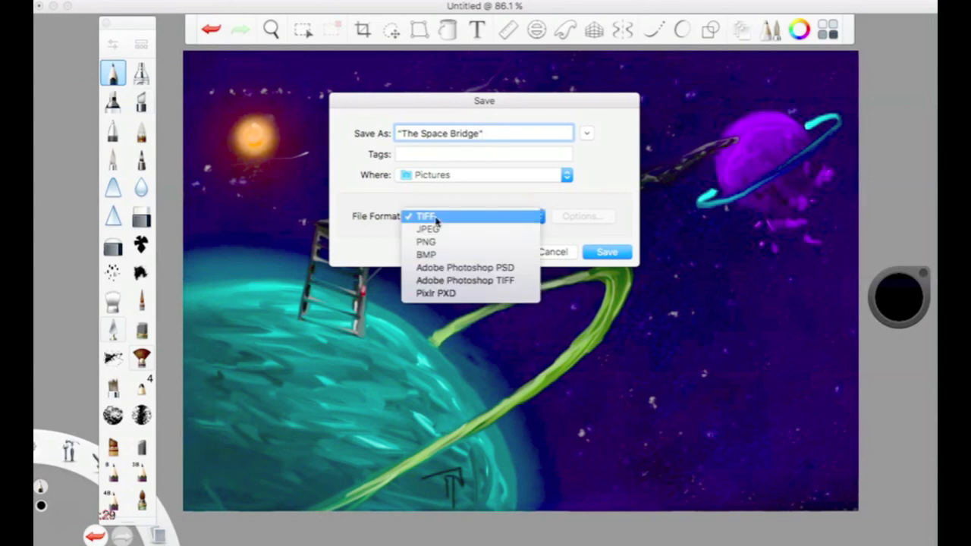
left_click(427, 241)
left_click(598, 254)
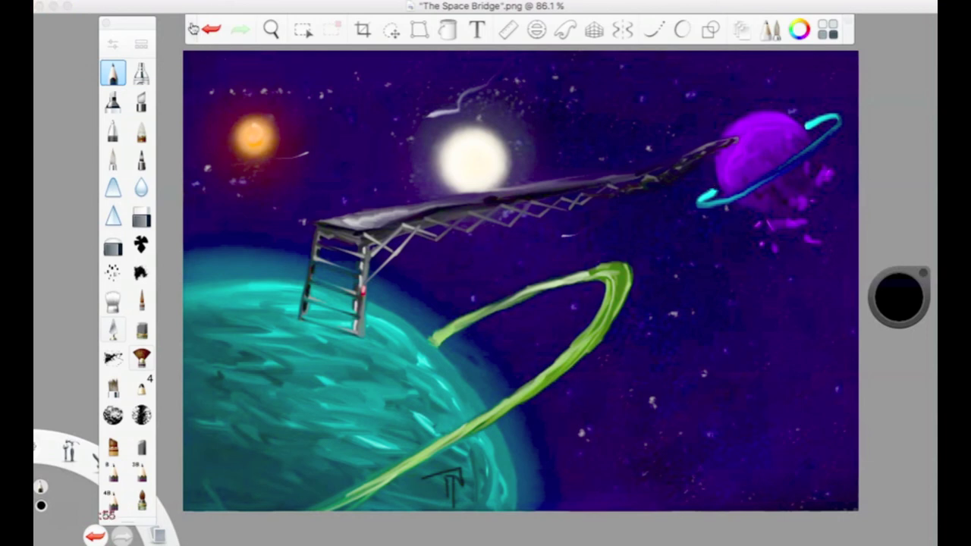
left_click(64, 523)
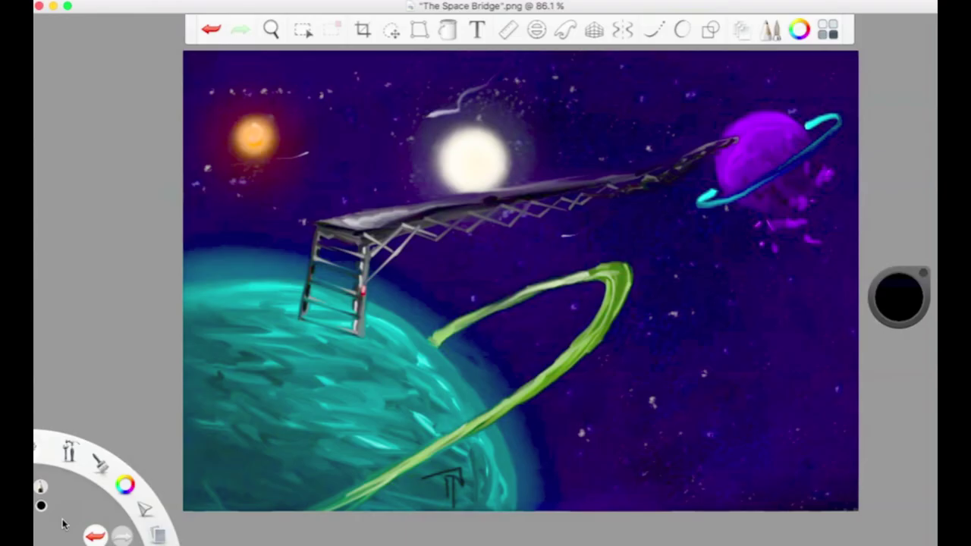